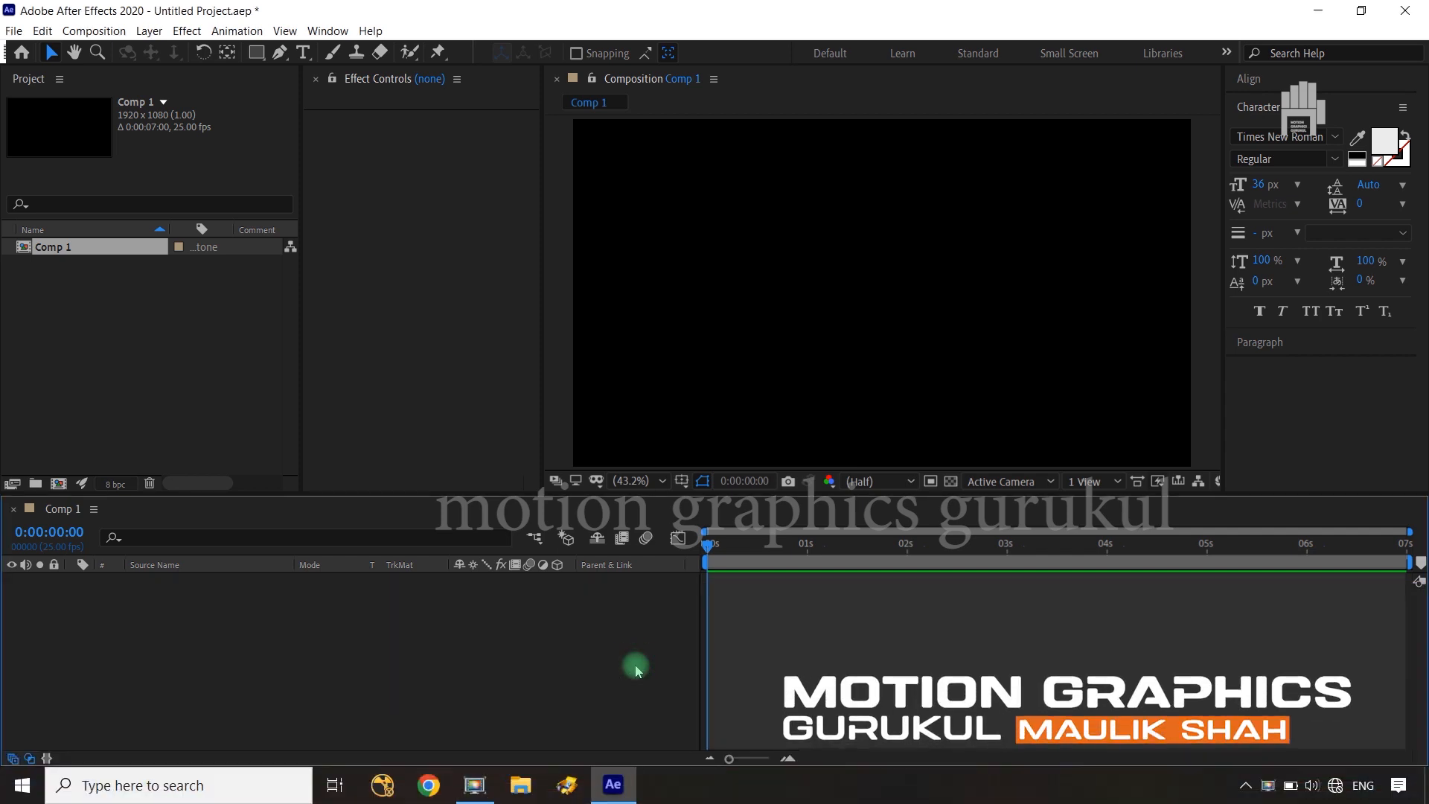
# Create a text layer reading "text" in the upper-left area of the composition frame
pyautogui.click(303, 52)
pyautogui.click(711, 265)
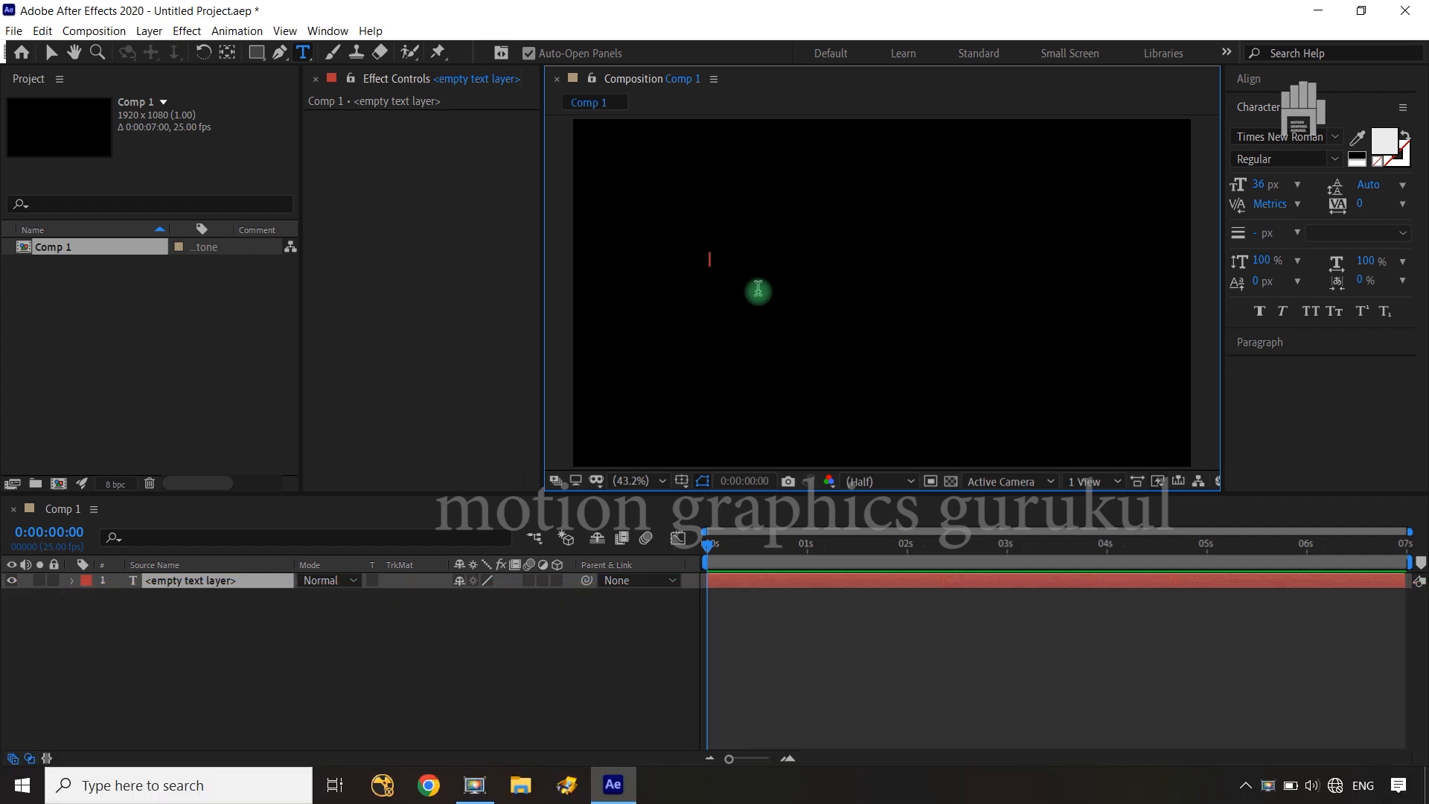
pyautogui.write('f')
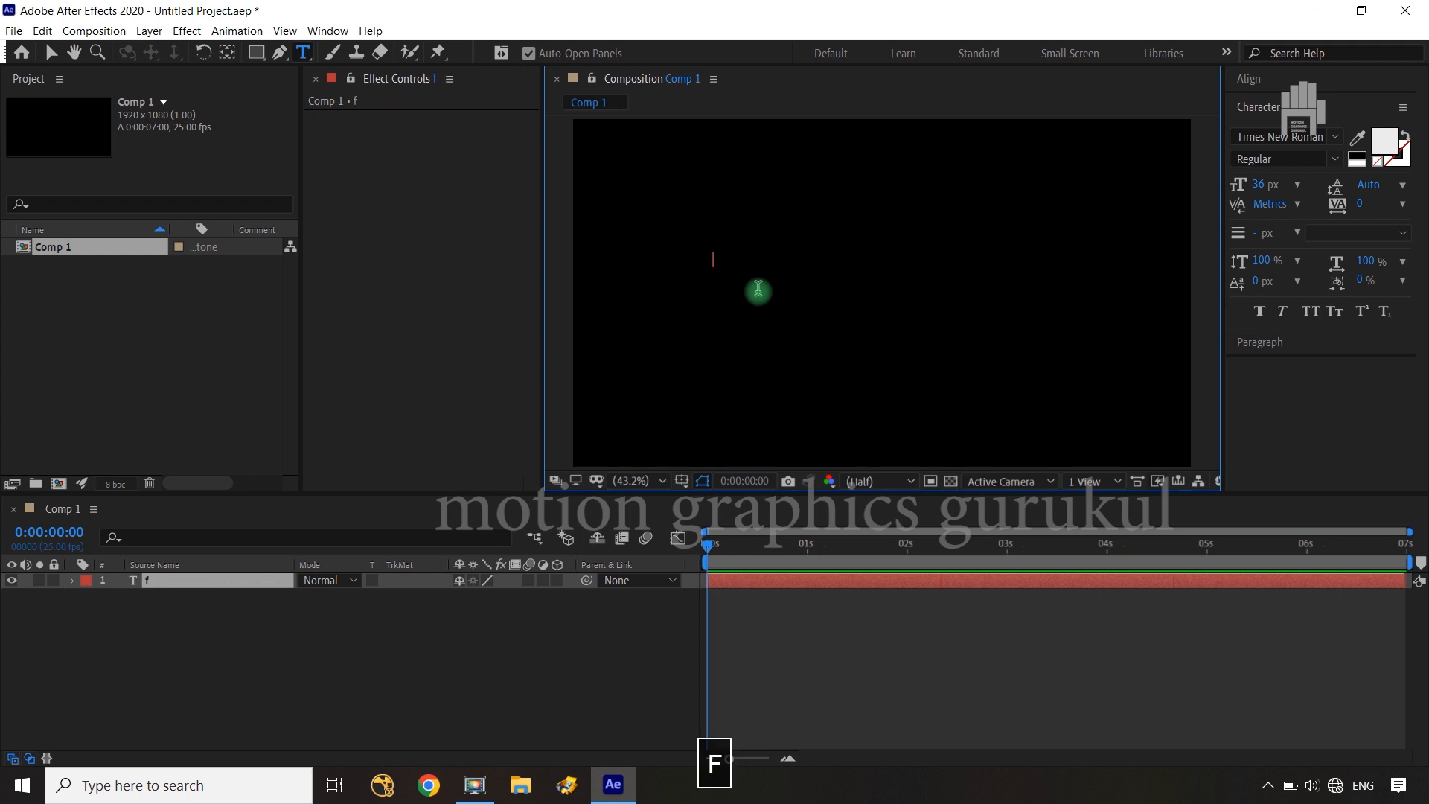
pyautogui.press('BackSpace')
pyautogui.write('t')
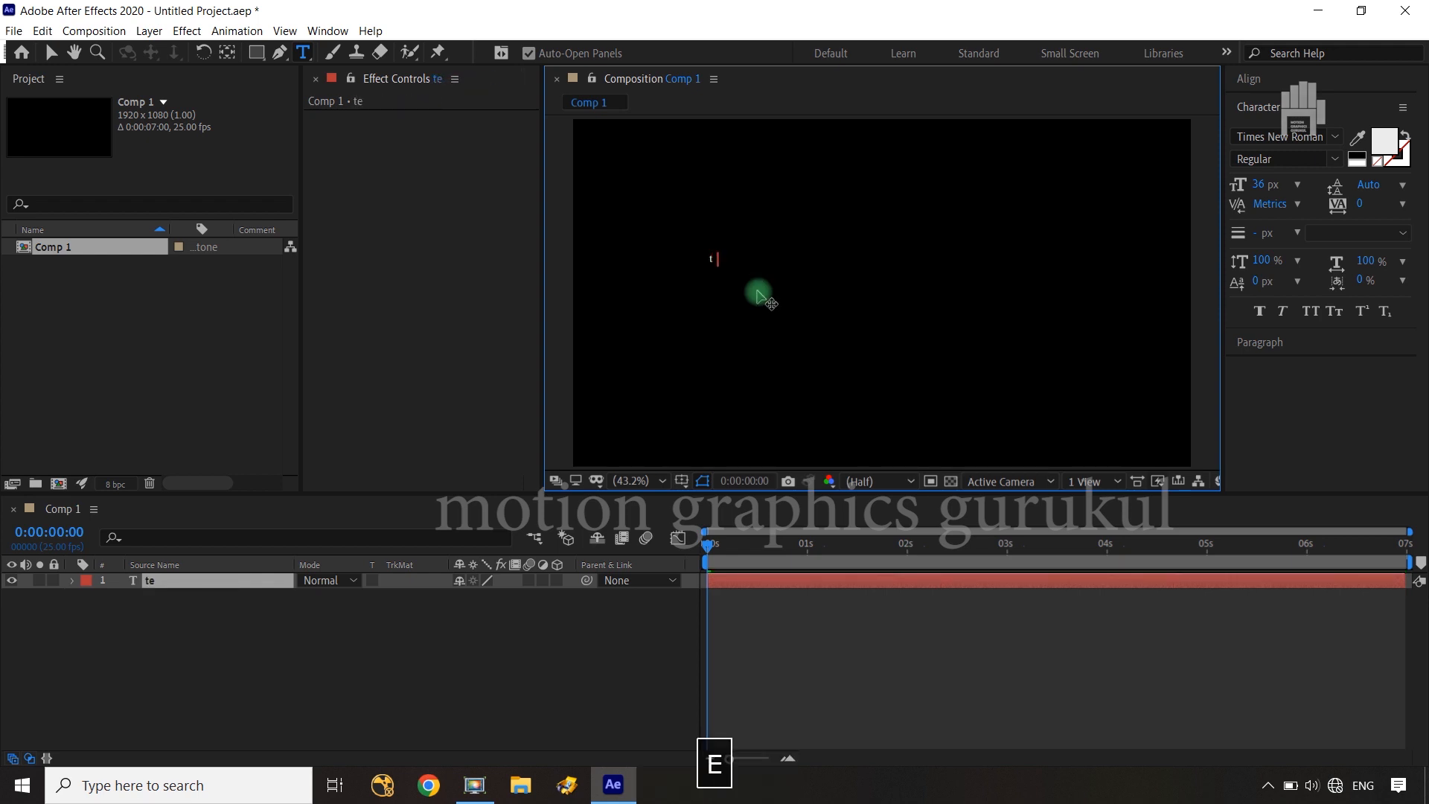
pyautogui.write('ext')
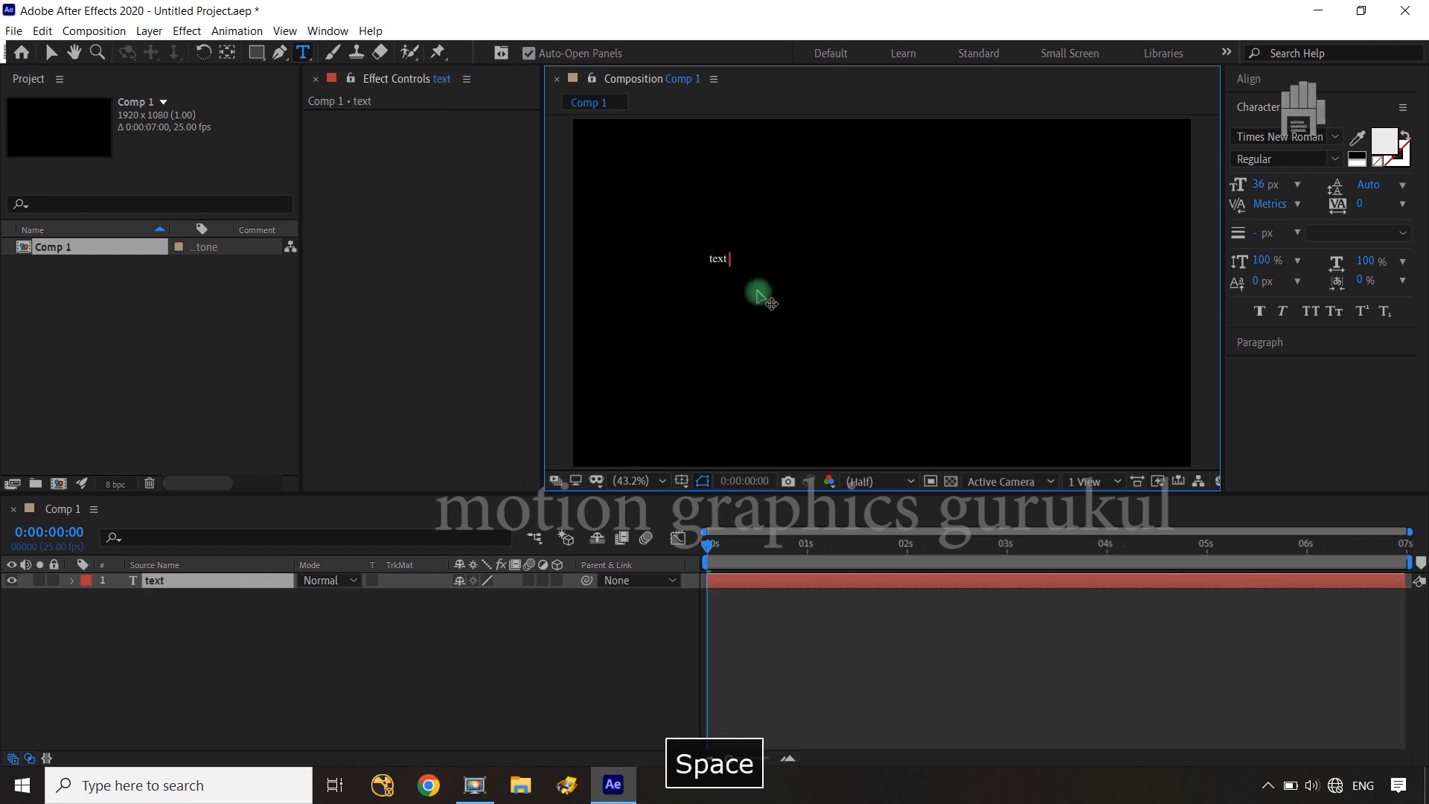
pyautogui.click(254, 588)
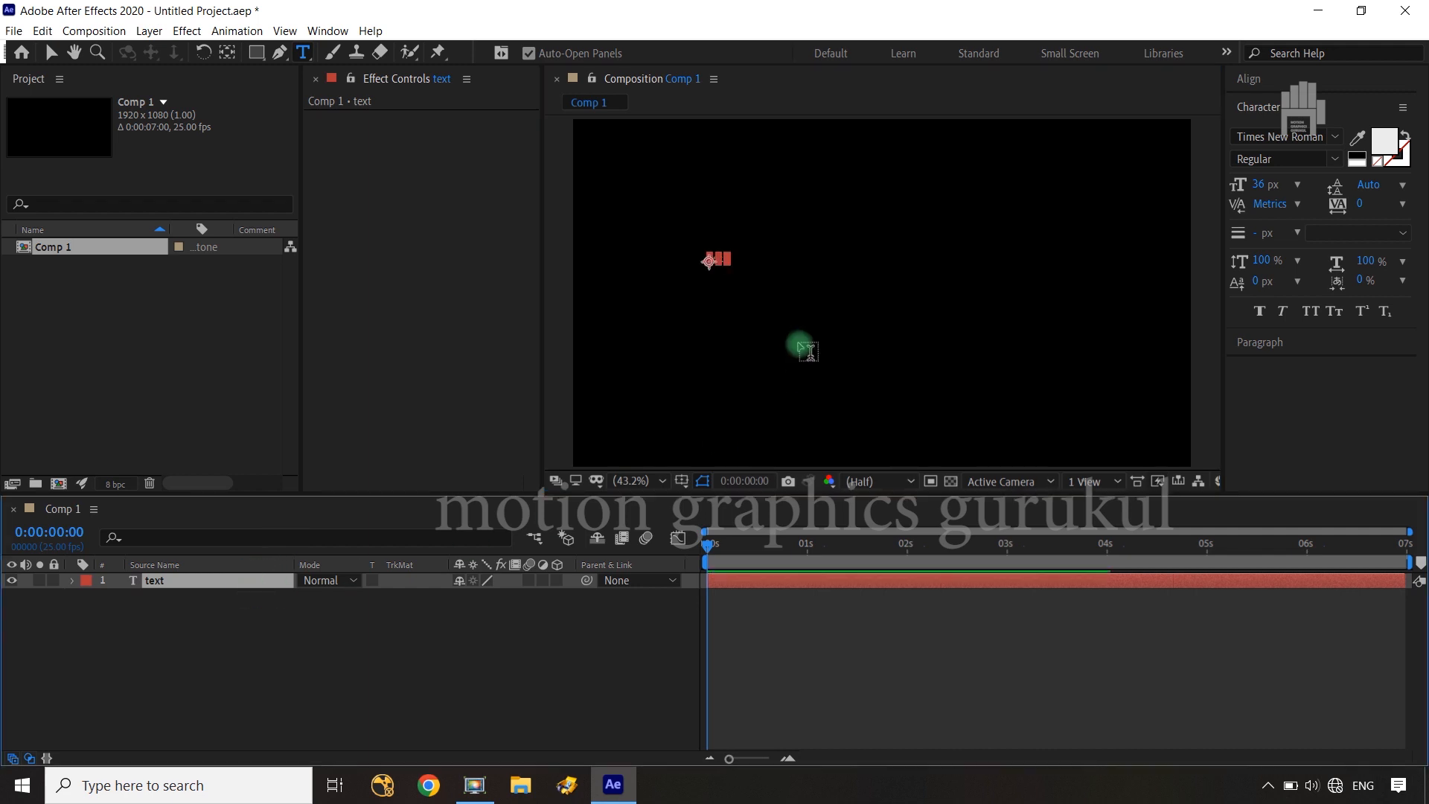
pyautogui.press('v')
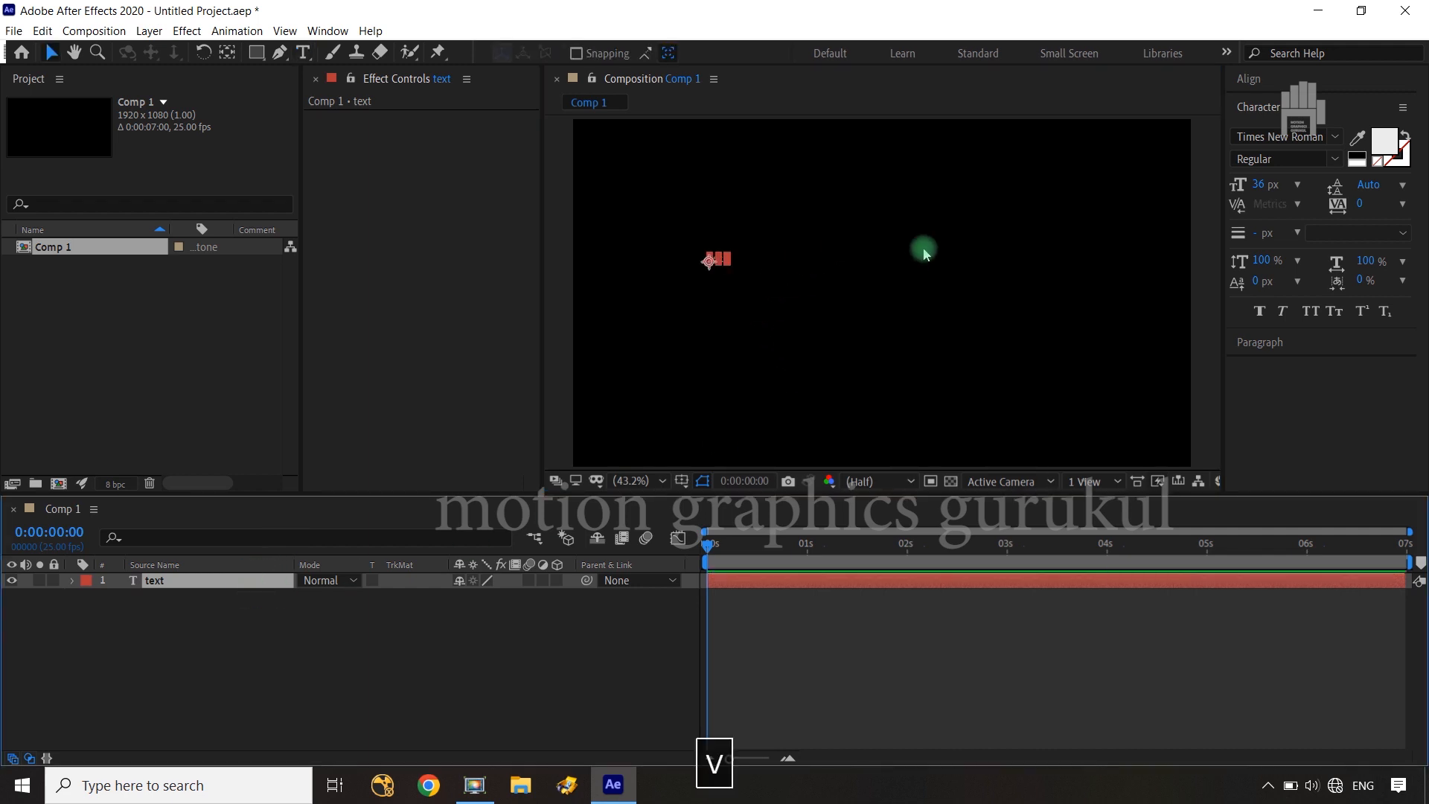
pyautogui.click(543, 632)
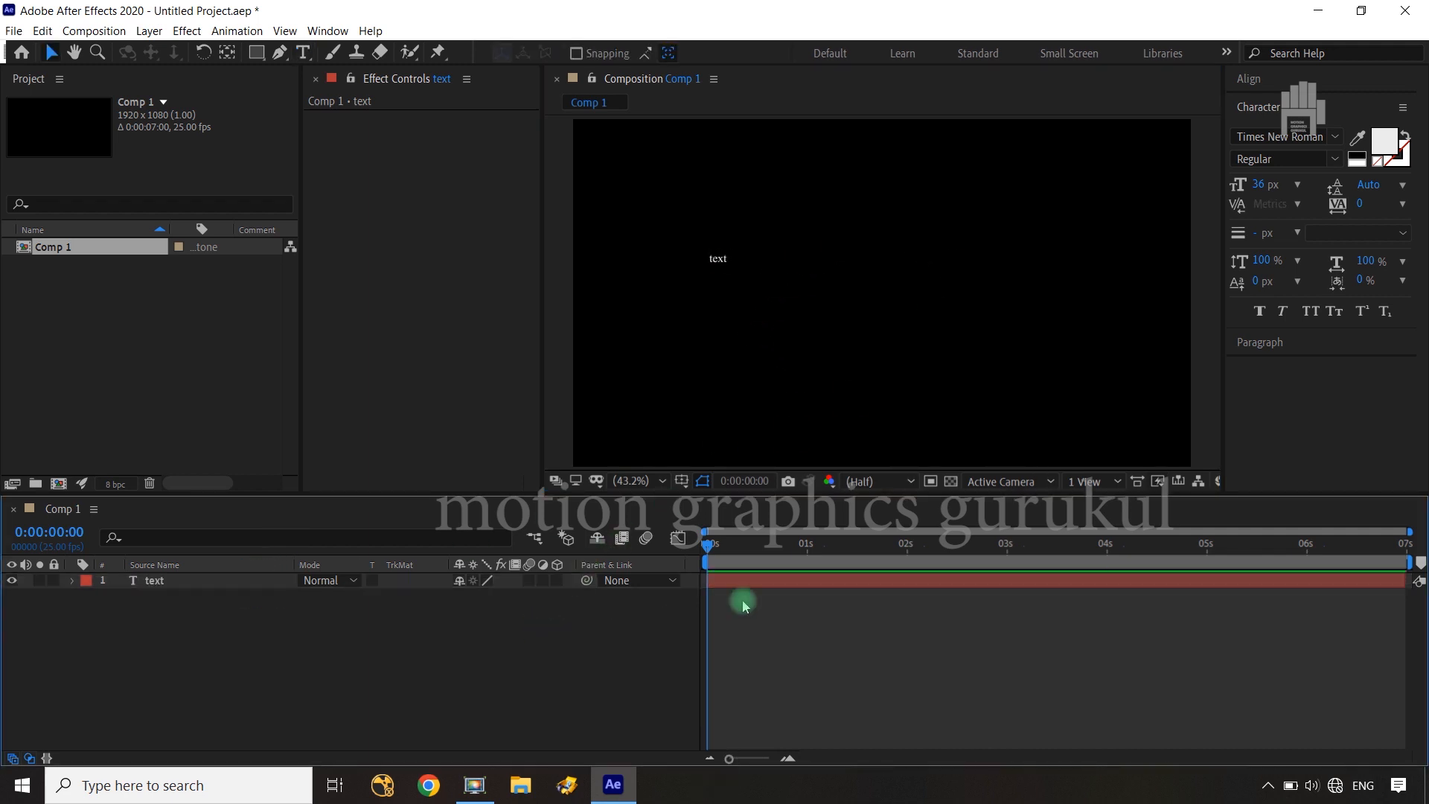
# Duplicate the "text" layer and move the copy up and to the right of the original word
pyautogui.click(238, 588)
pyautogui.hotkey('ctrl', 'd')
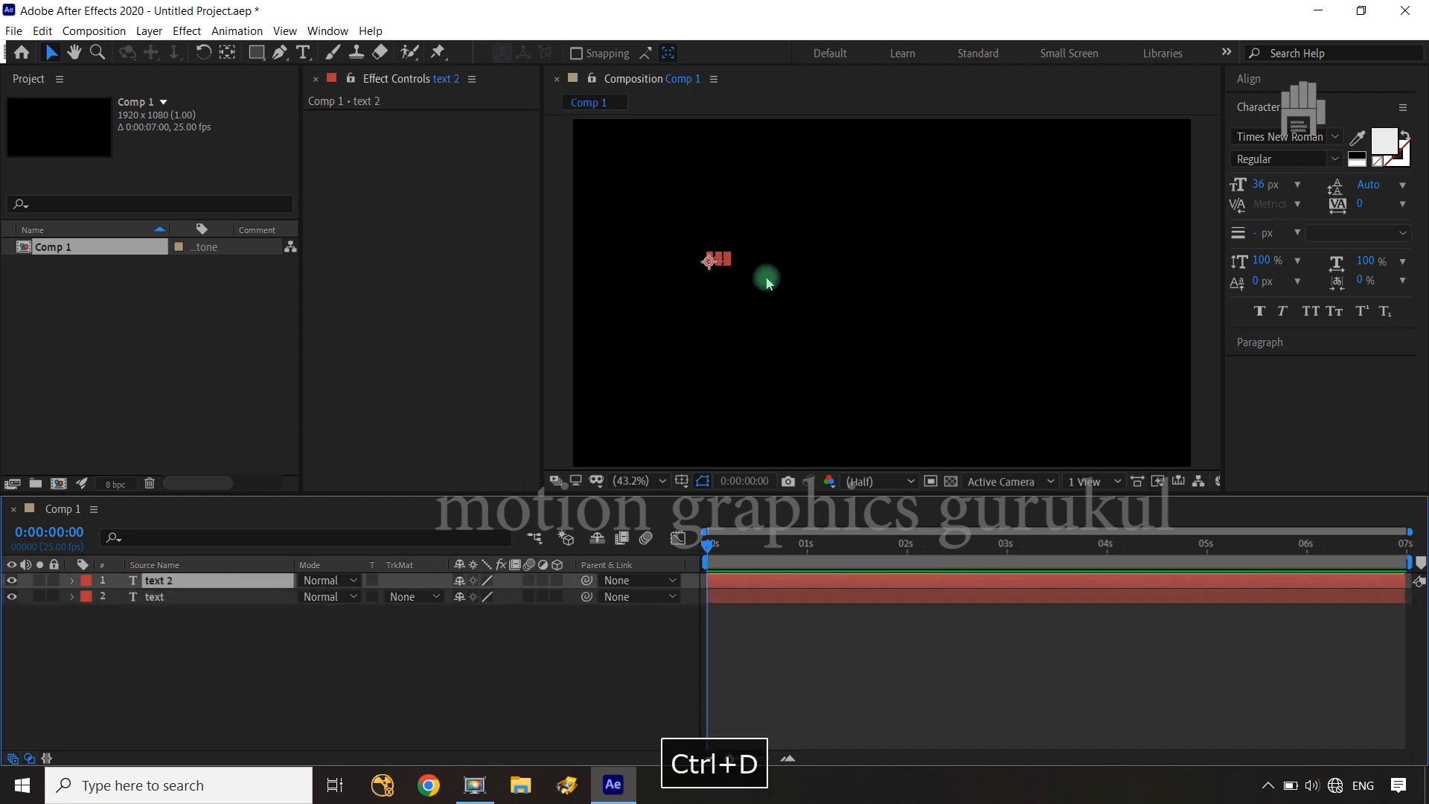
pyautogui.click(723, 262)
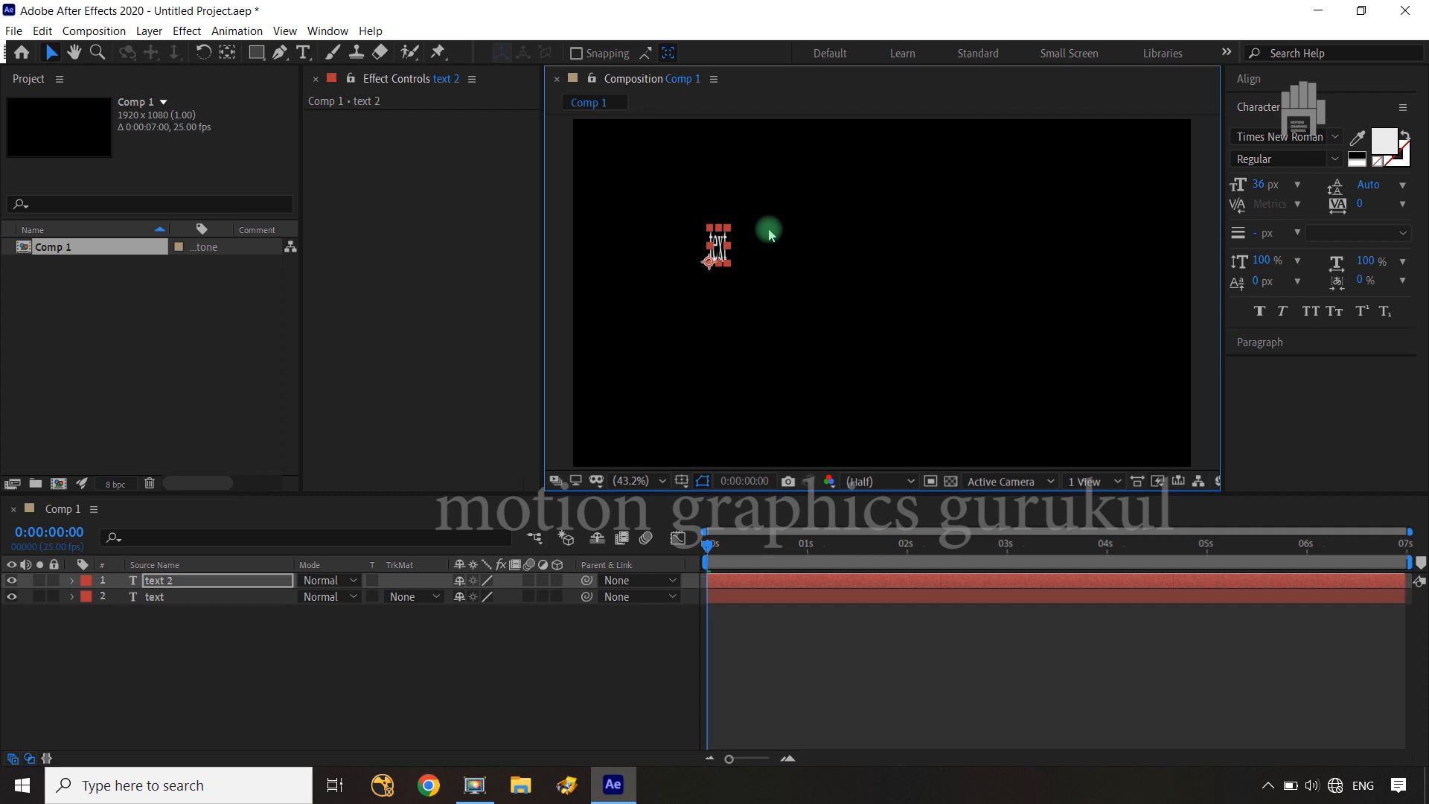
pyautogui.hotkey('ctrl', 'z')
pyautogui.moveTo(713, 265); pyautogui.dragTo(768, 231)
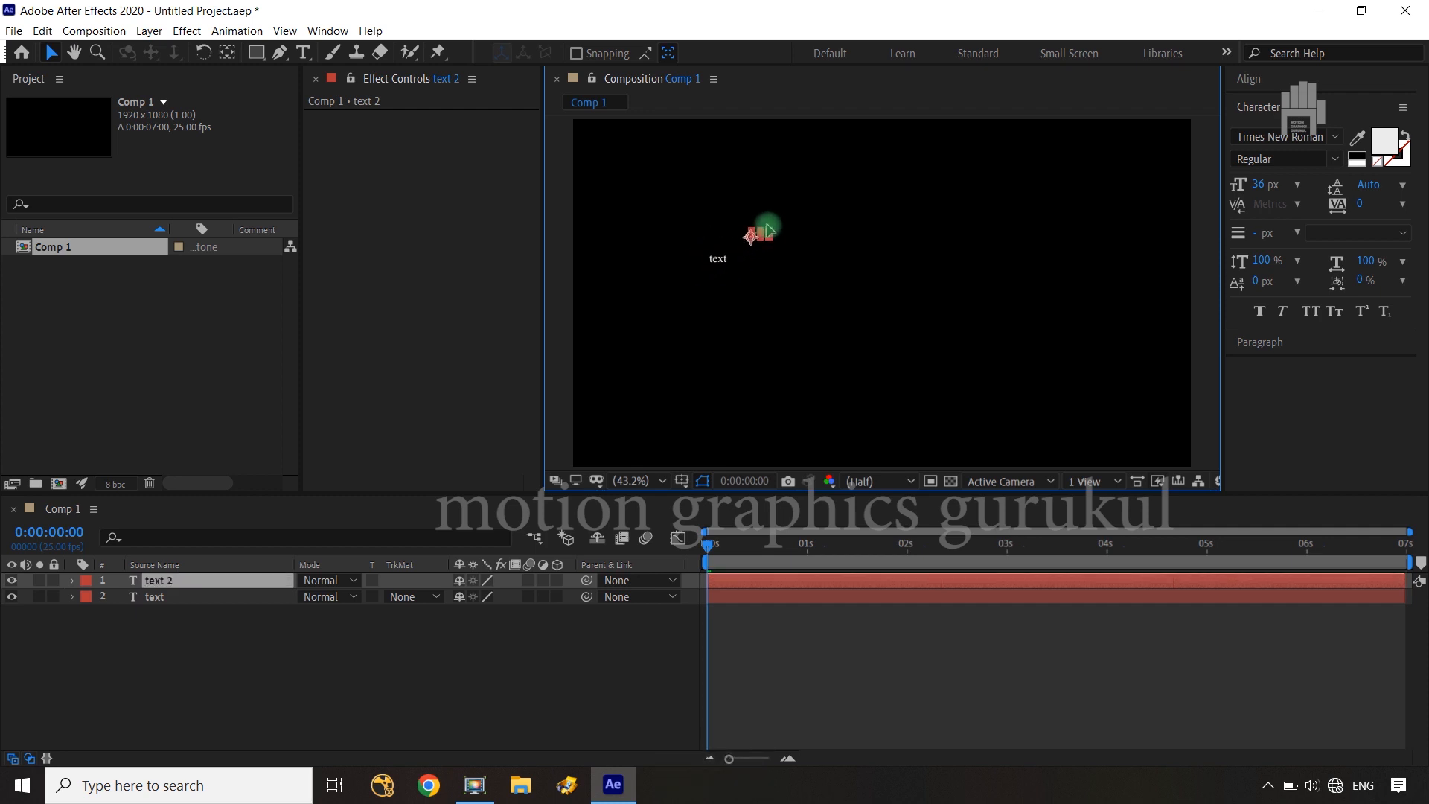
# Scale the duplicated text layer to 115%
pyautogui.click(245, 605)
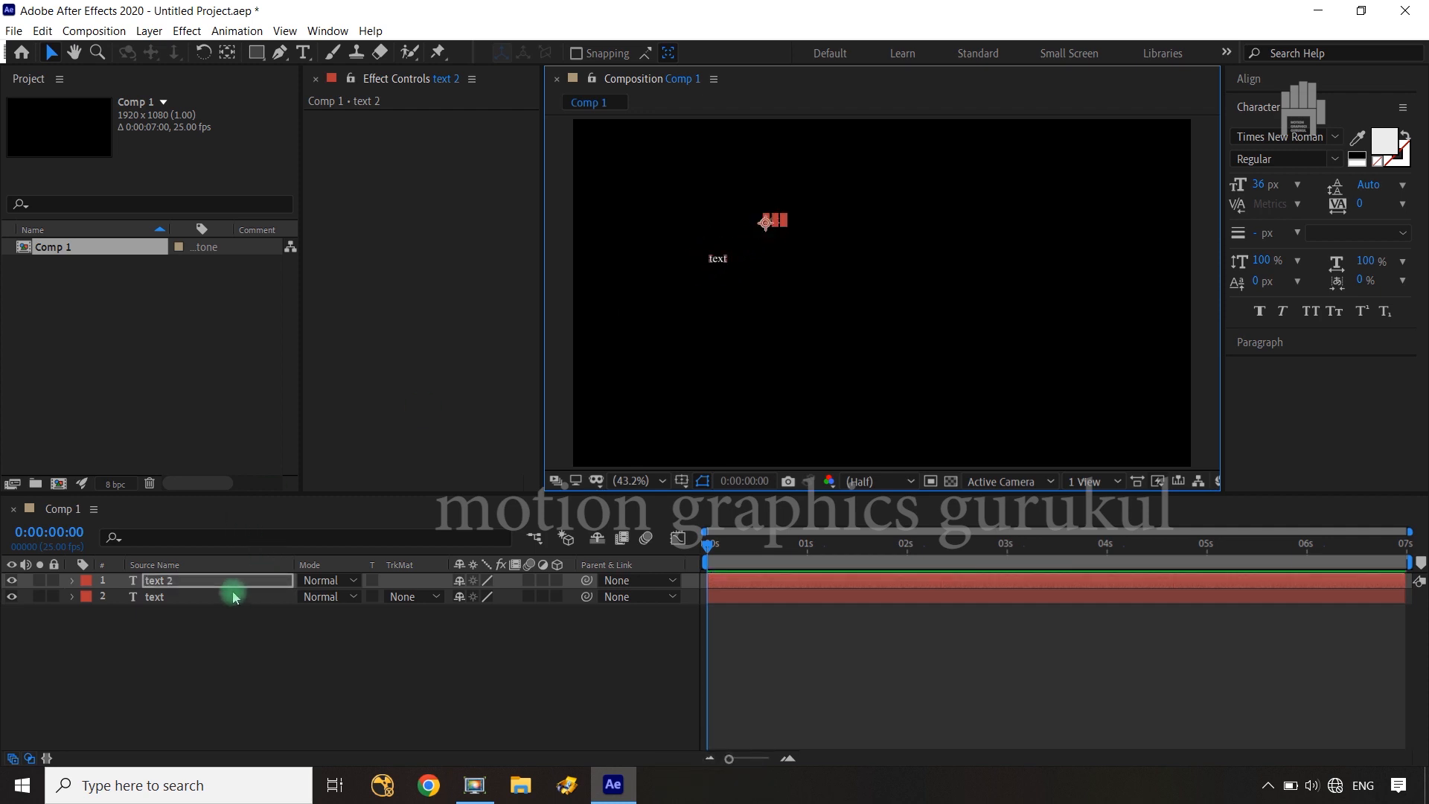
pyautogui.click(224, 588)
pyautogui.press('s')
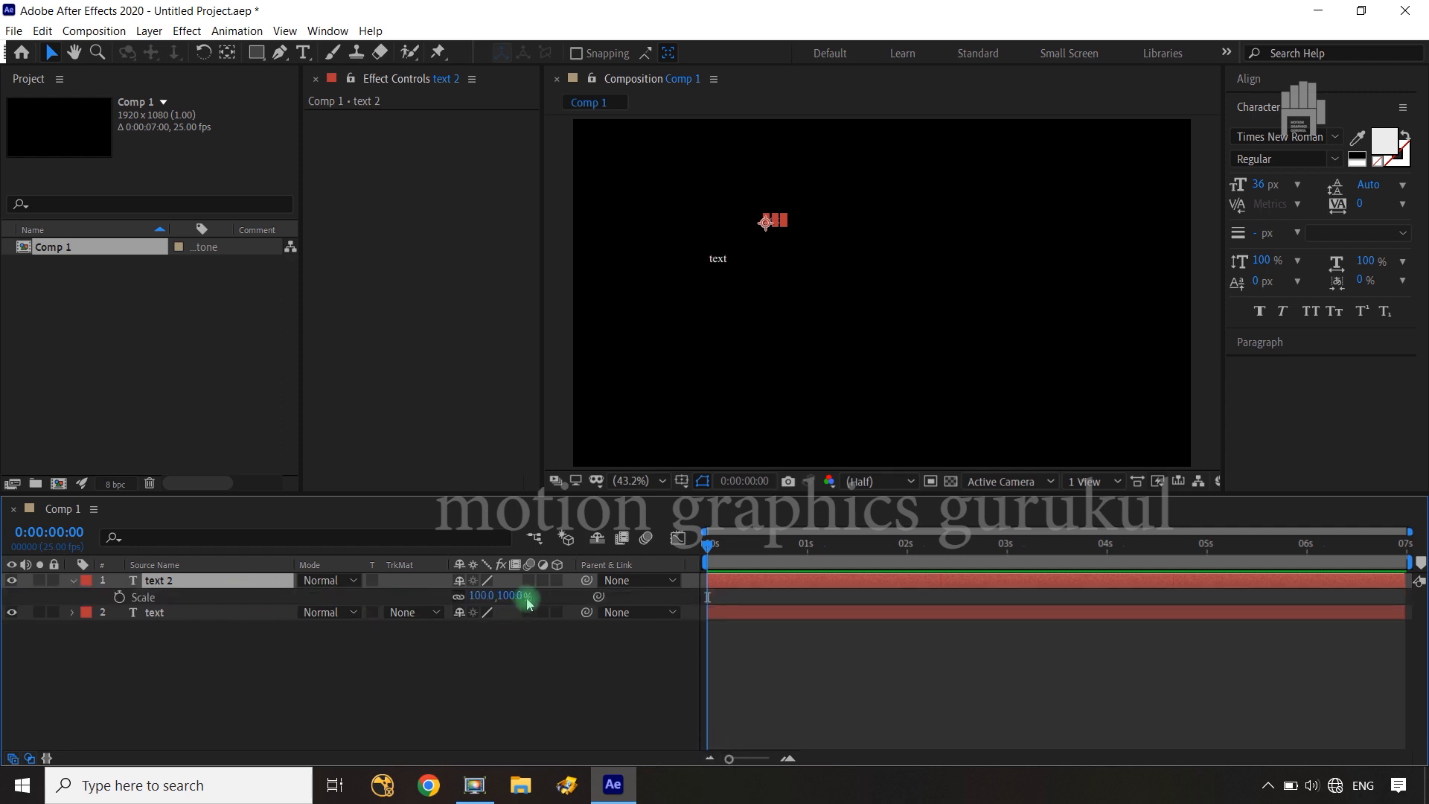
pyautogui.moveTo(521, 596); pyautogui.dragTo(526, 595)
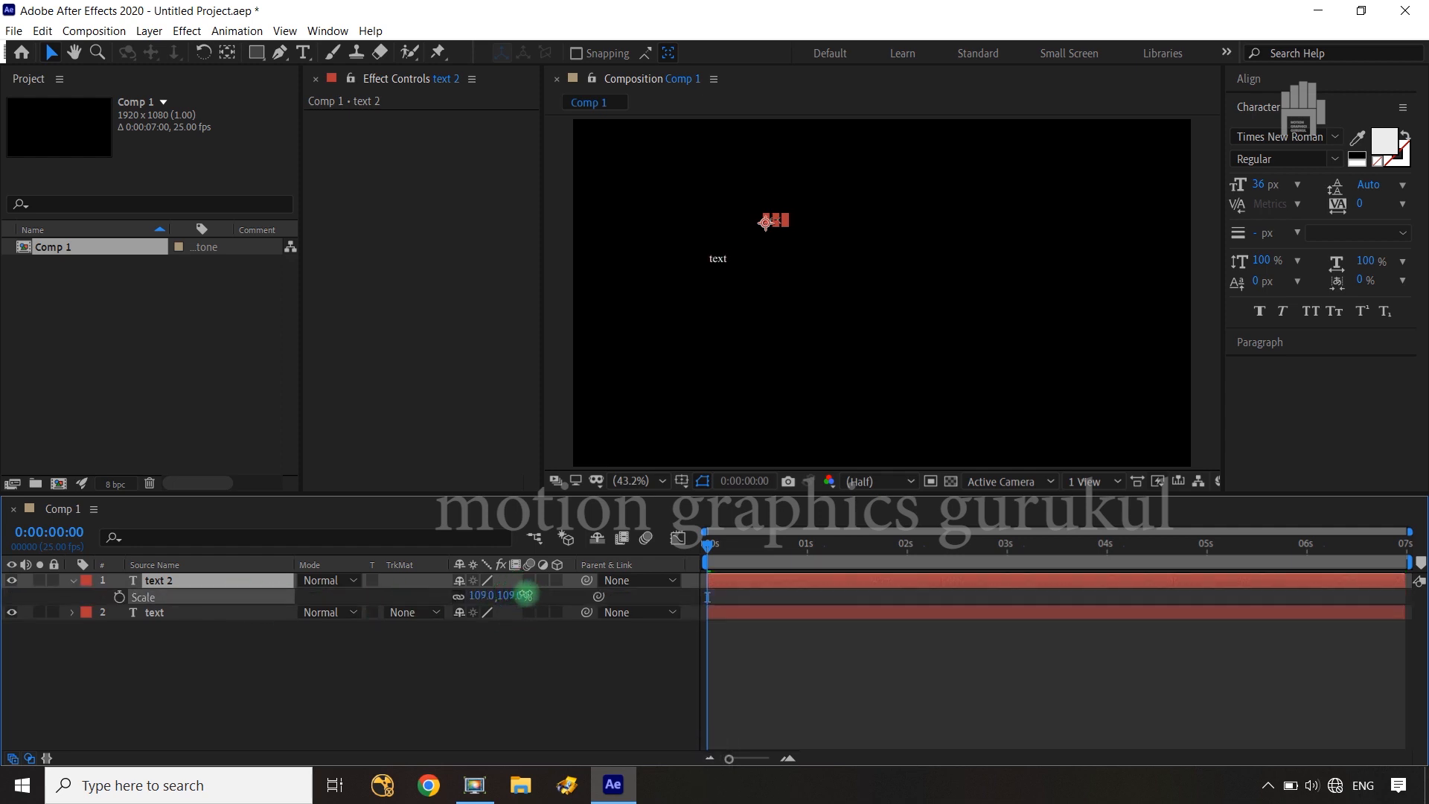
pyautogui.click(252, 594)
# Replace the wording of the scaled text copy with "animation"
pyautogui.doubleClick(243, 577)
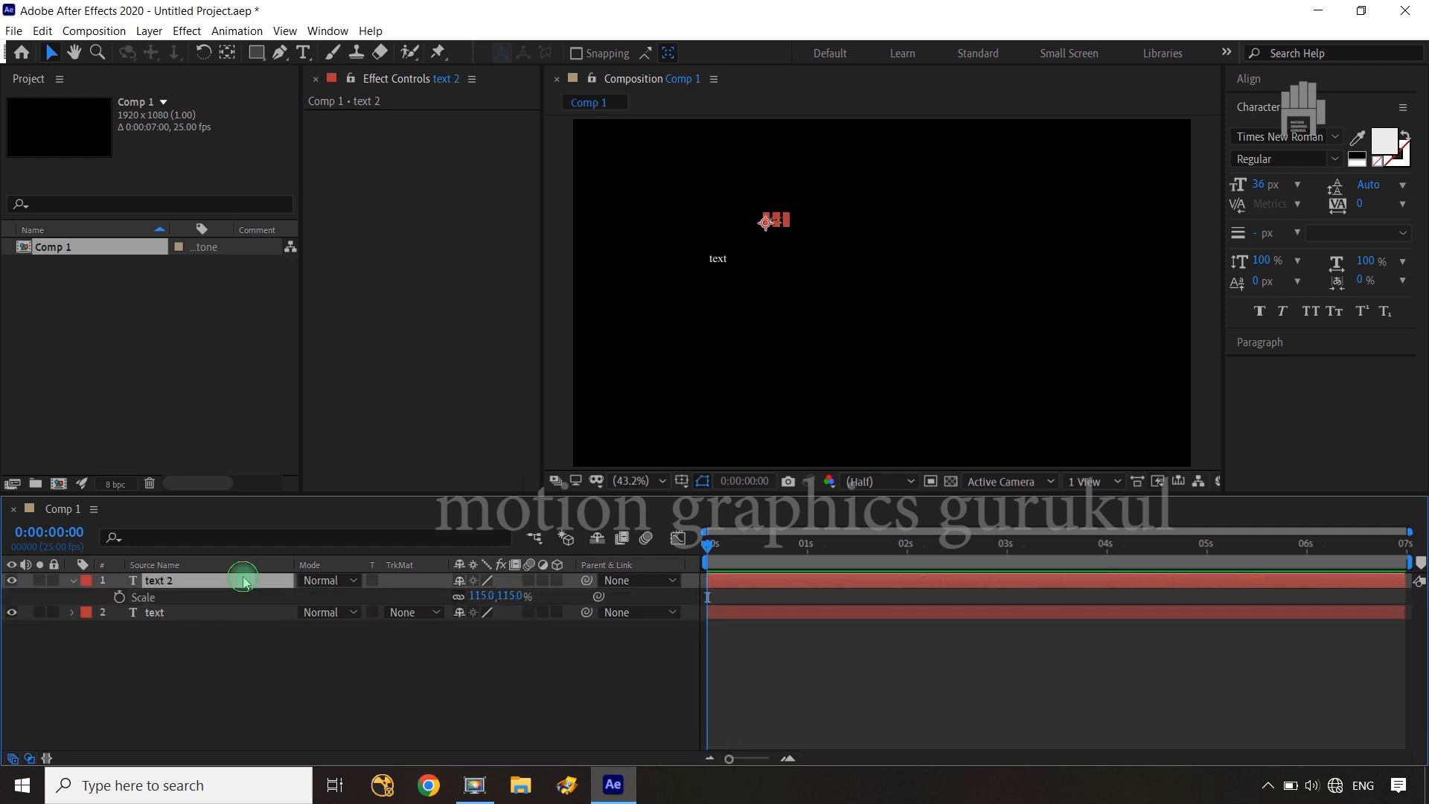
pyautogui.write('a')
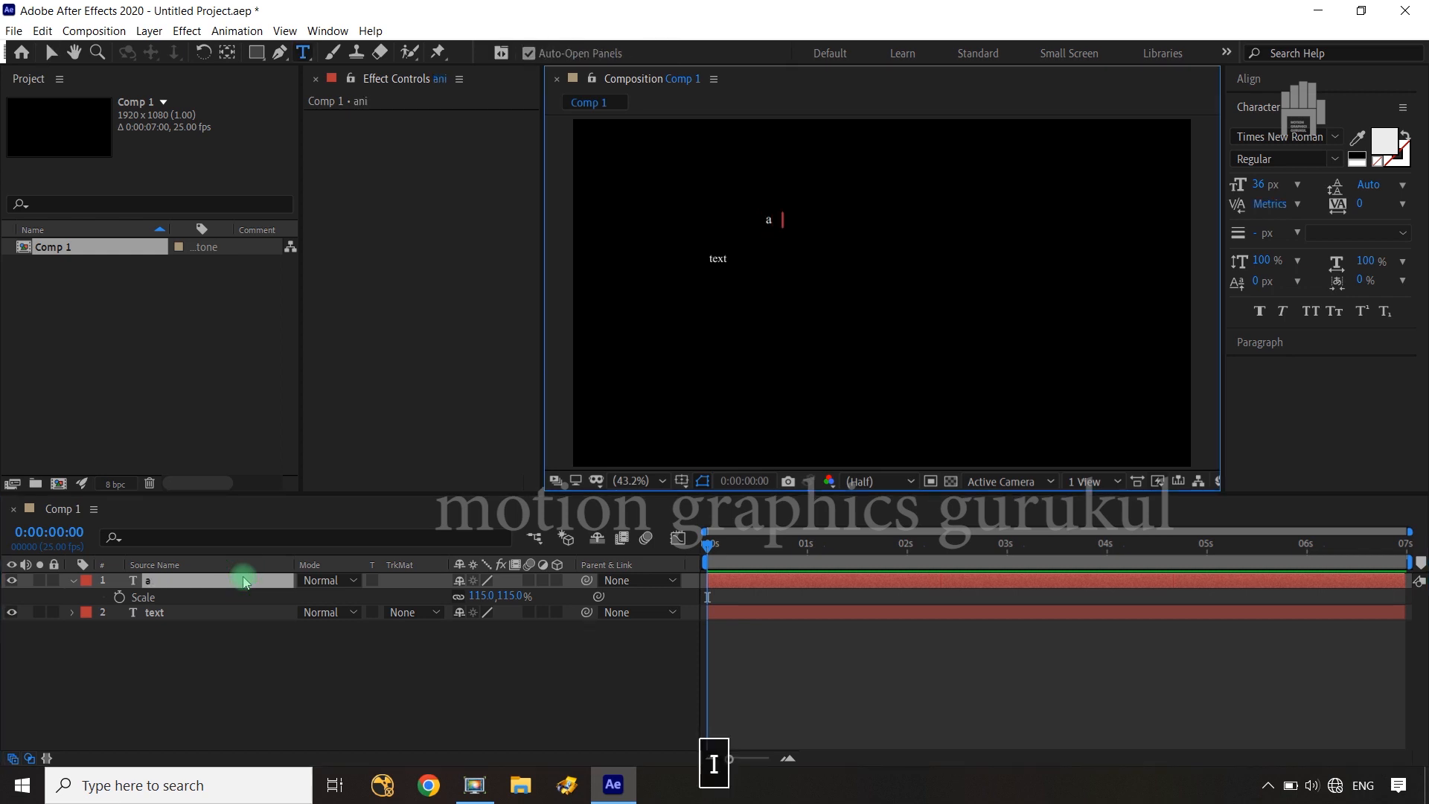
pyautogui.write('nimation')
pyautogui.click(255, 709)
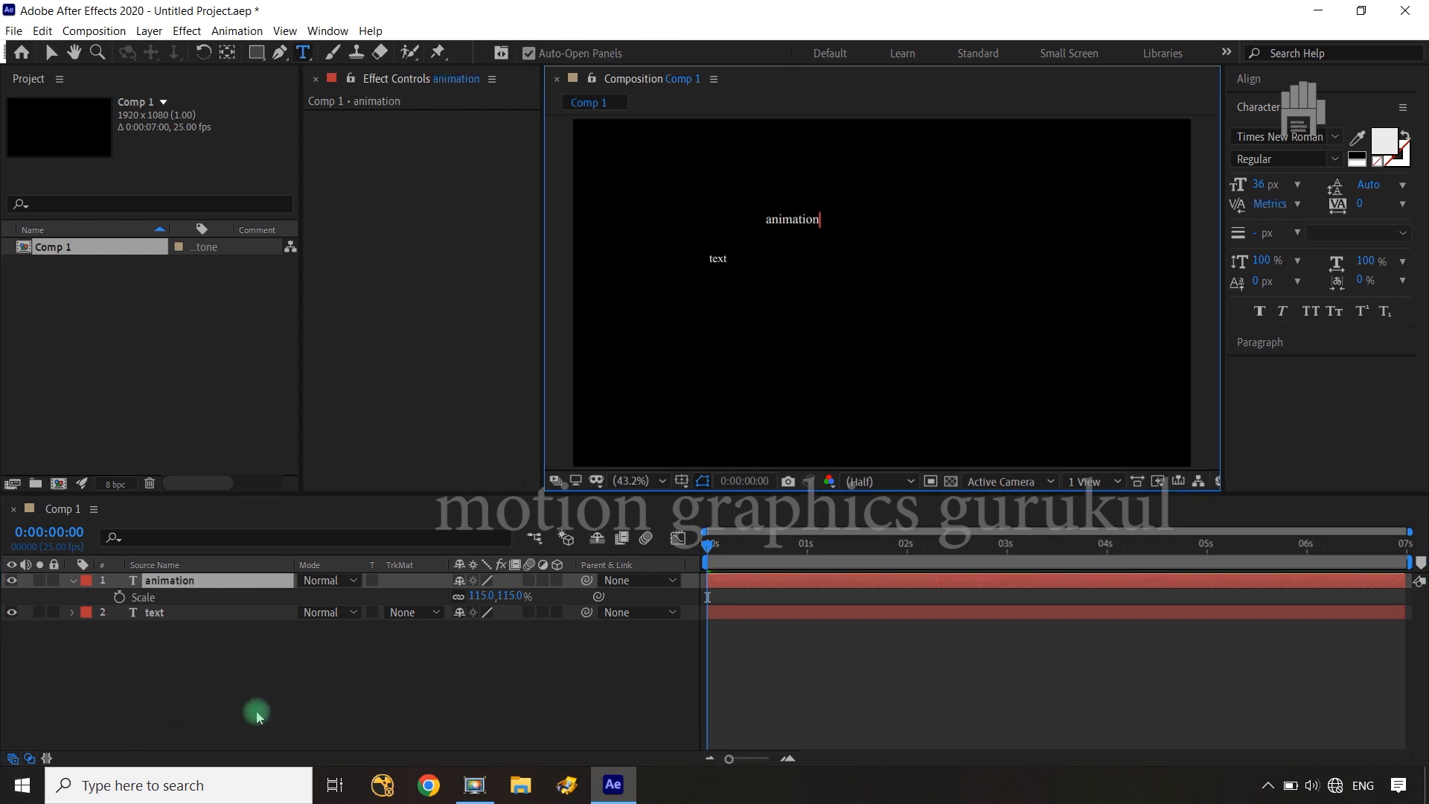
# Duplicate the "animation" layer and change the copy's text to "tutorial"
pyautogui.click(205, 580)
pyautogui.hotkey('ctrl', 'd')
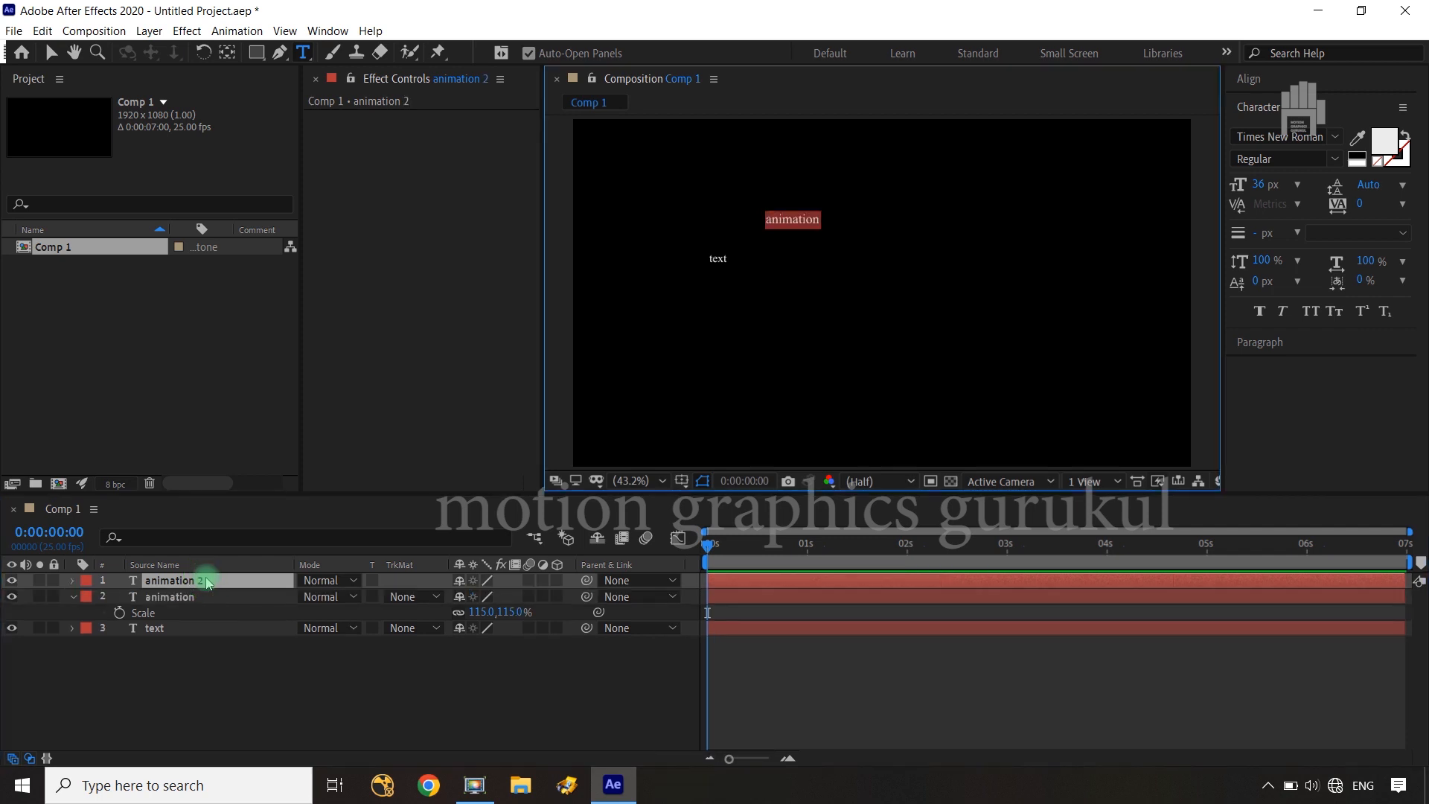
pyautogui.write('t')
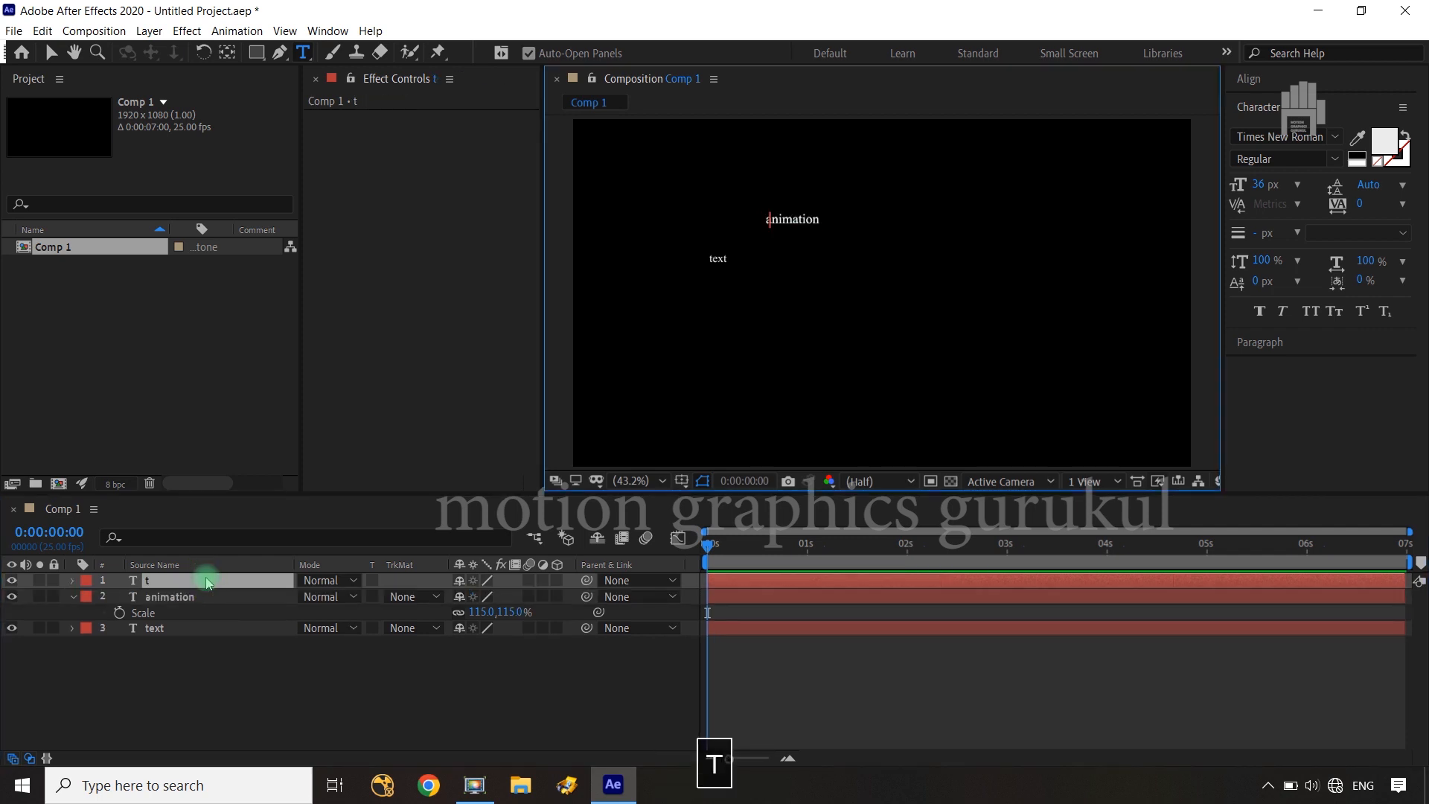
pyautogui.write('utorial')
pyautogui.press('Return')
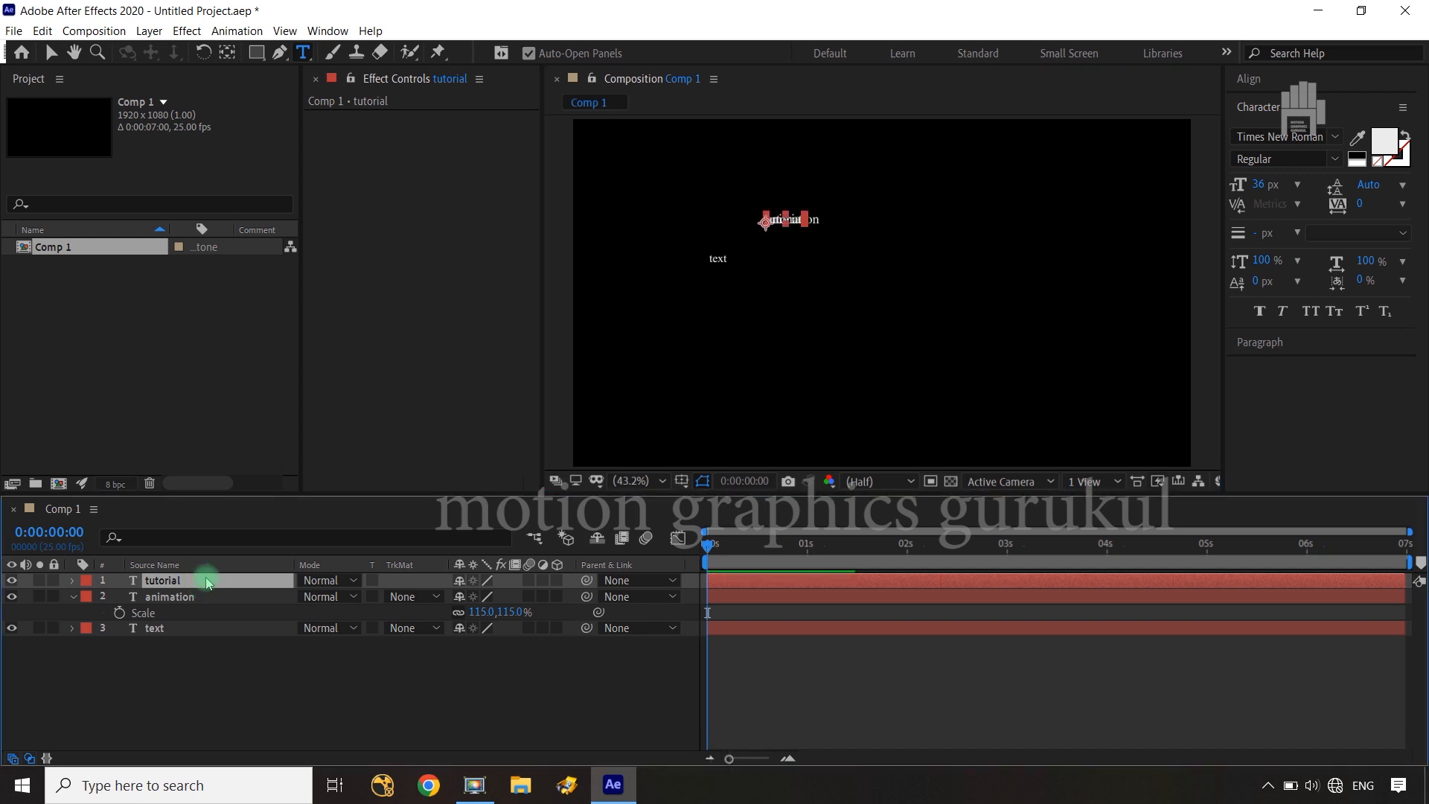
# Move the word "tutorial" to the left of "animation", slightly above it in the frame
pyautogui.press('v')
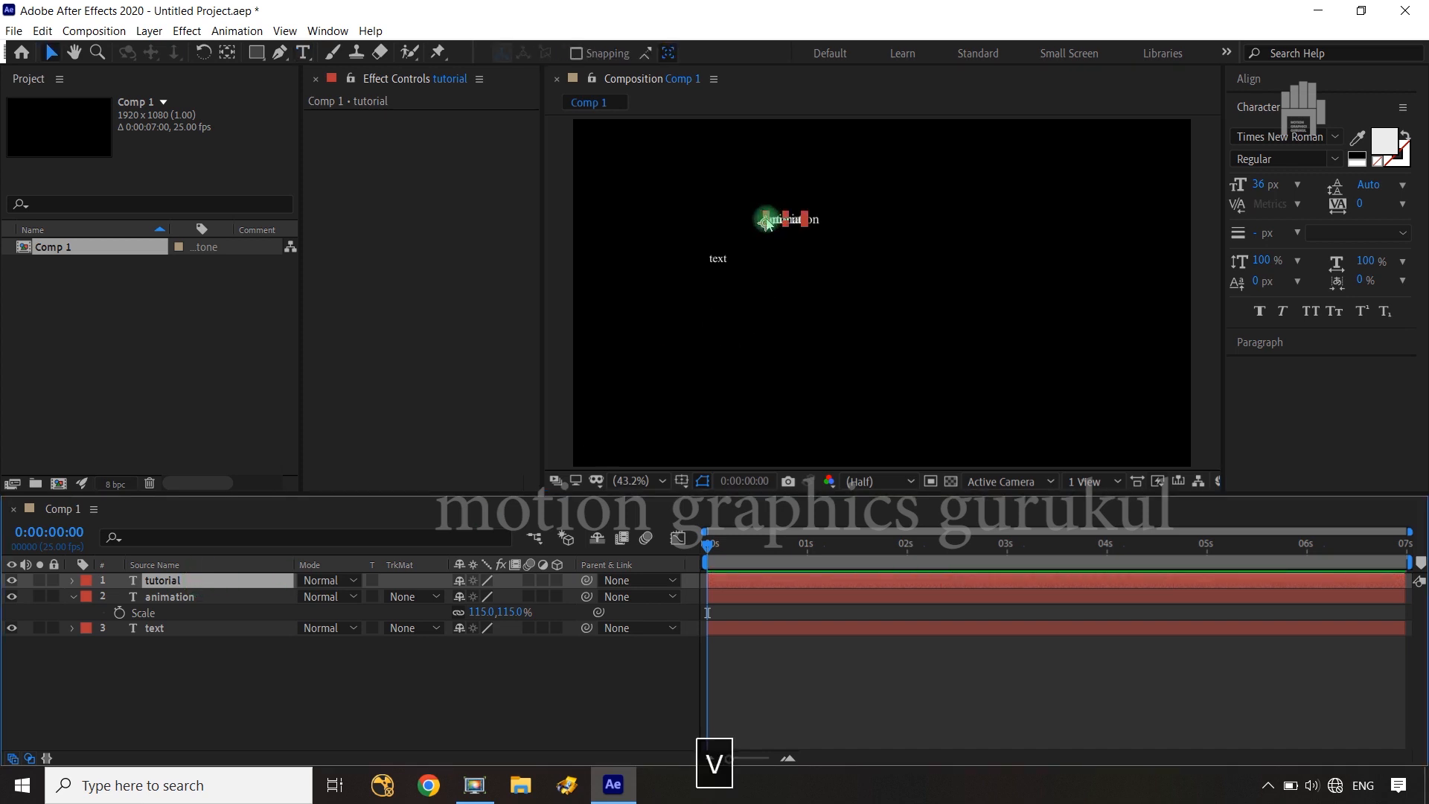
pyautogui.moveTo(766, 218); pyautogui.dragTo(665, 208)
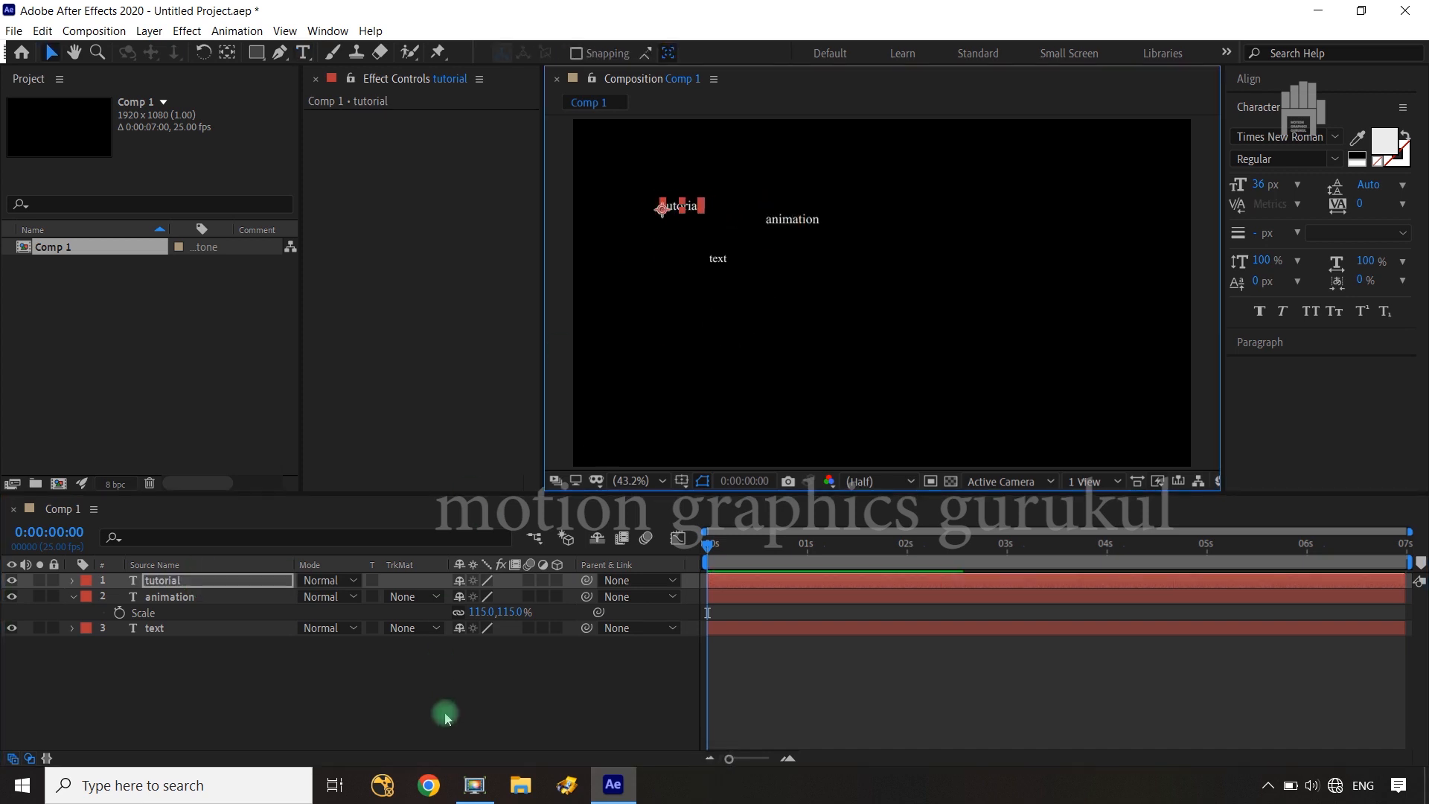
pyautogui.click(231, 639)
# Duplicate the "tutorial" layer and change the copy's text to "After"
pyautogui.click(221, 582)
pyautogui.hotkey('ctrl', 'd')
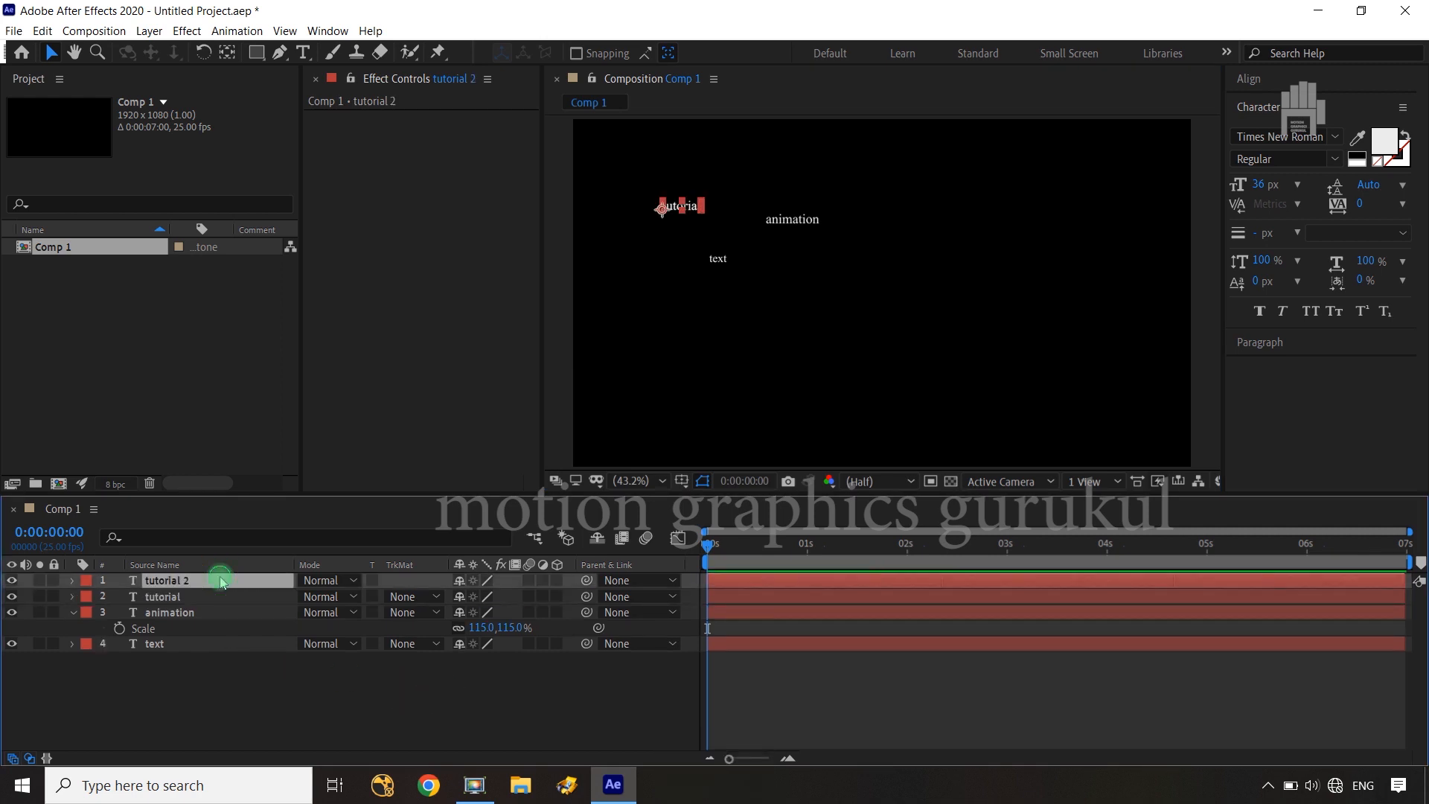
pyautogui.doubleClick(221, 581)
pyautogui.write('Af')
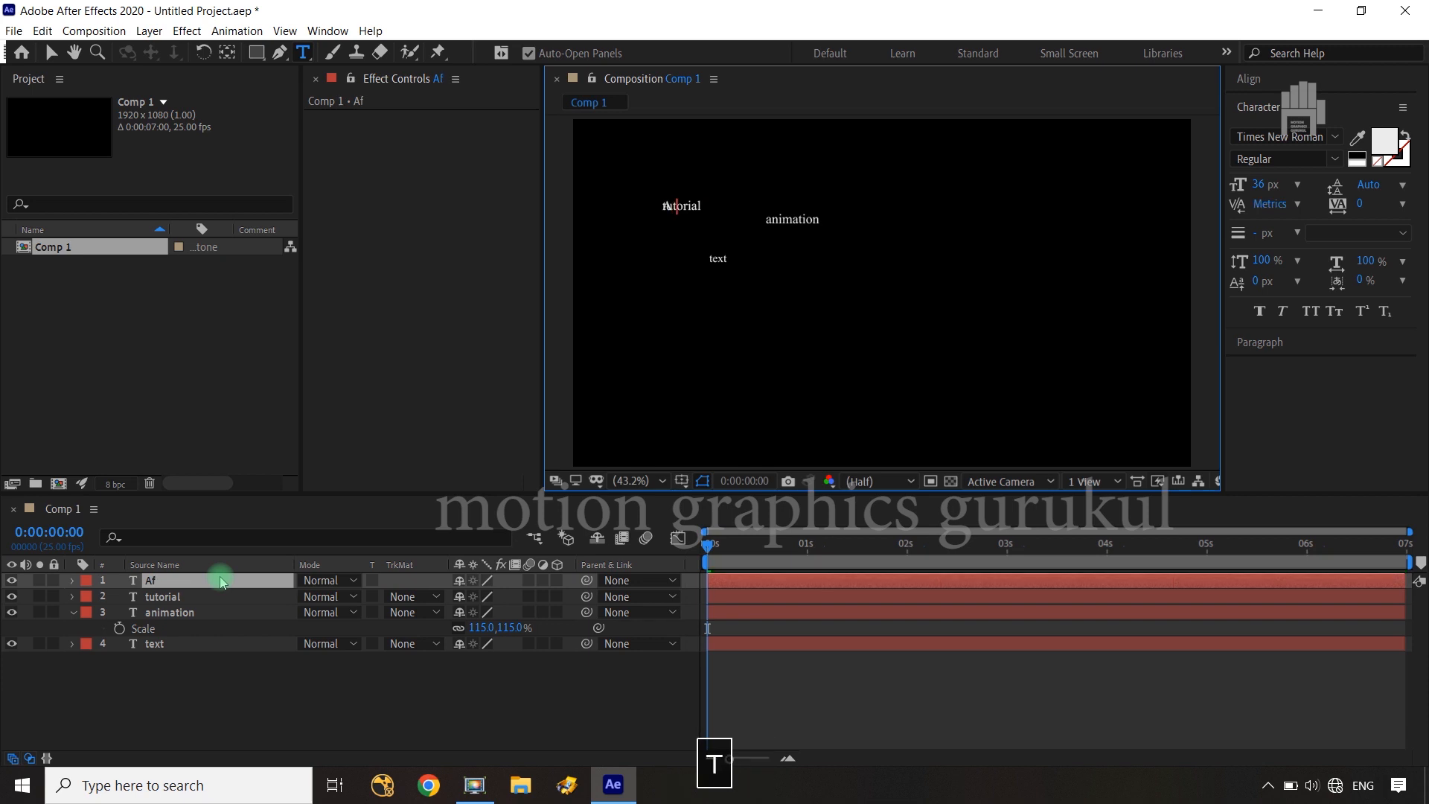
pyautogui.write('ter')
pyautogui.click(642, 259)
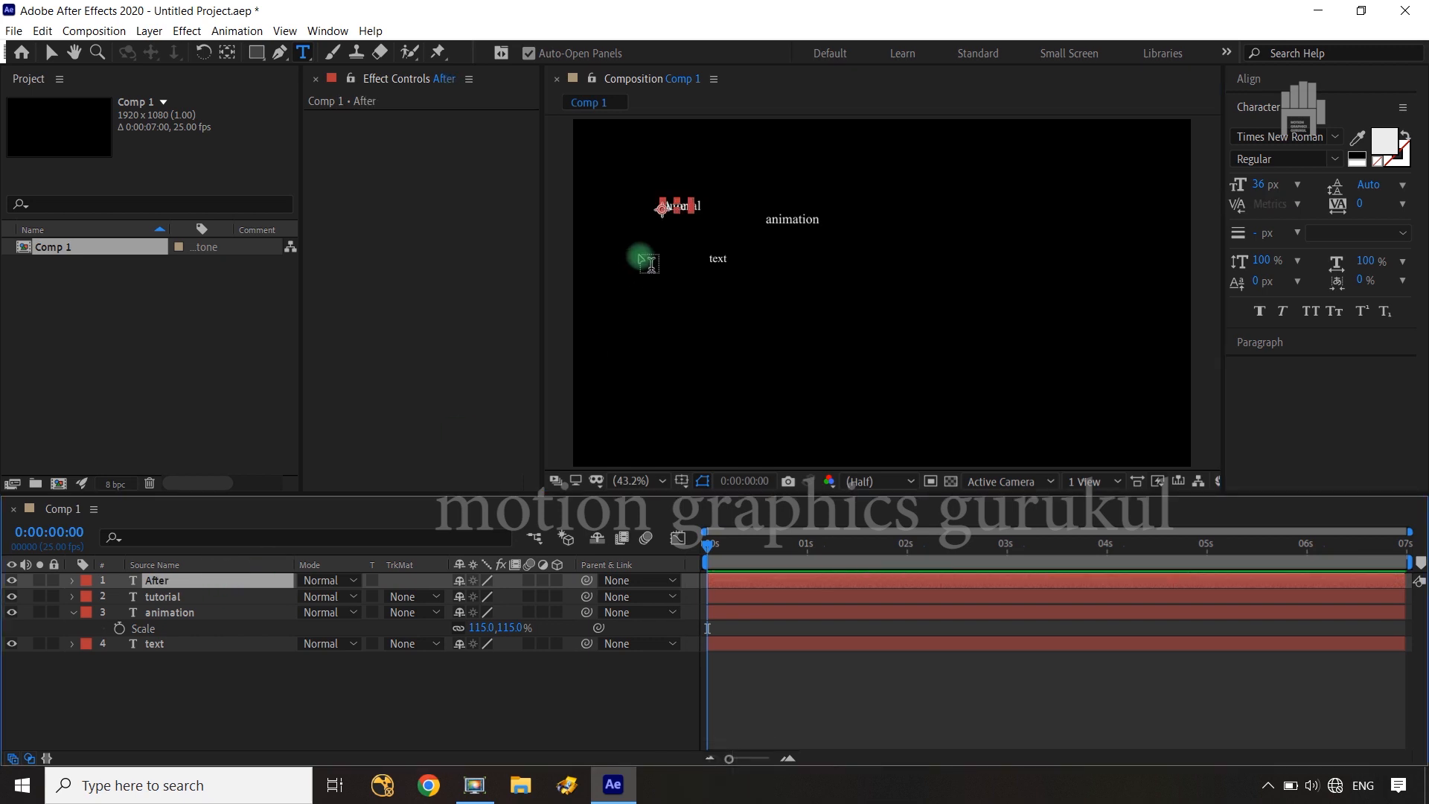
# Move the word "After" below and to the left of the word "text"
pyautogui.press('v')
pyautogui.moveTo(663, 216); pyautogui.dragTo(635, 306)
pyautogui.click(198, 628)
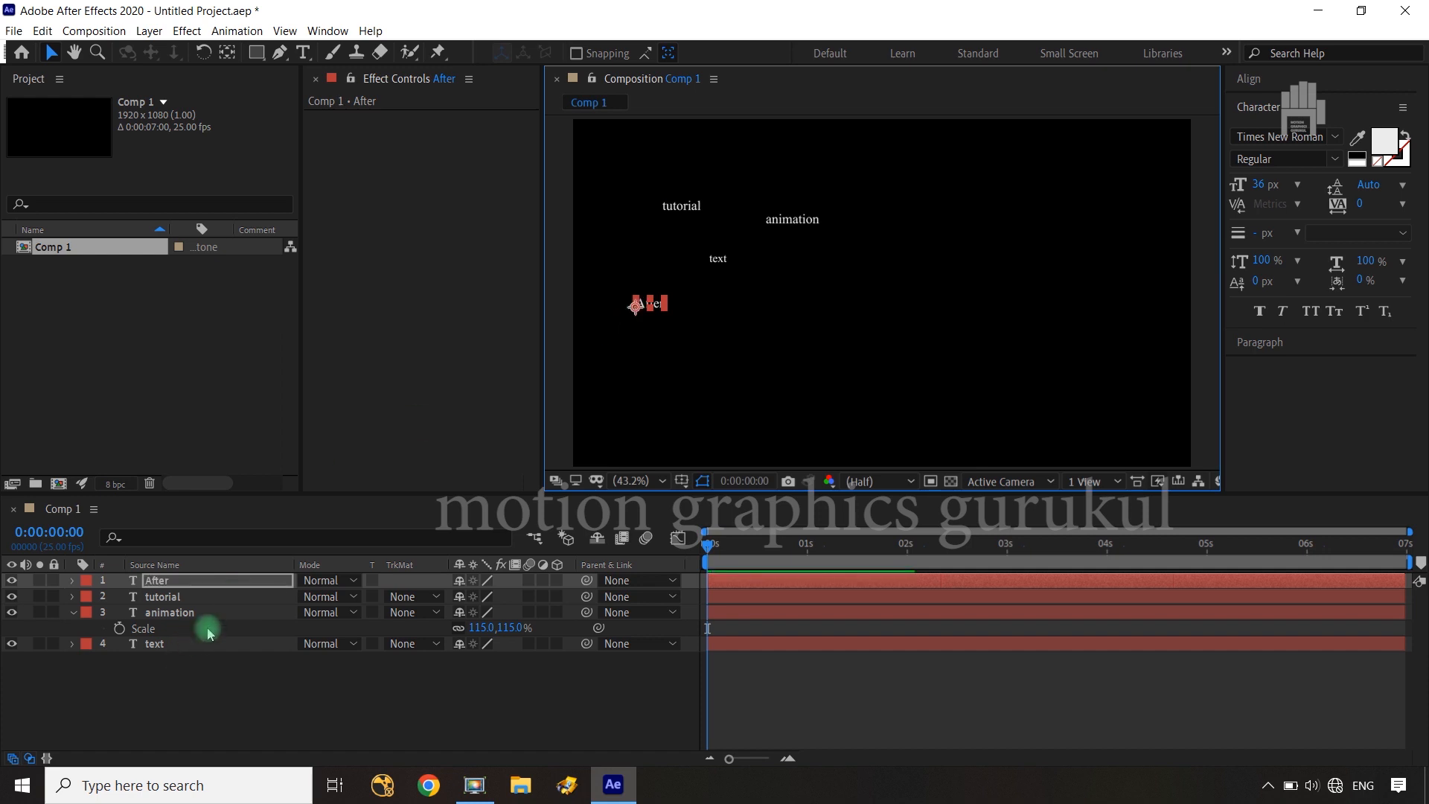
# Duplicate the "After" layer and change the copy's text to "Effects"
pyautogui.click(221, 593)
pyautogui.hotkey('ctrl', 'd')
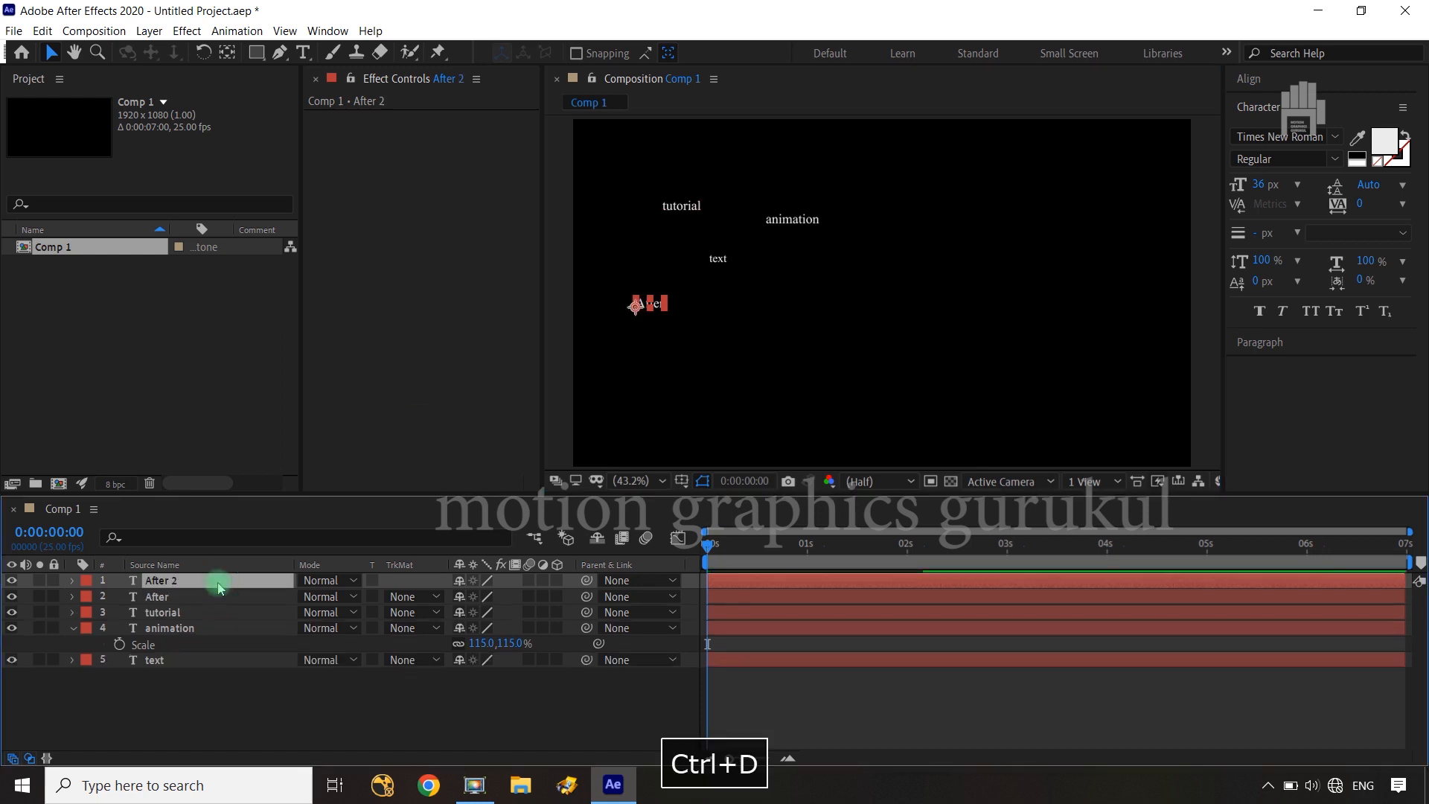
pyautogui.doubleClick(220, 588)
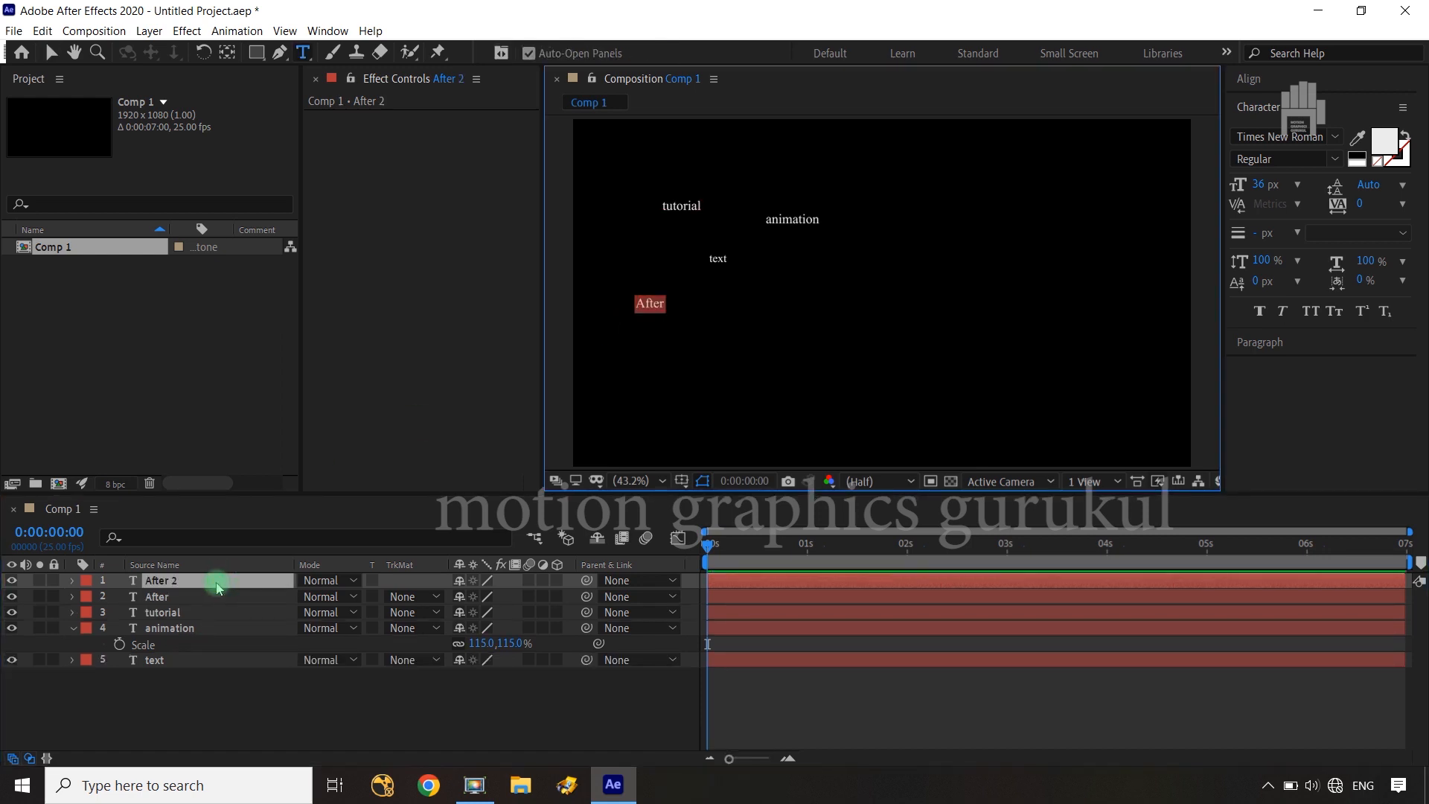
pyautogui.write('Effects')
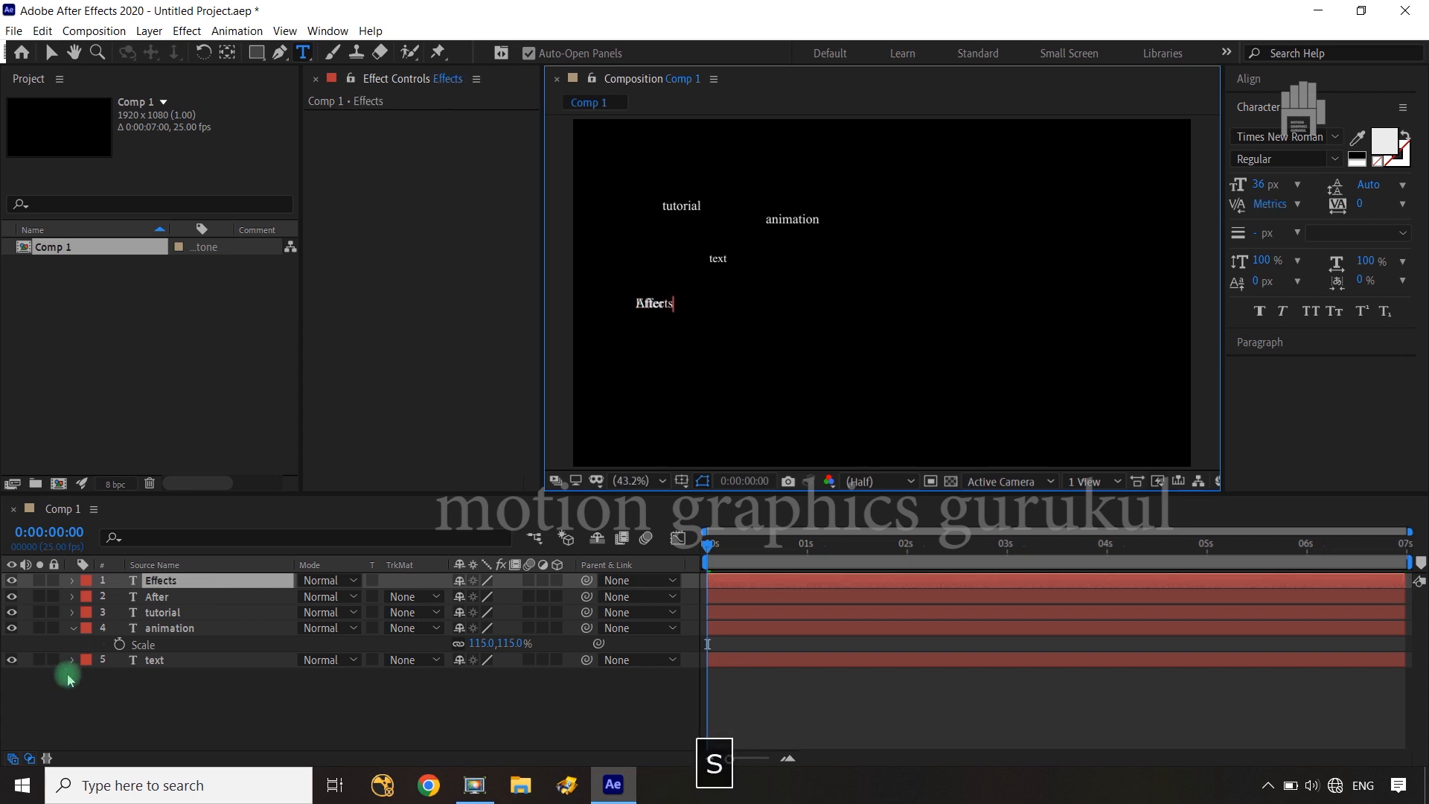
pyautogui.click(179, 581)
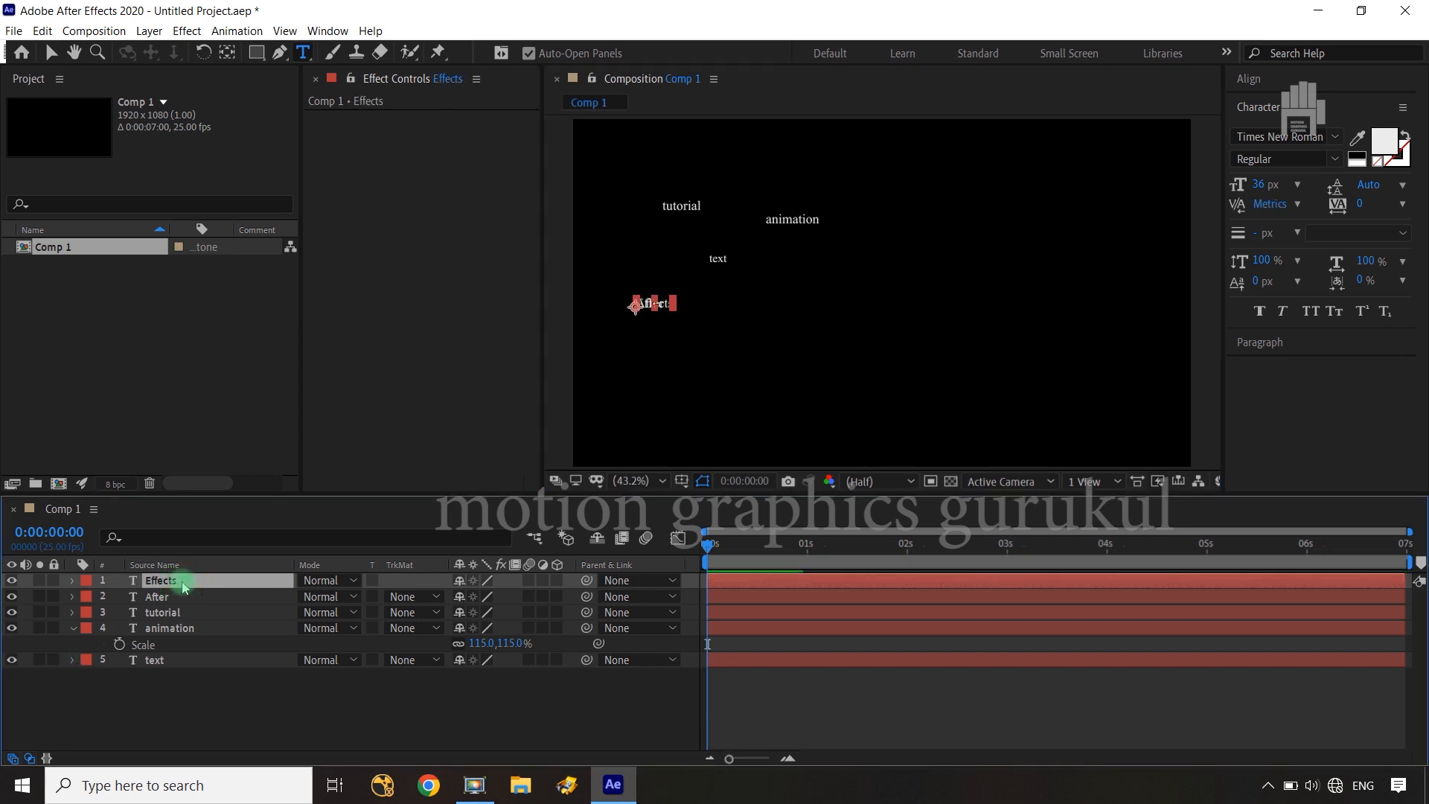
# Move the word "Effects" to the right of "text", just below "animation", and deselect it
pyautogui.press('v')
pyautogui.moveTo(639, 308); pyautogui.dragTo(804, 257)
pyautogui.click(628, 430)
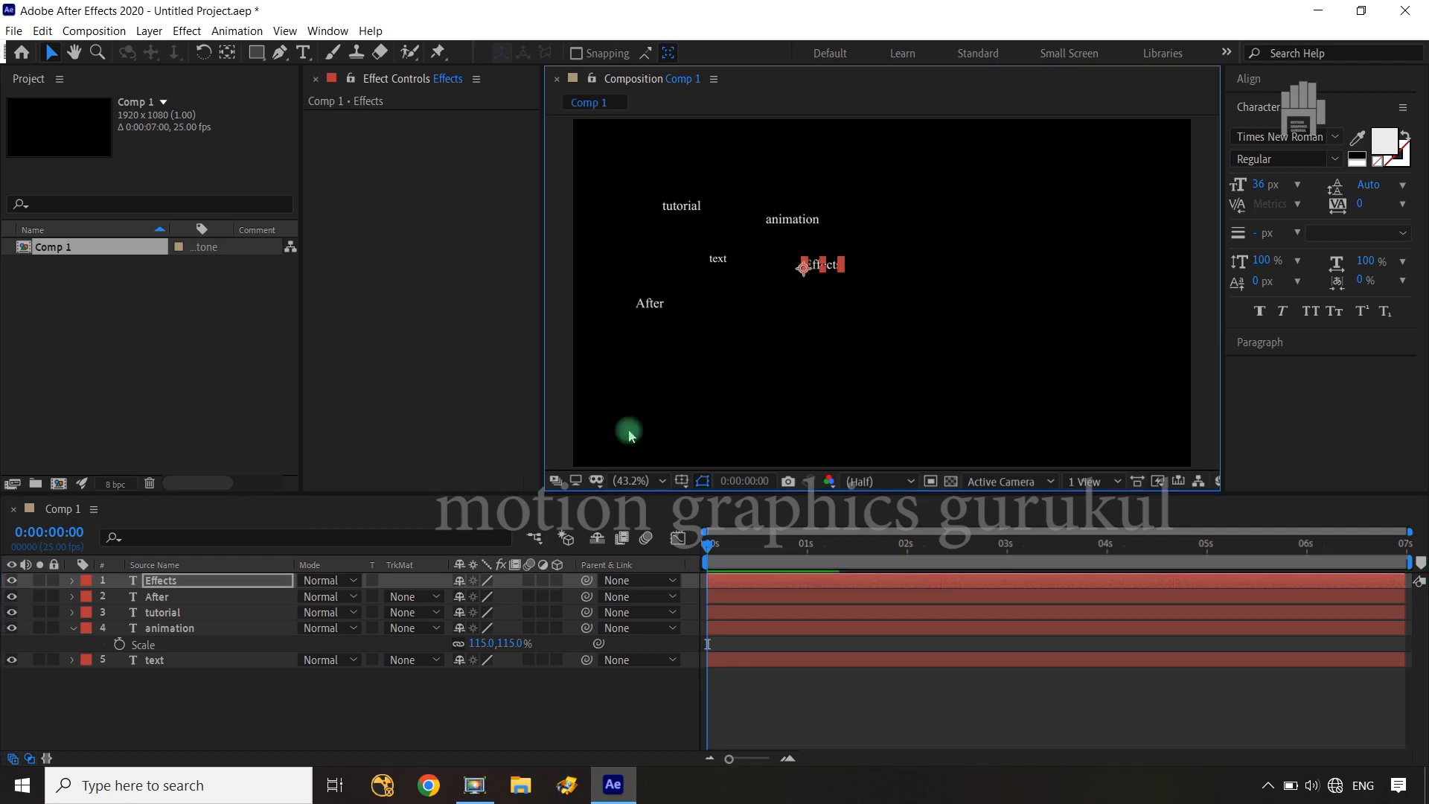
pyautogui.click(501, 697)
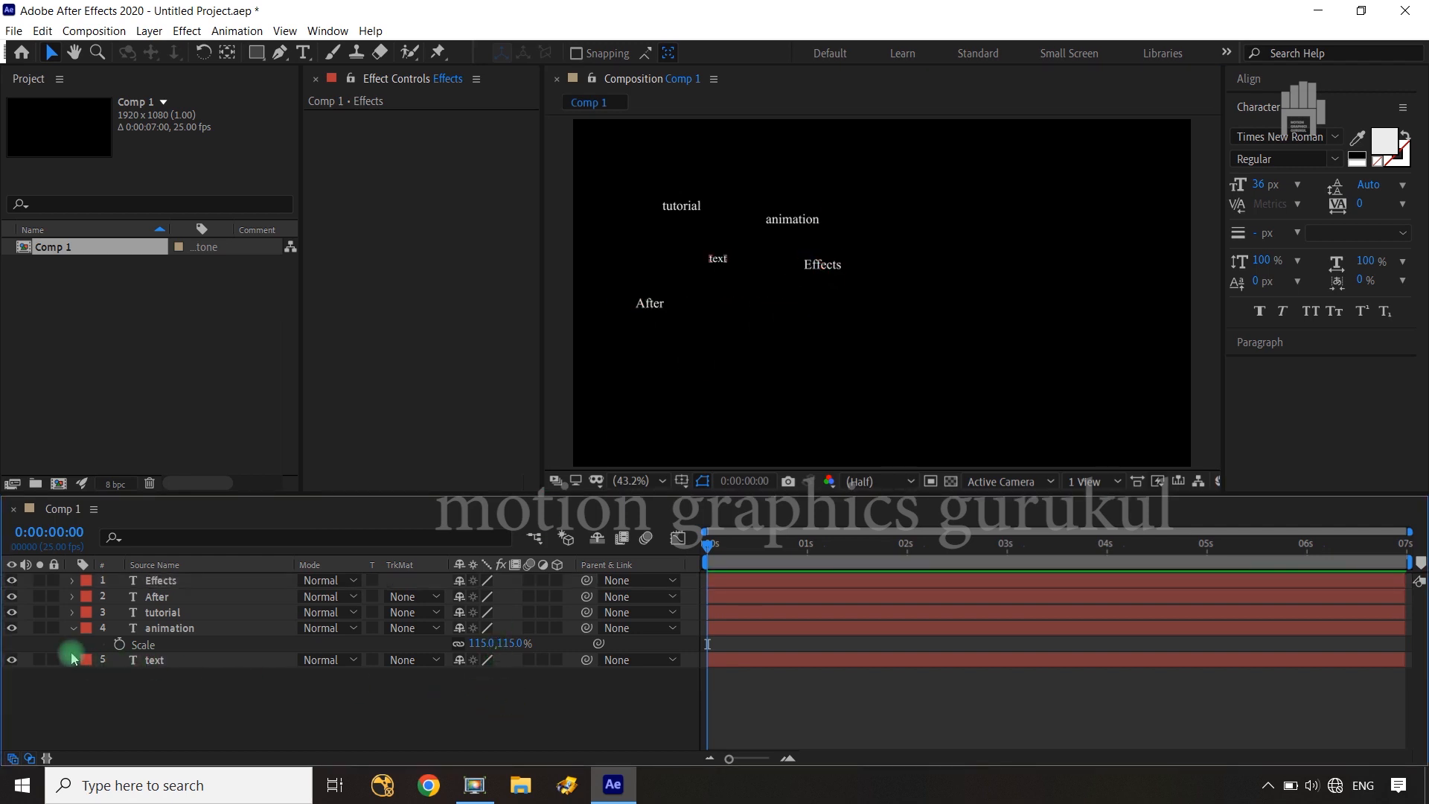
# Make all five text layers 3D and reveal their Position properties together
pyautogui.click(72, 628)
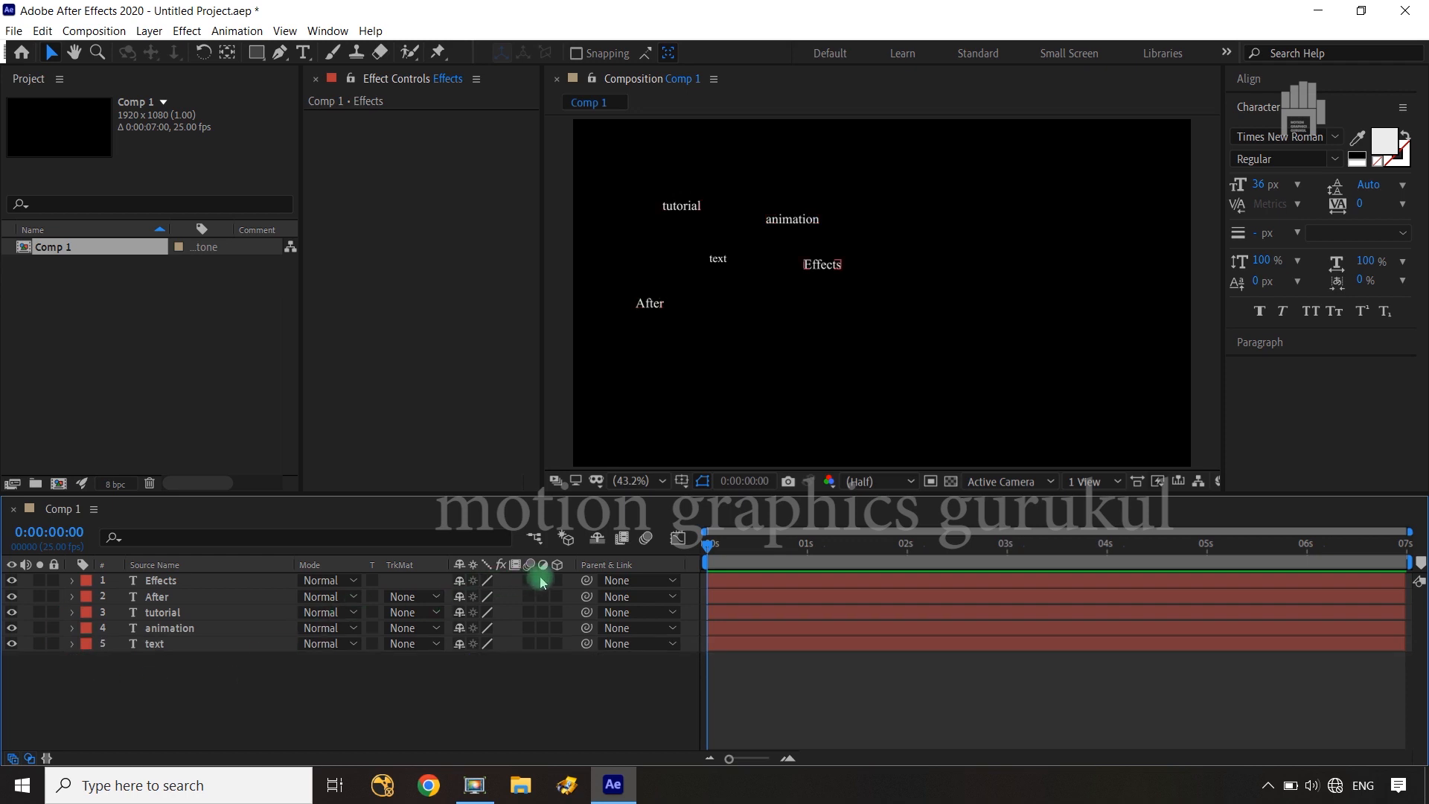
pyautogui.moveTo(553, 585); pyautogui.dragTo(536, 655)
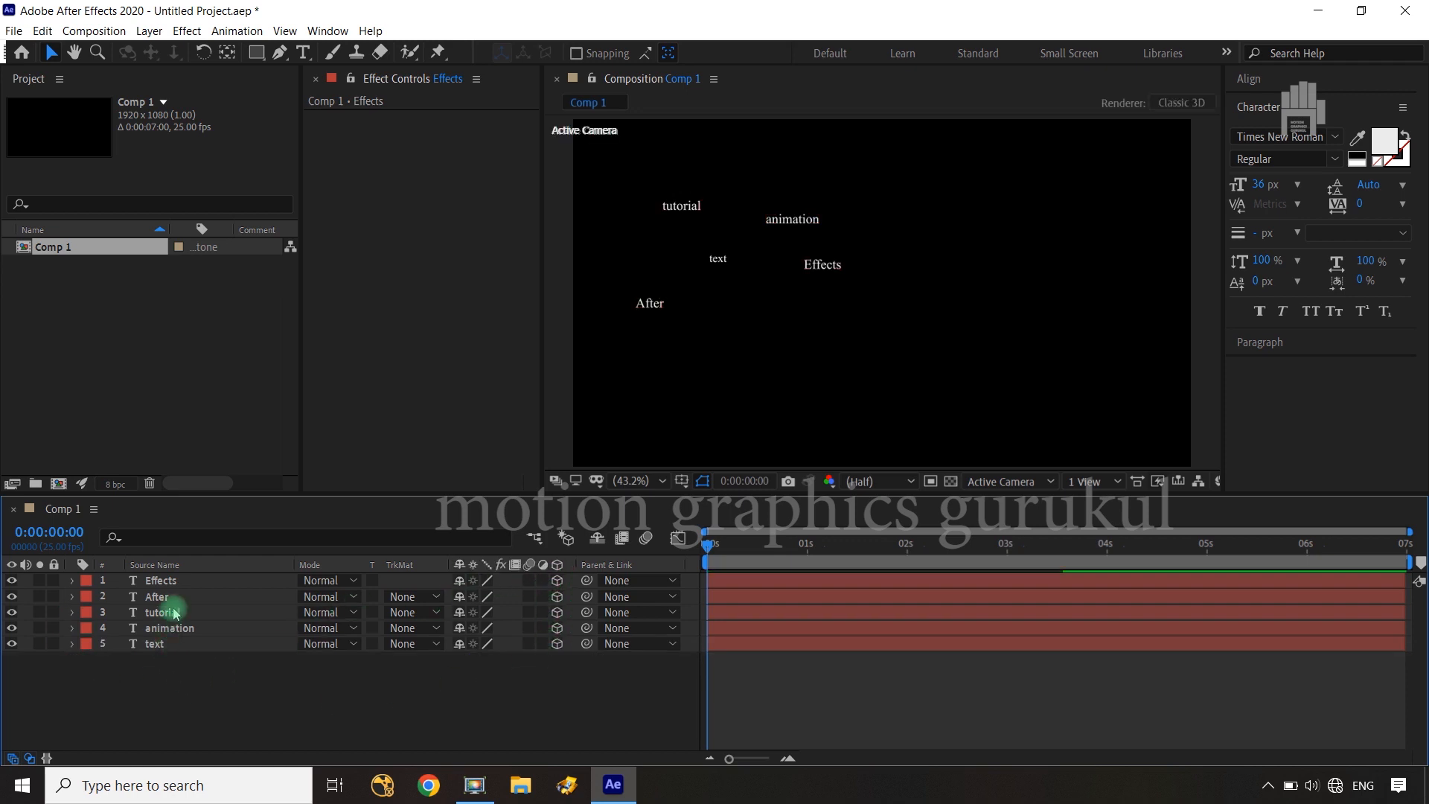
pyautogui.click(184, 586)
pyautogui.keyDown('shift'); pyautogui.click(171, 643); pyautogui.keyUp('shift')
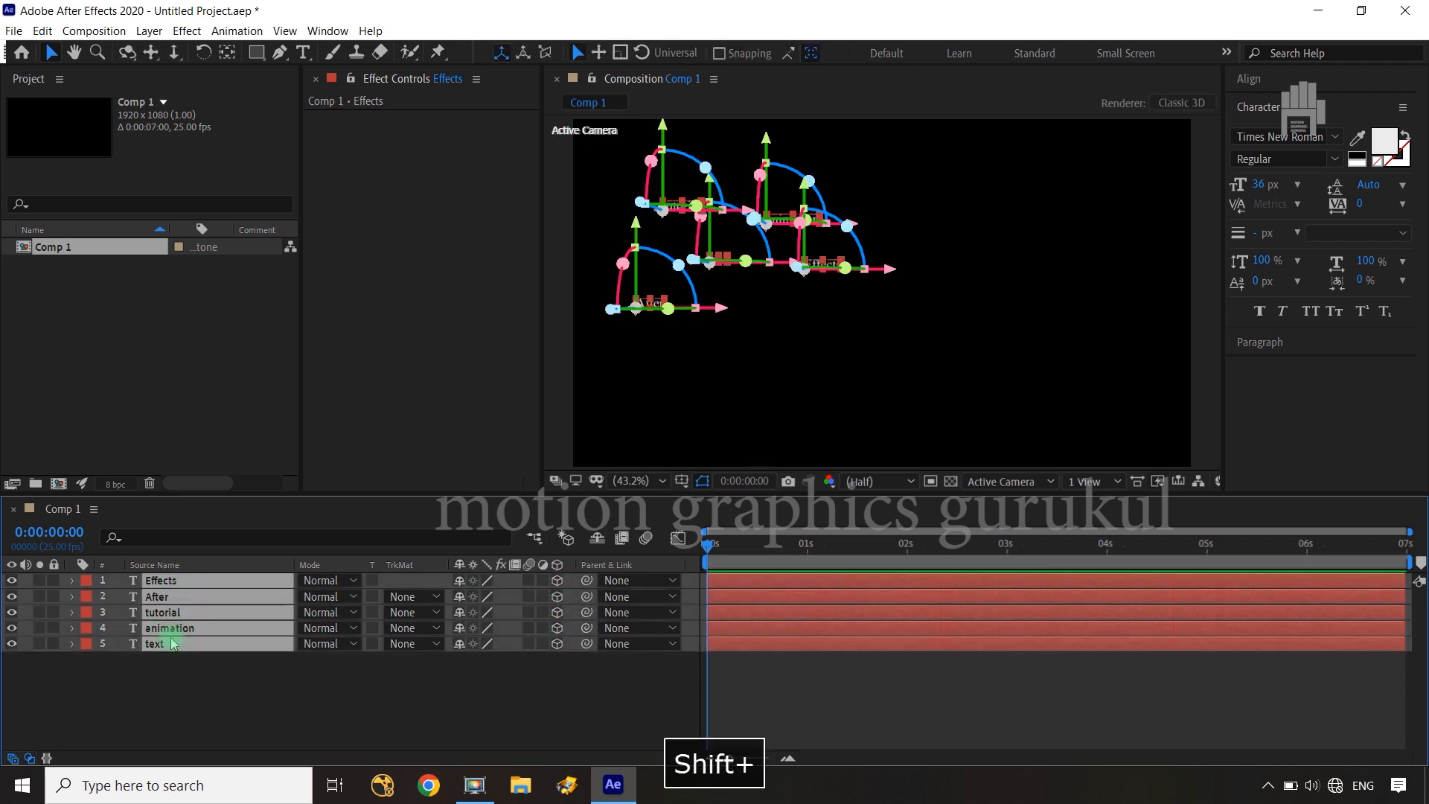
pyautogui.press('p')
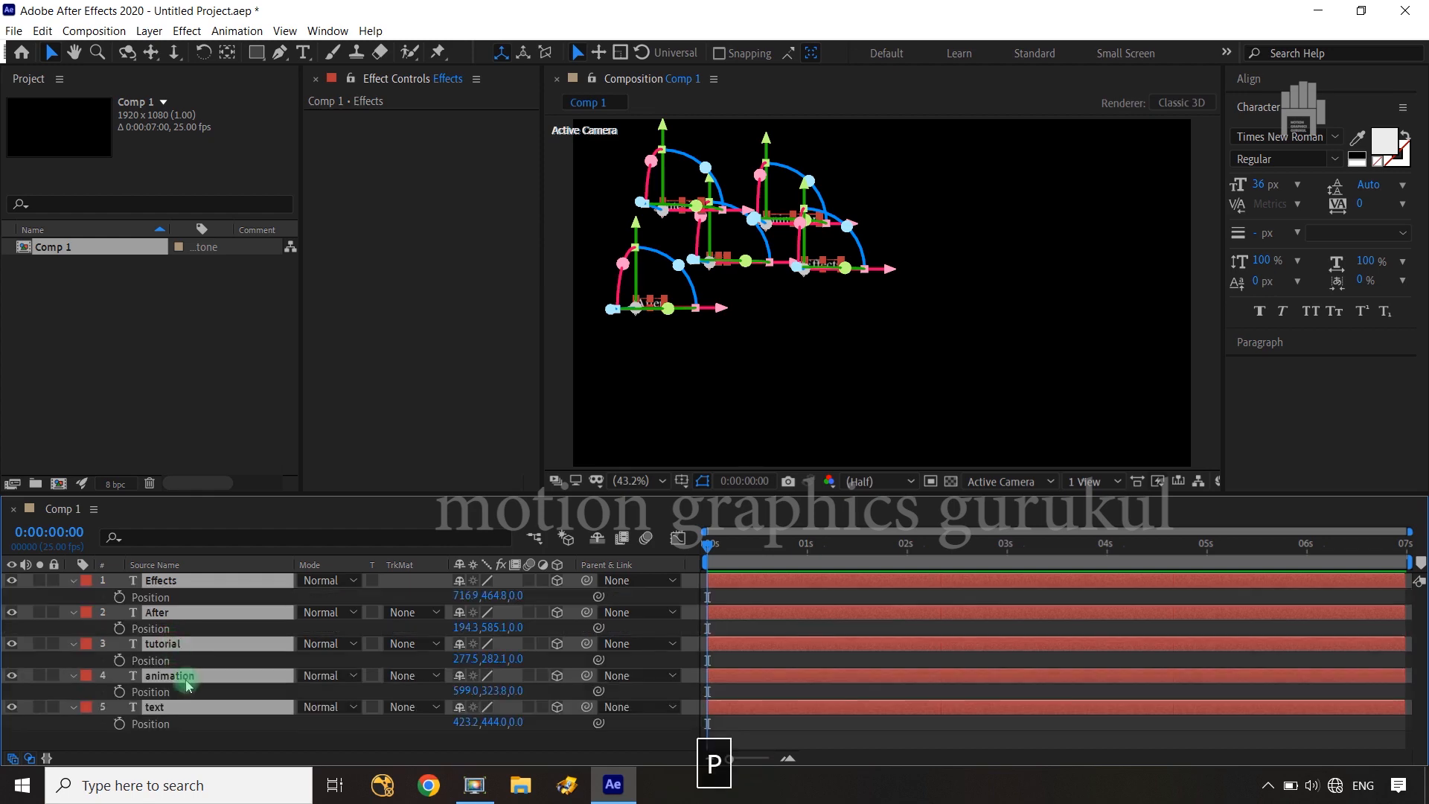
# Push the "Effects" layer back in depth to a Z position of about 1593
pyautogui.click(551, 600)
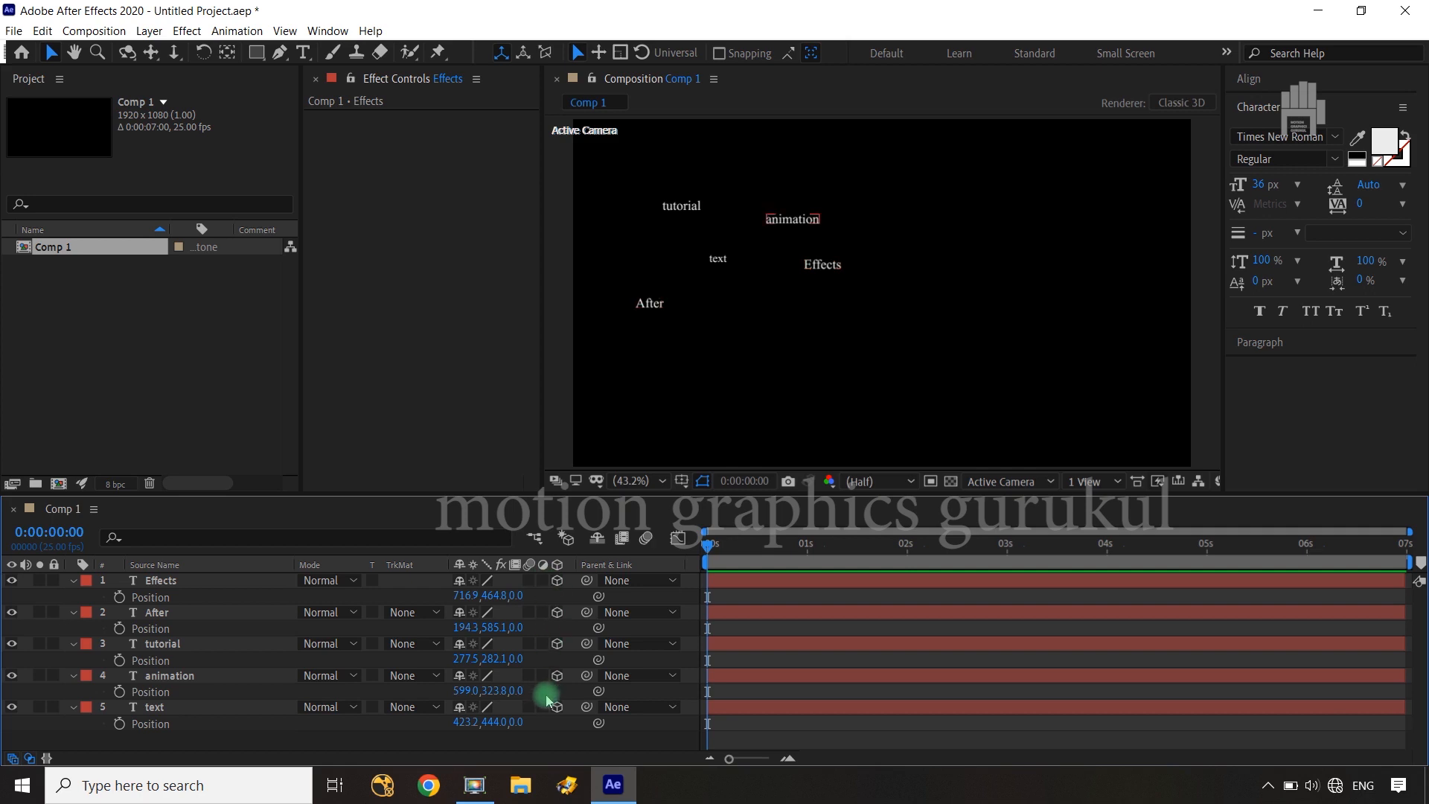
pyautogui.moveTo(518, 601); pyautogui.dragTo(398, 609)
pyautogui.moveTo(221, 606); pyautogui.dragTo(7, 612)
pyautogui.moveTo(356, 601); pyautogui.dragTo(1372, 481)
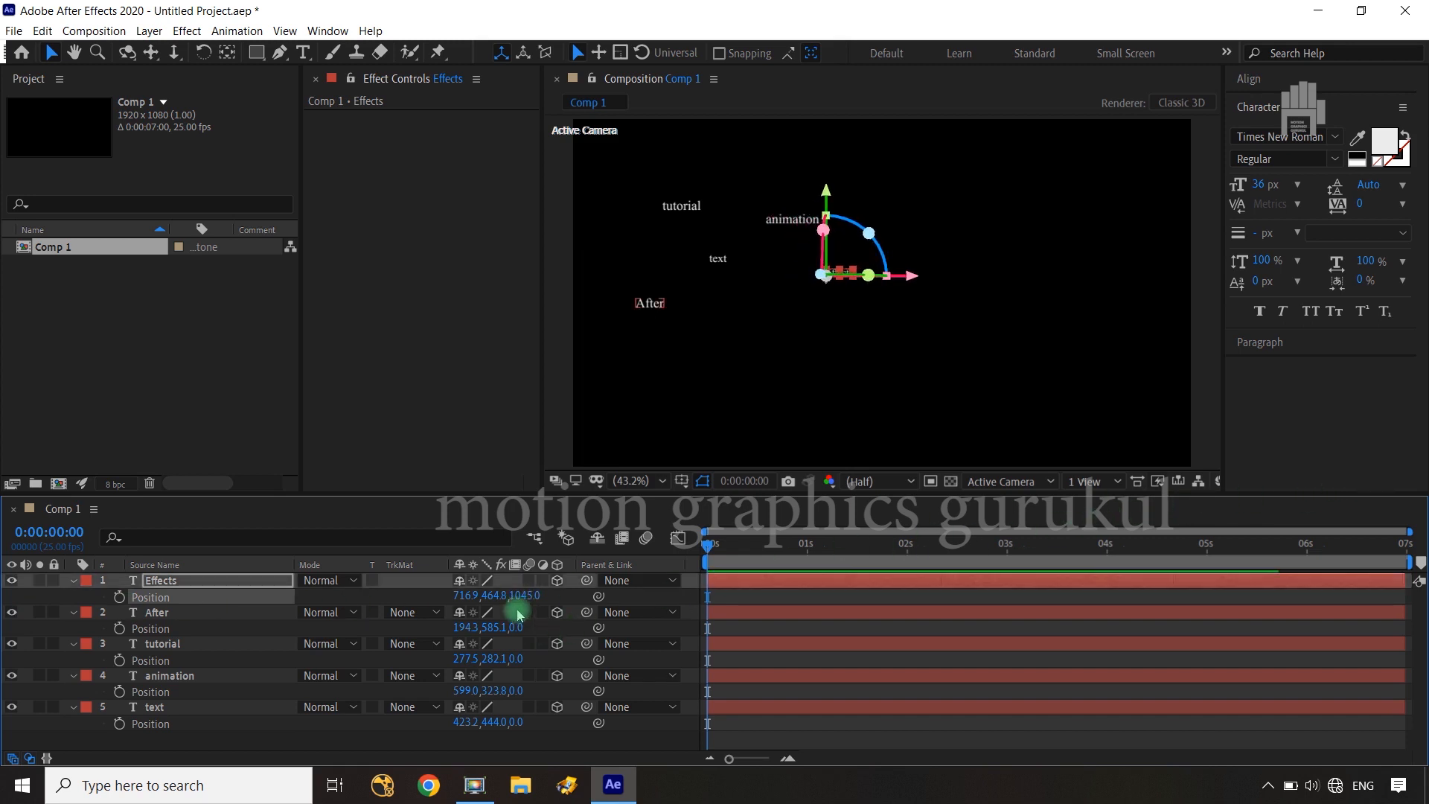
pyautogui.moveTo(523, 600); pyautogui.dragTo(990, 560)
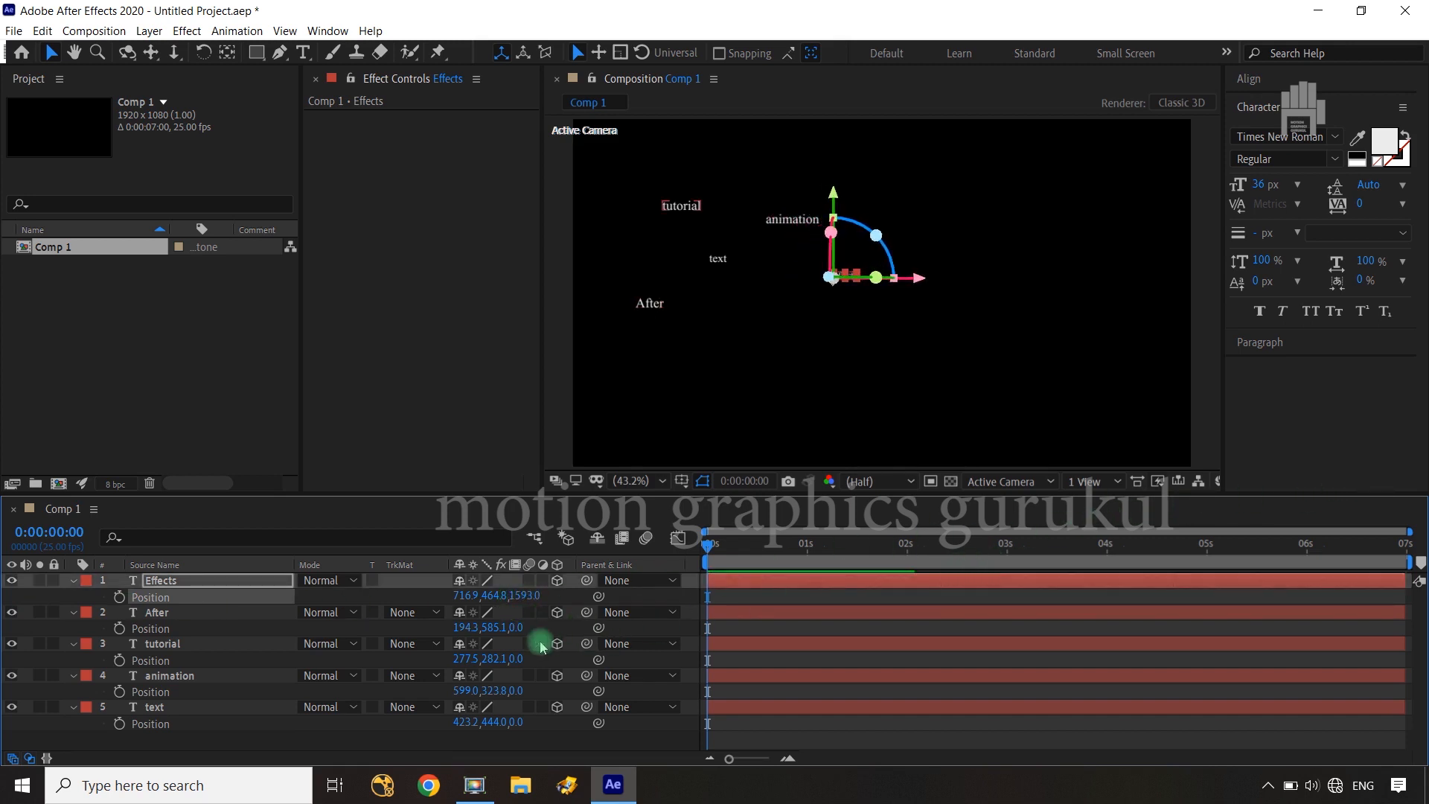
# Push the "After" layer back to a Z position of about 870 and the "tutorial" layer to about 995
pyautogui.click(512, 628)
pyautogui.moveTo(517, 629); pyautogui.dragTo(728, 644)
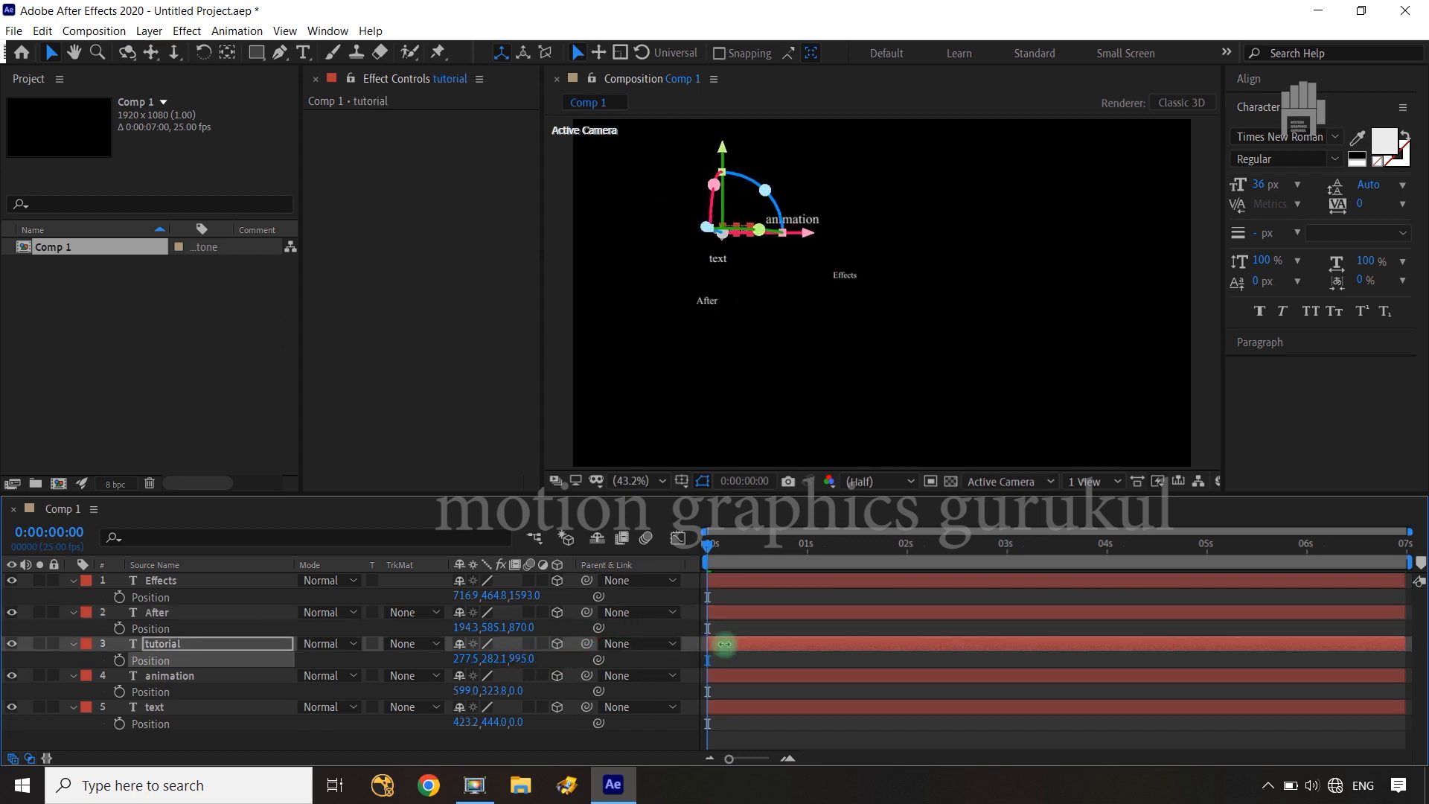
pyautogui.click(552, 746)
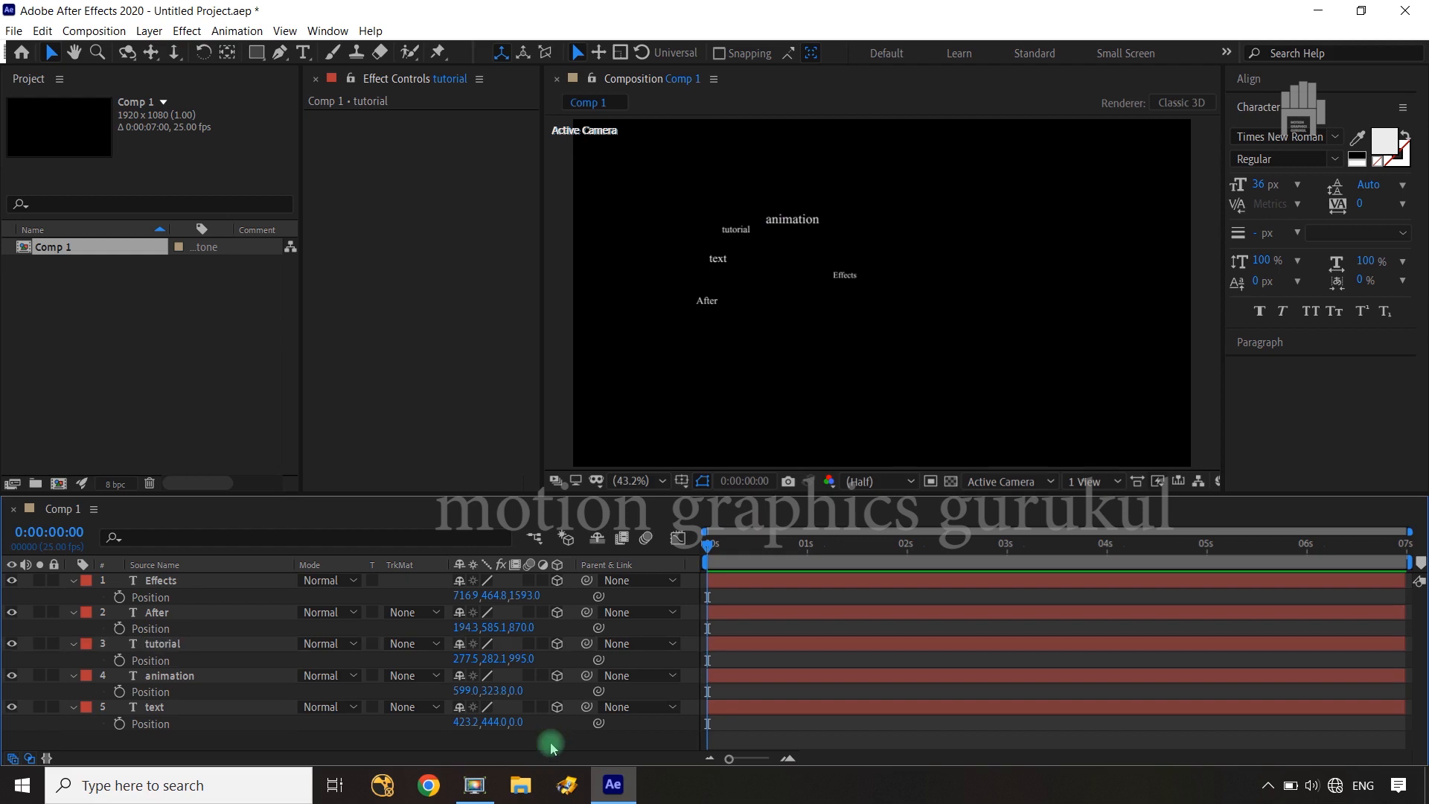
# Push the "animation" layer back to a Z position of about 782 and the "text" layer to about 627
pyautogui.moveTo(513, 691); pyautogui.dragTo(1146, 635)
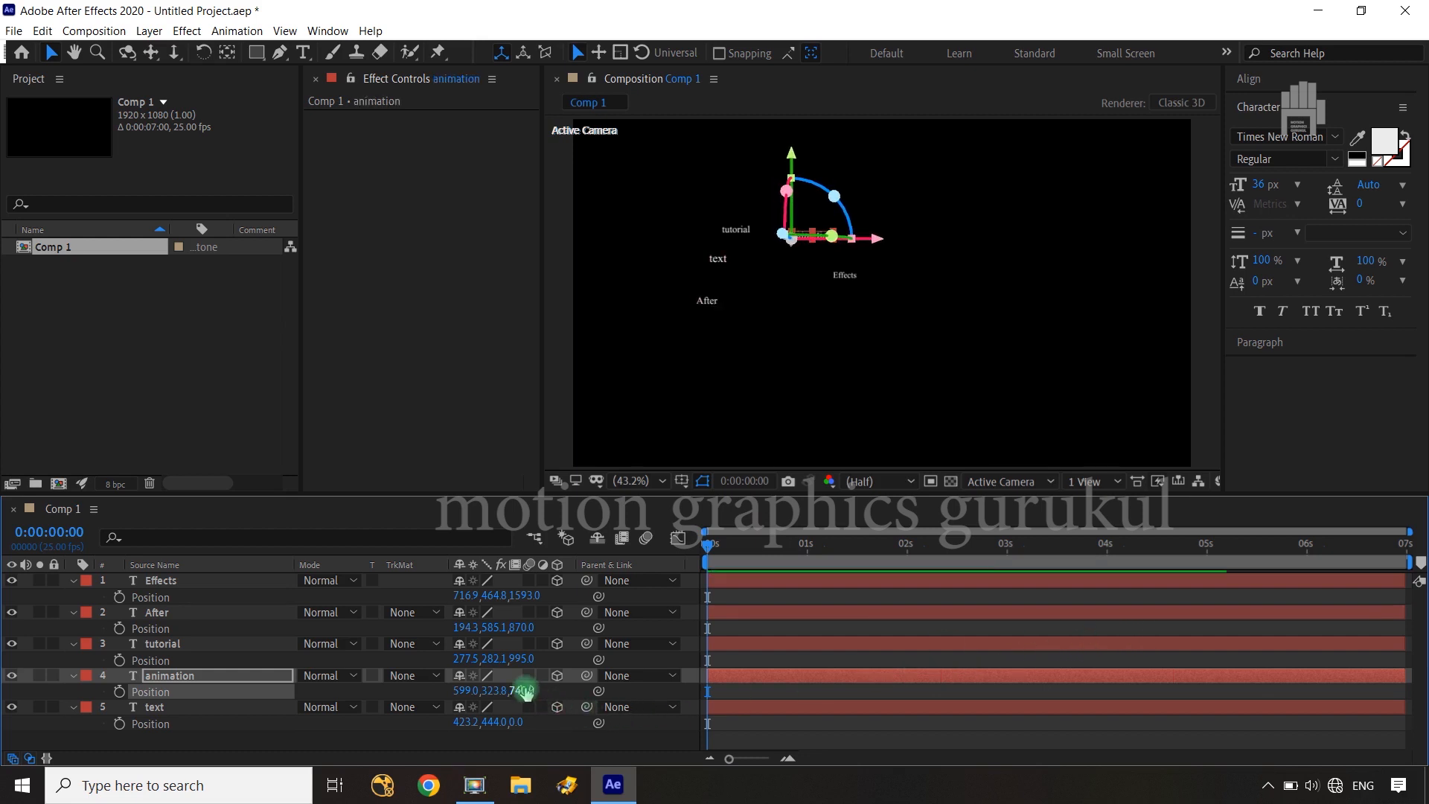
pyautogui.moveTo(525, 692); pyautogui.dragTo(1024, 653)
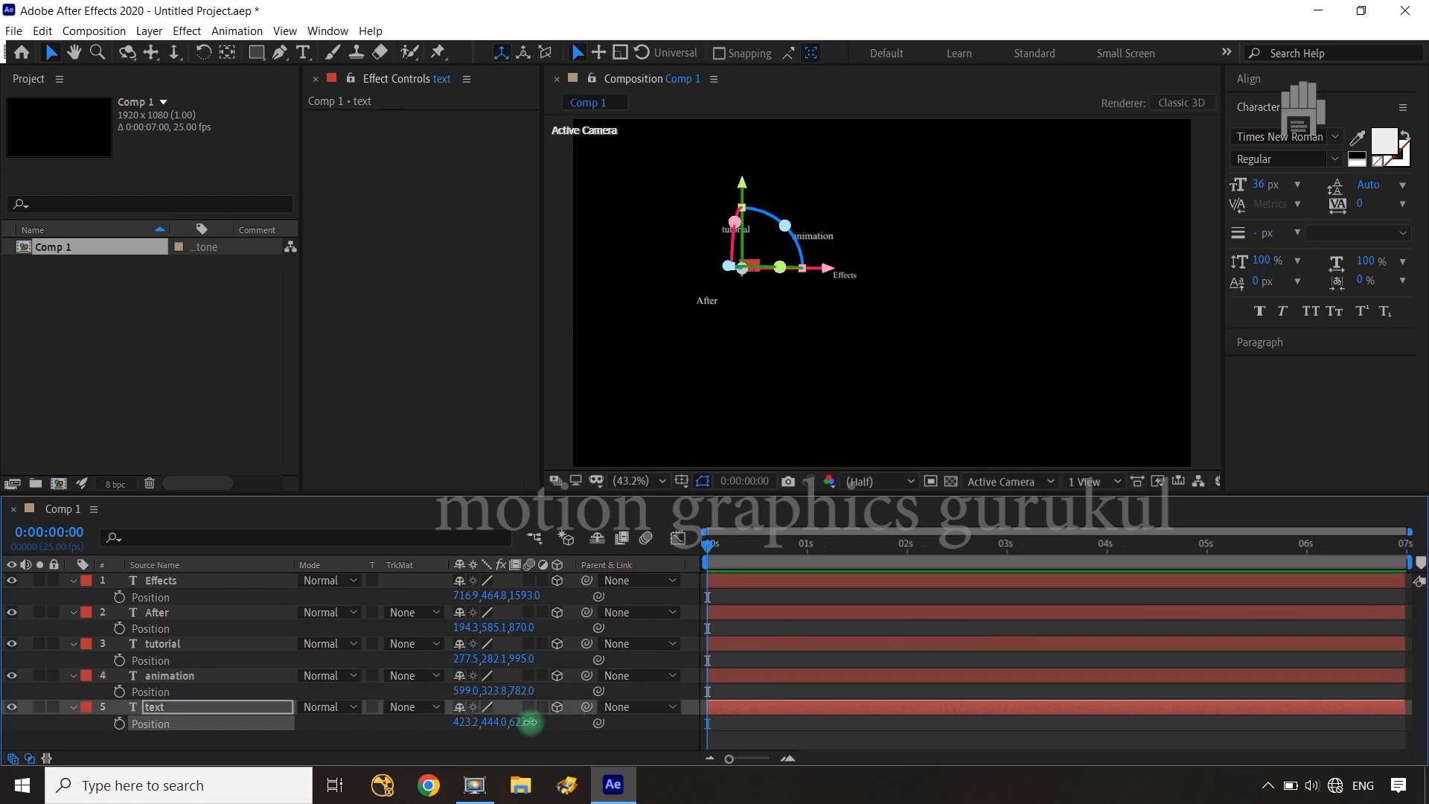
pyautogui.moveTo(530, 722); pyautogui.dragTo(533, 728)
pyautogui.click(541, 741)
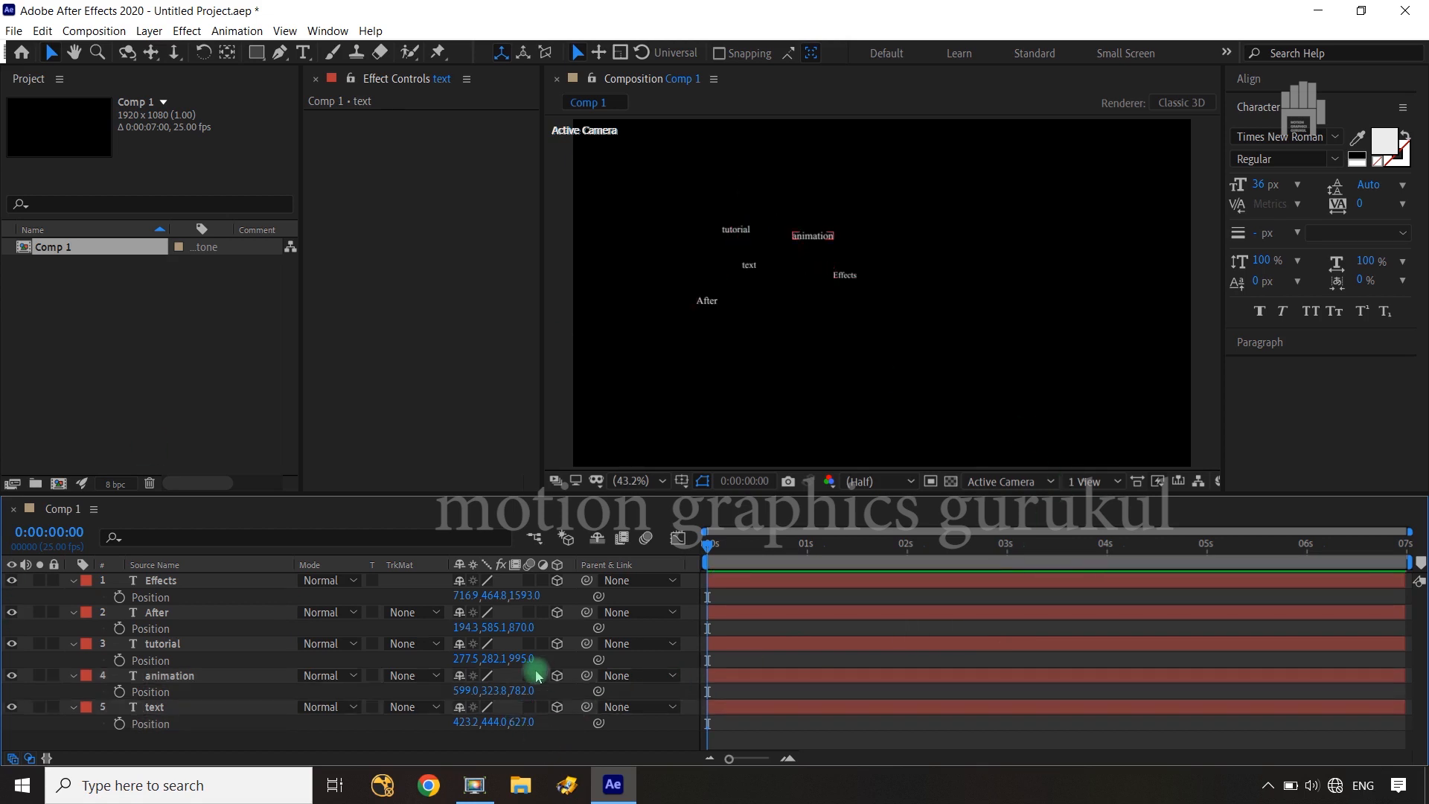
# Collapse the Position properties of all five text layers
pyautogui.click(72, 581)
pyautogui.click(72, 597)
pyautogui.click(72, 612)
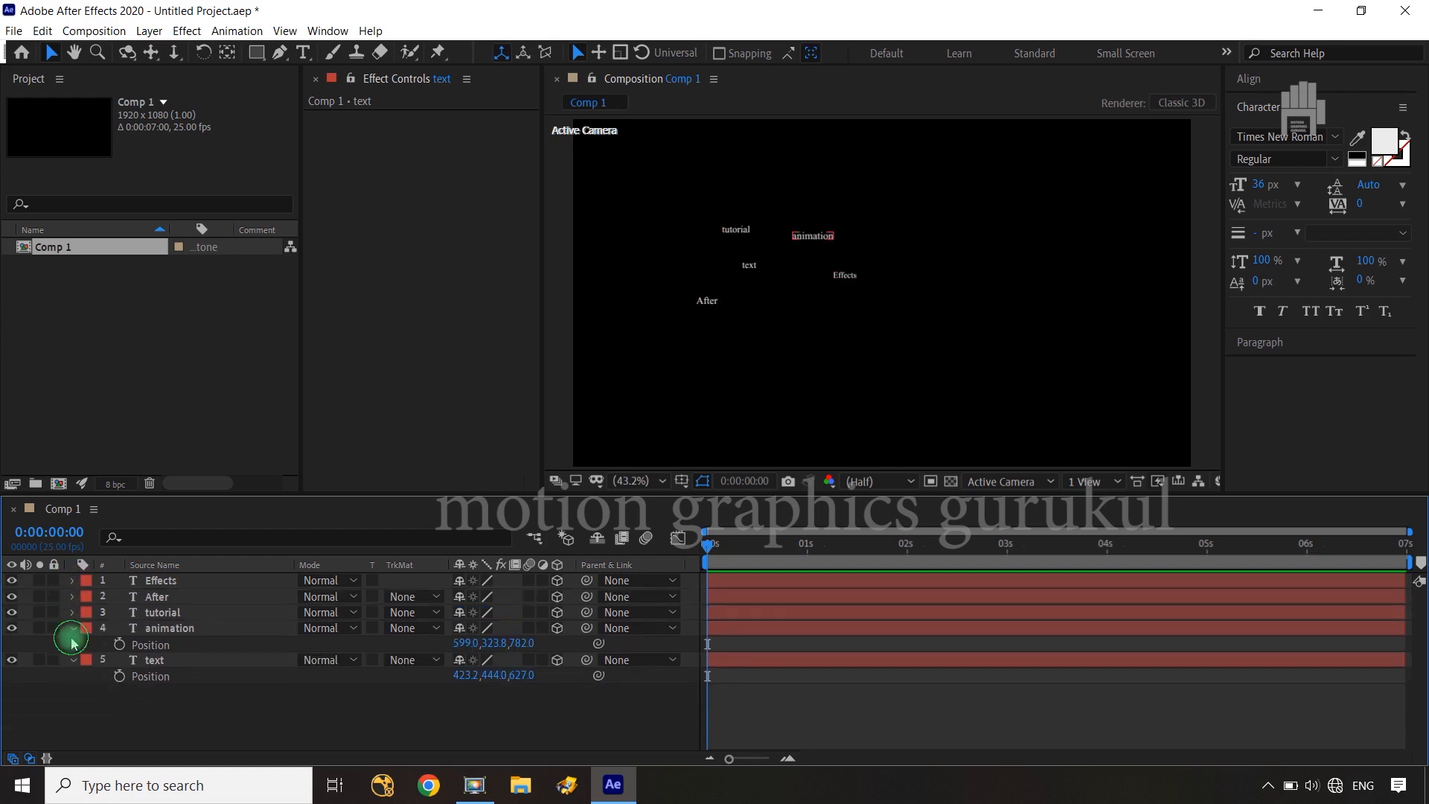
pyautogui.click(72, 628)
pyautogui.click(73, 643)
# Pre-compose all five text layers into a new composition named "bg main text", moving all attributes into it
pyautogui.moveTo(187, 713); pyautogui.dragTo(196, 591)
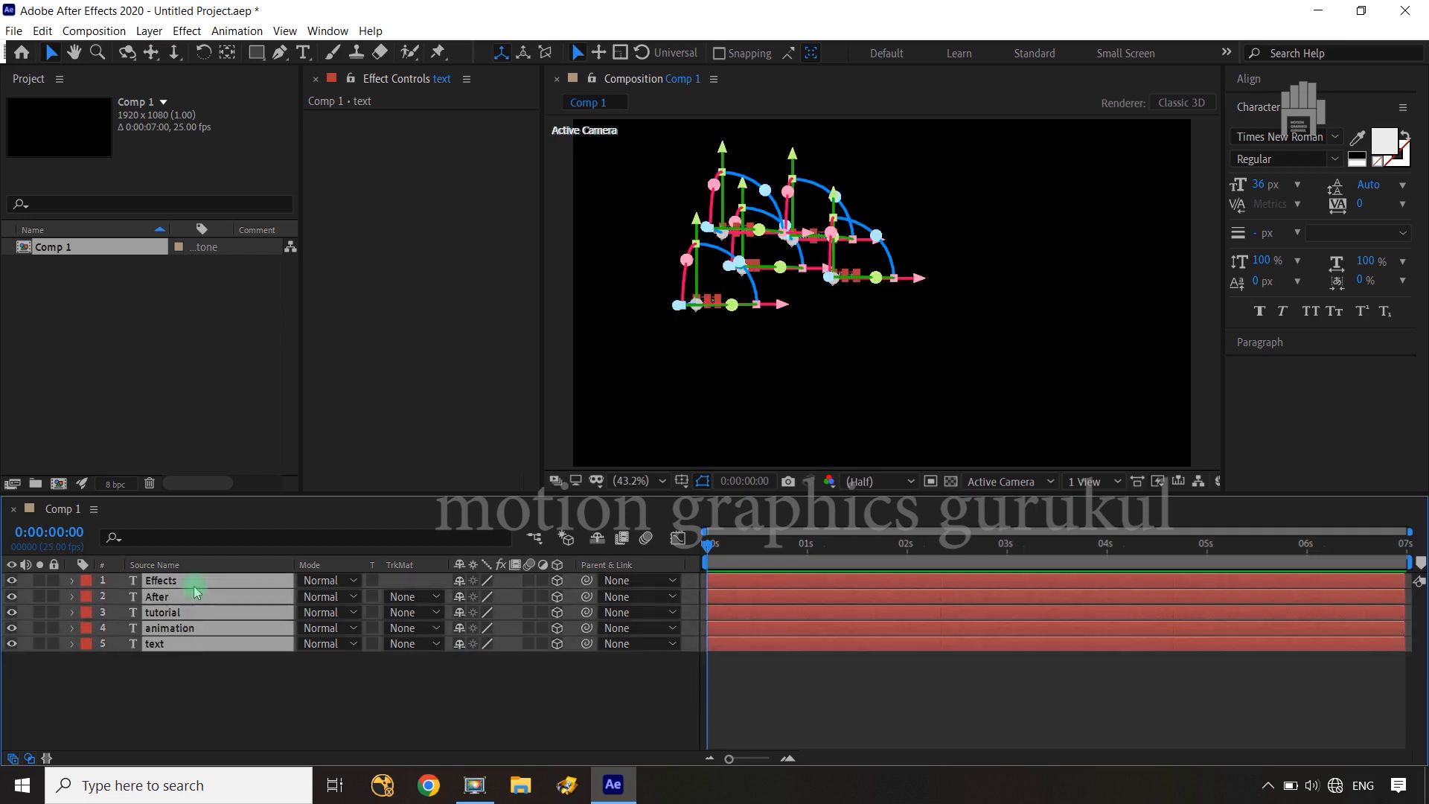
pyautogui.hotkey('ctrl', 'shift', 'c')
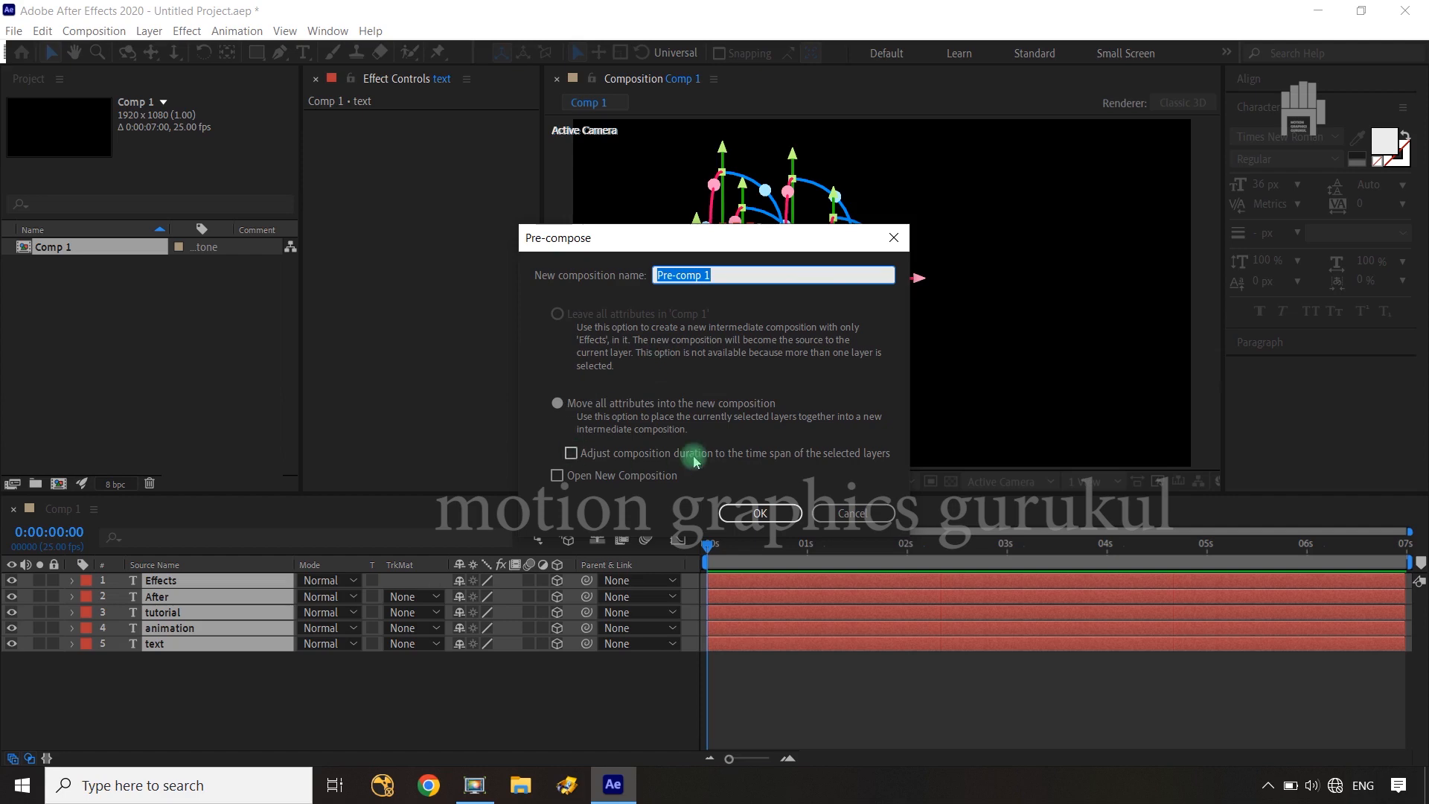
pyautogui.write('b')
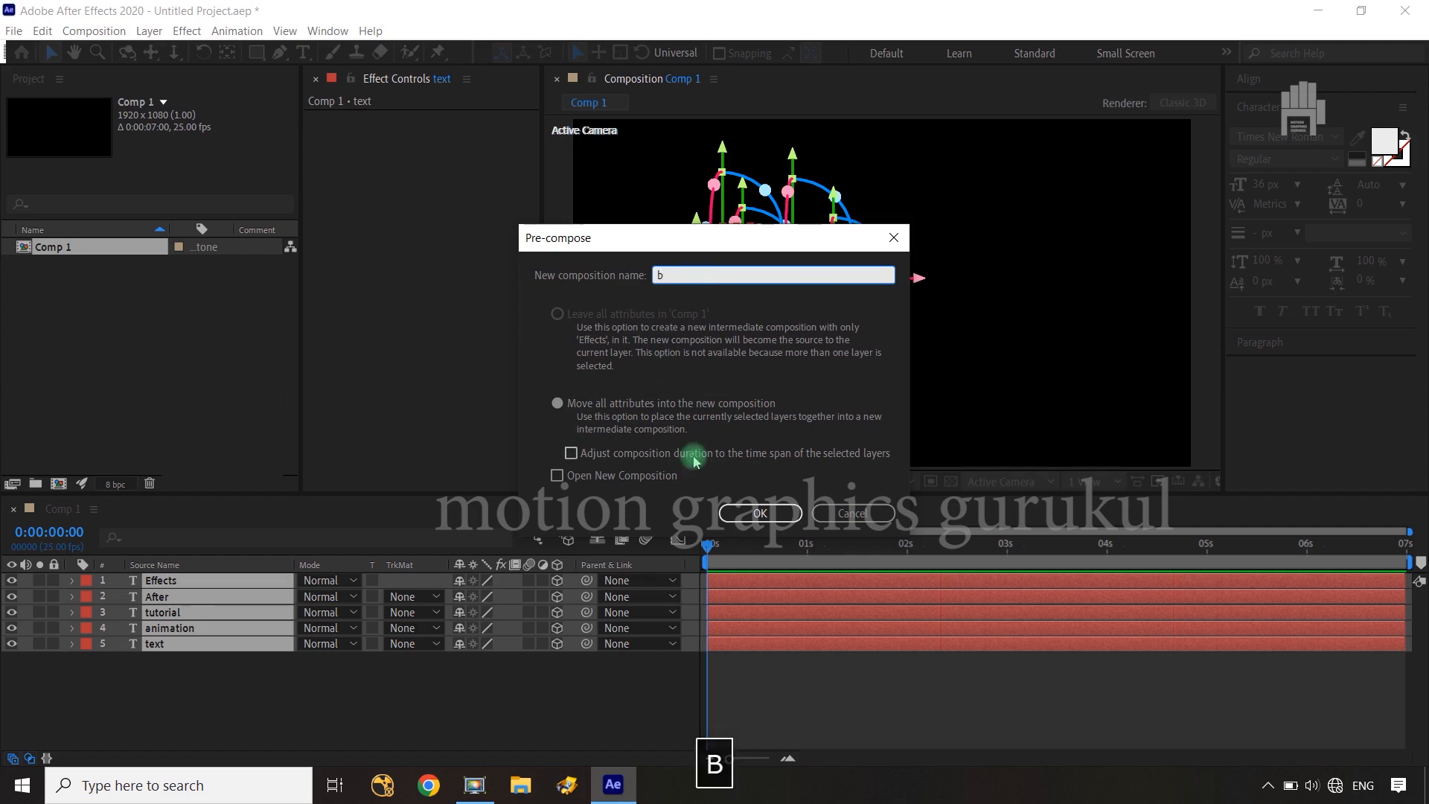
pyautogui.write('g main tex')
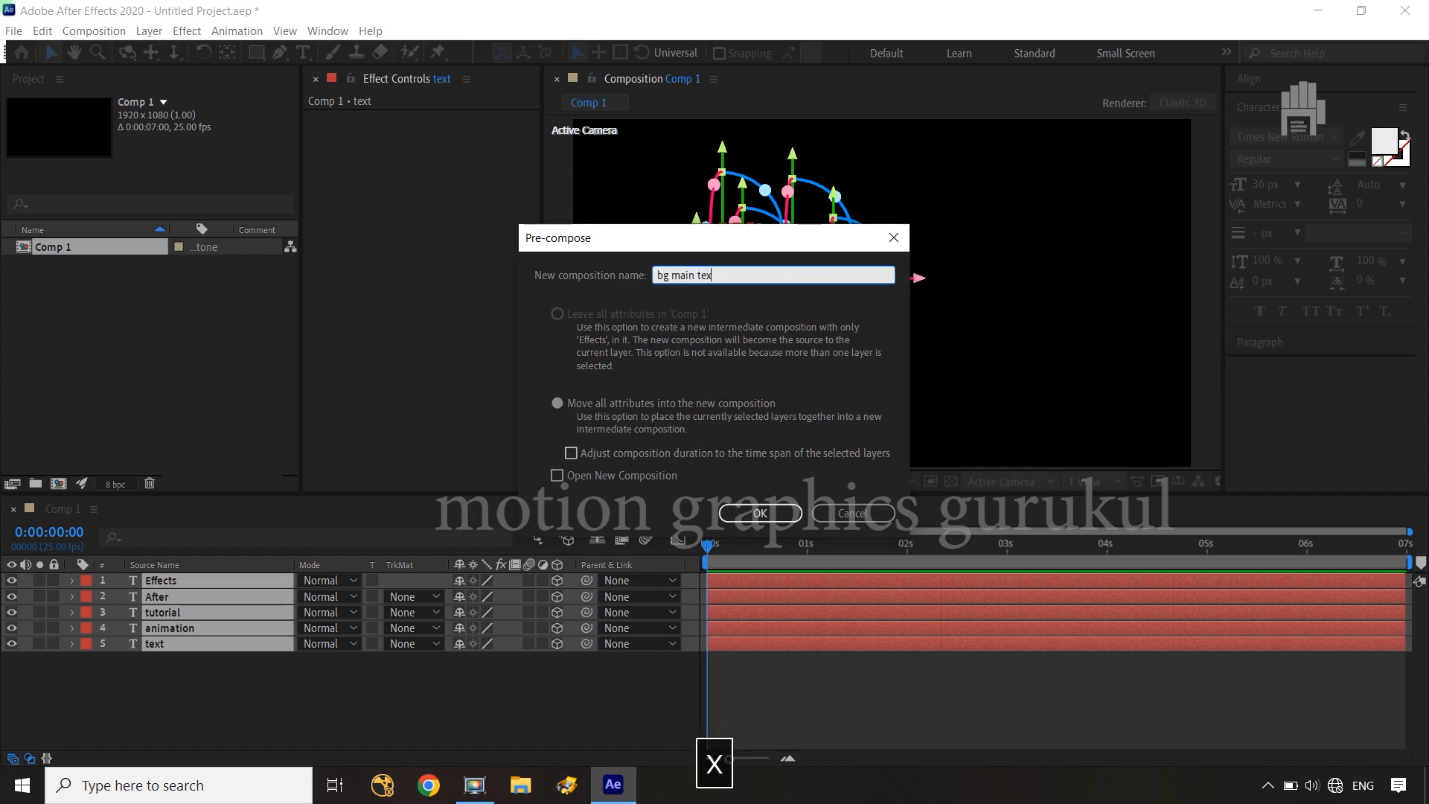
pyautogui.write('t')
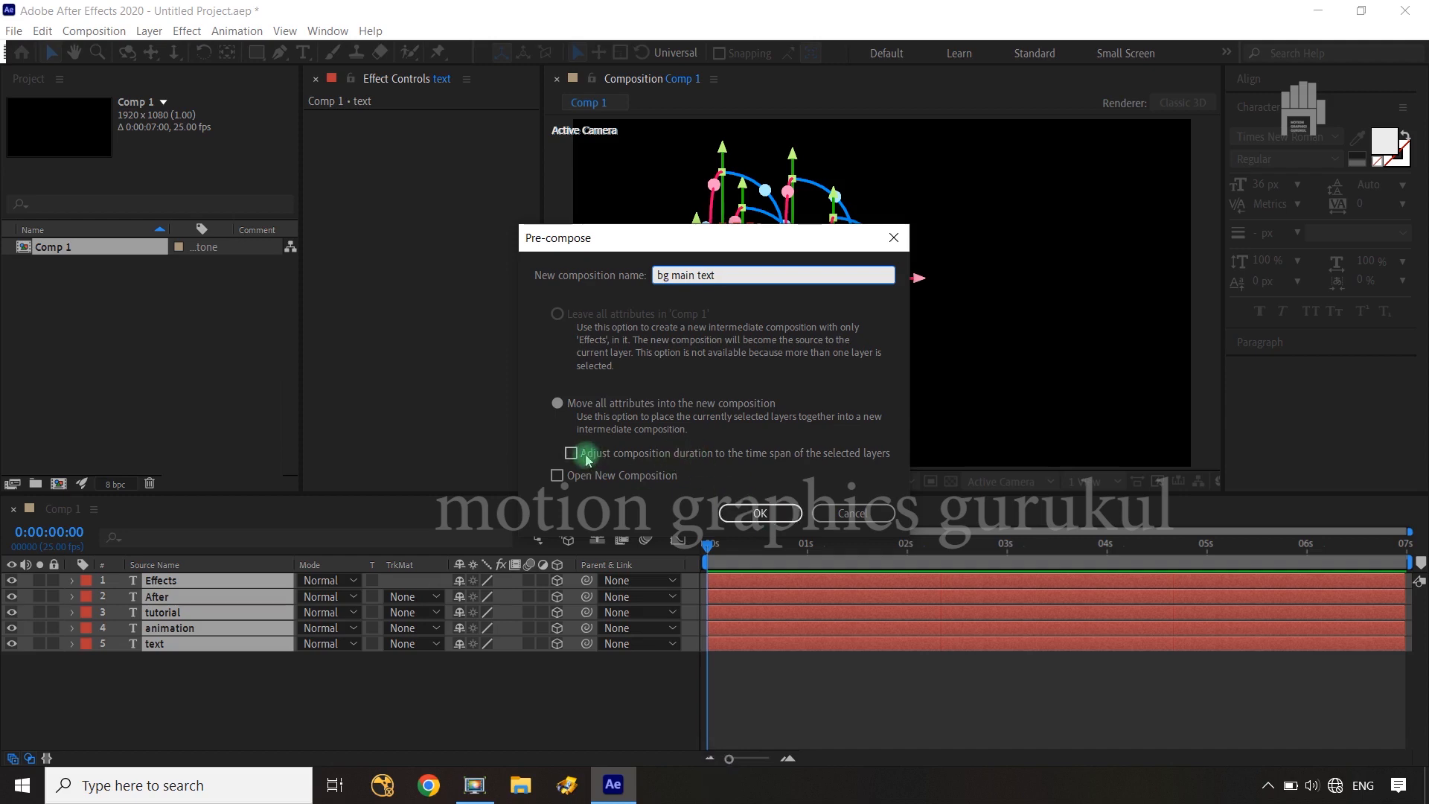
pyautogui.click(789, 517)
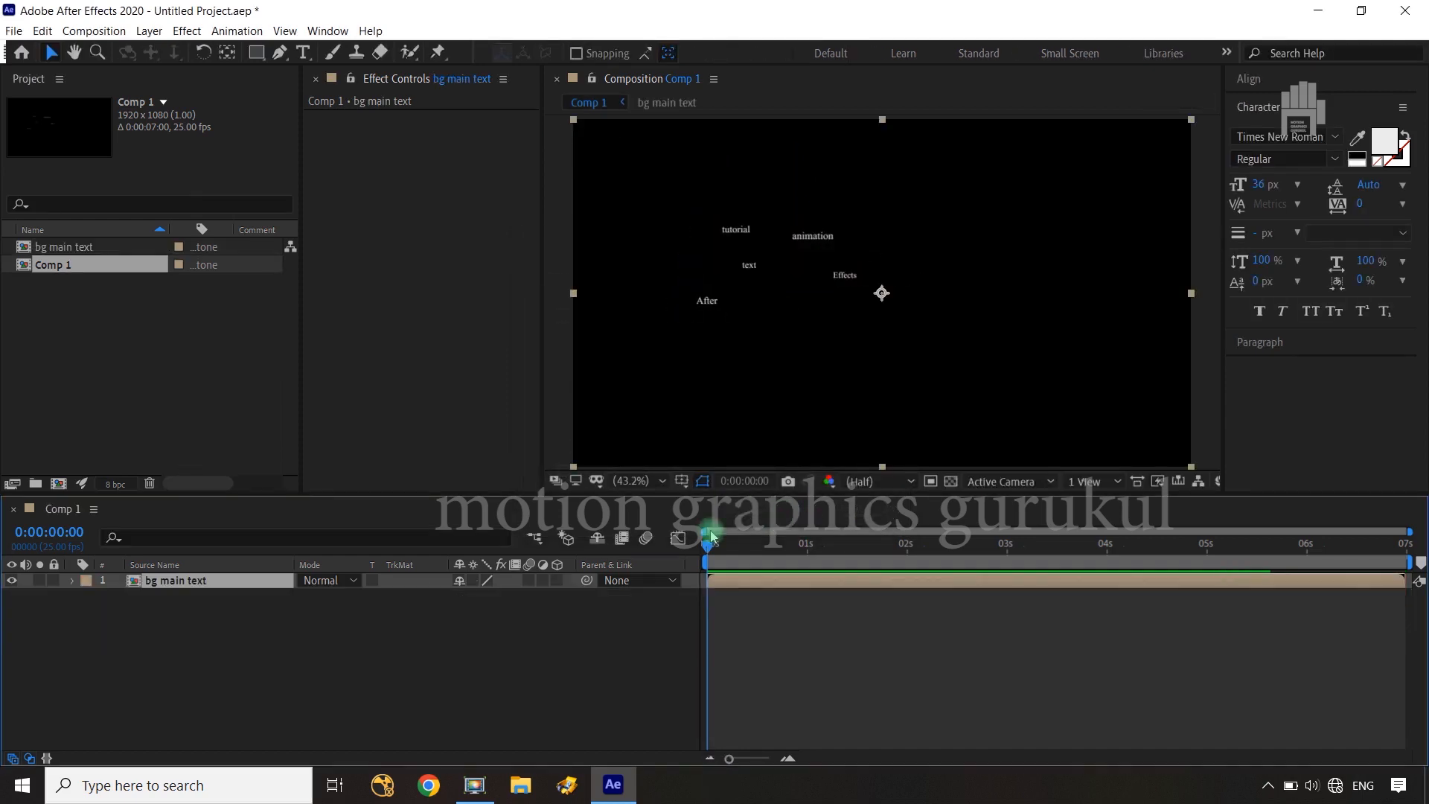
# Make the "bg main text" layer 3D and duplicate it until there are nine such layers
pyautogui.click(362, 666)
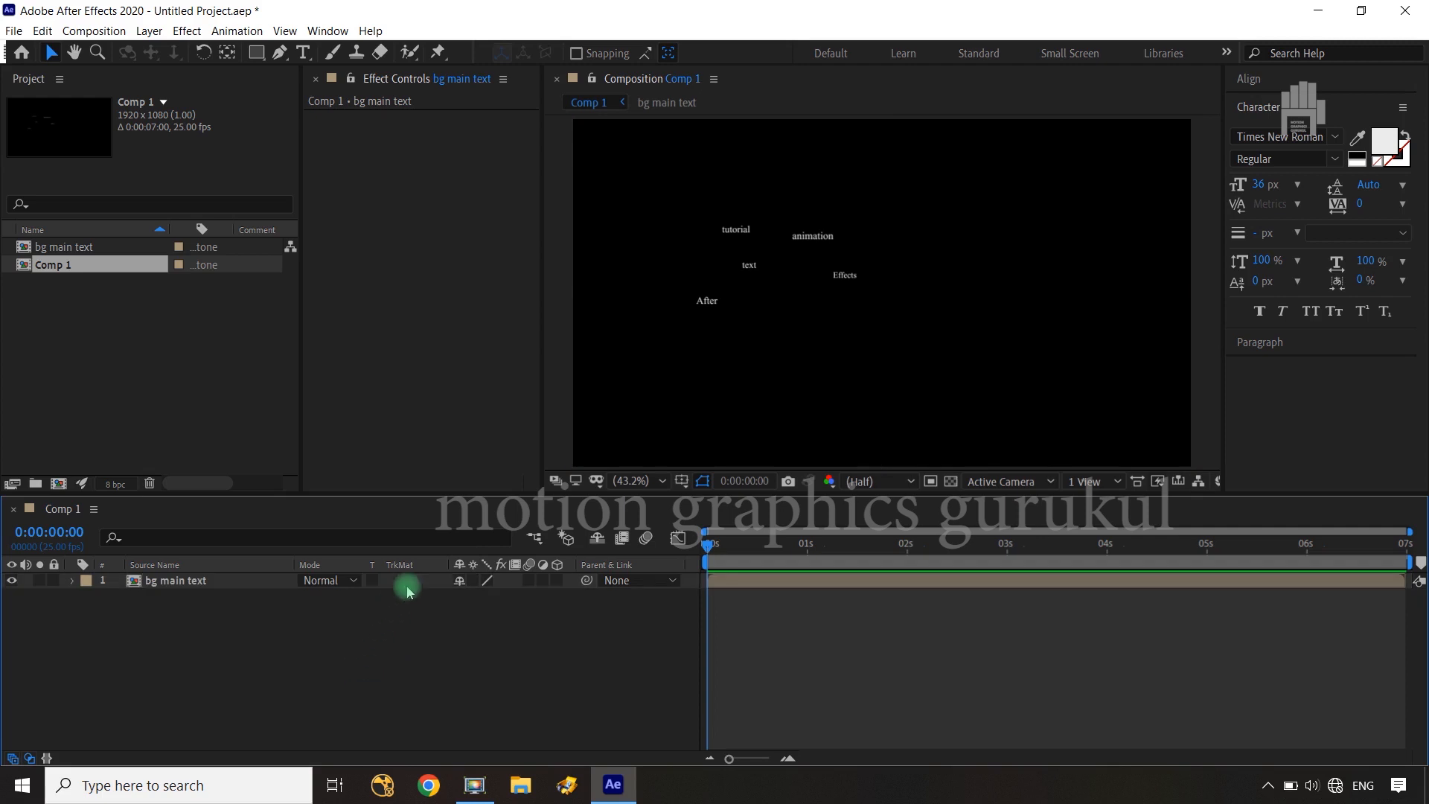
pyautogui.click(558, 581)
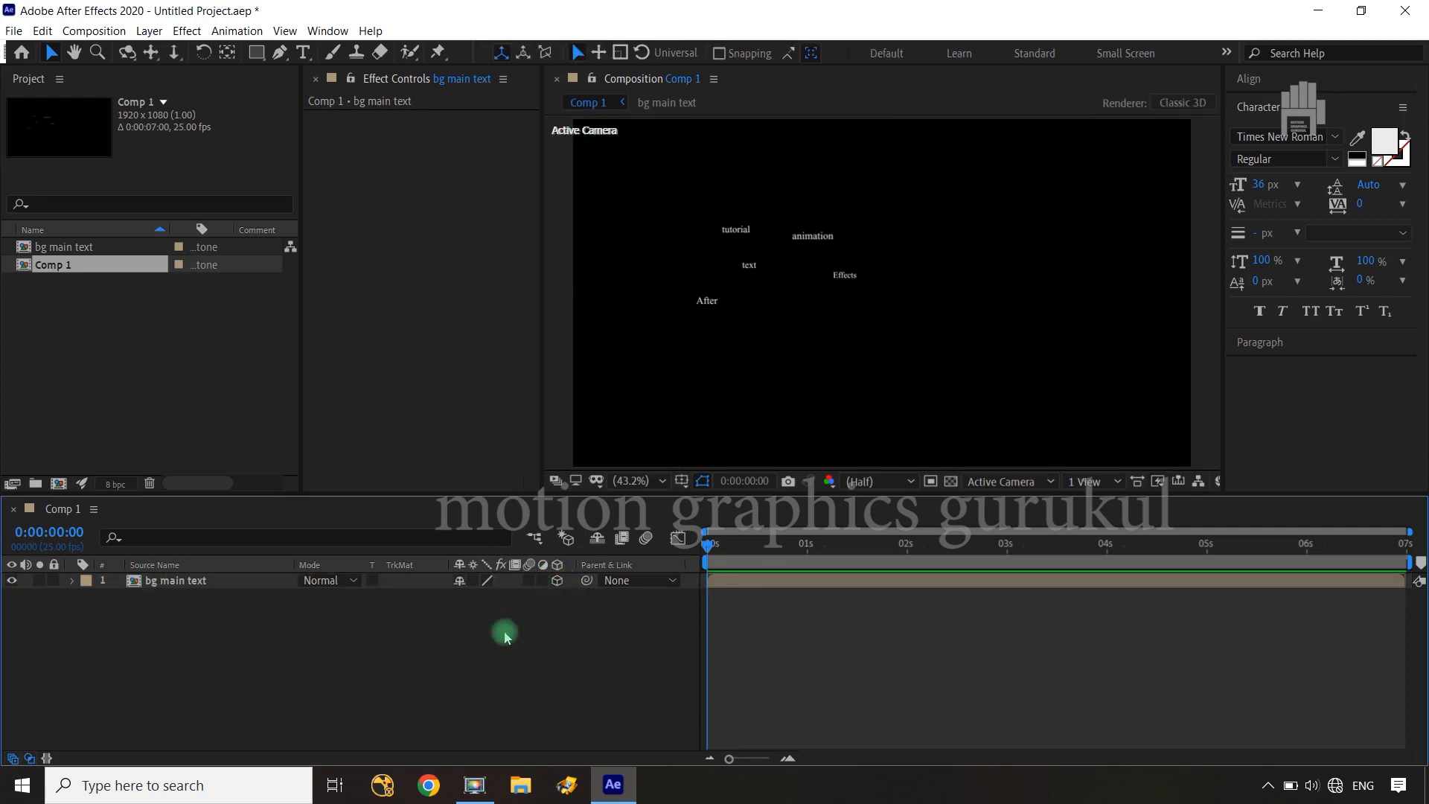
pyautogui.click(224, 585)
pyautogui.hotkey('ctrl', 'd')
pyautogui.hotkey('ctrl', 'd')
pyautogui.hotkey('ctrl', 'd')
pyautogui.hotkey('ctrl', 'd')
pyautogui.hotkey('ctrl', 'd')
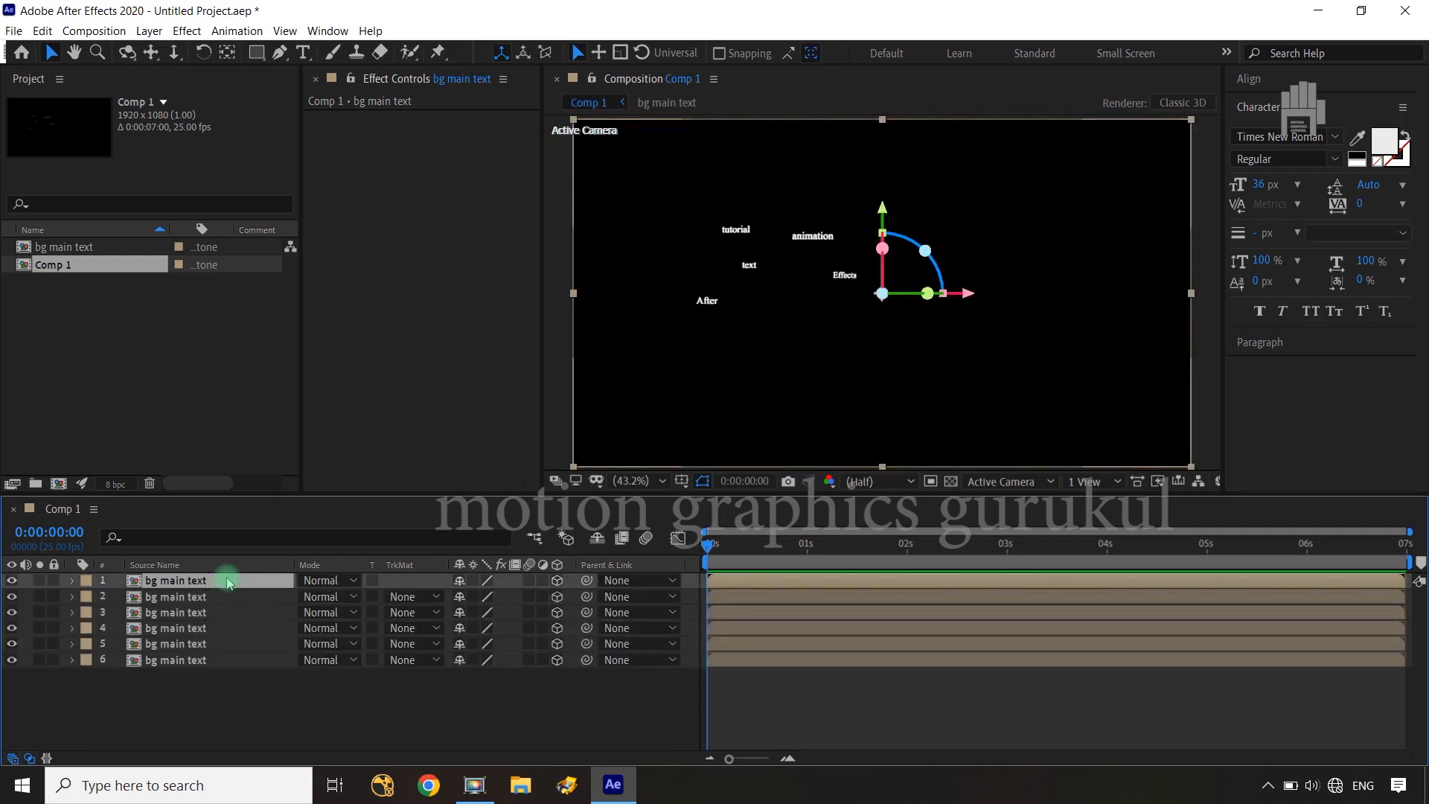
pyautogui.hotkey('ctrl', 'd')
pyautogui.hotkey('ctrl', 'd')
pyautogui.hotkey('ctrl', 'd')
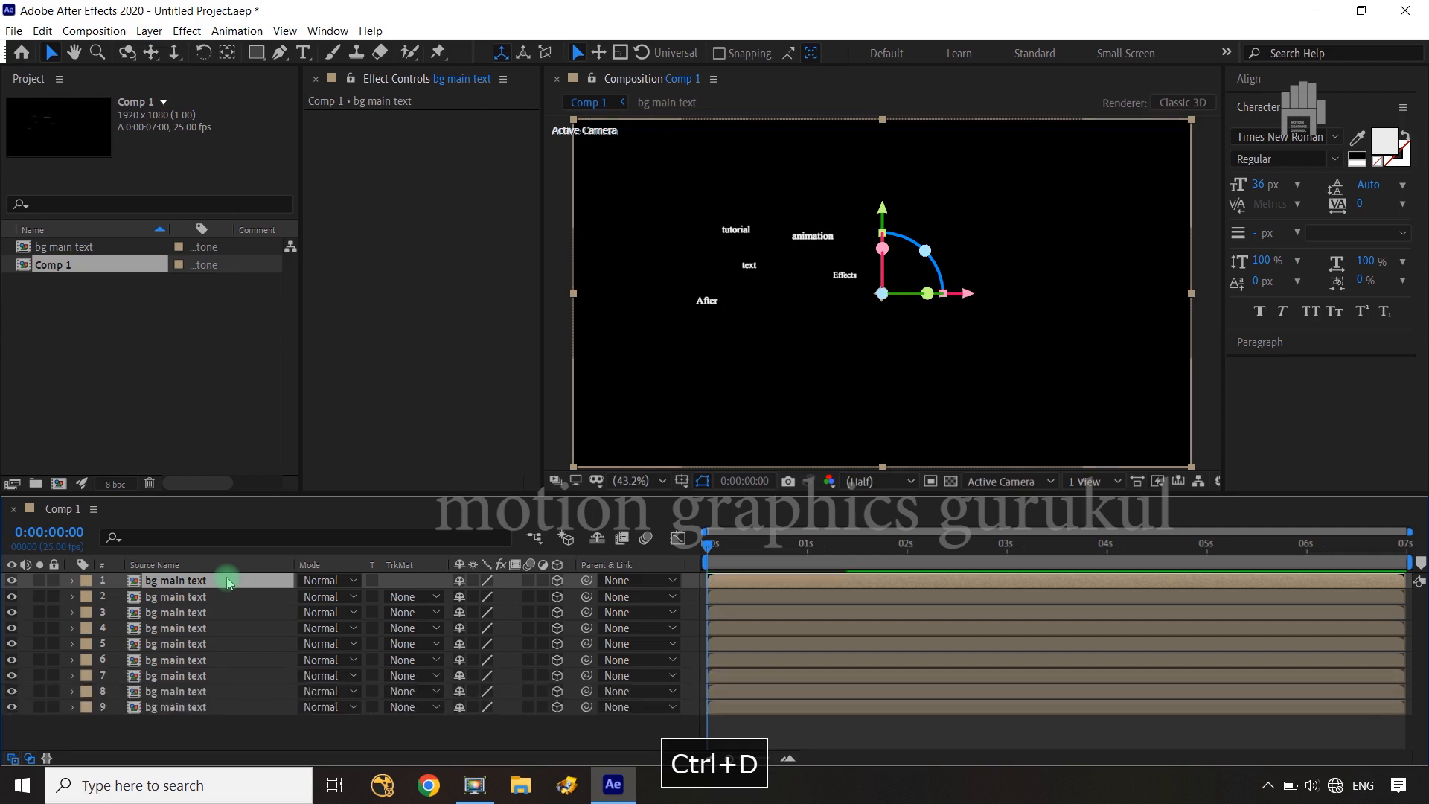
# Reveal the Position property of all nine "bg main text" layers together and deselect them
pyautogui.click(185, 709)
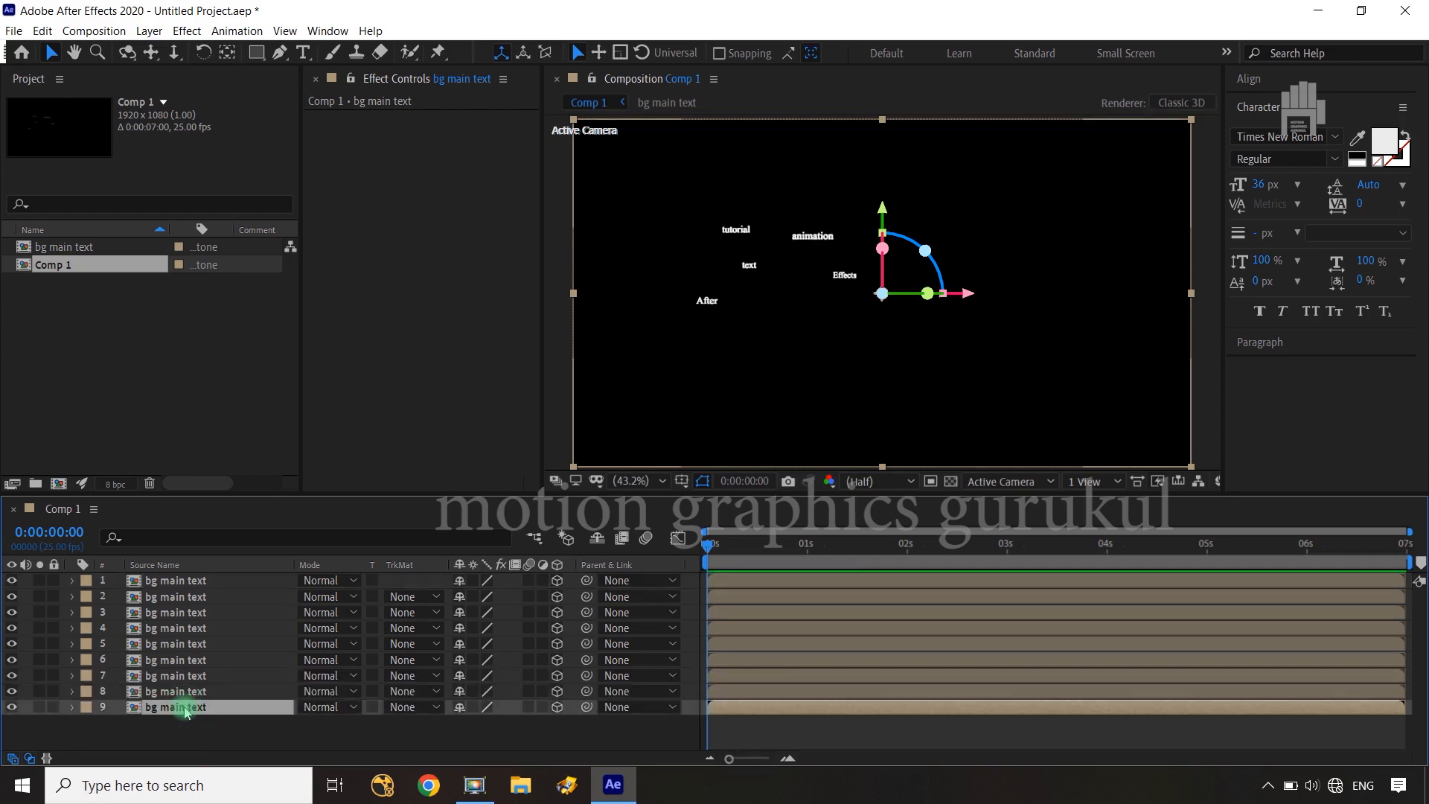
pyautogui.keyDown('shift'); pyautogui.click(187, 586); pyautogui.keyUp('shift')
pyautogui.press('p')
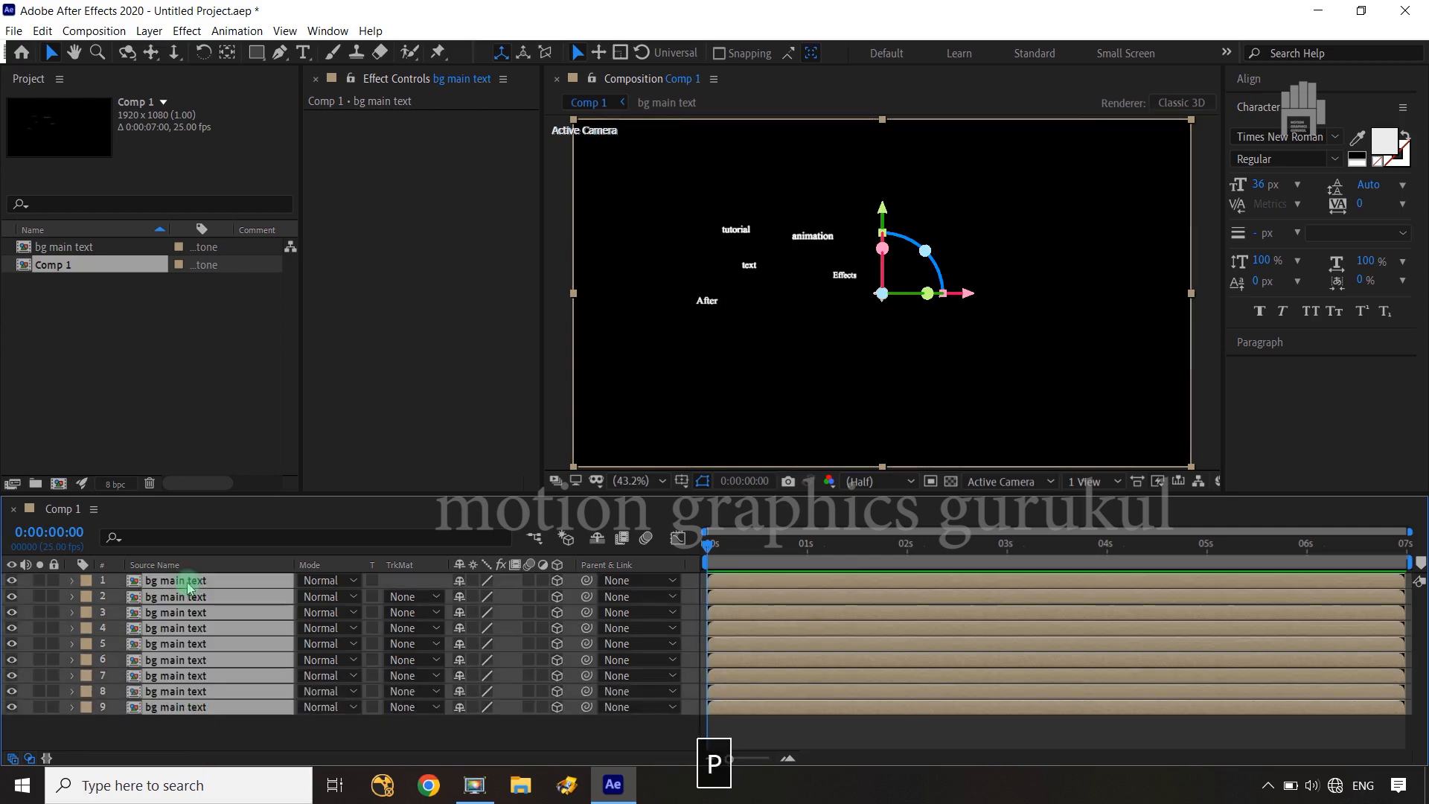
pyautogui.scroll(3, 436, 638)
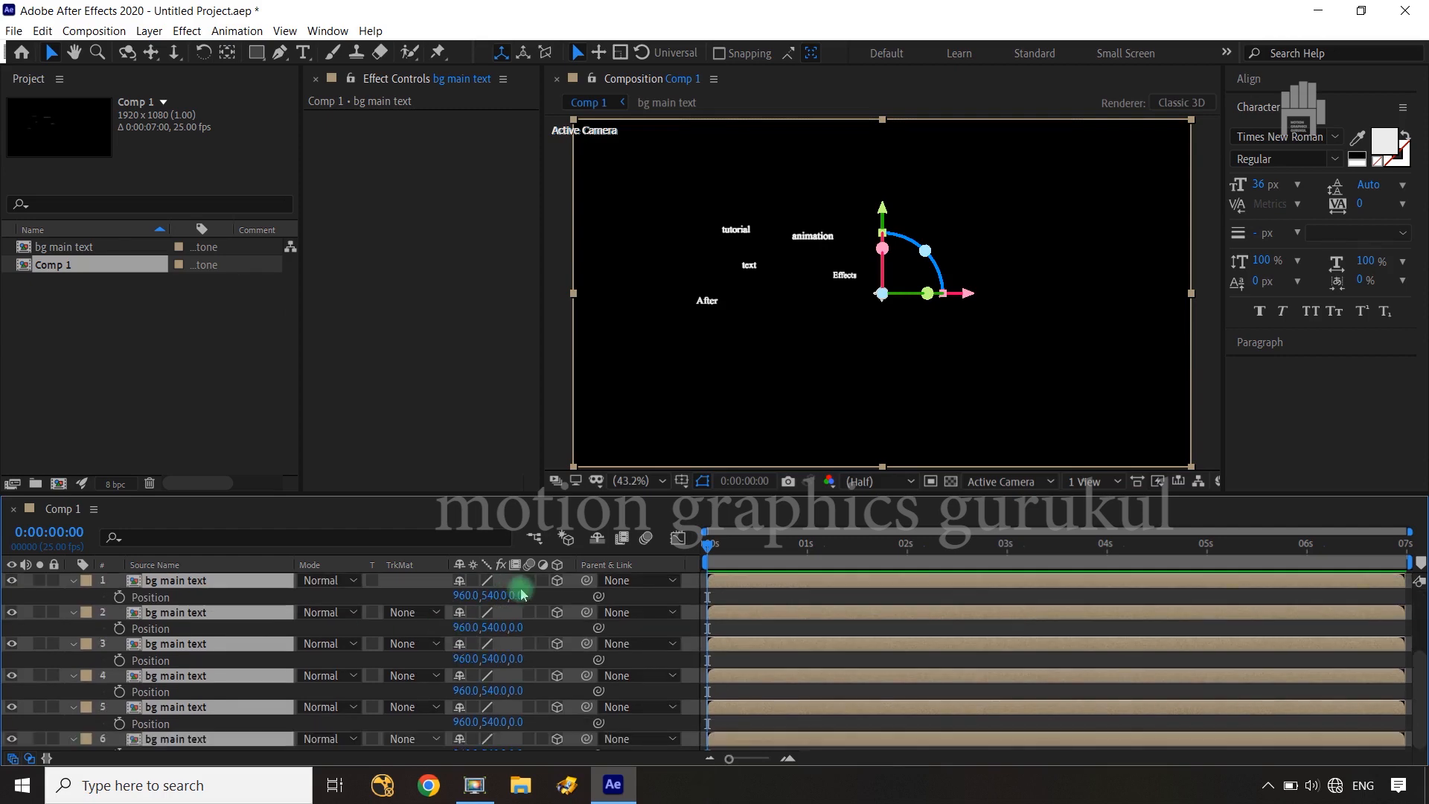
pyautogui.click(554, 595)
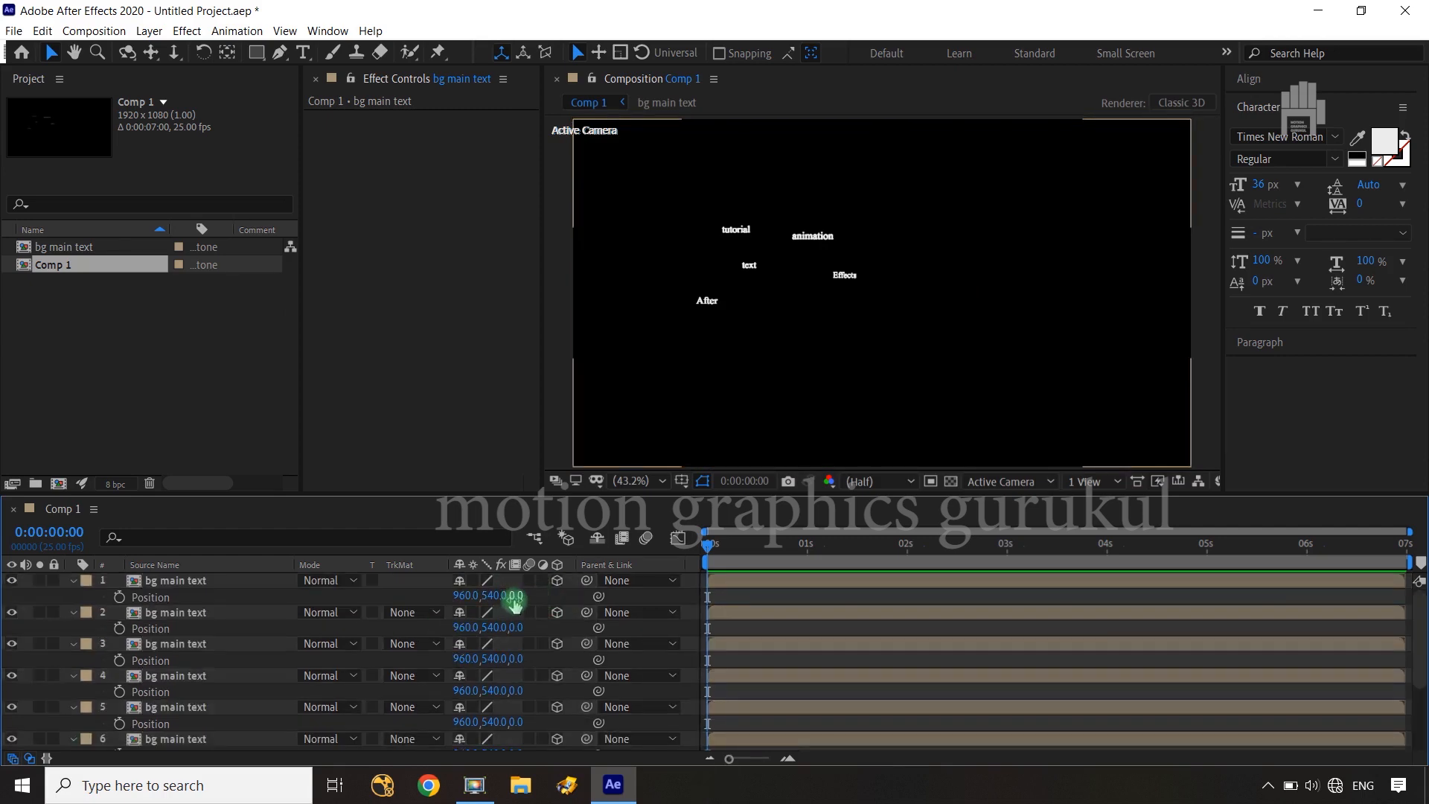
# Push the first "bg main text" layer back to a Z position of about 1388 and shift it right to an X position of about 2338
pyautogui.moveTo(514, 595); pyautogui.dragTo(1037, 511)
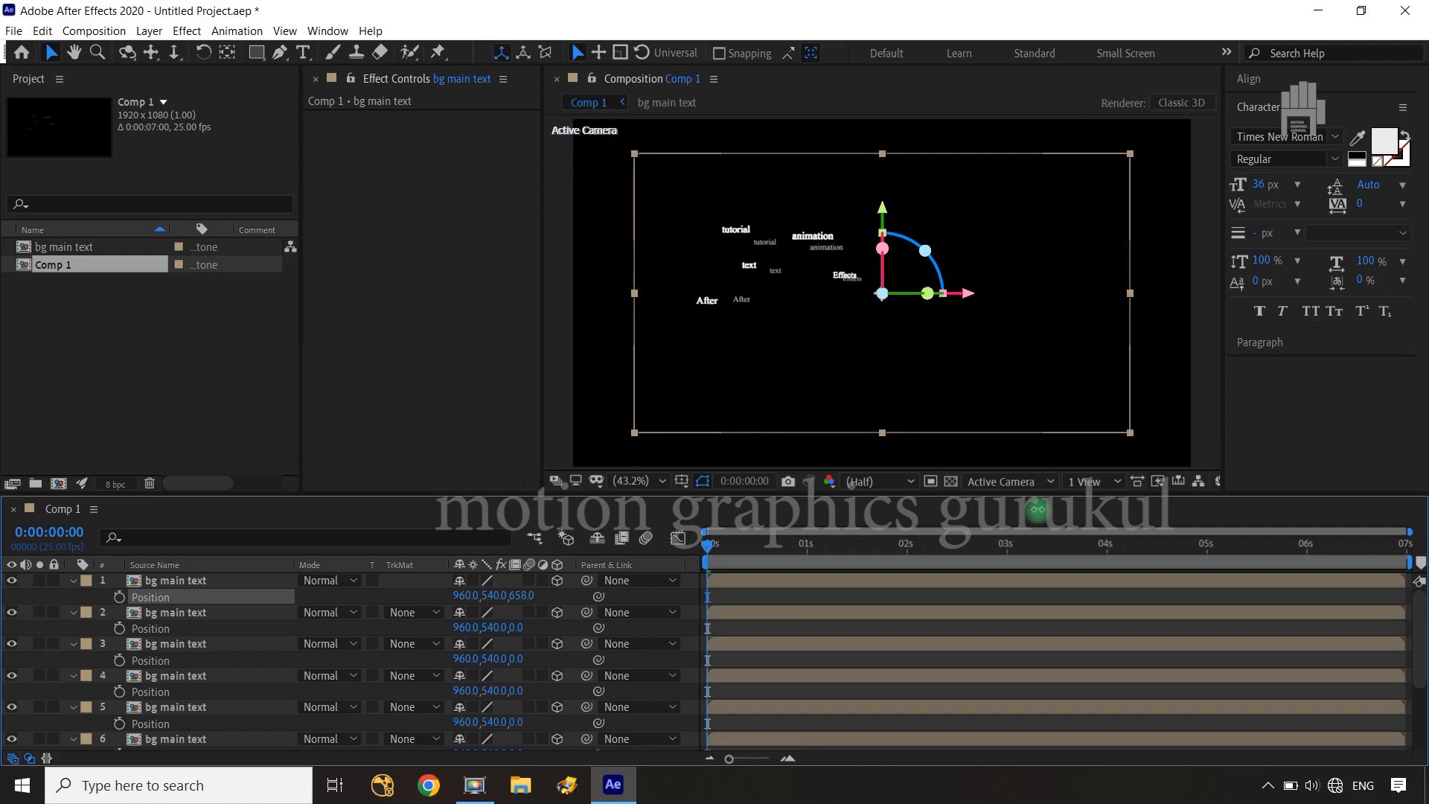
pyautogui.moveTo(530, 595); pyautogui.dragTo(1153, 513)
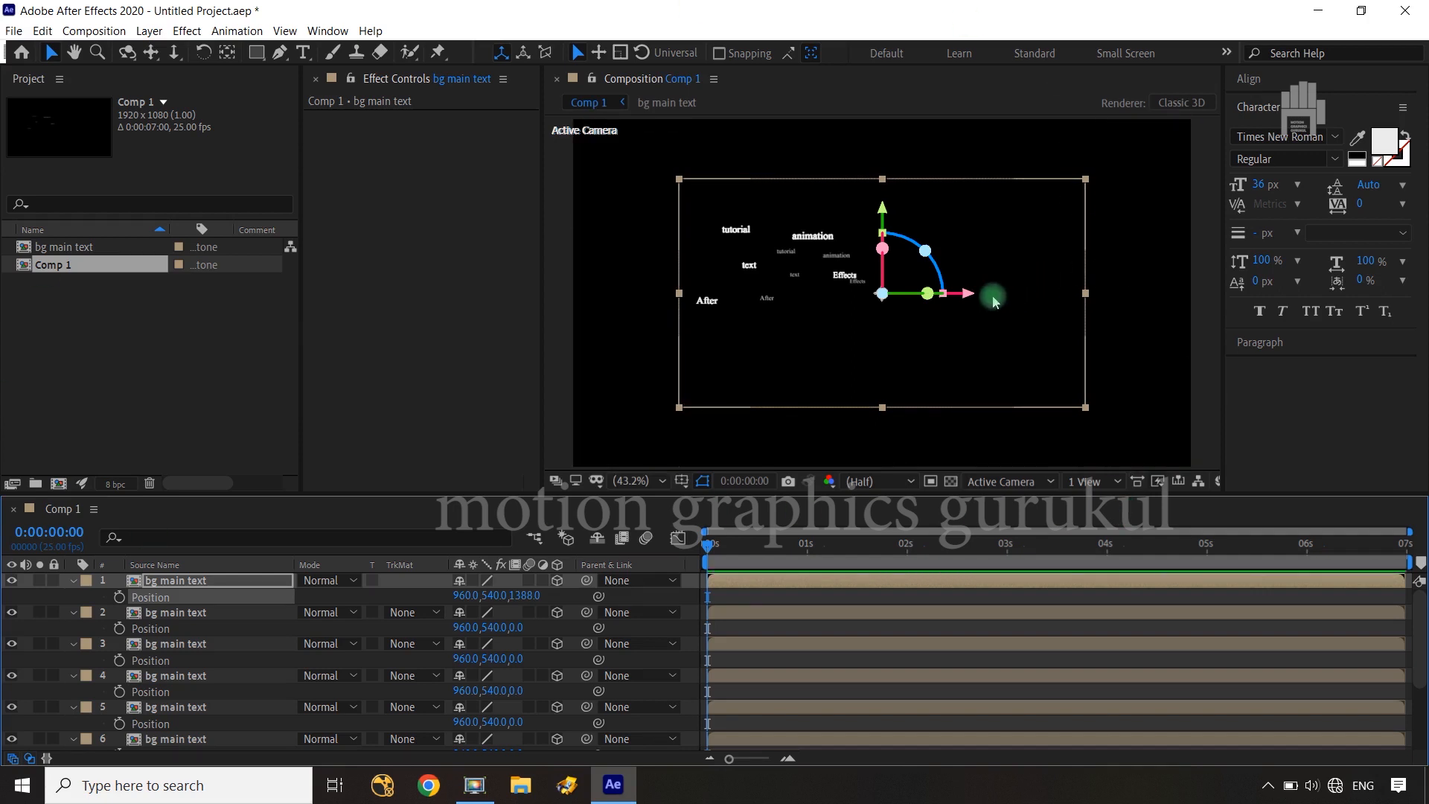
pyautogui.moveTo(970, 294); pyautogui.dragTo(1409, 293)
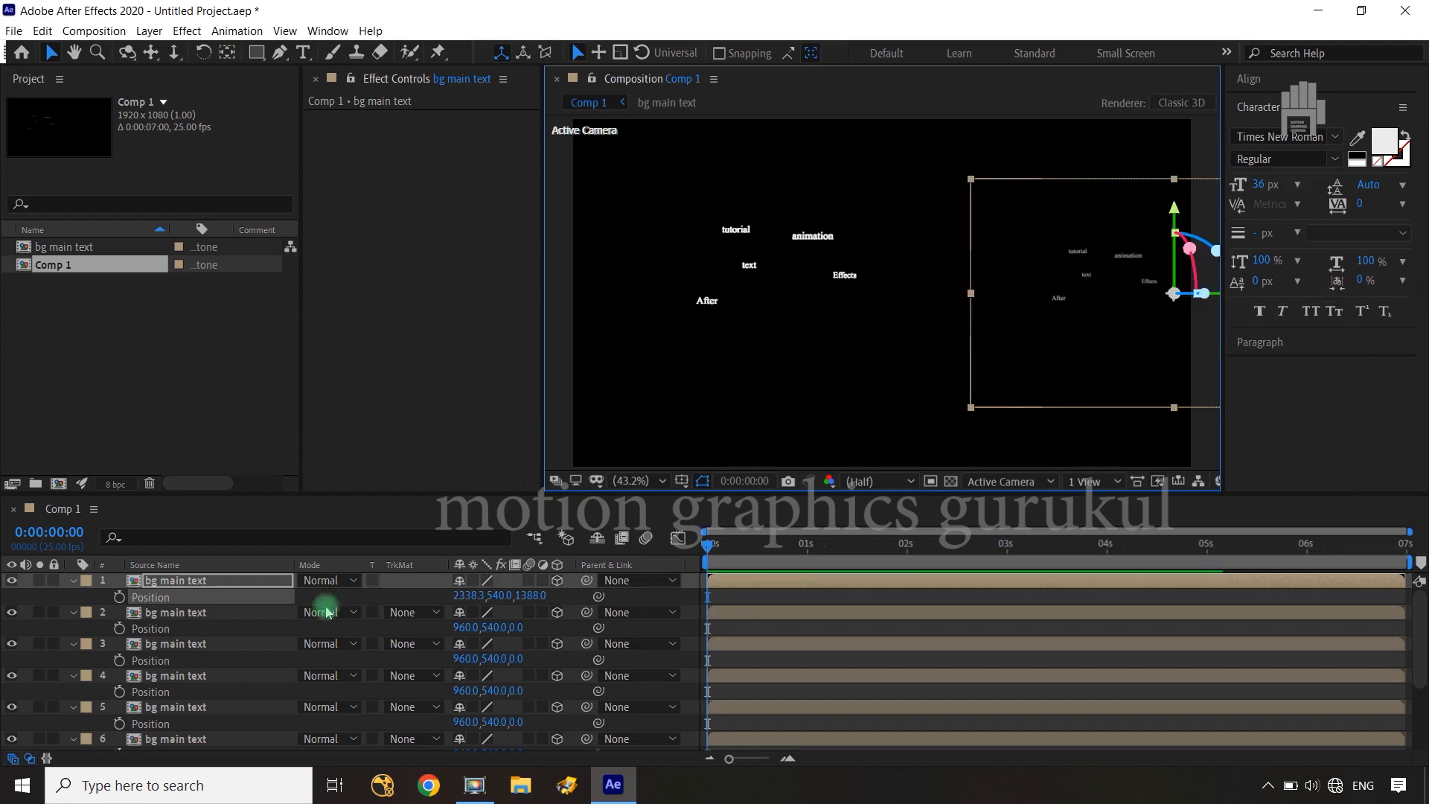
# Move the second "bg main text" layer up, right and back to a position of about 1739, 265, 816, and deselect it
pyautogui.click(223, 613)
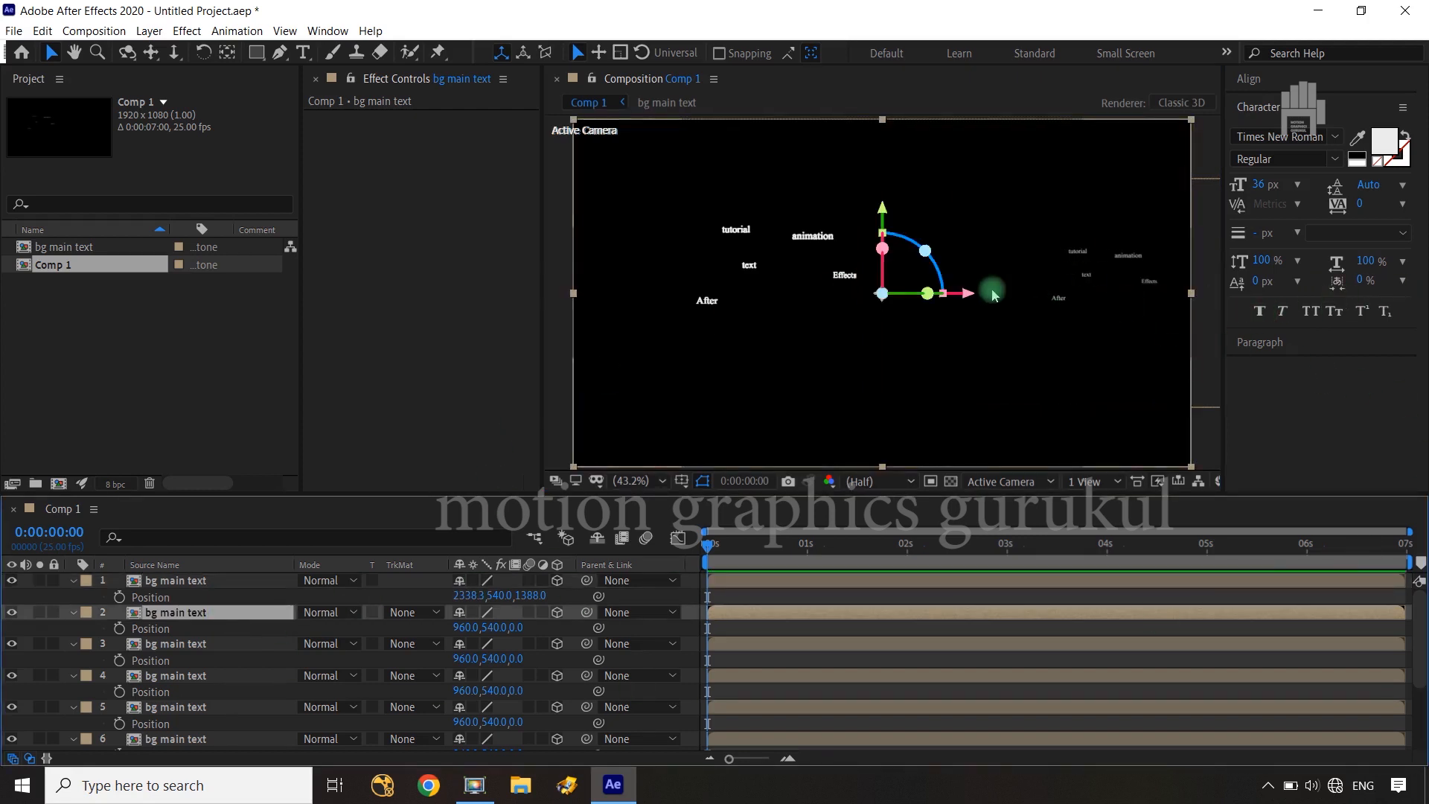
pyautogui.moveTo(883, 212); pyautogui.dragTo(883, 123)
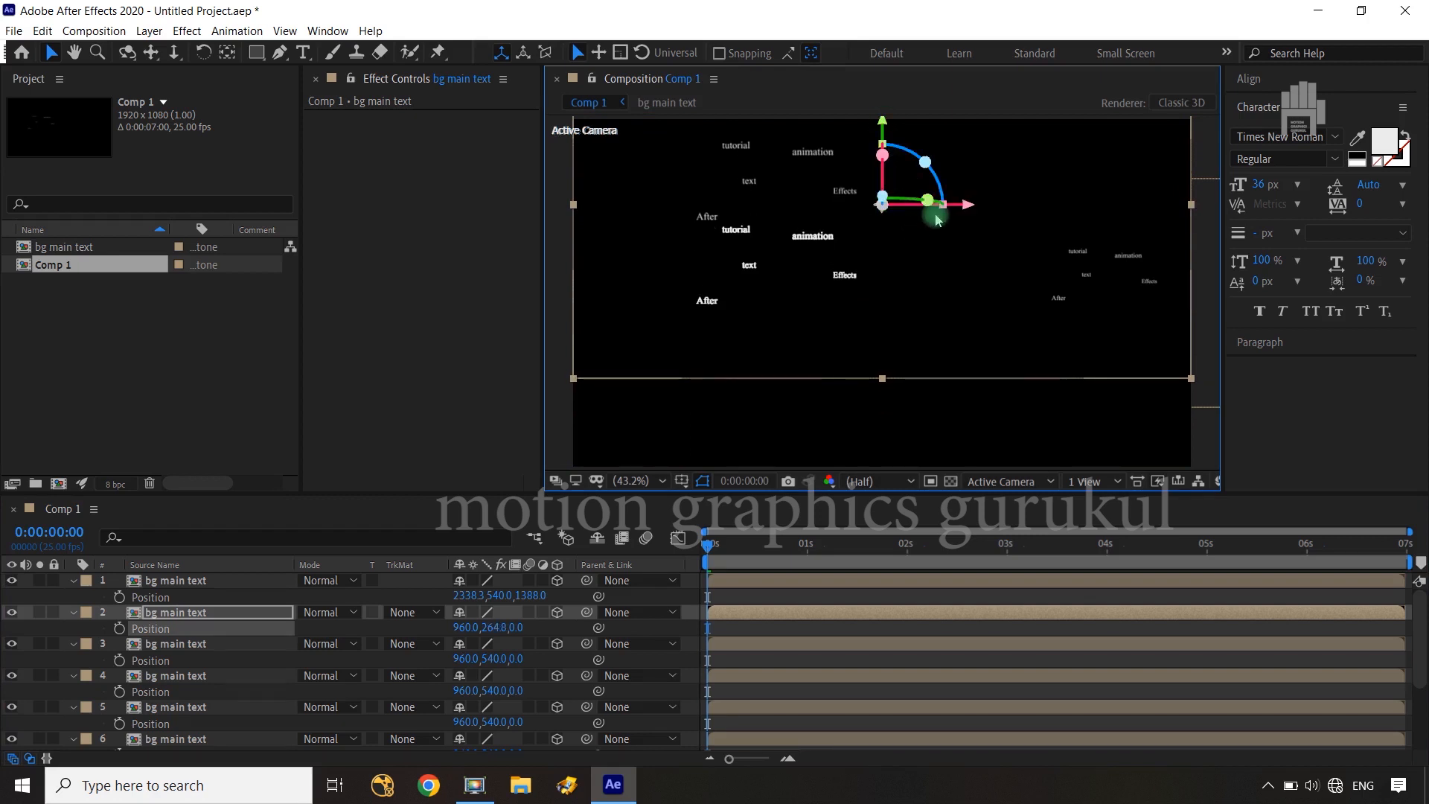
pyautogui.moveTo(997, 209); pyautogui.dragTo(1161, 211)
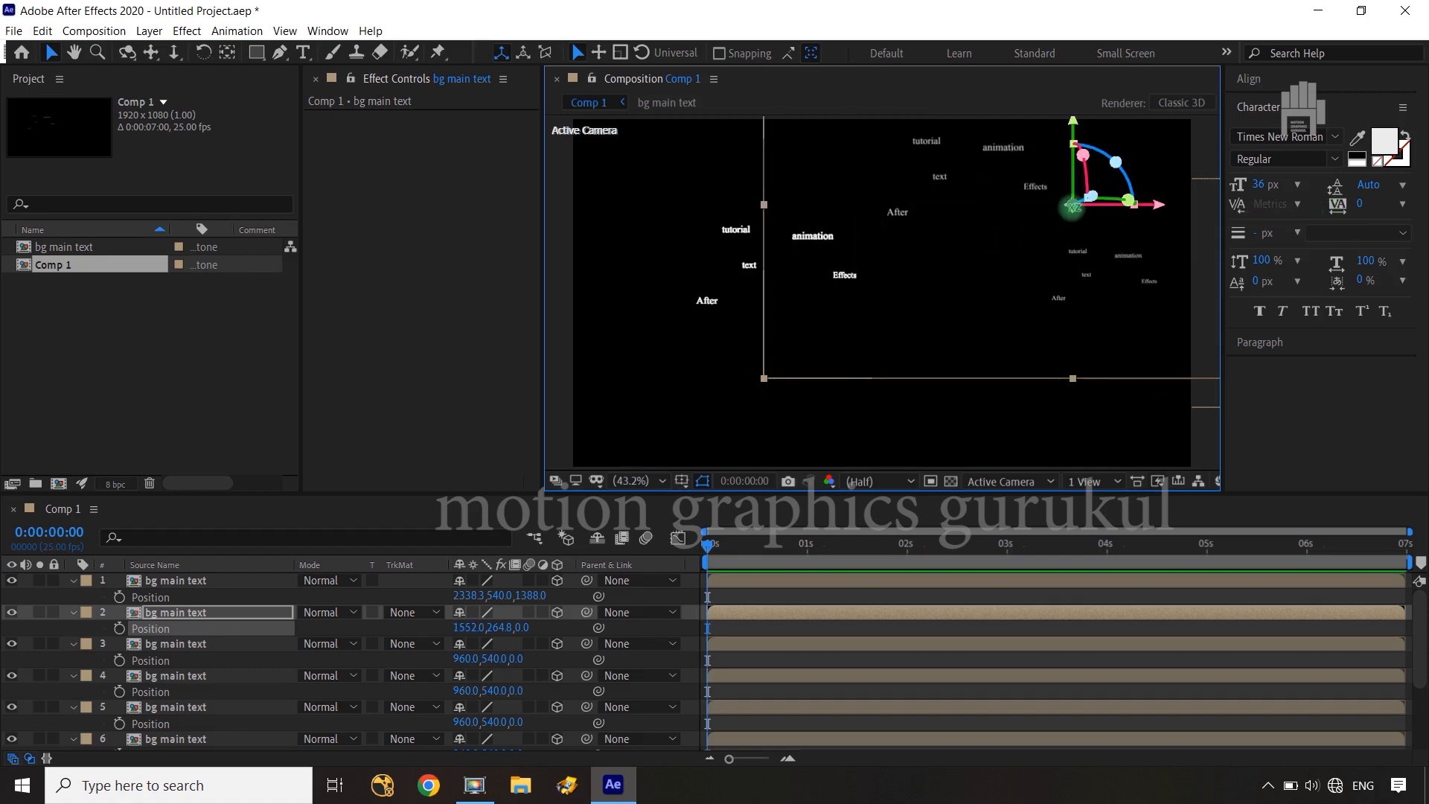
pyautogui.moveTo(1073, 207); pyautogui.dragTo(1054, 246)
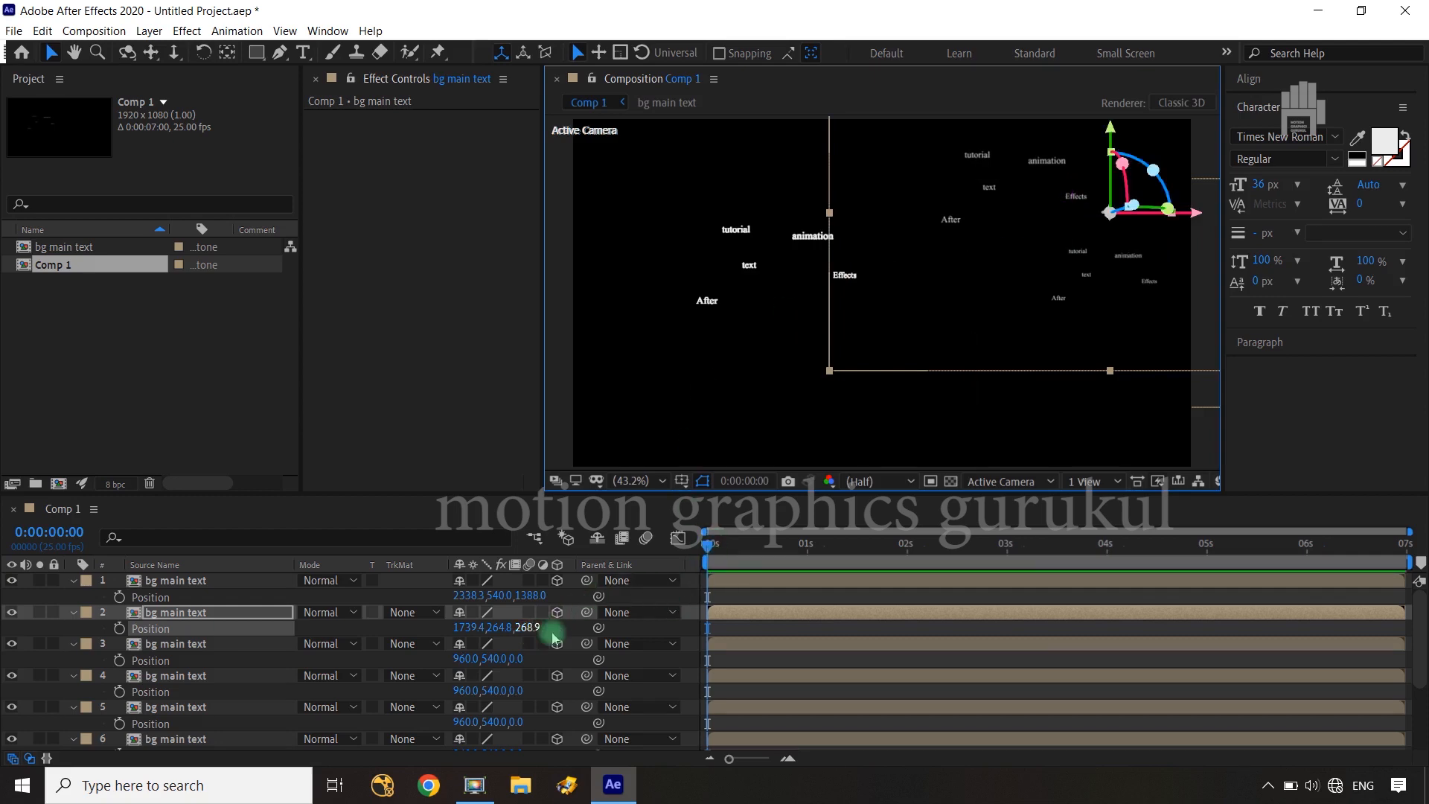
pyautogui.moveTo(525, 627); pyautogui.dragTo(742, 600)
pyautogui.moveTo(898, 582); pyautogui.dragTo(977, 570)
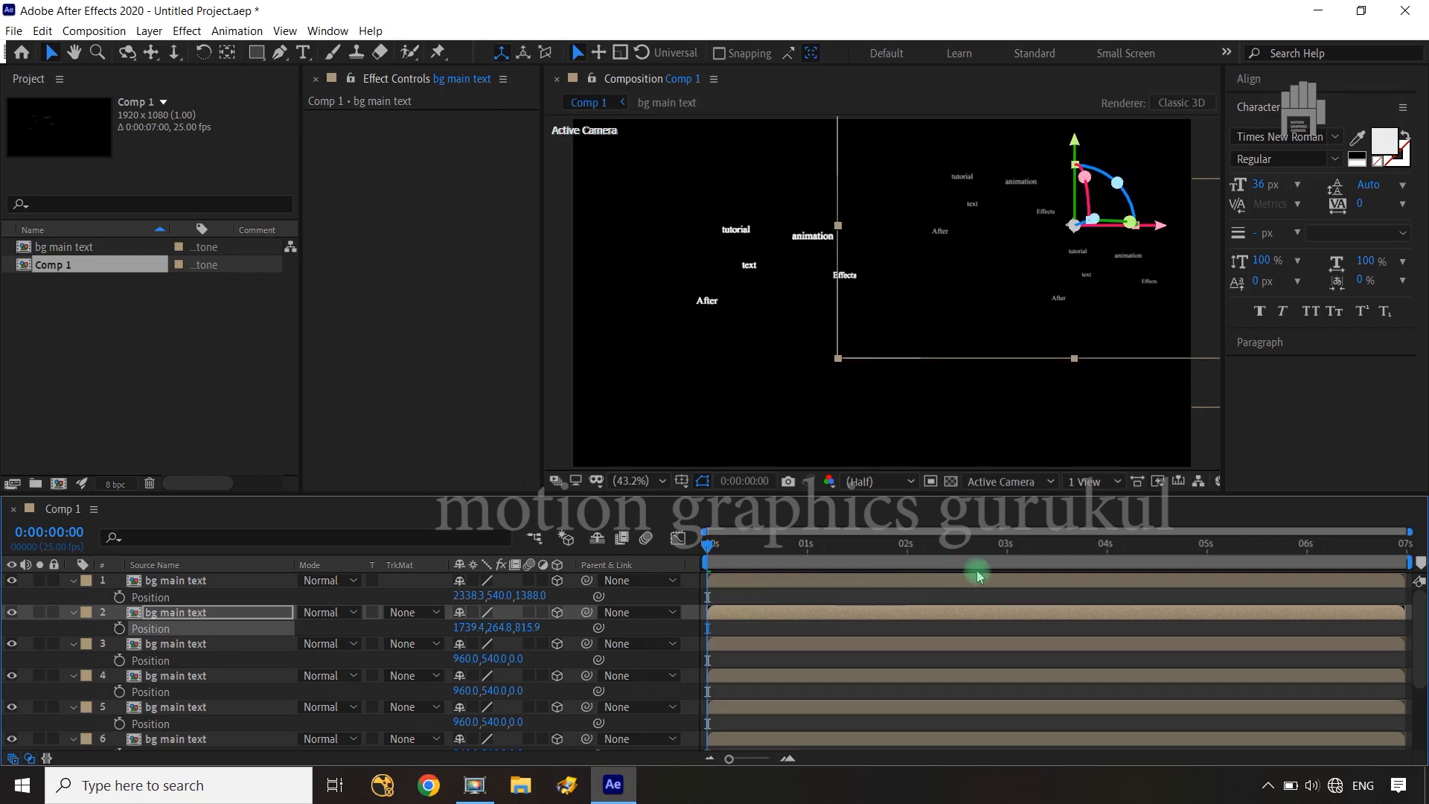
pyautogui.click(631, 627)
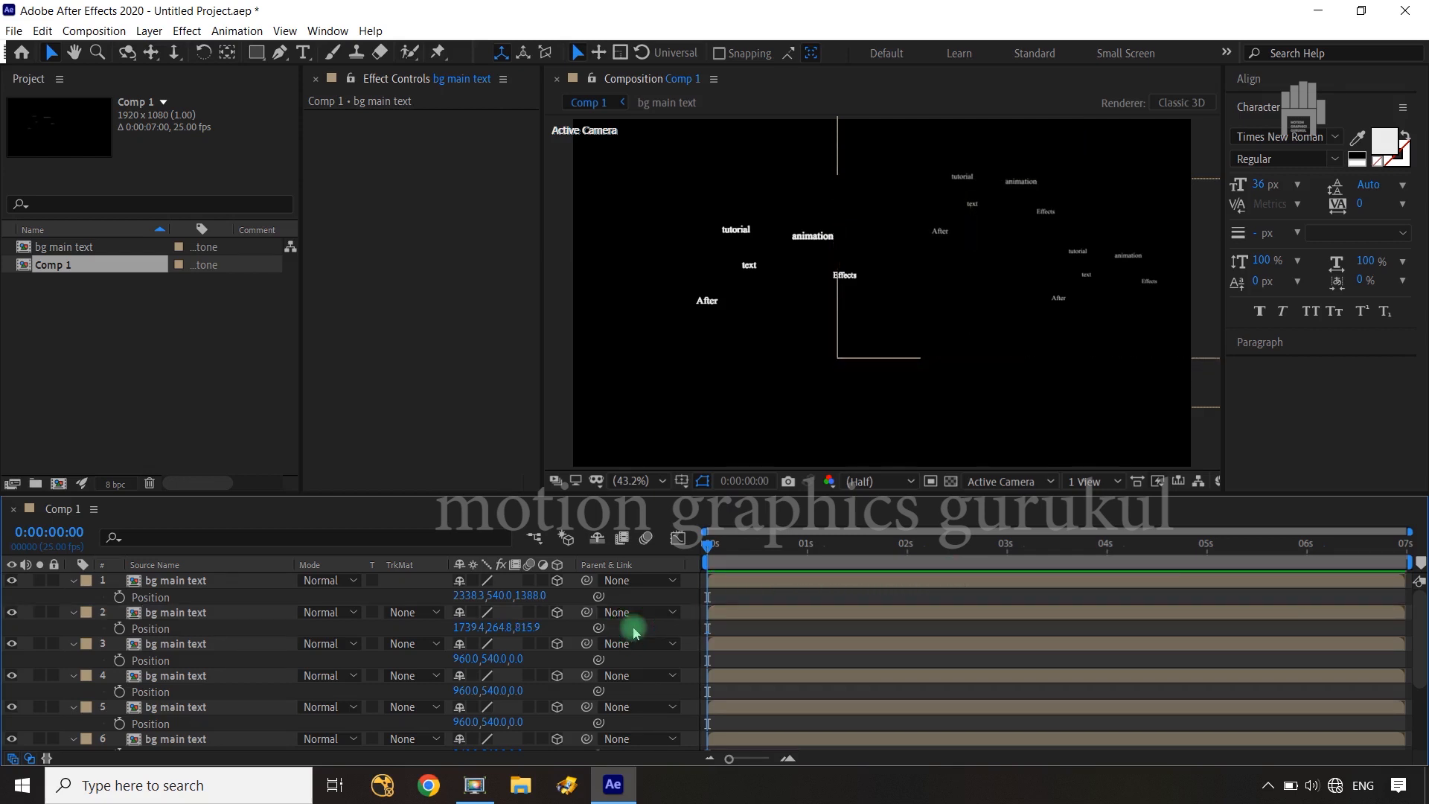
# Move the third "bg main text" layer down and left to an X position of about 672 and Y of about 884
pyautogui.click(866, 307)
pyautogui.click(188, 654)
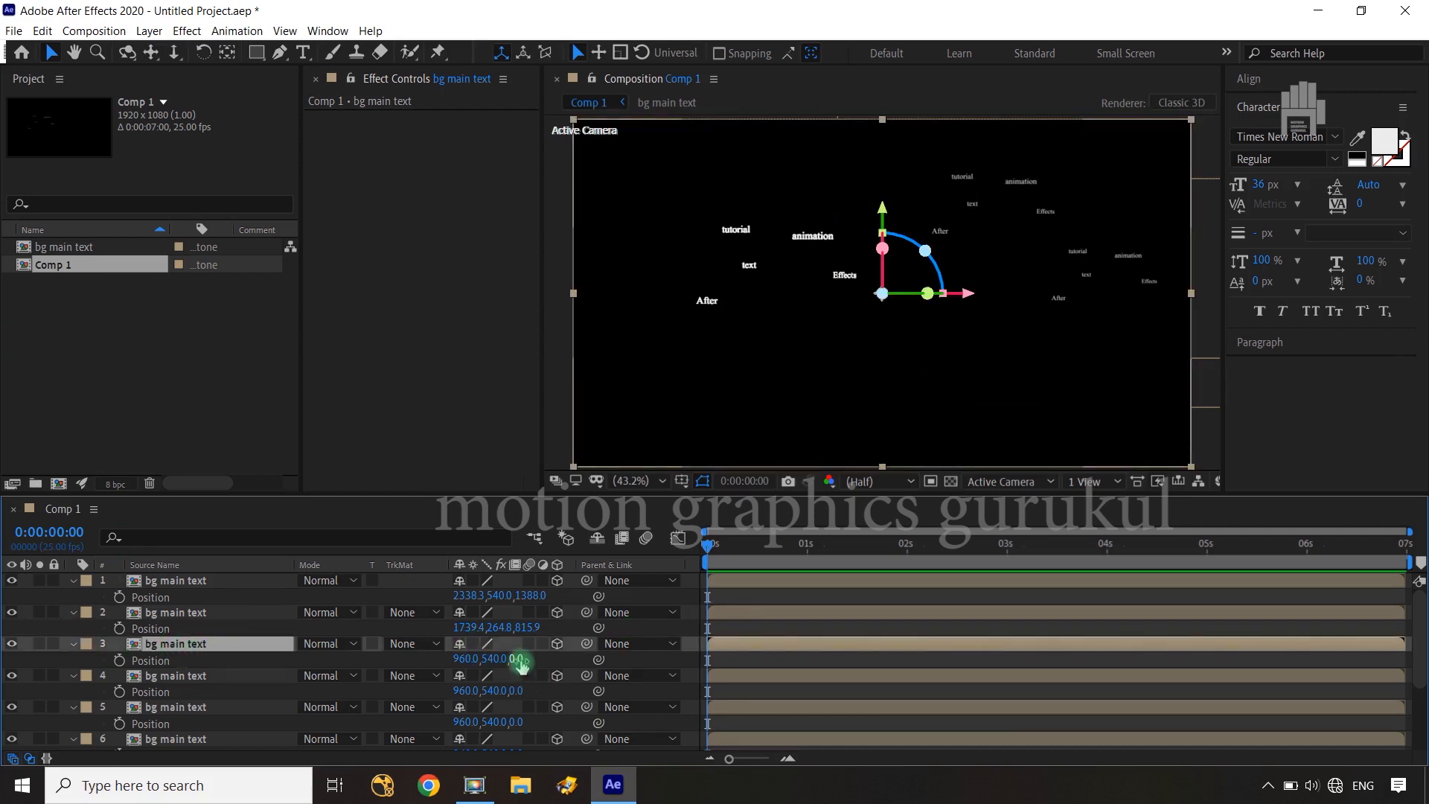
pyautogui.moveTo(501, 661); pyautogui.dragTo(827, 652)
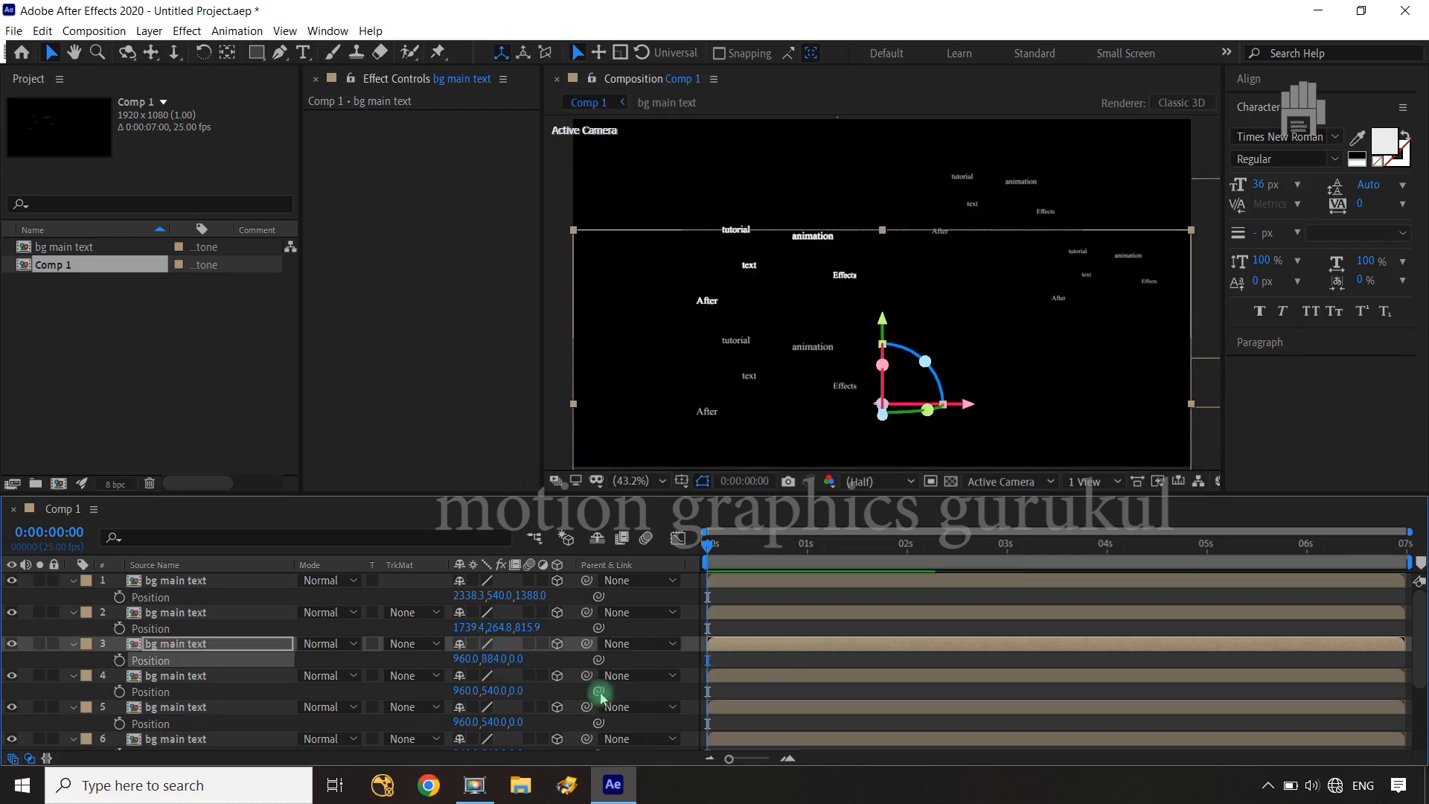
pyautogui.moveTo(463, 660); pyautogui.dragTo(196, 663)
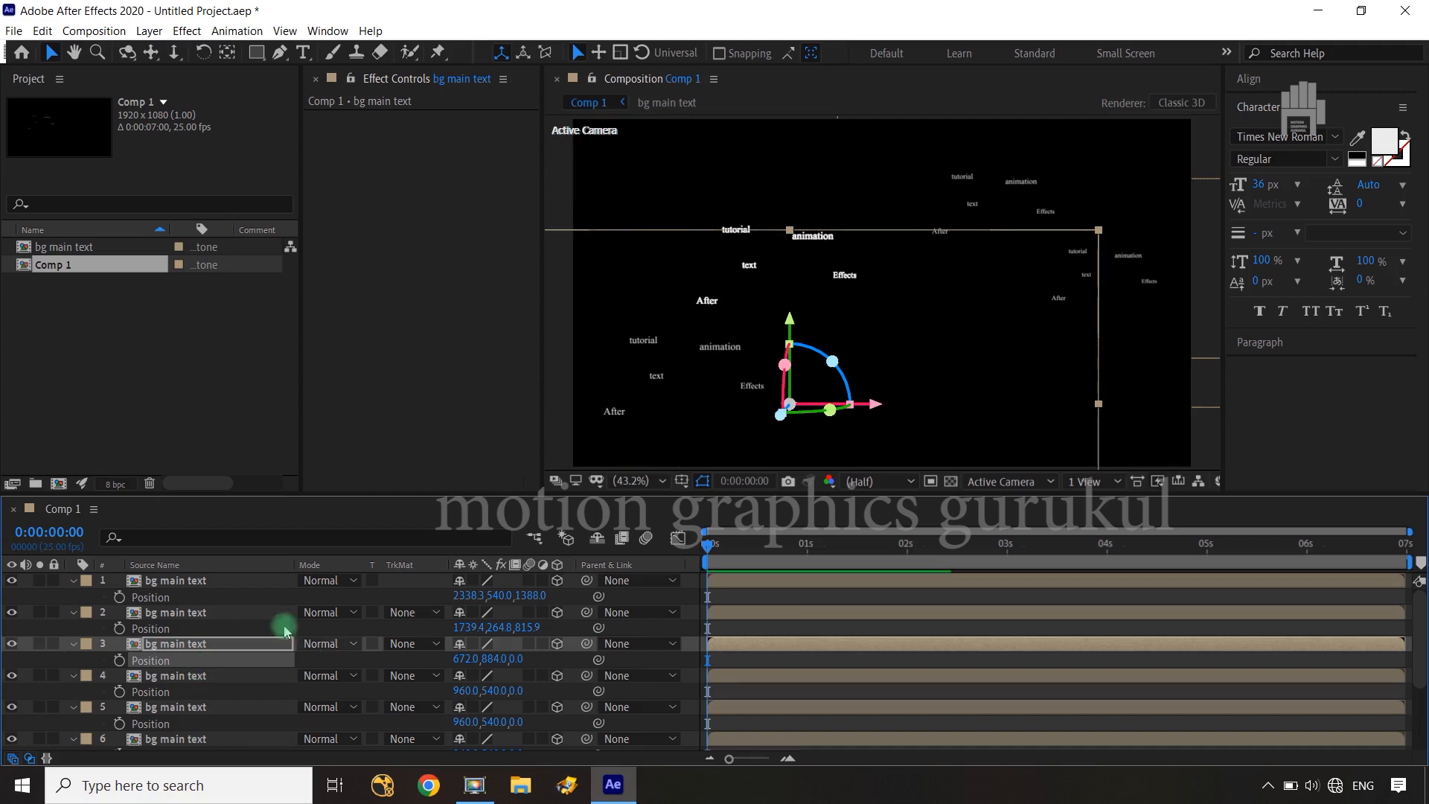
# Move the fourth "bg main text" layer right and down to an X position of about 1201 and Y of about 936
pyautogui.click(177, 676)
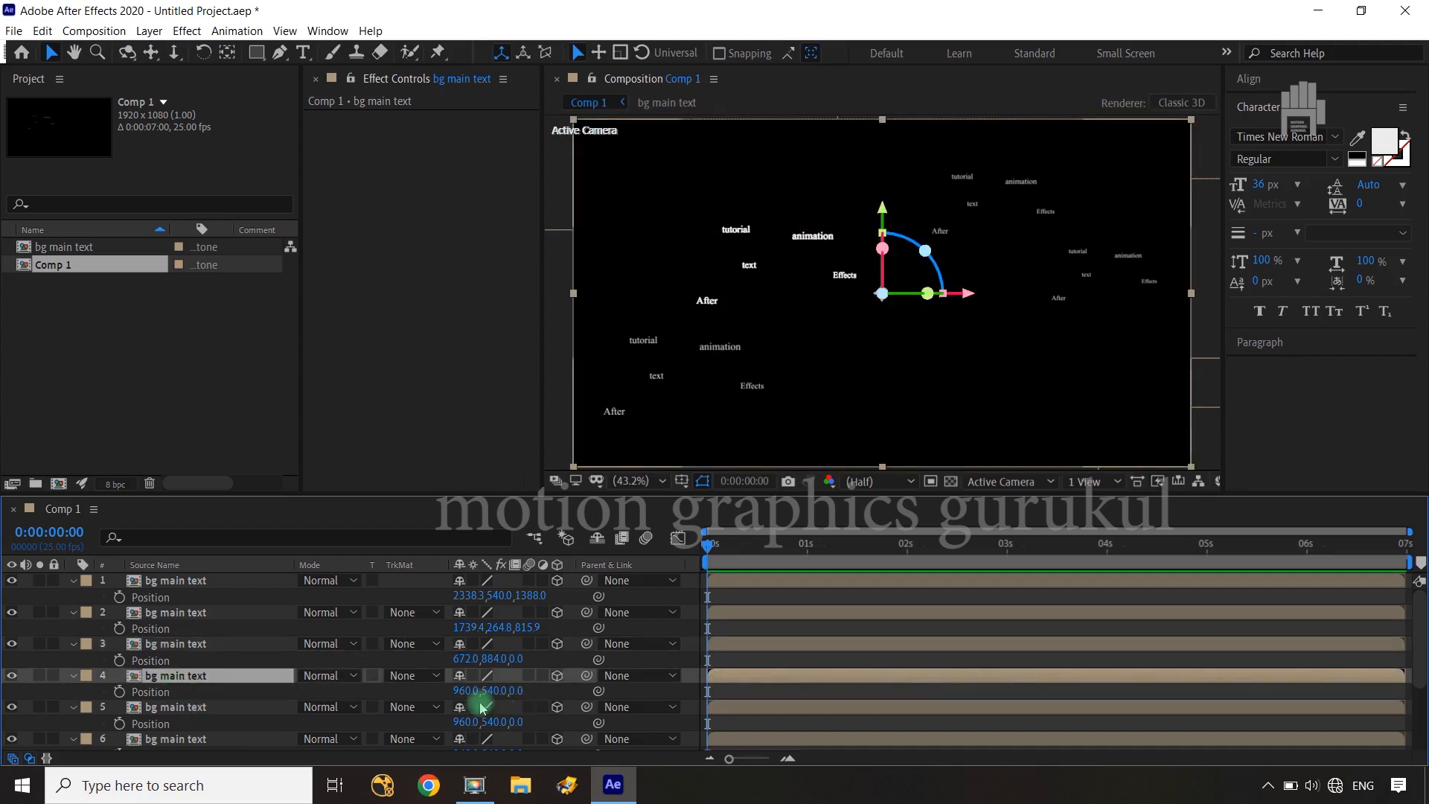
pyautogui.moveTo(460, 692); pyautogui.dragTo(655, 670)
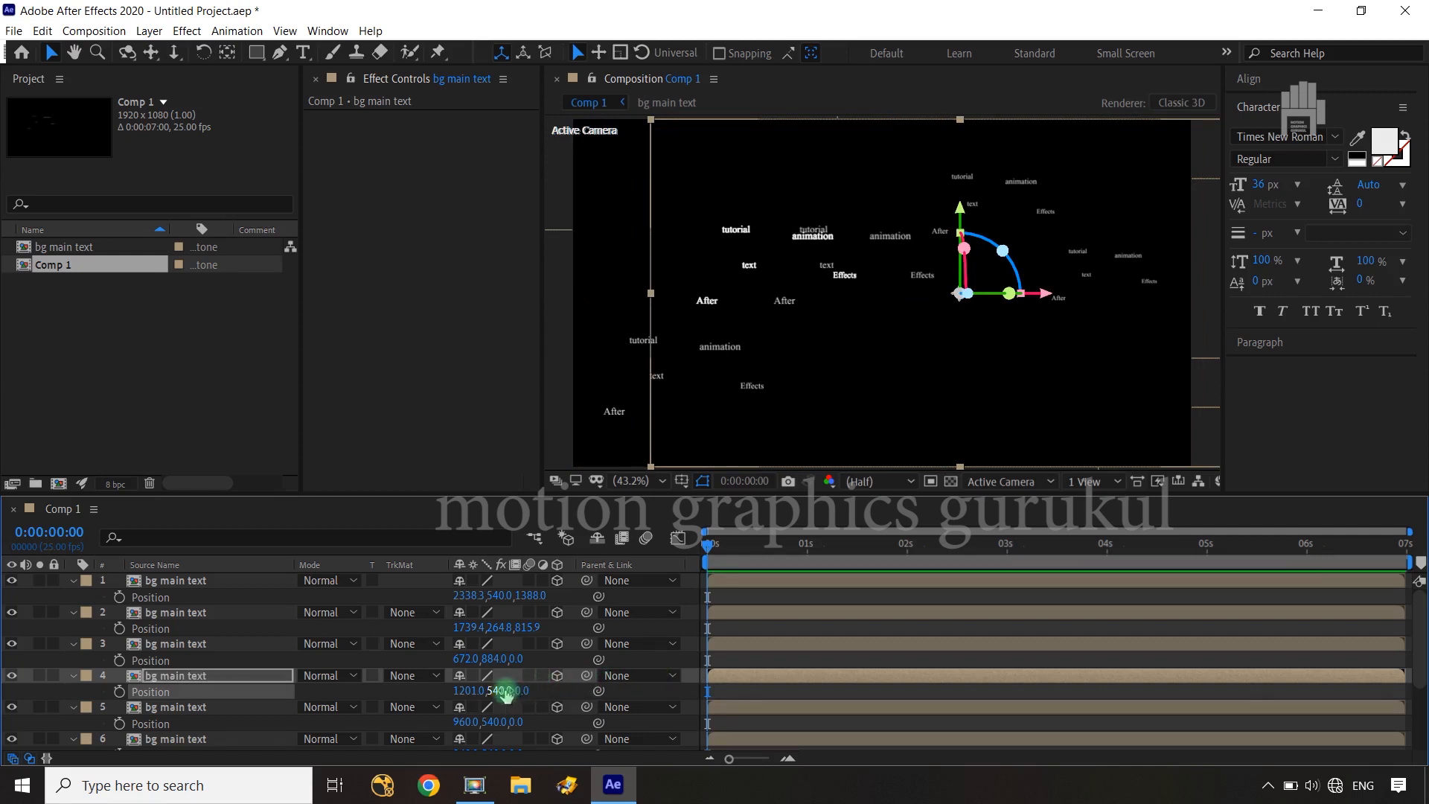
pyautogui.moveTo(503, 695); pyautogui.dragTo(908, 653)
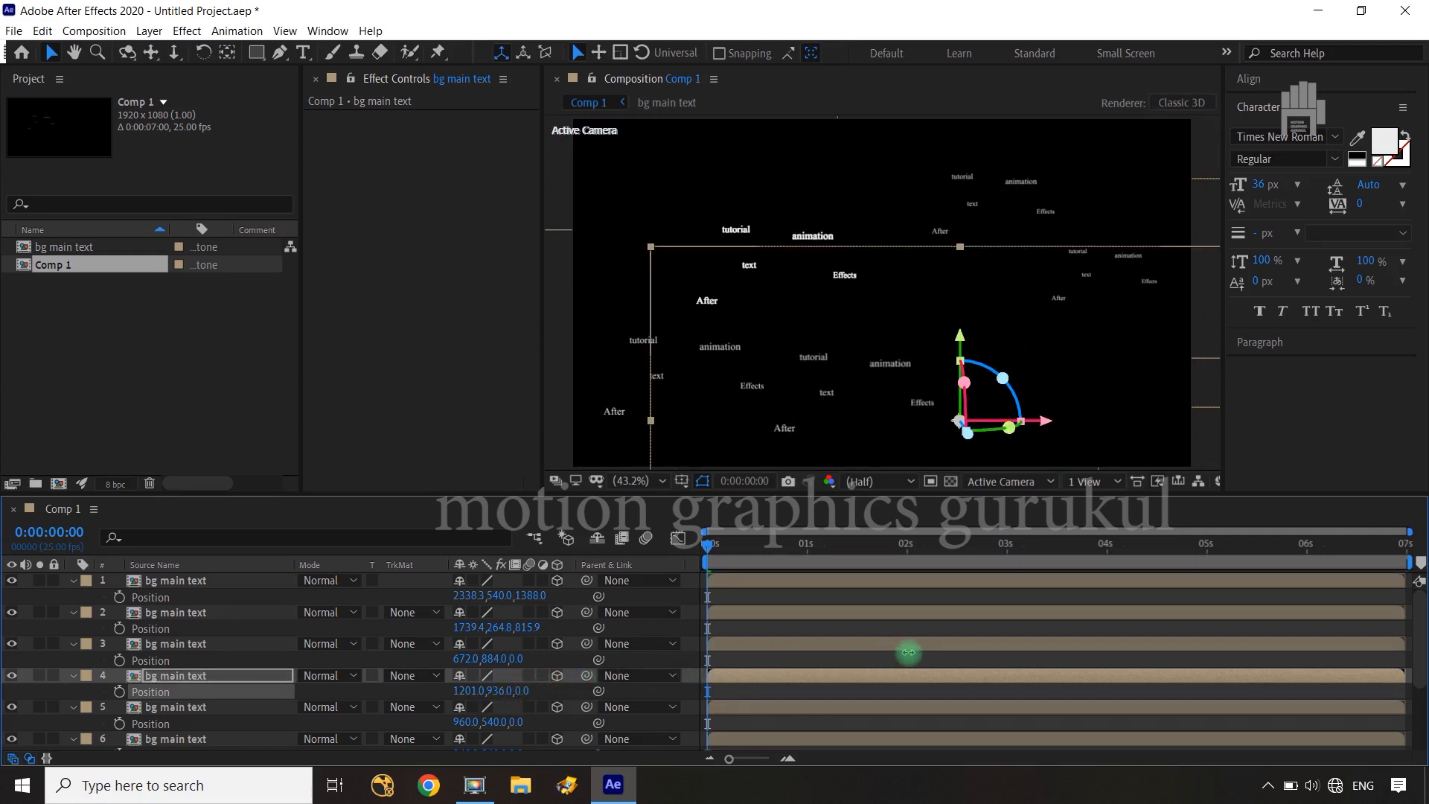
# Move the fifth "bg main text" layer left, up and back to a position of about 543, 183, 331
pyautogui.click(194, 707)
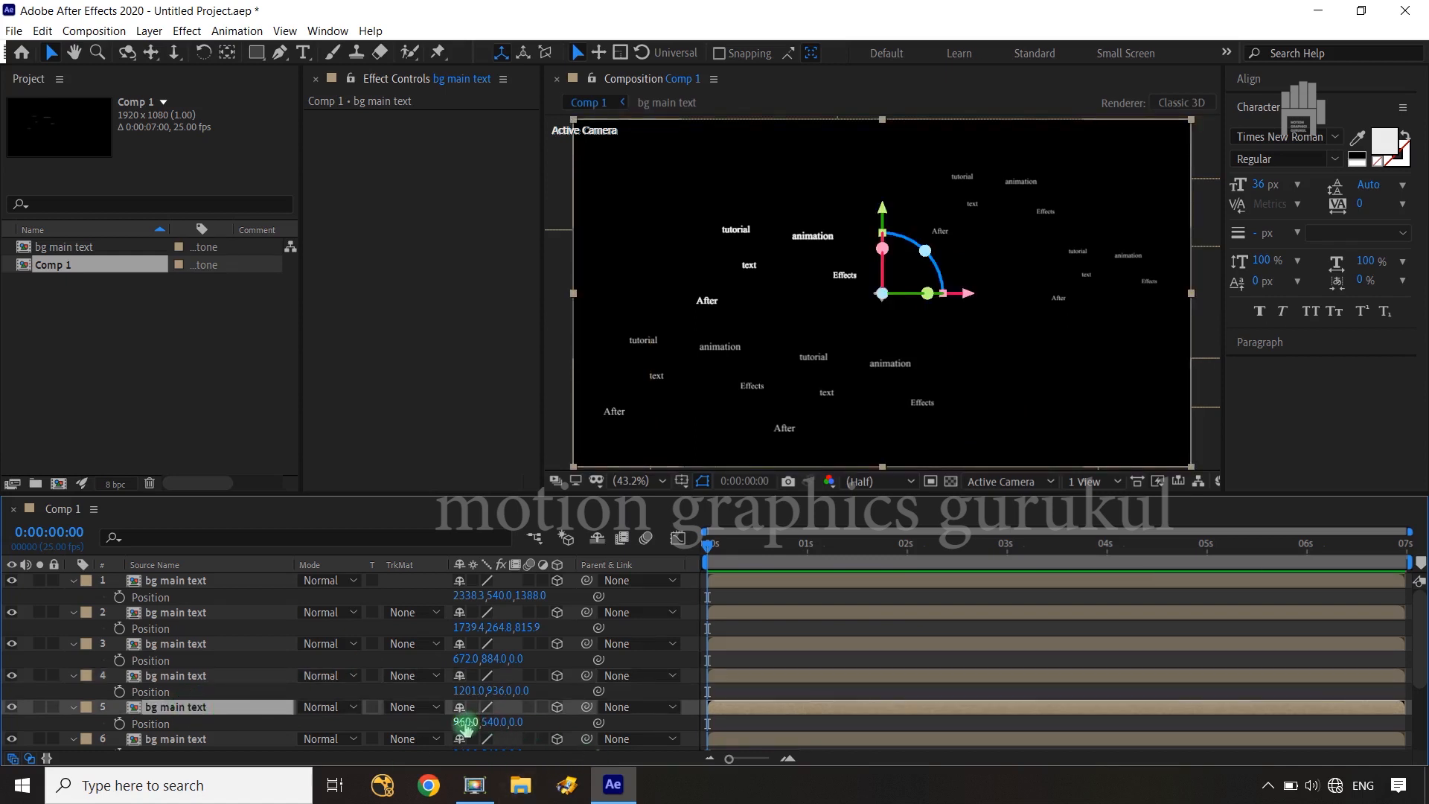
pyautogui.moveTo(463, 722); pyautogui.dragTo(51, 699)
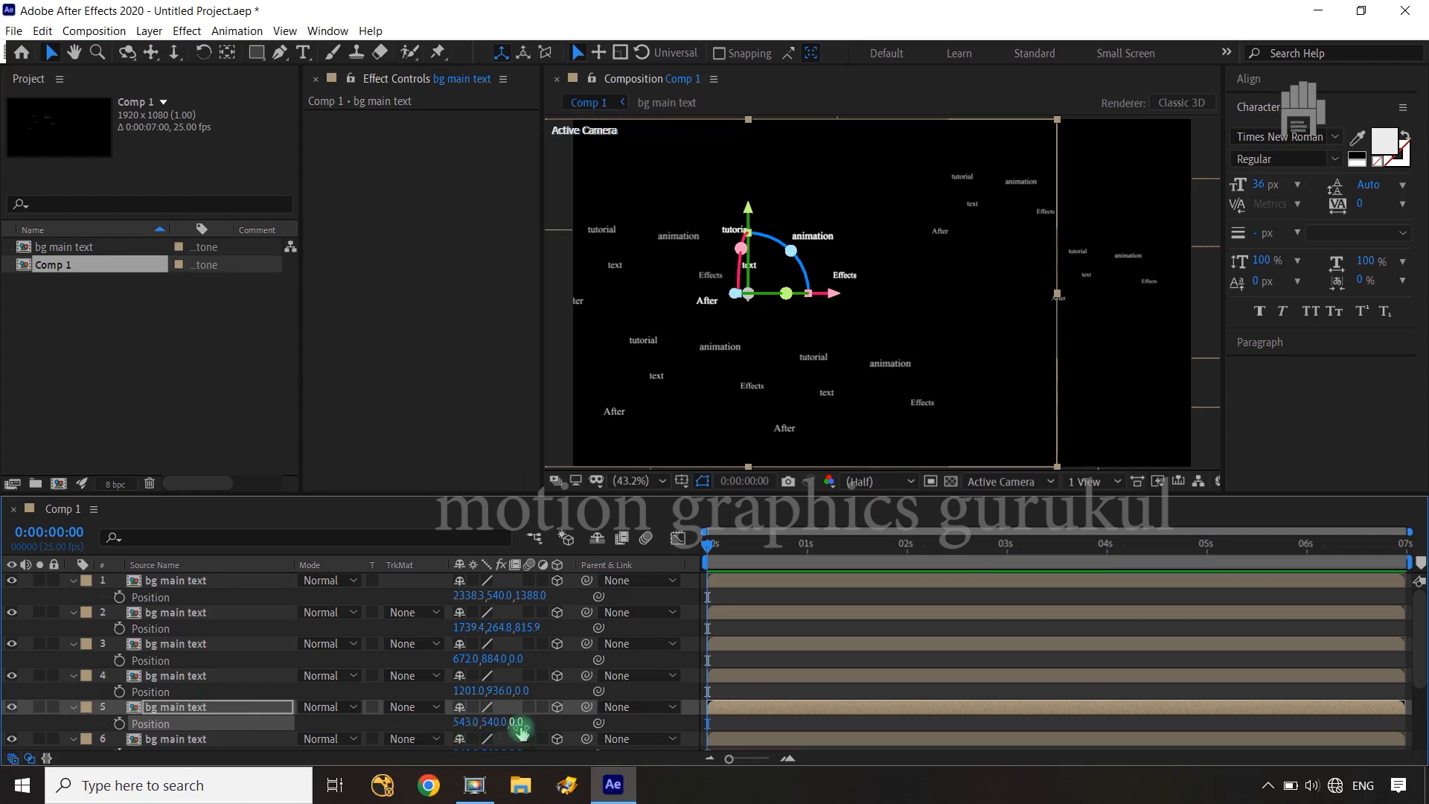
pyautogui.moveTo(517, 723); pyautogui.dragTo(298, 718)
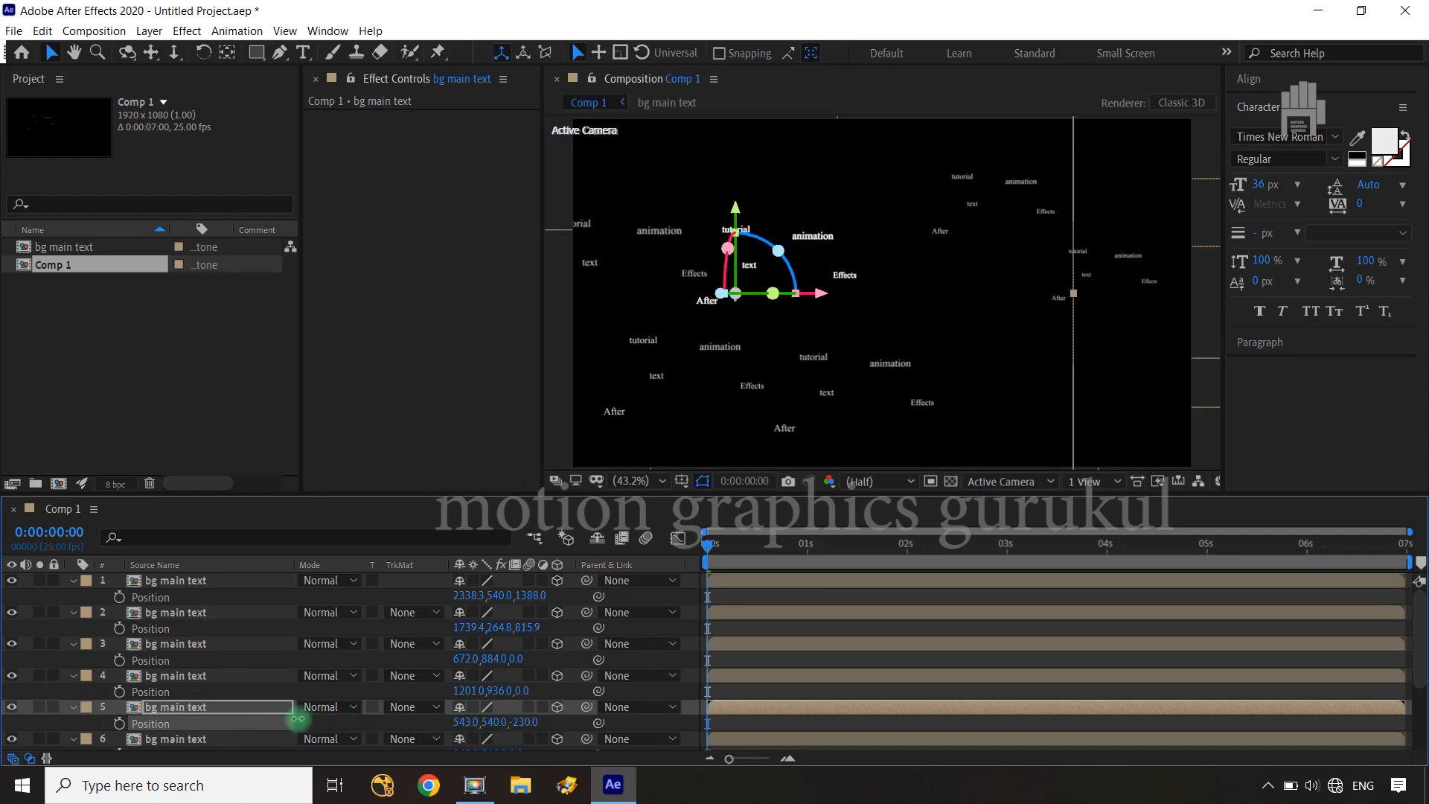
pyautogui.moveTo(142, 707); pyautogui.dragTo(764, 663)
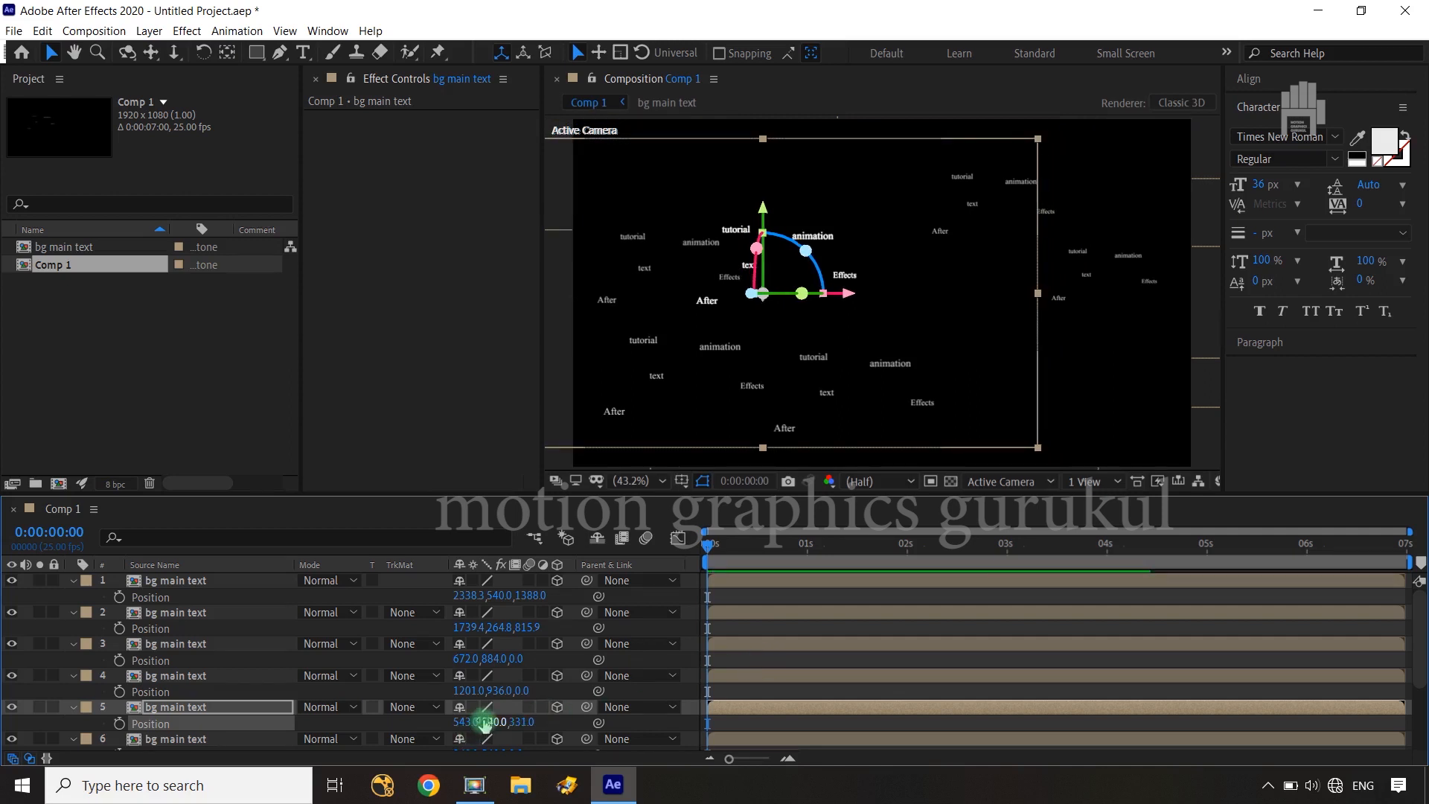
pyautogui.moveTo(486, 724); pyautogui.dragTo(167, 707)
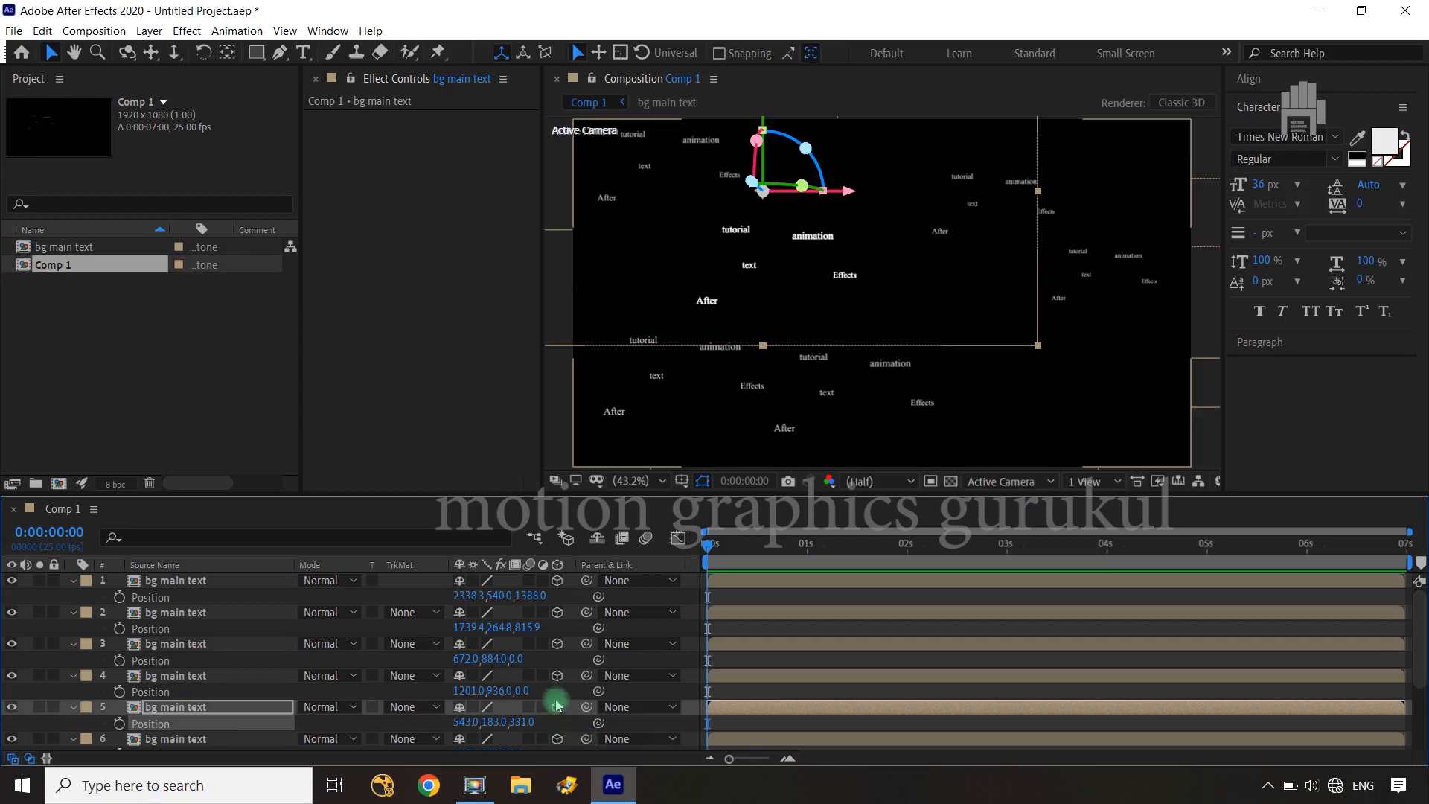
# Push the third "bg main text" layer back to a Z position of about 125 and the fourth to about 81
pyautogui.moveTo(514, 659); pyautogui.dragTo(610, 655)
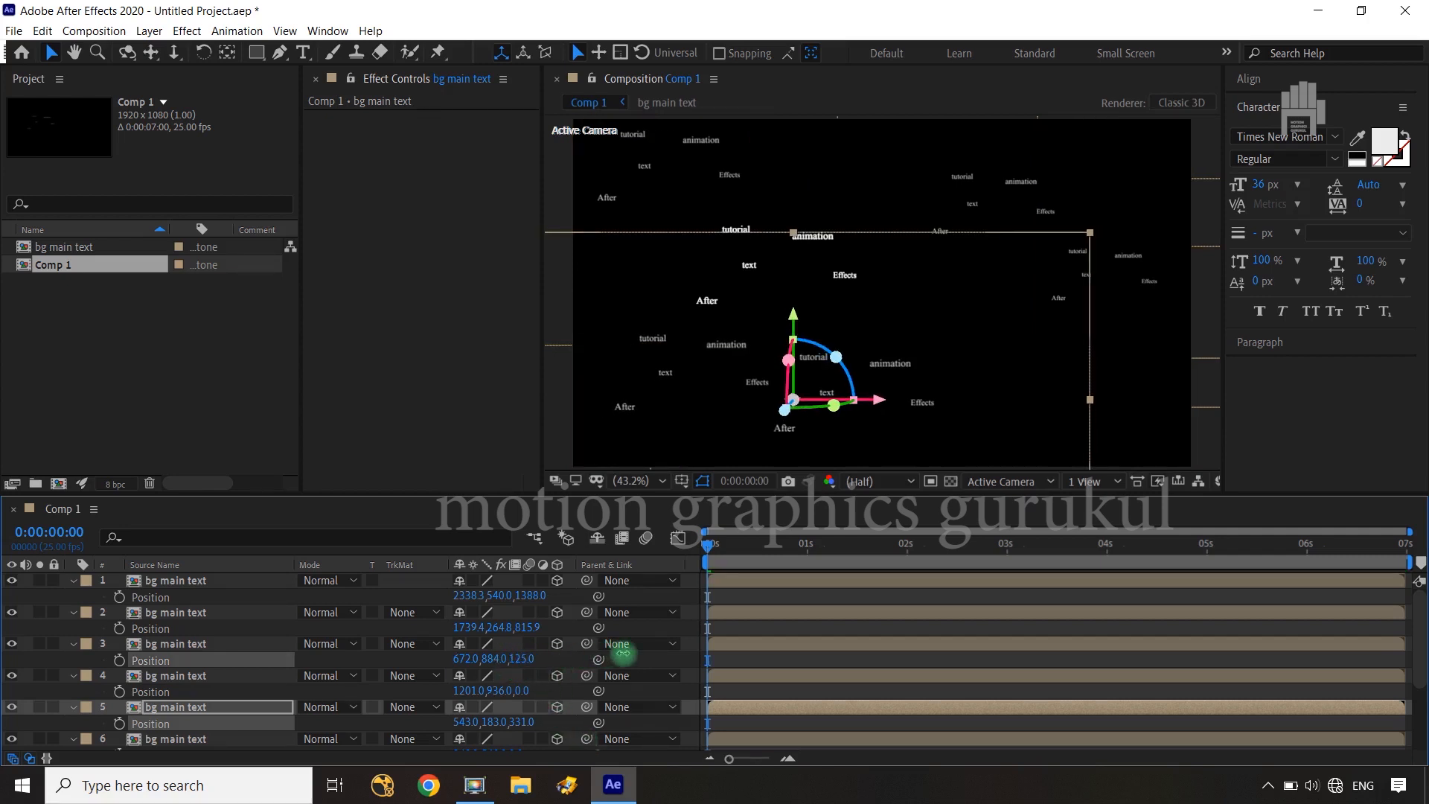
pyautogui.click(623, 653)
pyautogui.moveTo(524, 692); pyautogui.dragTo(601, 690)
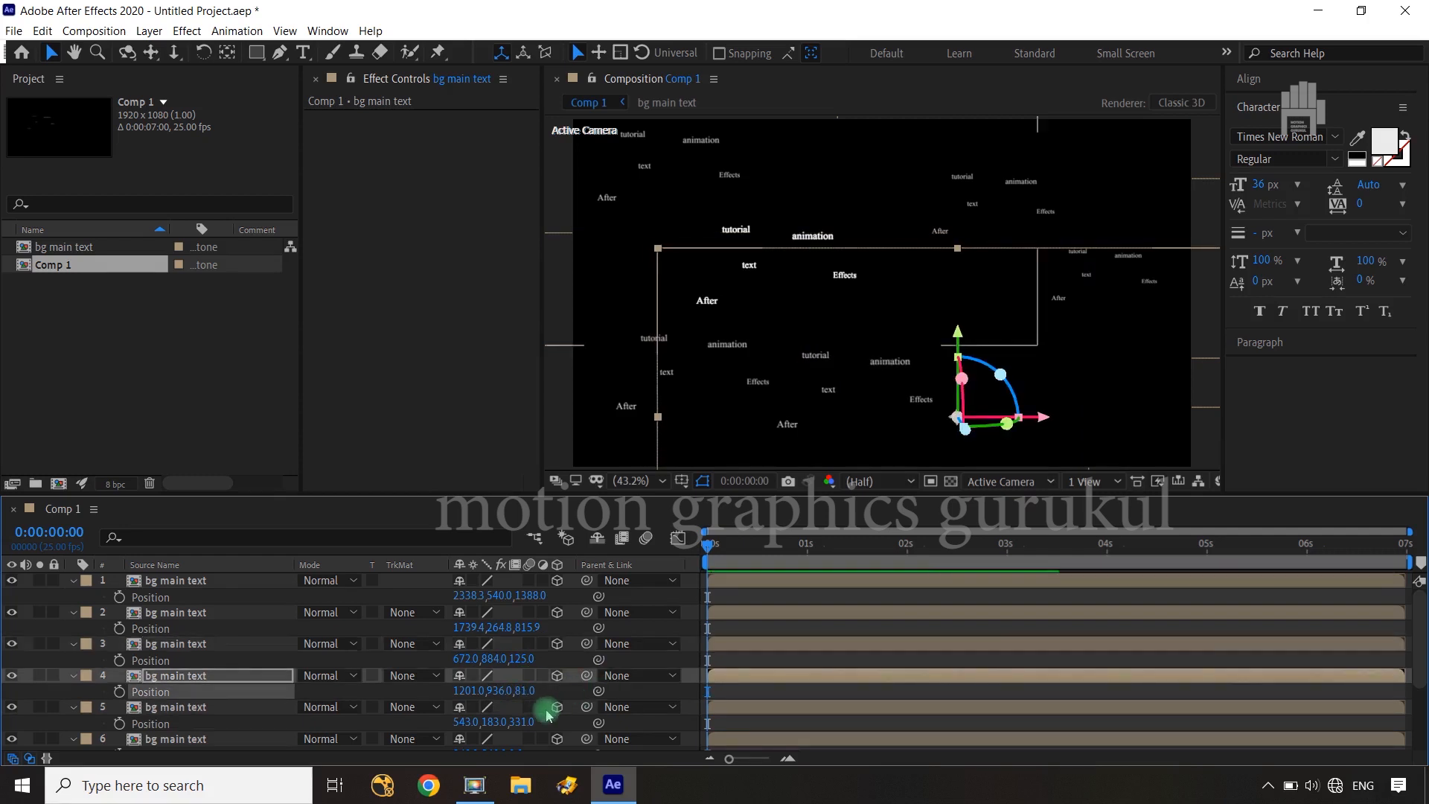
# Move the seventh "bg main text" layer right and down to an X position of about 1881 and Y of about 1071
pyautogui.scroll(-2, 547, 714)
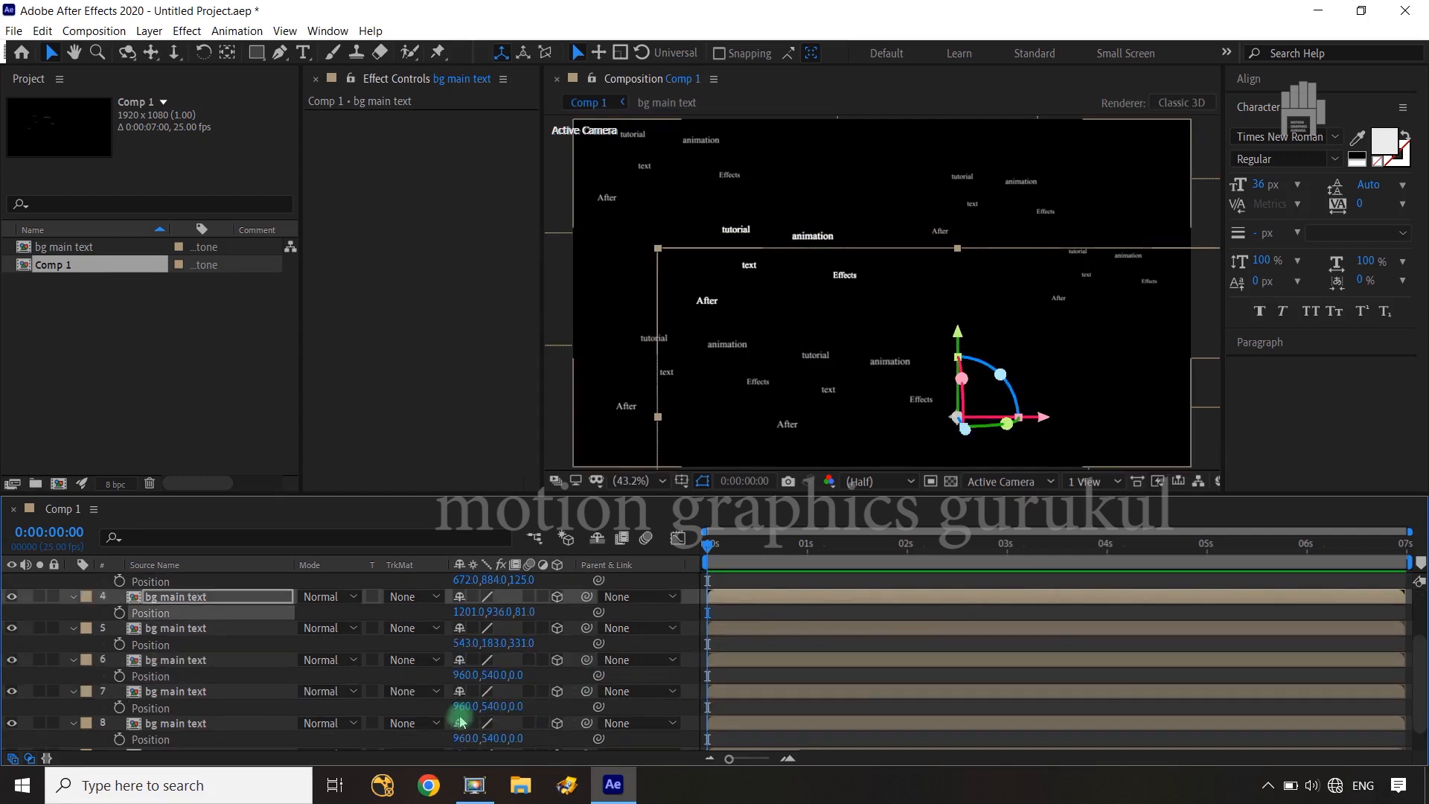
pyautogui.moveTo(462, 706); pyautogui.dragTo(1062, 691)
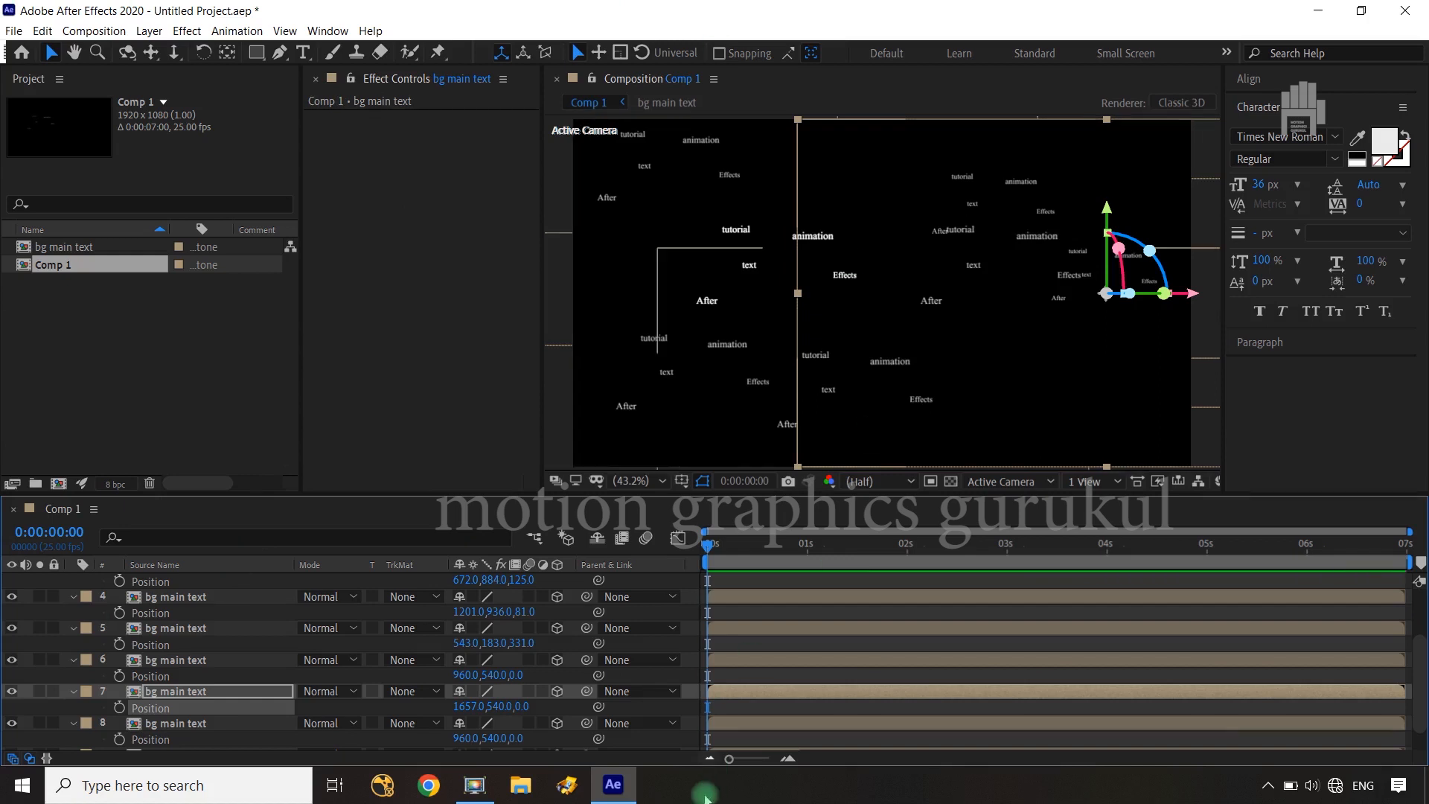
pyautogui.moveTo(673, 727); pyautogui.dragTo(976, 728)
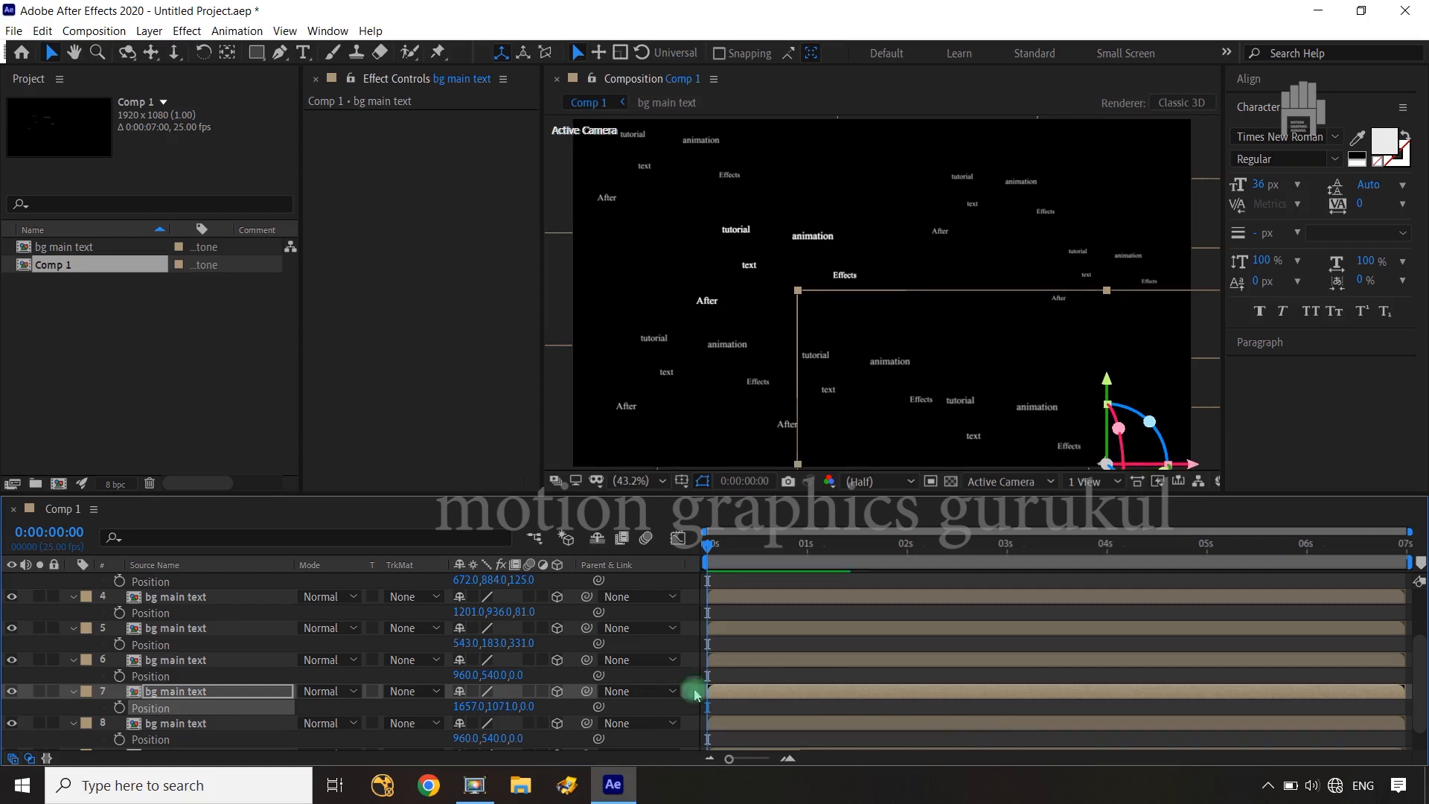
pyautogui.moveTo(466, 707); pyautogui.dragTo(670, 702)
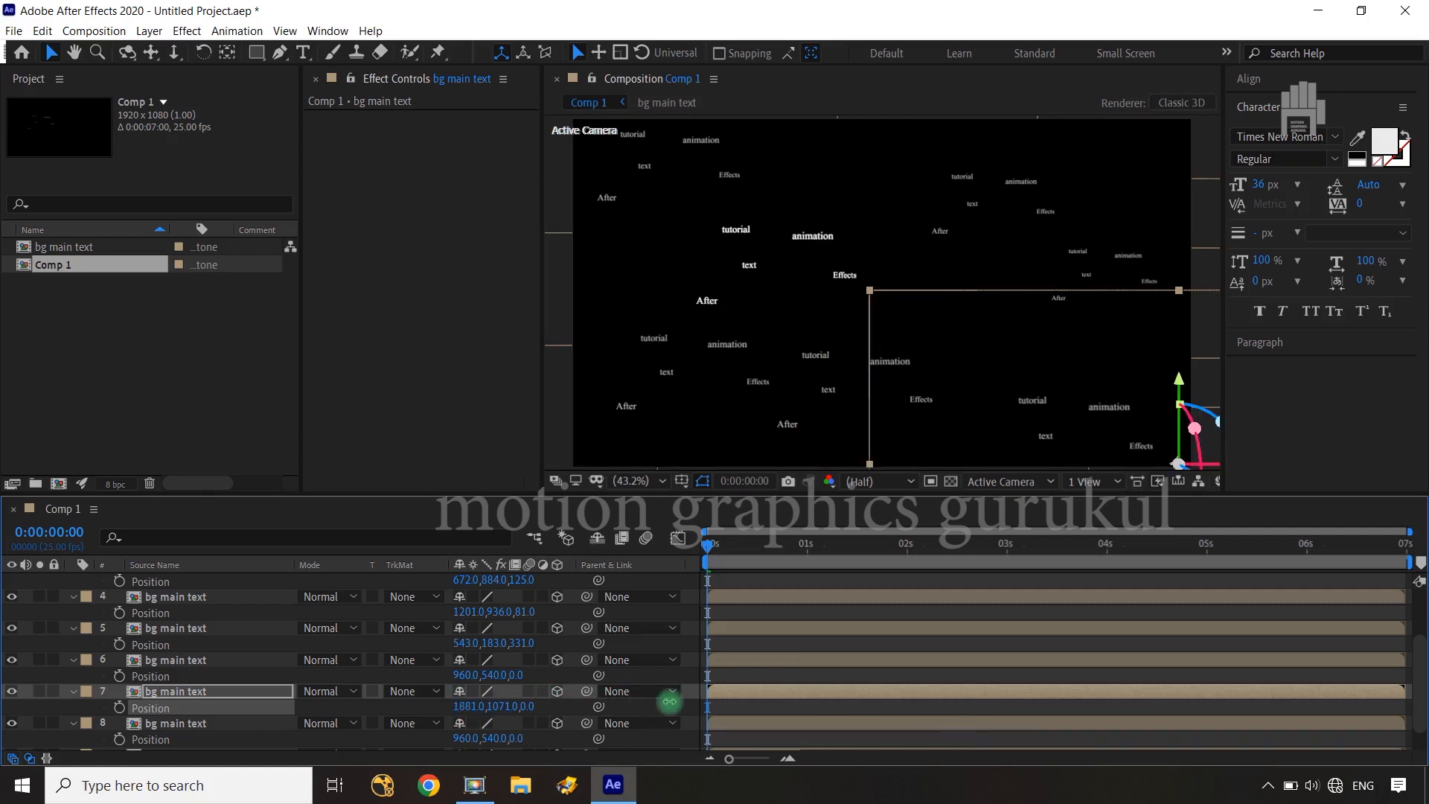
# Move the eighth "bg main text" layer right, down and back to a position of about 1782, 813, 309
pyautogui.scroll(-1, 170, 743)
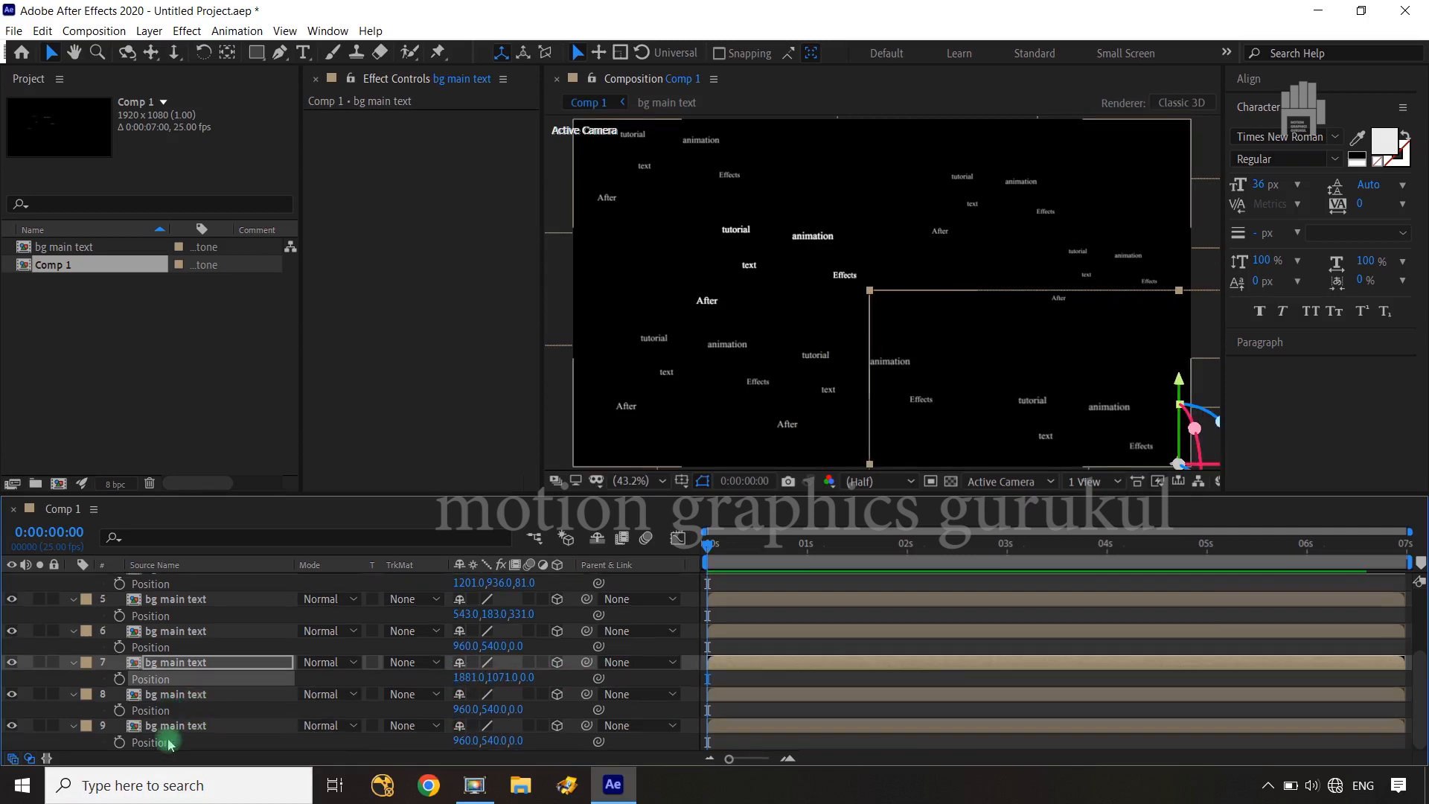
pyautogui.click(208, 694)
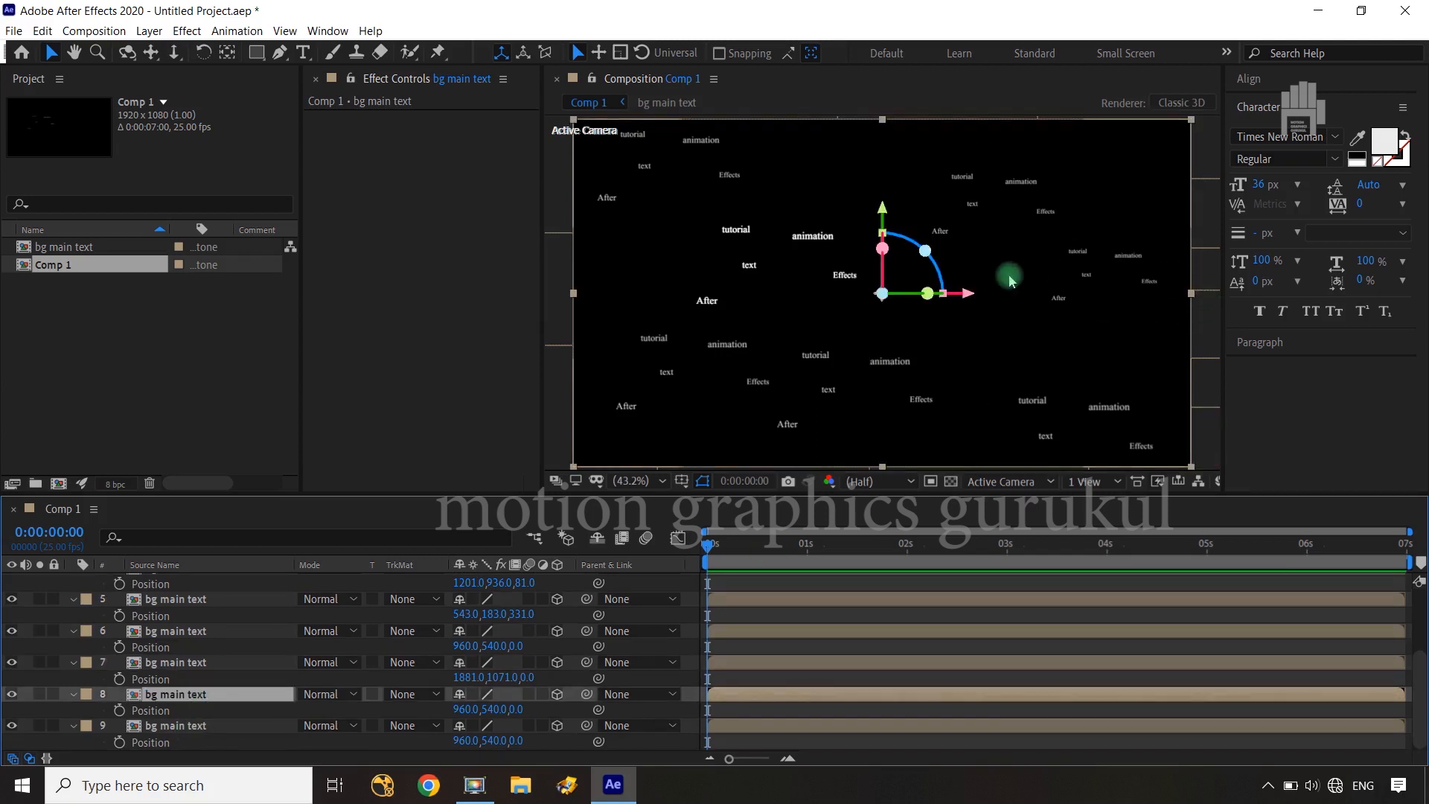
pyautogui.moveTo(469, 709); pyautogui.dragTo(816, 691)
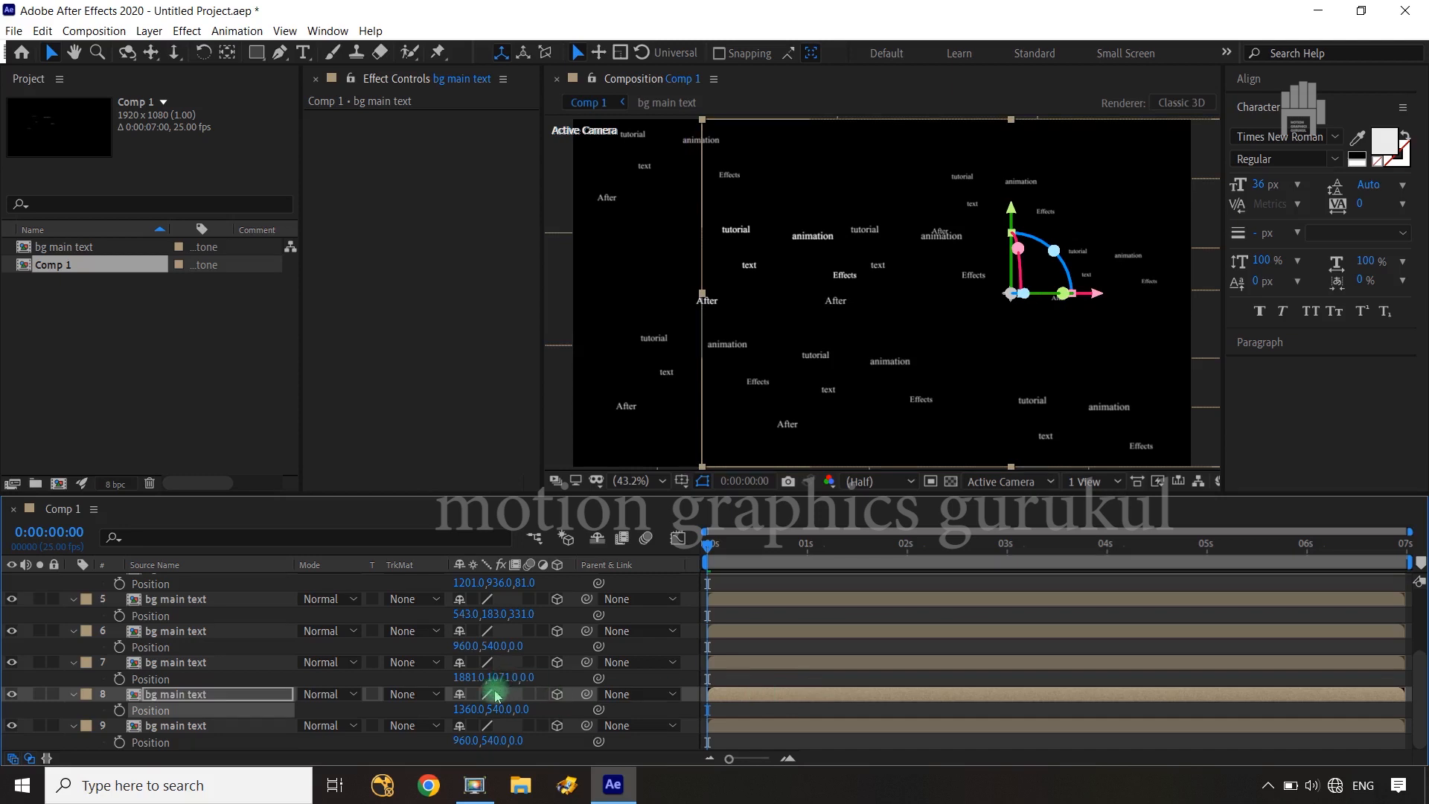
pyautogui.moveTo(519, 709); pyautogui.dragTo(789, 670)
pyautogui.moveTo(523, 710); pyautogui.dragTo(792, 698)
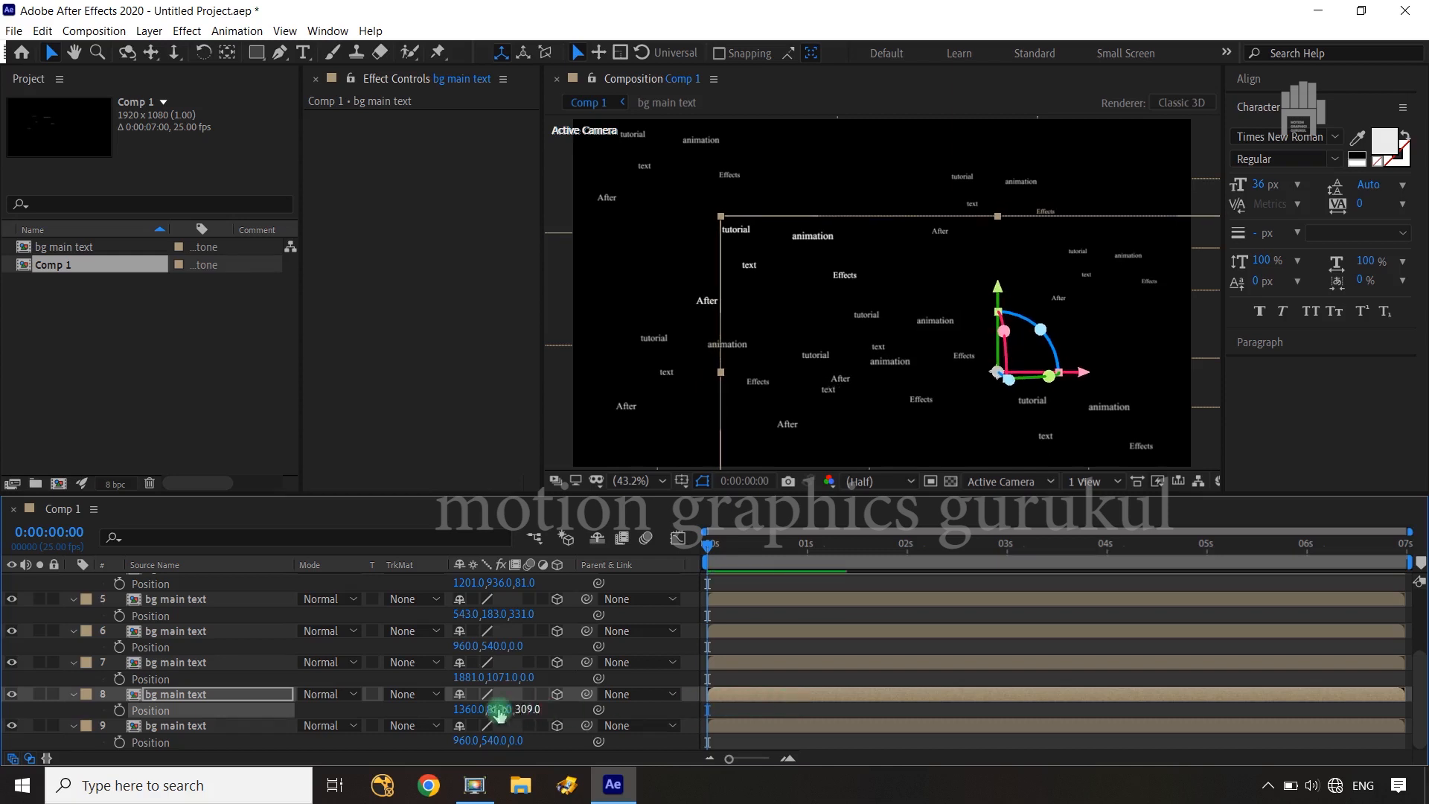
pyautogui.moveTo(629, 691); pyautogui.dragTo(831, 677)
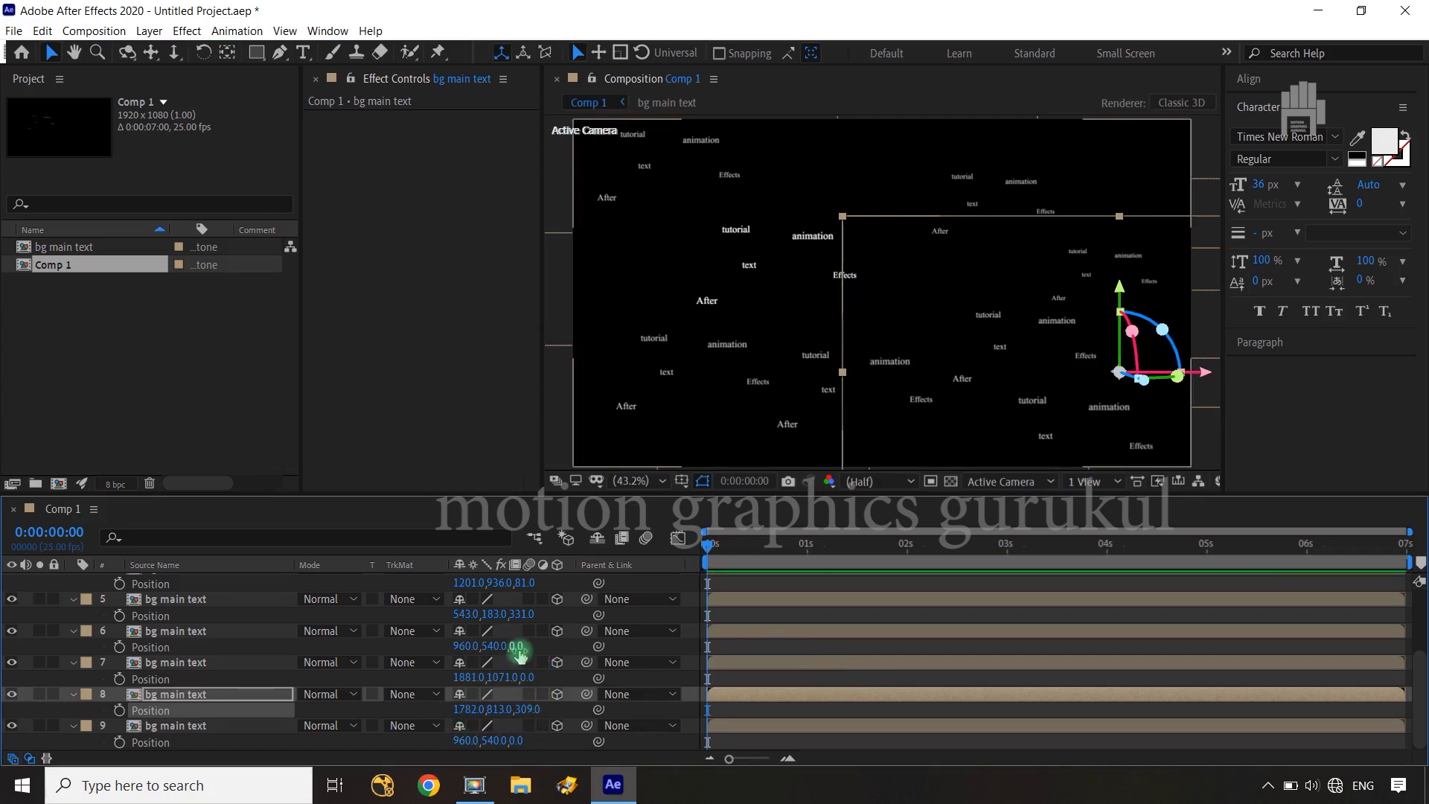
# Push the sixth "bg main text" layer back to a Z position of about 817 and the seventh to about 264
pyautogui.click(262, 631)
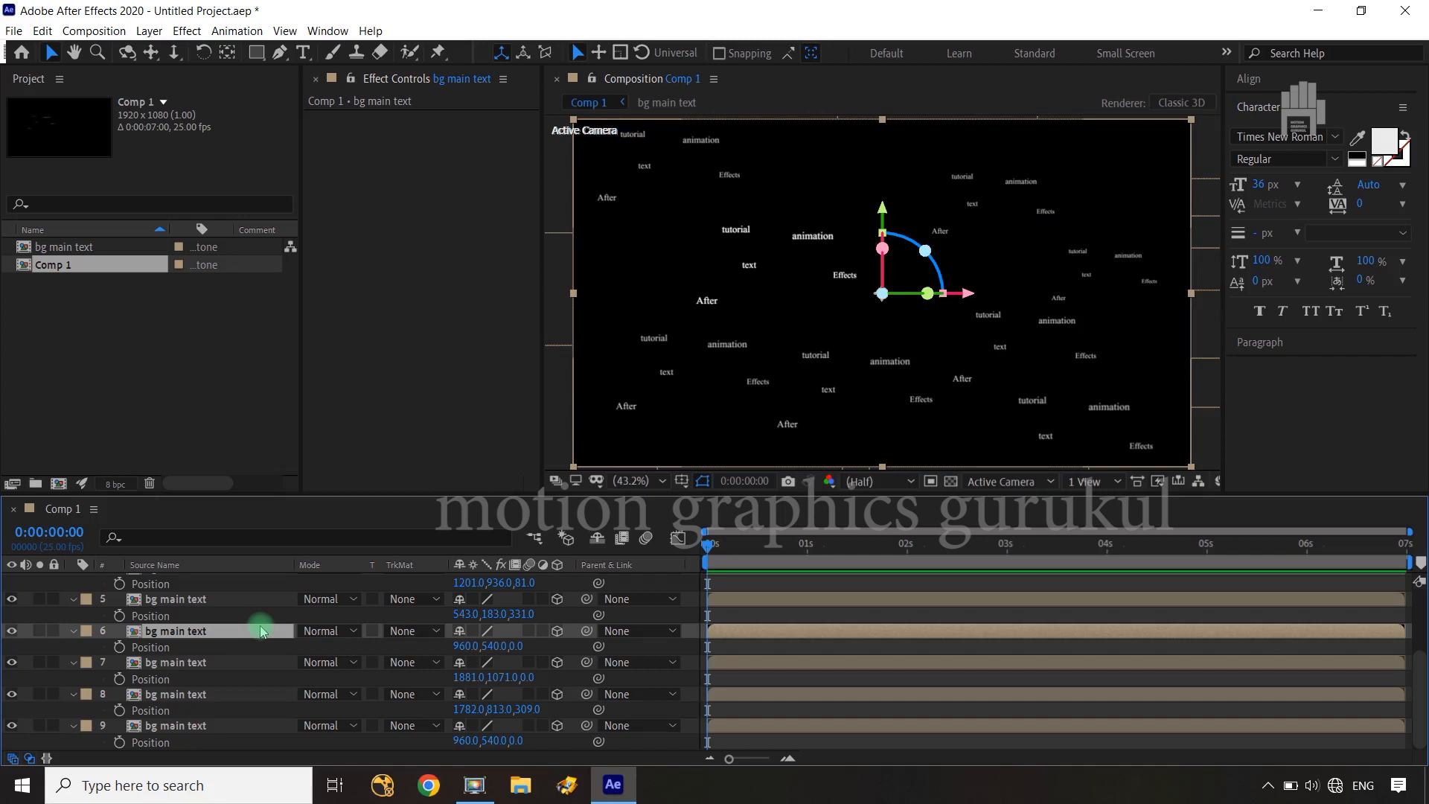
pyautogui.moveTo(517, 647); pyautogui.dragTo(1223, 594)
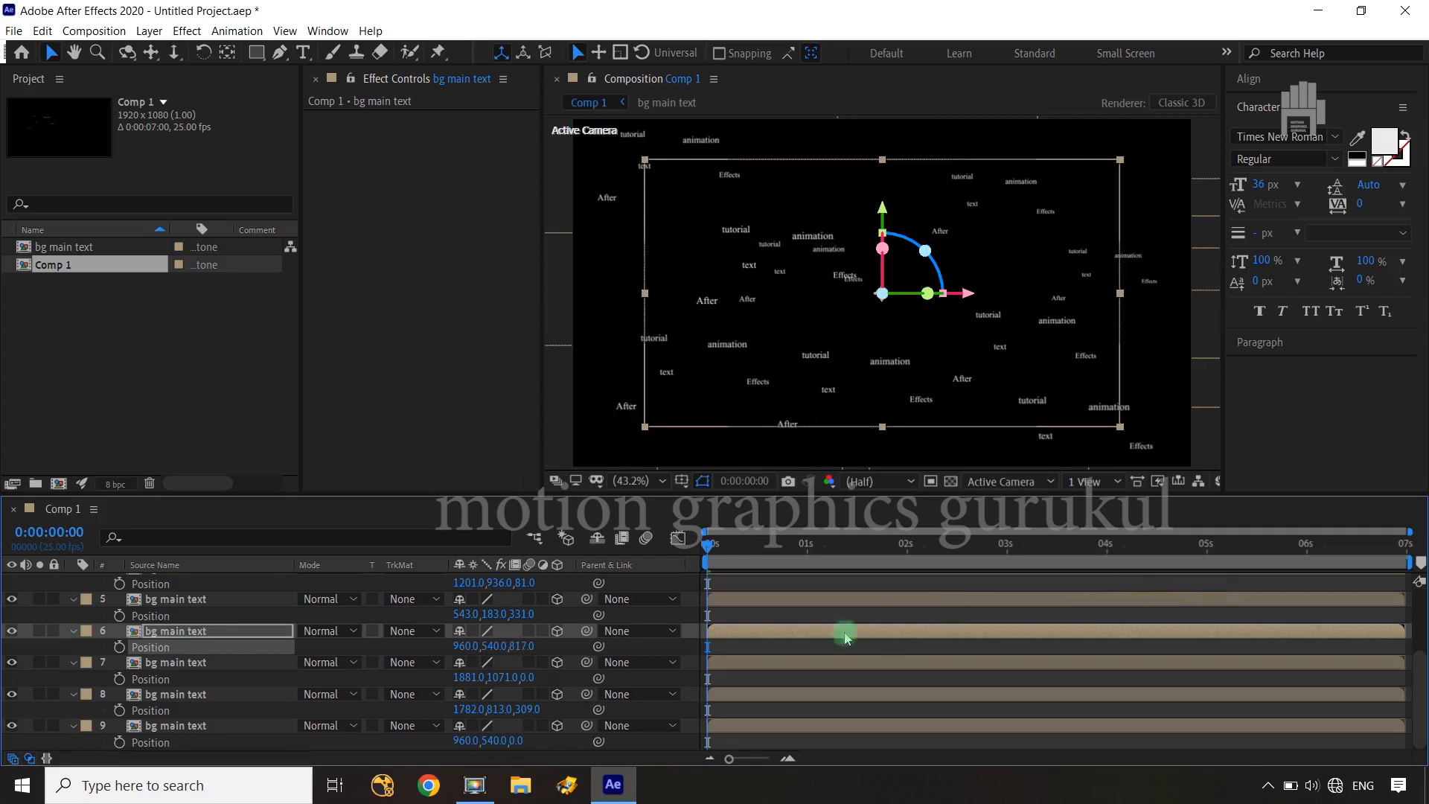
pyautogui.moveTo(532, 681); pyautogui.dragTo(760, 663)
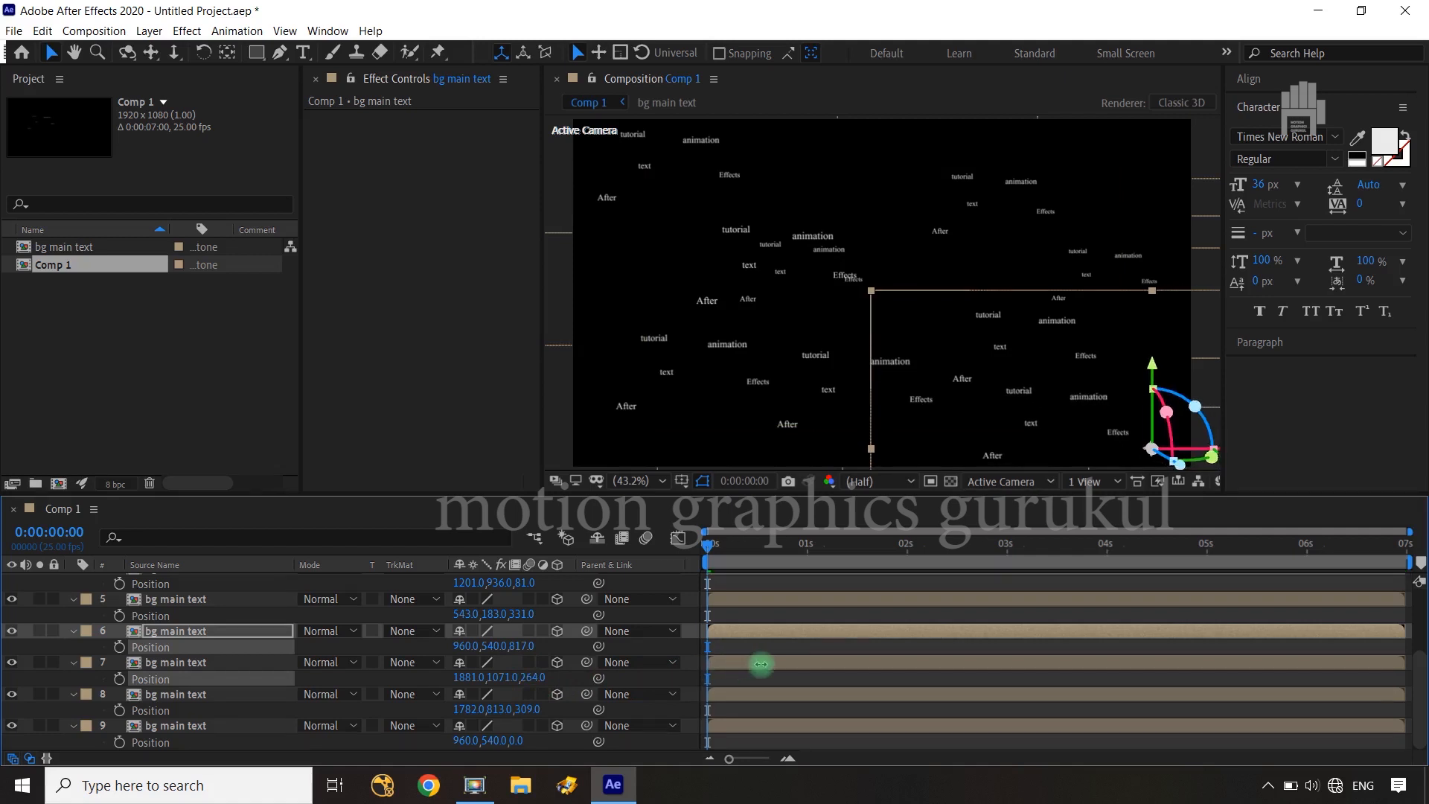
pyautogui.moveTo(510, 677); pyautogui.dragTo(510, 677)
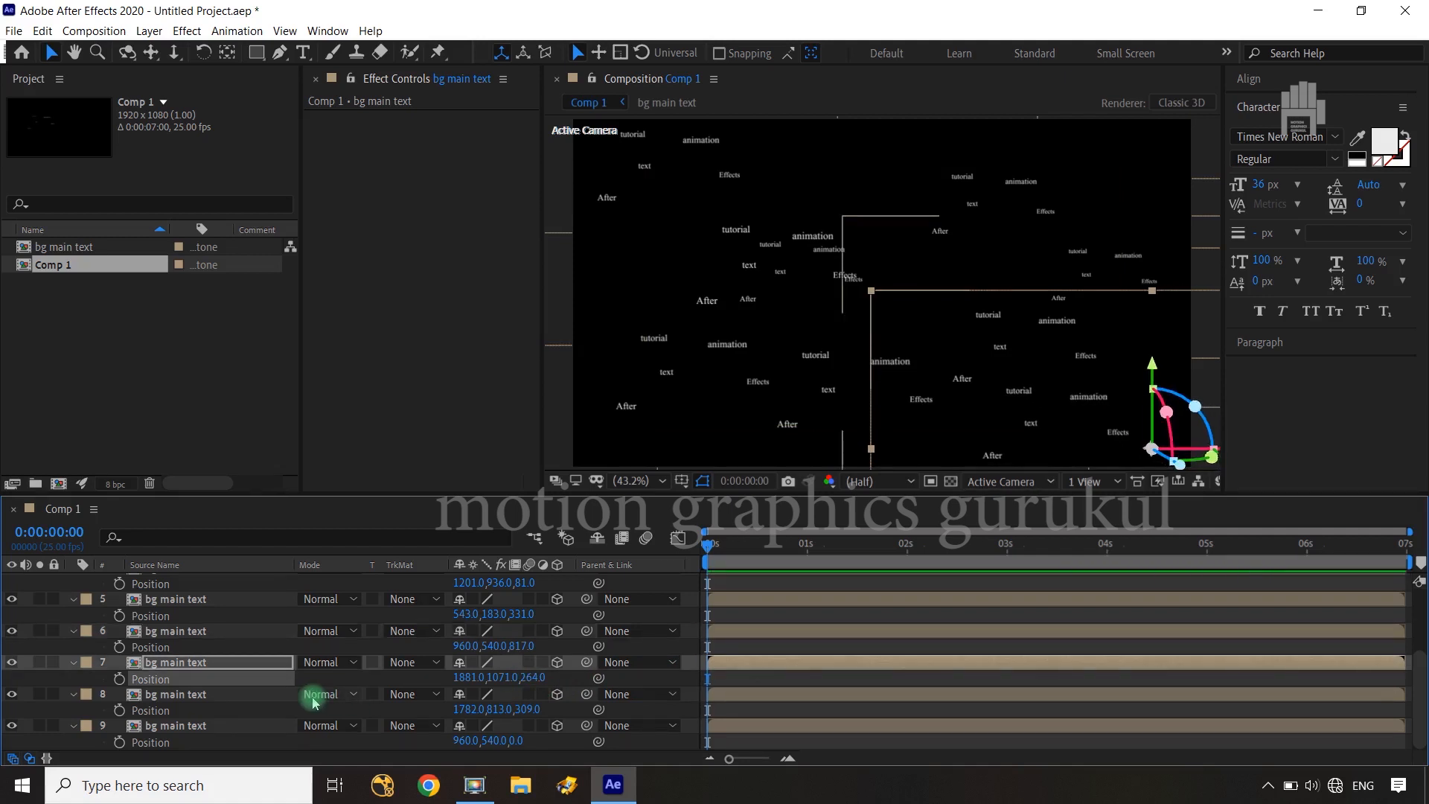
# Move the ninth "bg main text" layer back to a Z position of about 175 and left to X about 618, and deselect it
pyautogui.click(198, 726)
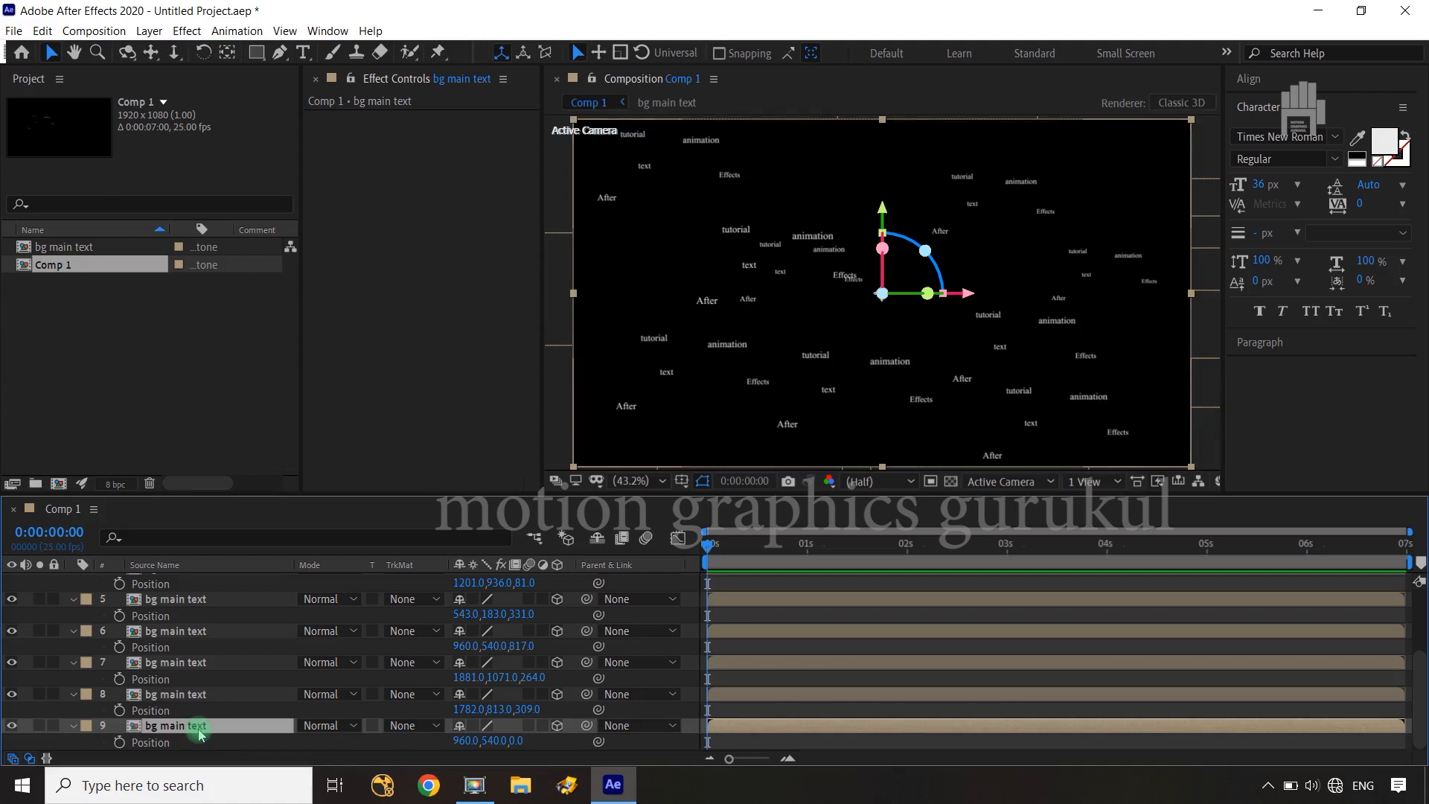
pyautogui.moveTo(519, 742); pyautogui.dragTo(663, 725)
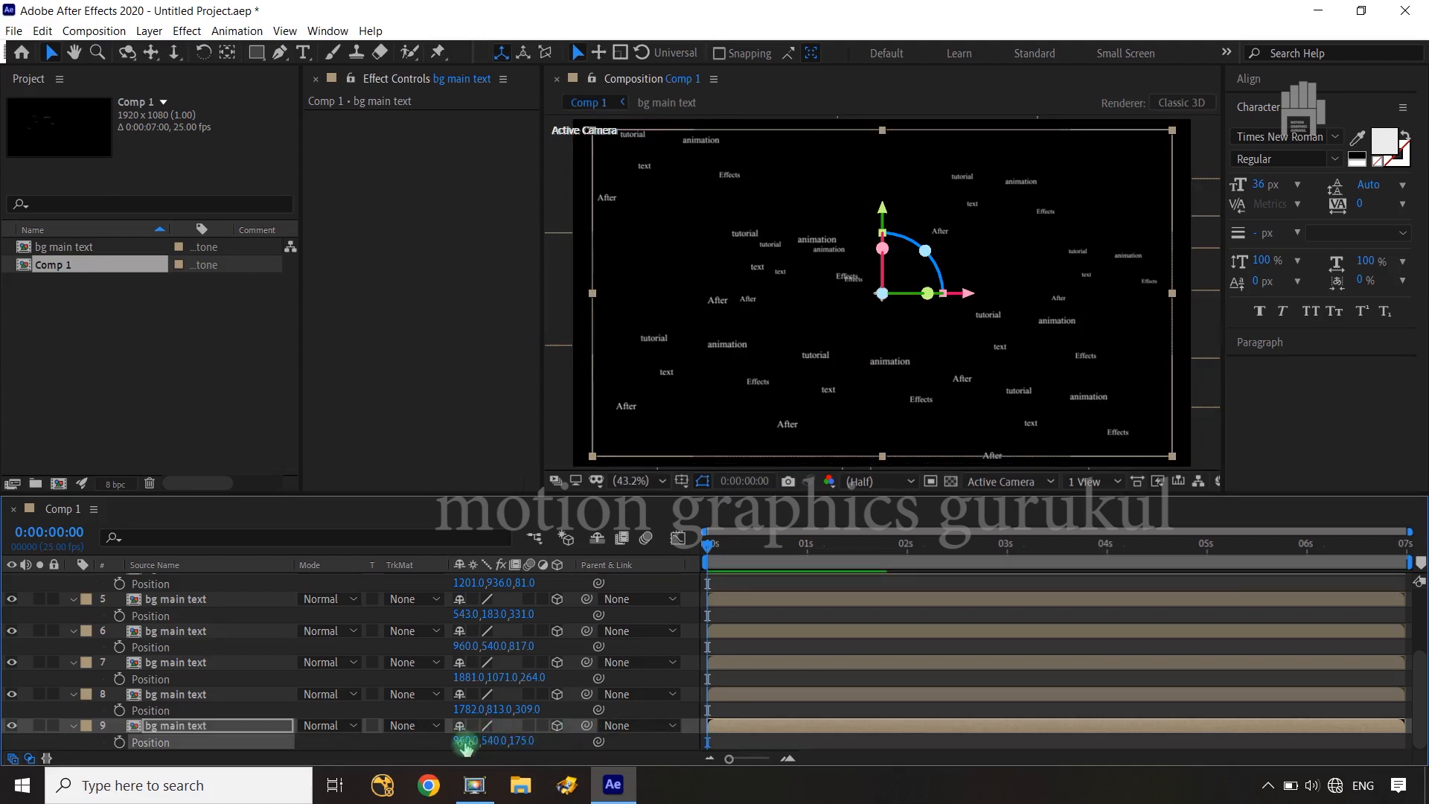
pyautogui.moveTo(343, 741); pyautogui.dragTo(136, 733)
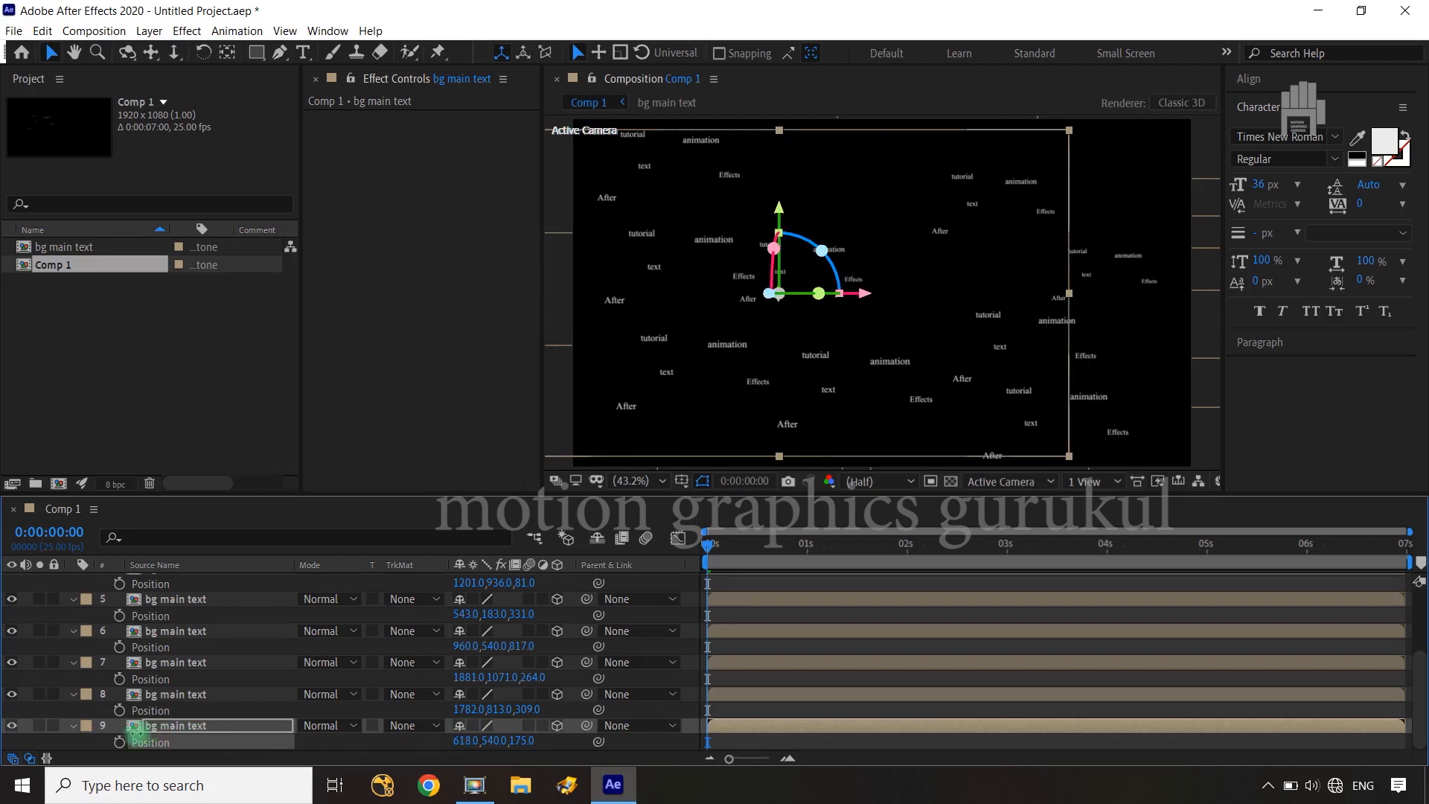
pyautogui.click(659, 586)
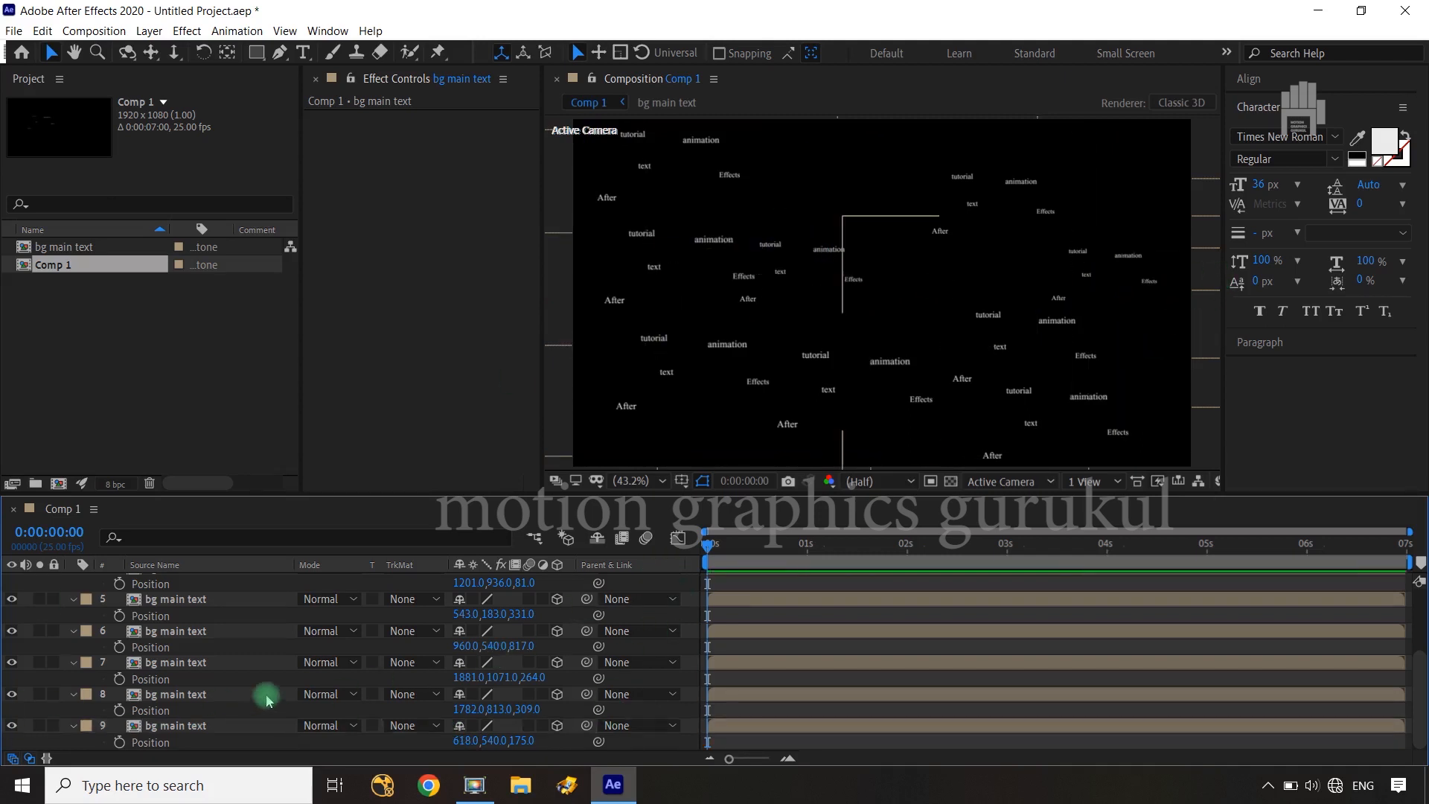
# Select all nine "bg main text" layers and duplicate them
pyautogui.scroll(3, 235, 694)
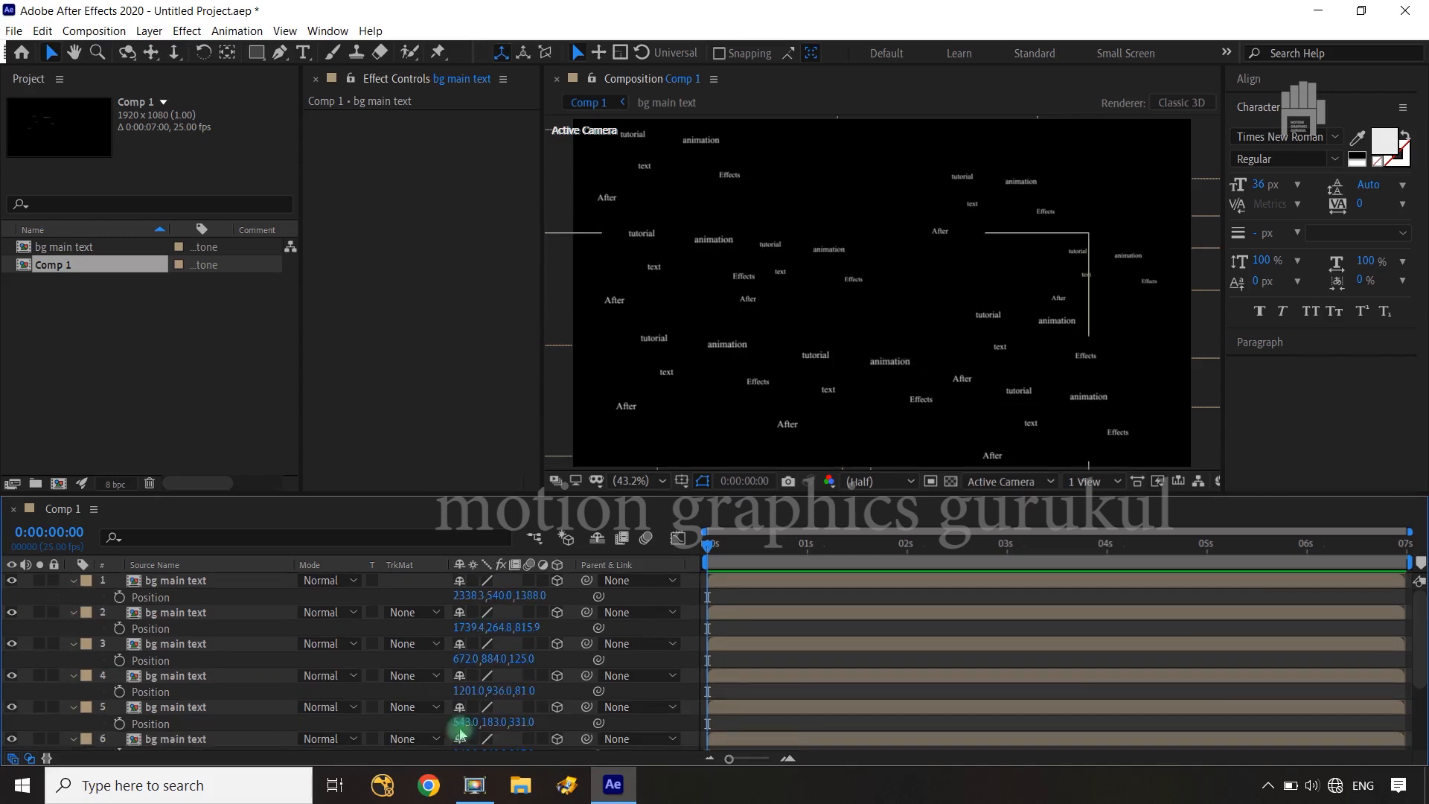
pyautogui.click(214, 581)
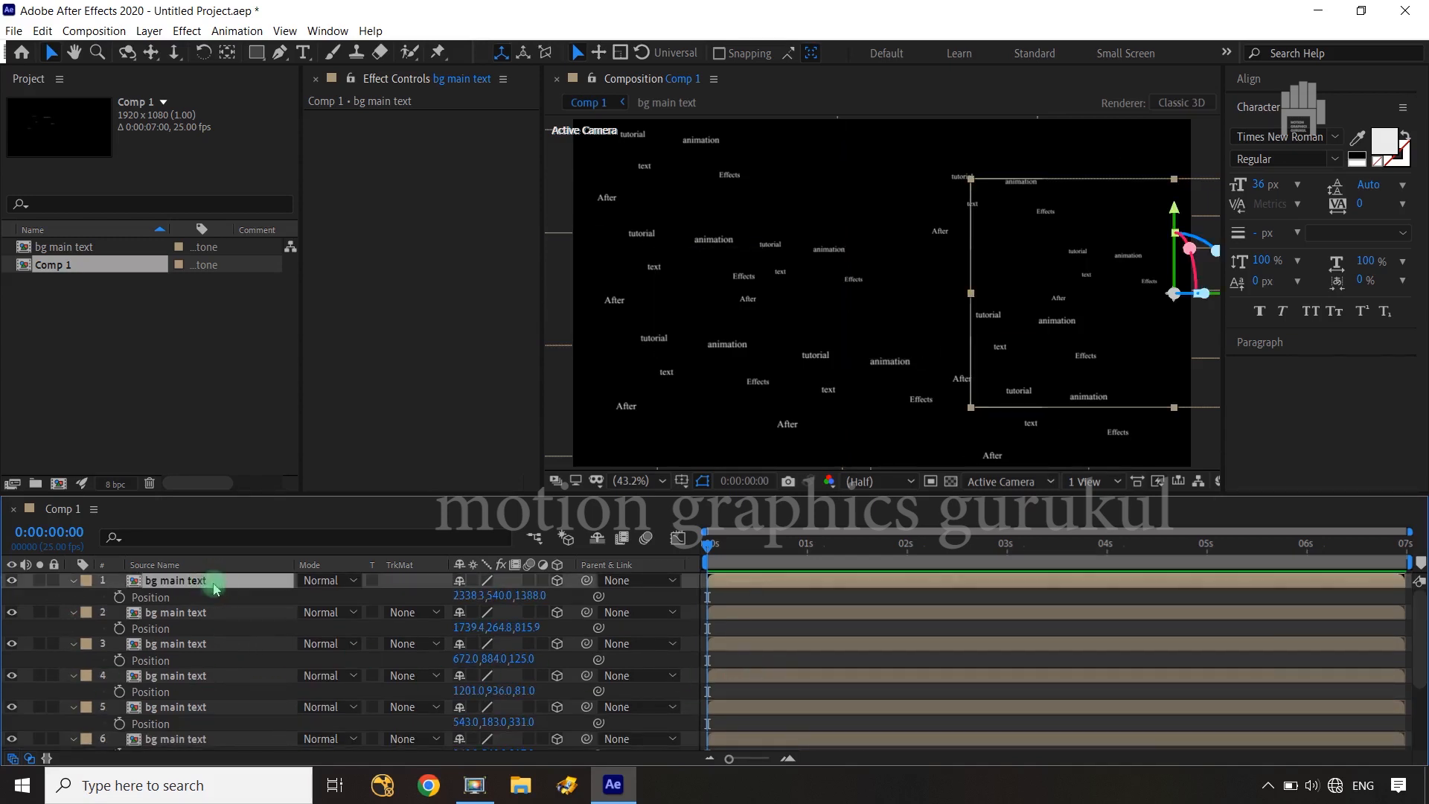
pyautogui.scroll(-3, 213, 584)
pyautogui.keyDown('shift'); pyautogui.click(191, 727); pyautogui.keyUp('shift')
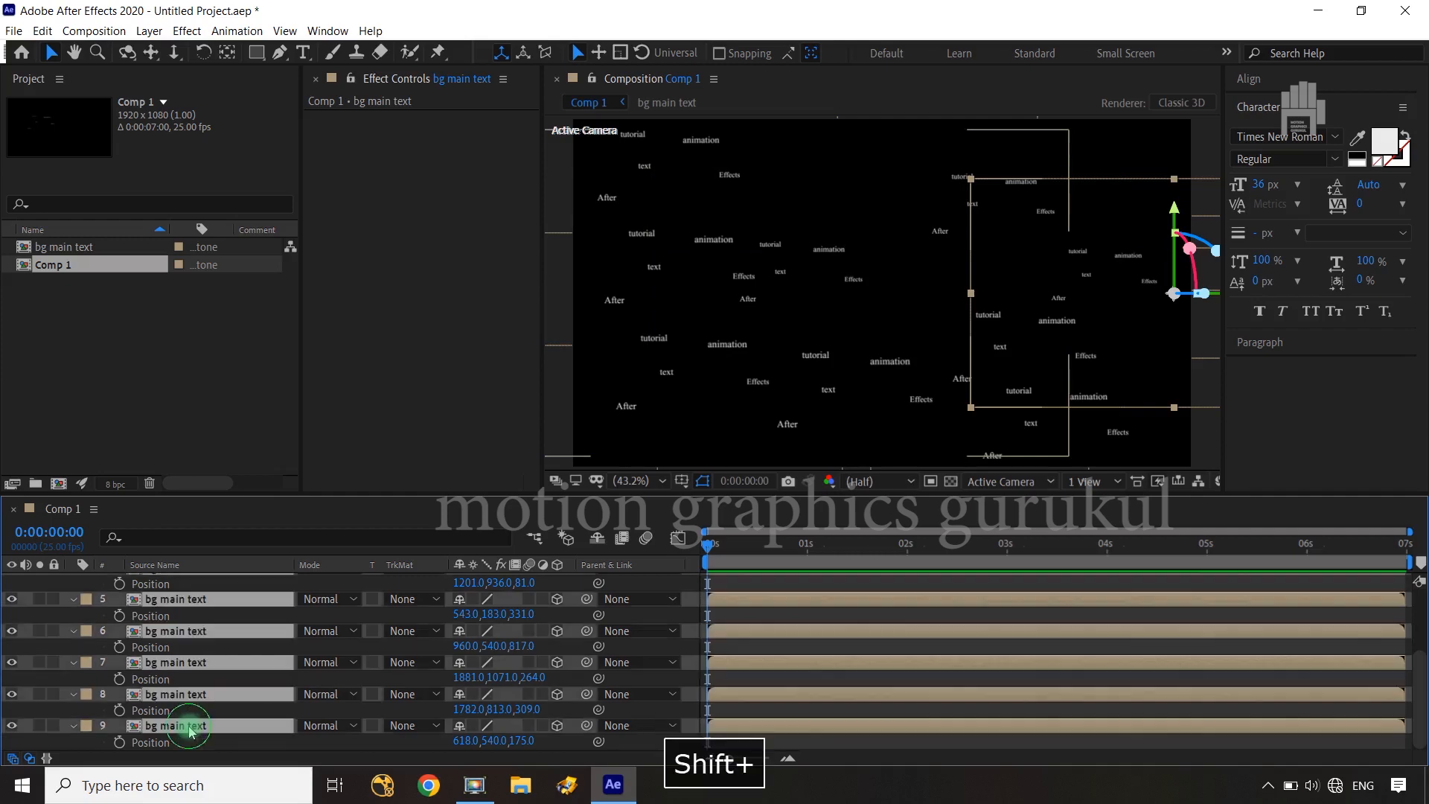
pyautogui.hotkey('ctrl', 'shift', 'c')
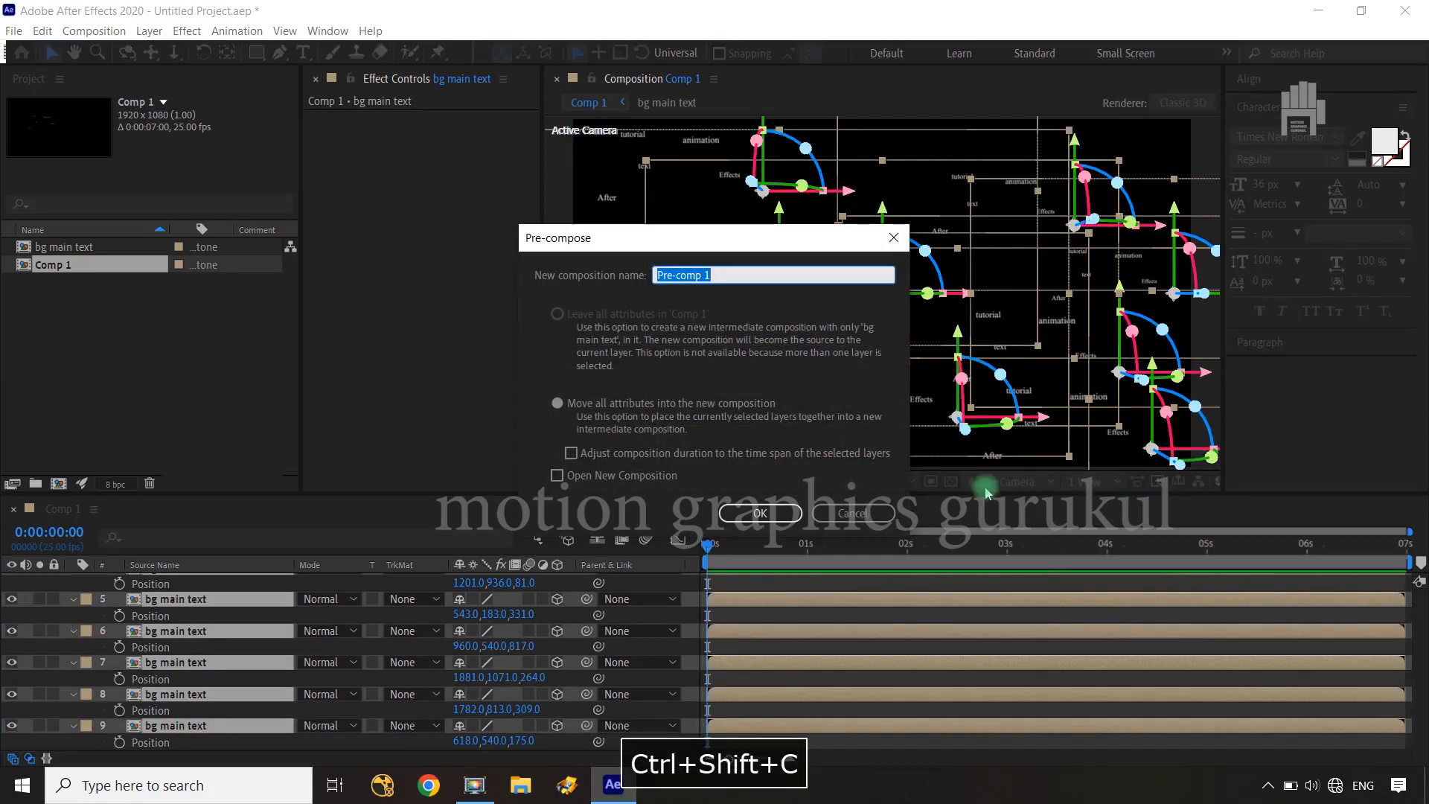
pyautogui.click(841, 513)
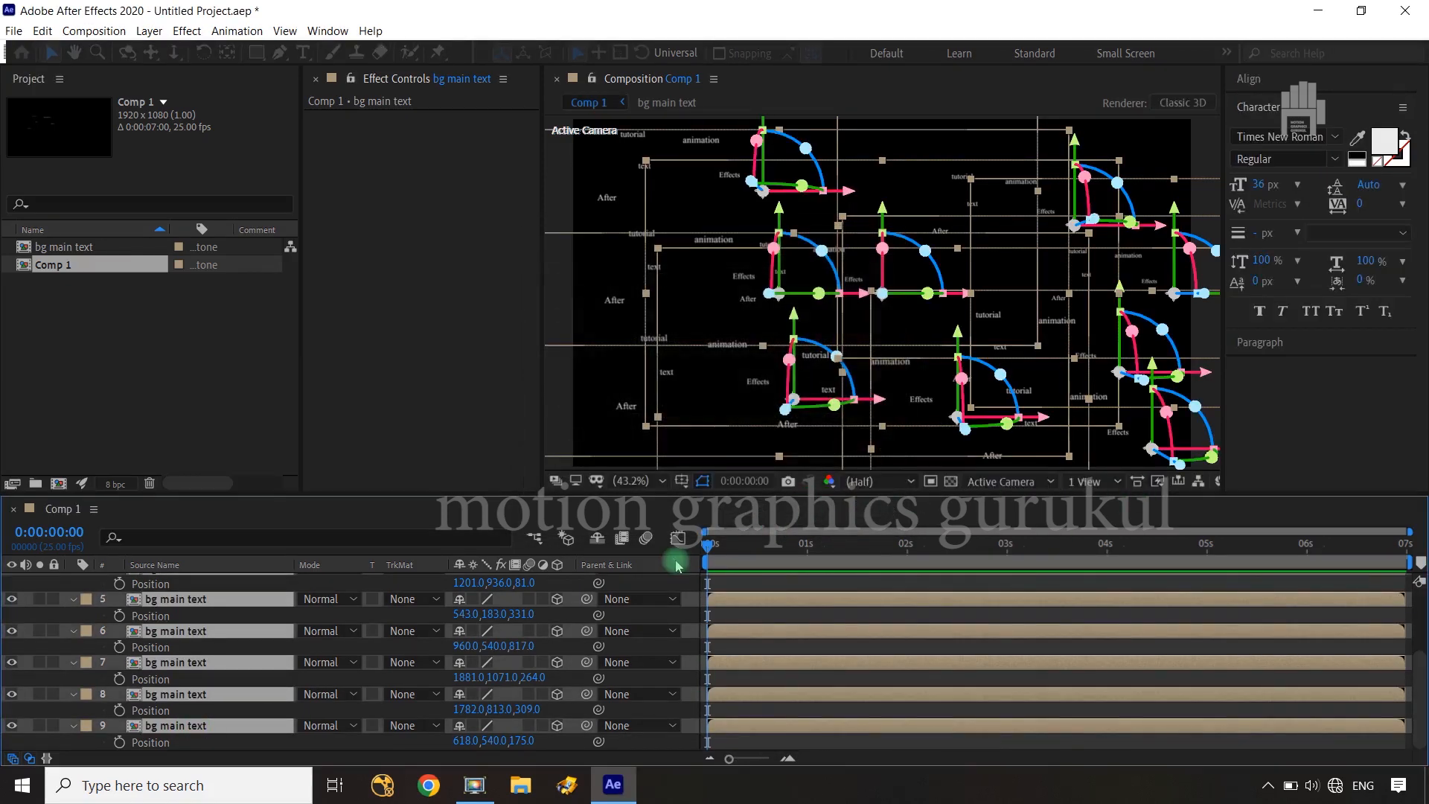
pyautogui.hotkey('ctrl', 'd')
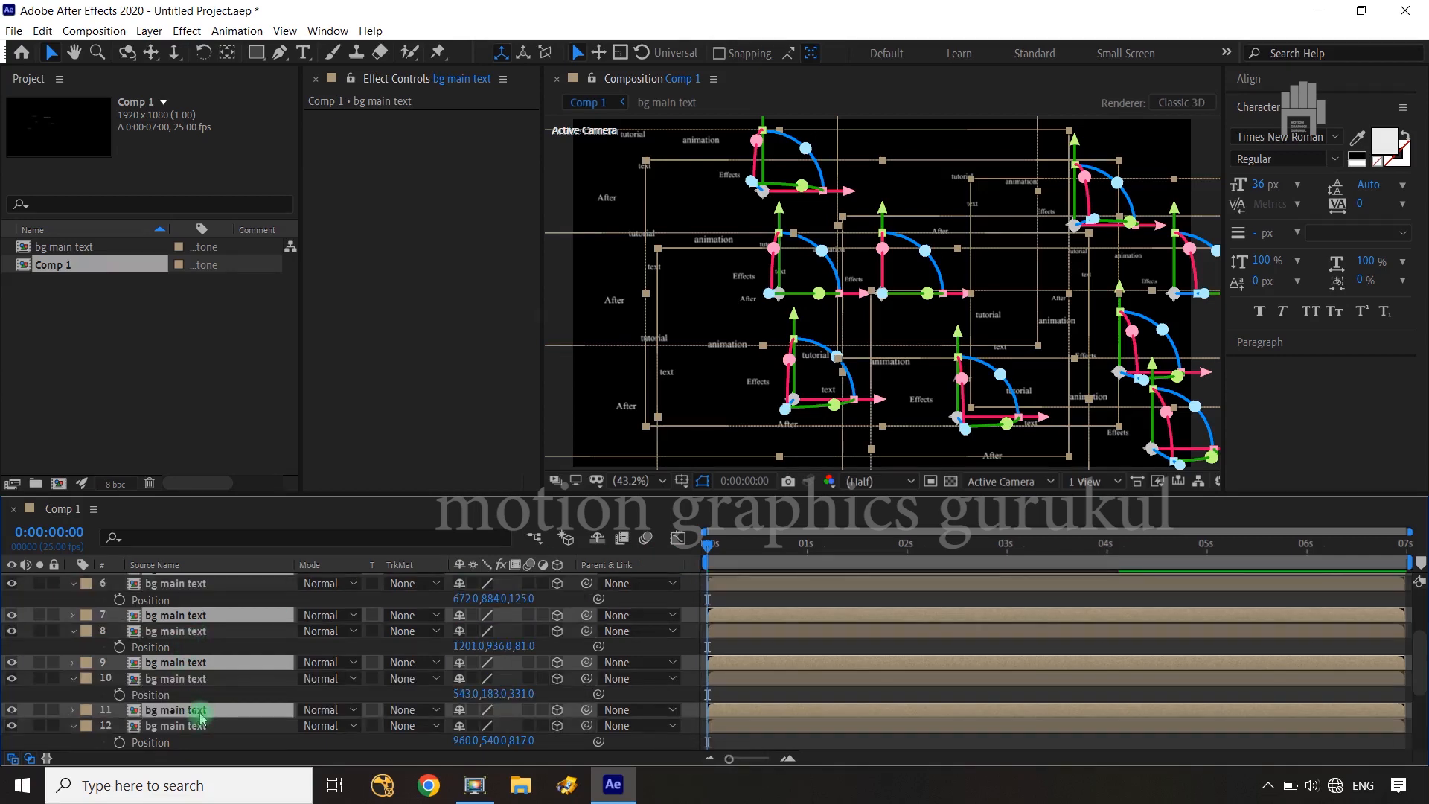
# Move the nine duplicated "bg main text" layers together to the top of the layer stack and reveal their Position property
pyautogui.moveTo(199, 712); pyautogui.dragTo(199, 596)
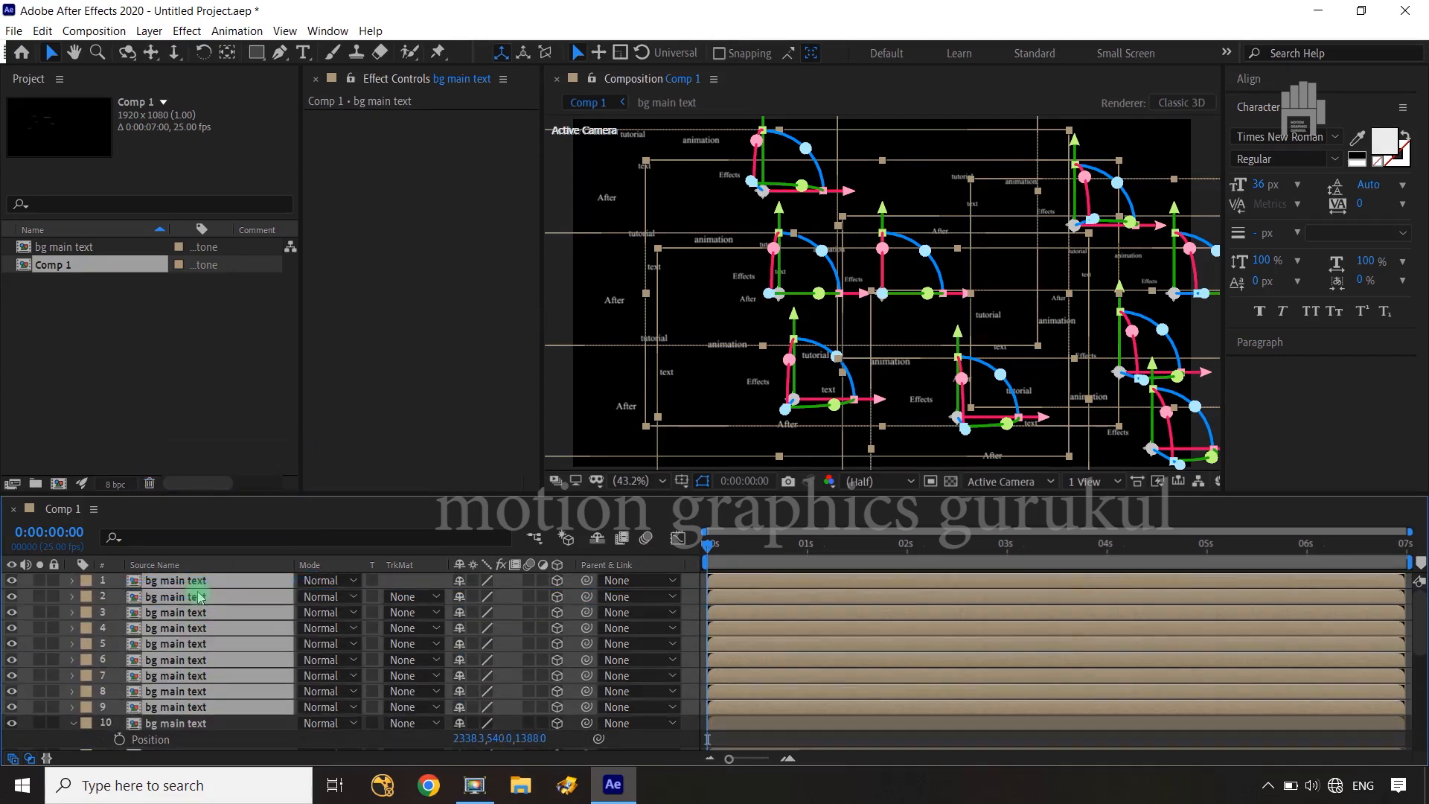
pyautogui.press('p')
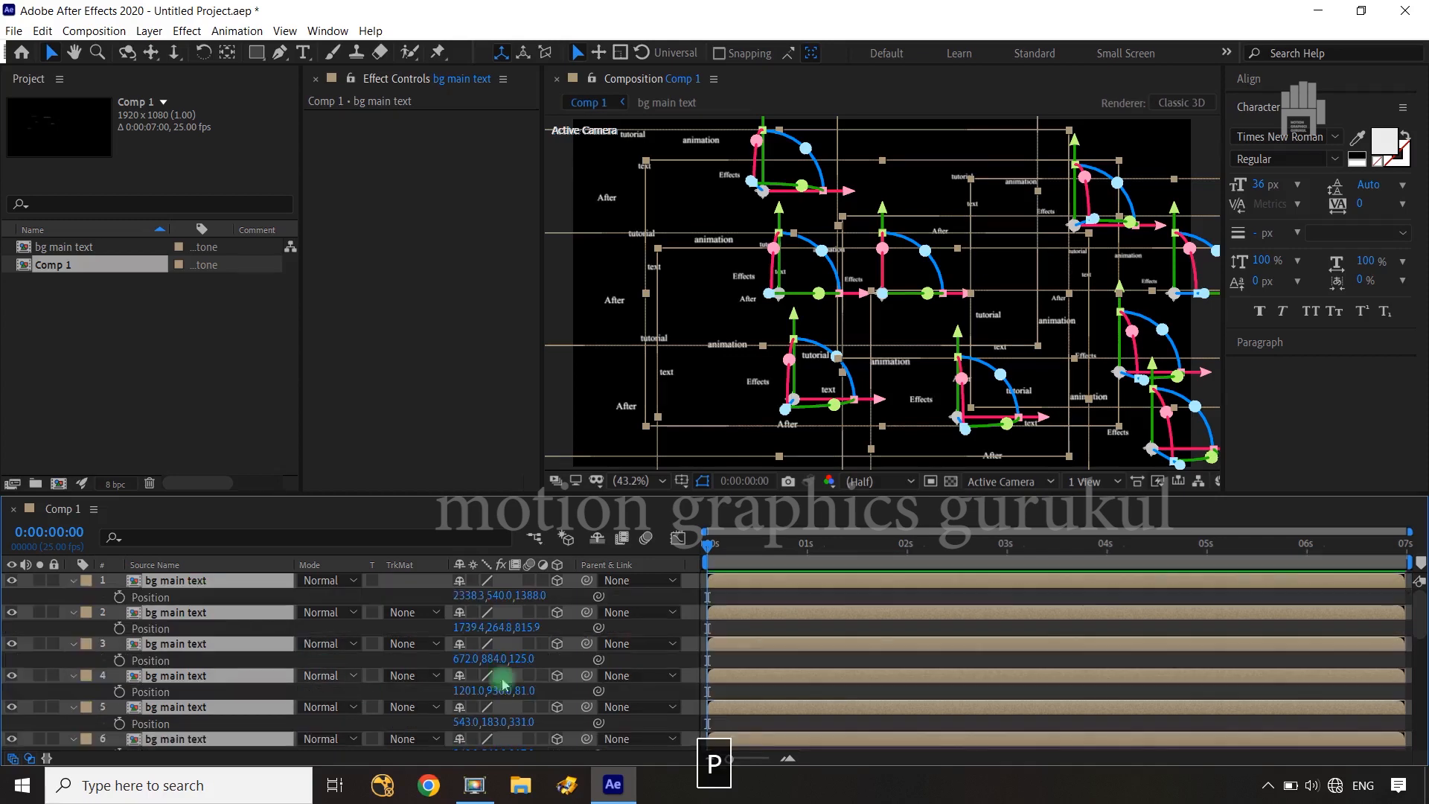
# Shift the nine duplicated "bg main text" layers together so the first sits at about X 2863, Y 414, Z 2050, and deselect them
pyautogui.moveTo(538, 594); pyautogui.dragTo(803, 574)
pyautogui.moveTo(1056, 572); pyautogui.dragTo(857, 572)
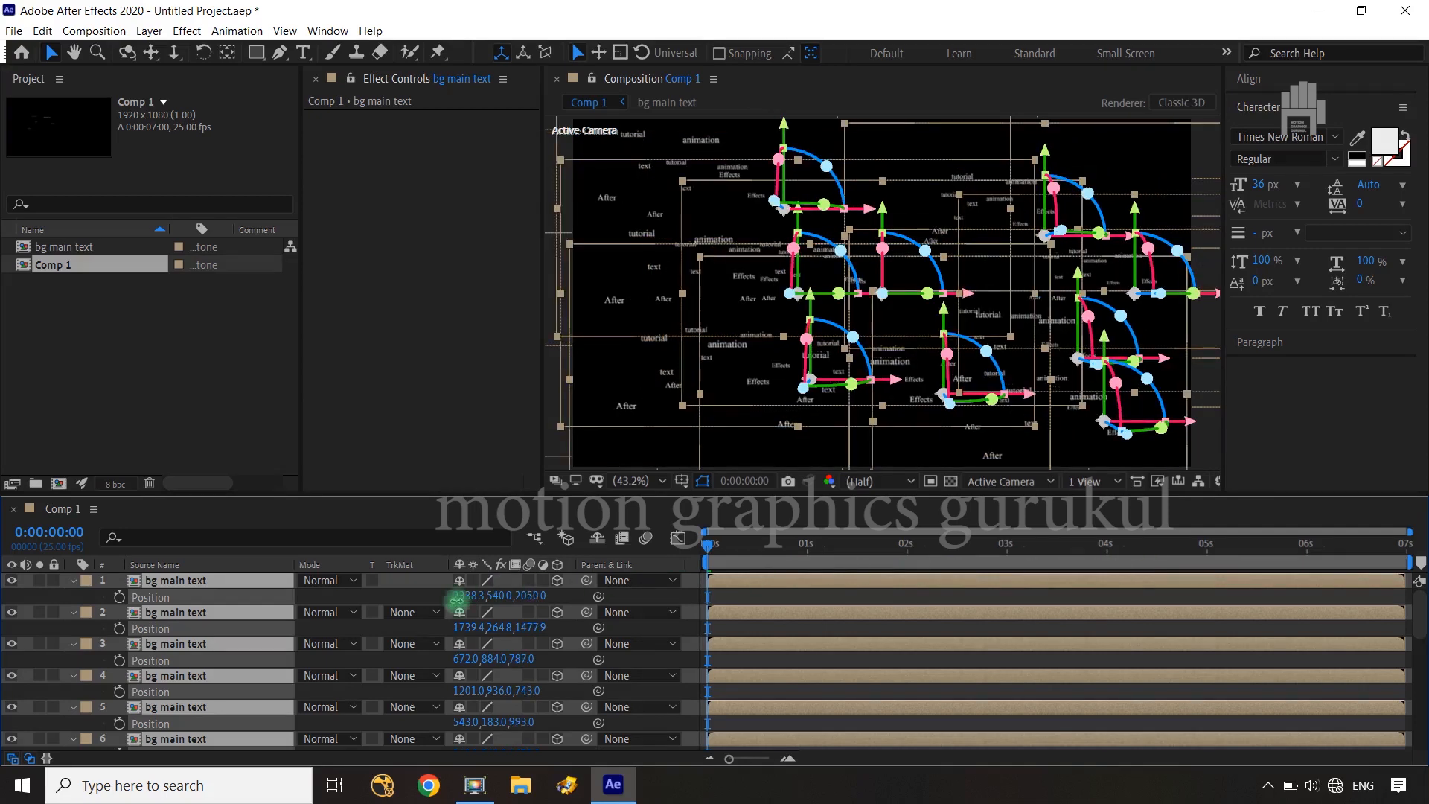
pyautogui.moveTo(457, 598); pyautogui.dragTo(922, 566)
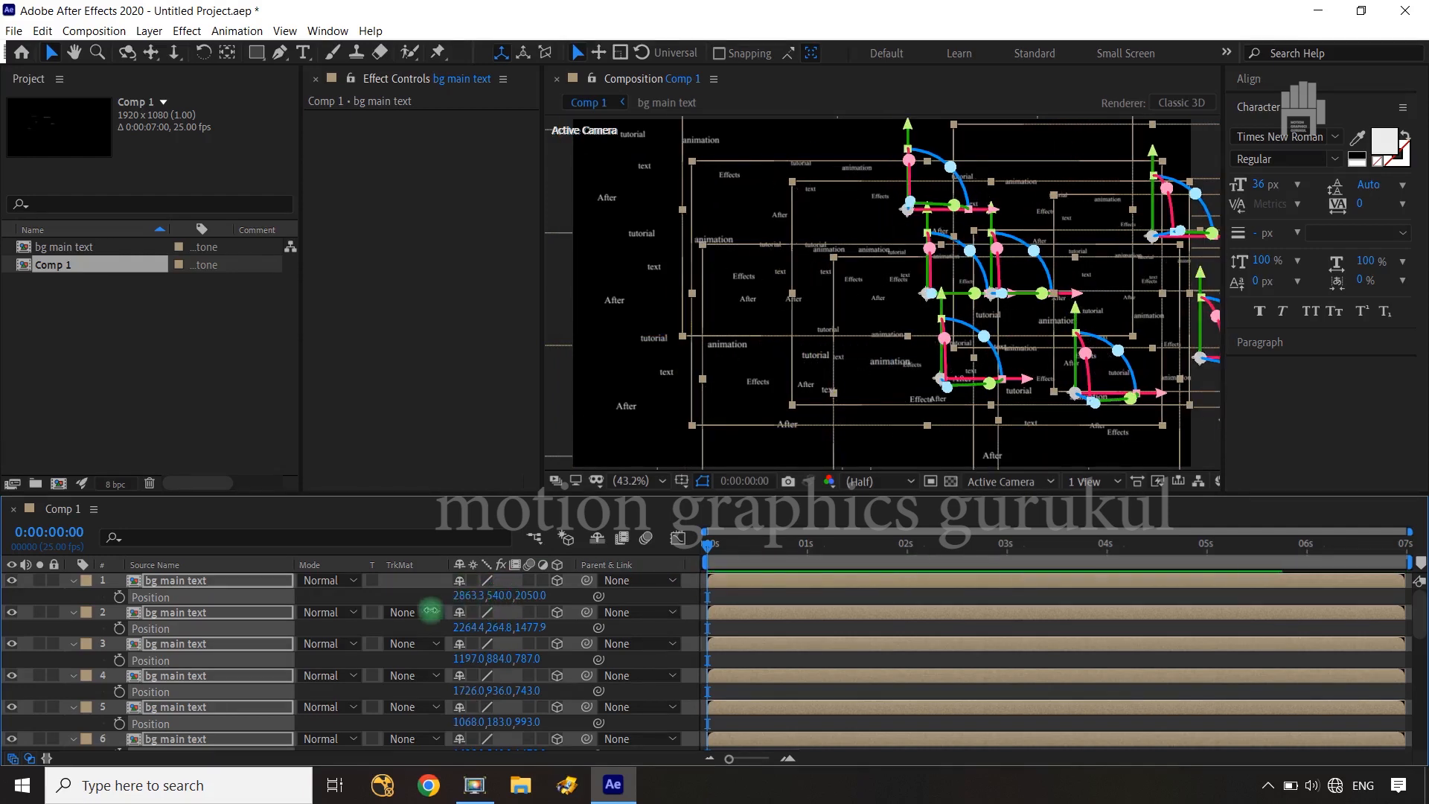
pyautogui.moveTo(431, 610); pyautogui.dragTo(369, 612)
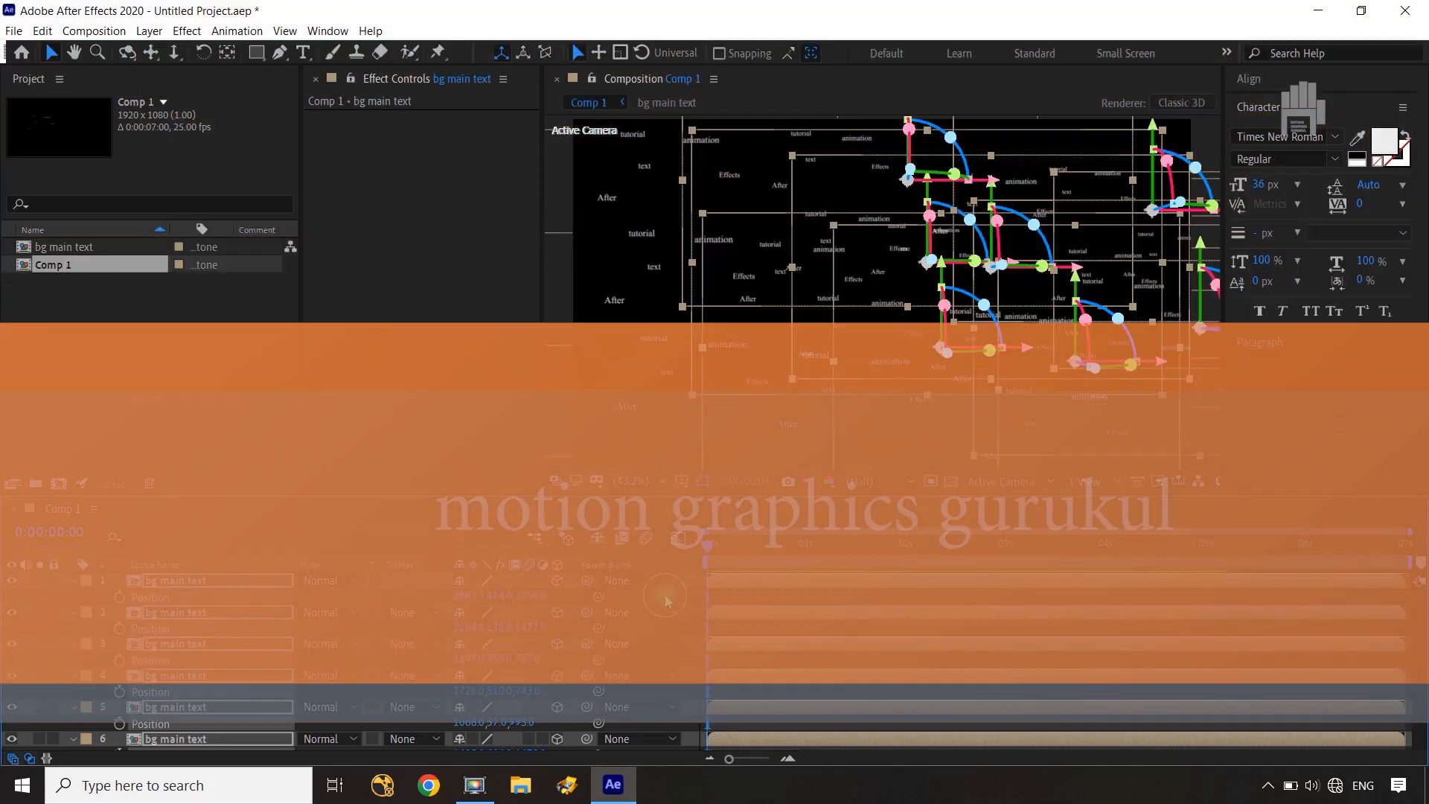
pyautogui.click(667, 598)
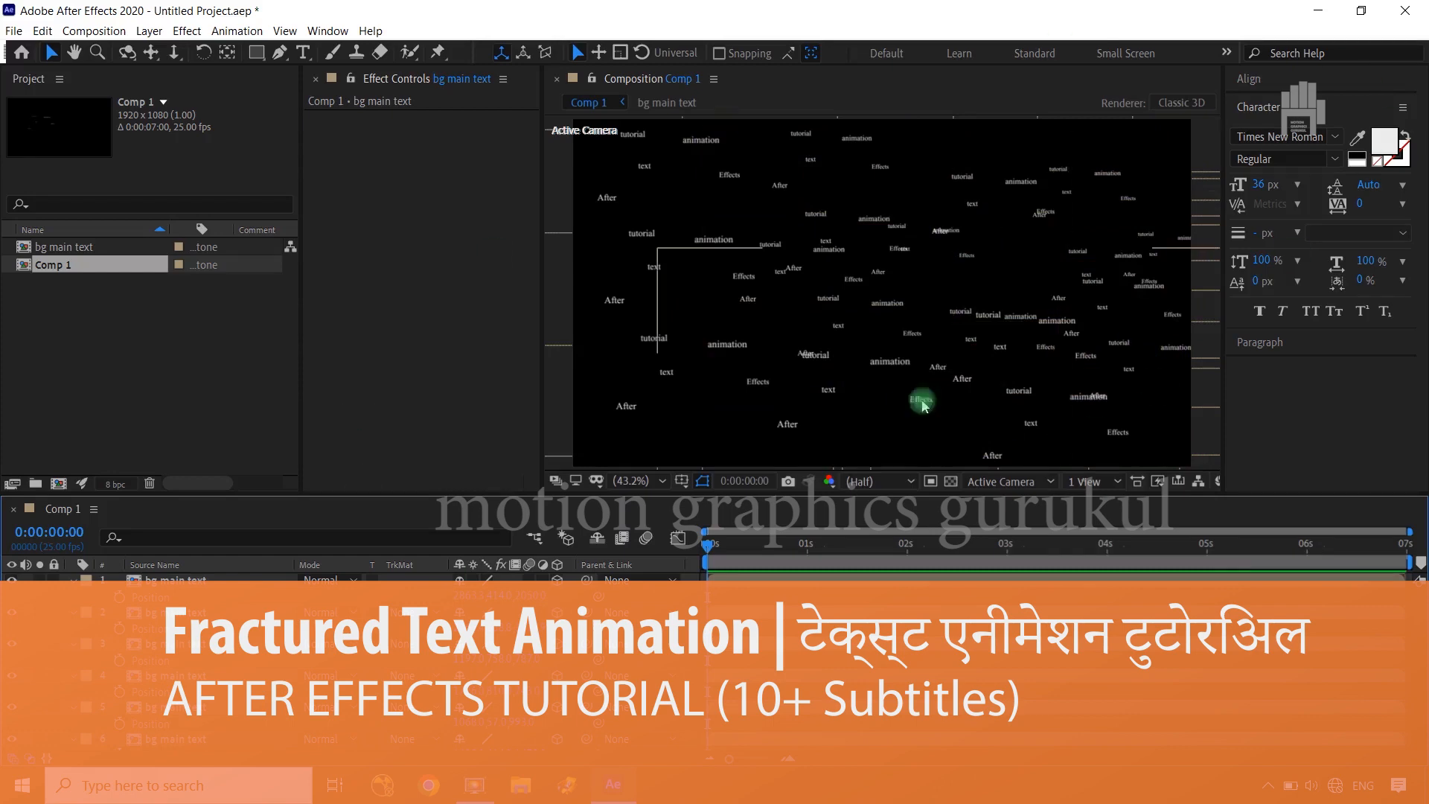
# Collapse the expanded Position properties of all eighteen "bg main text" layers in the timeline
pyautogui.click(73, 580)
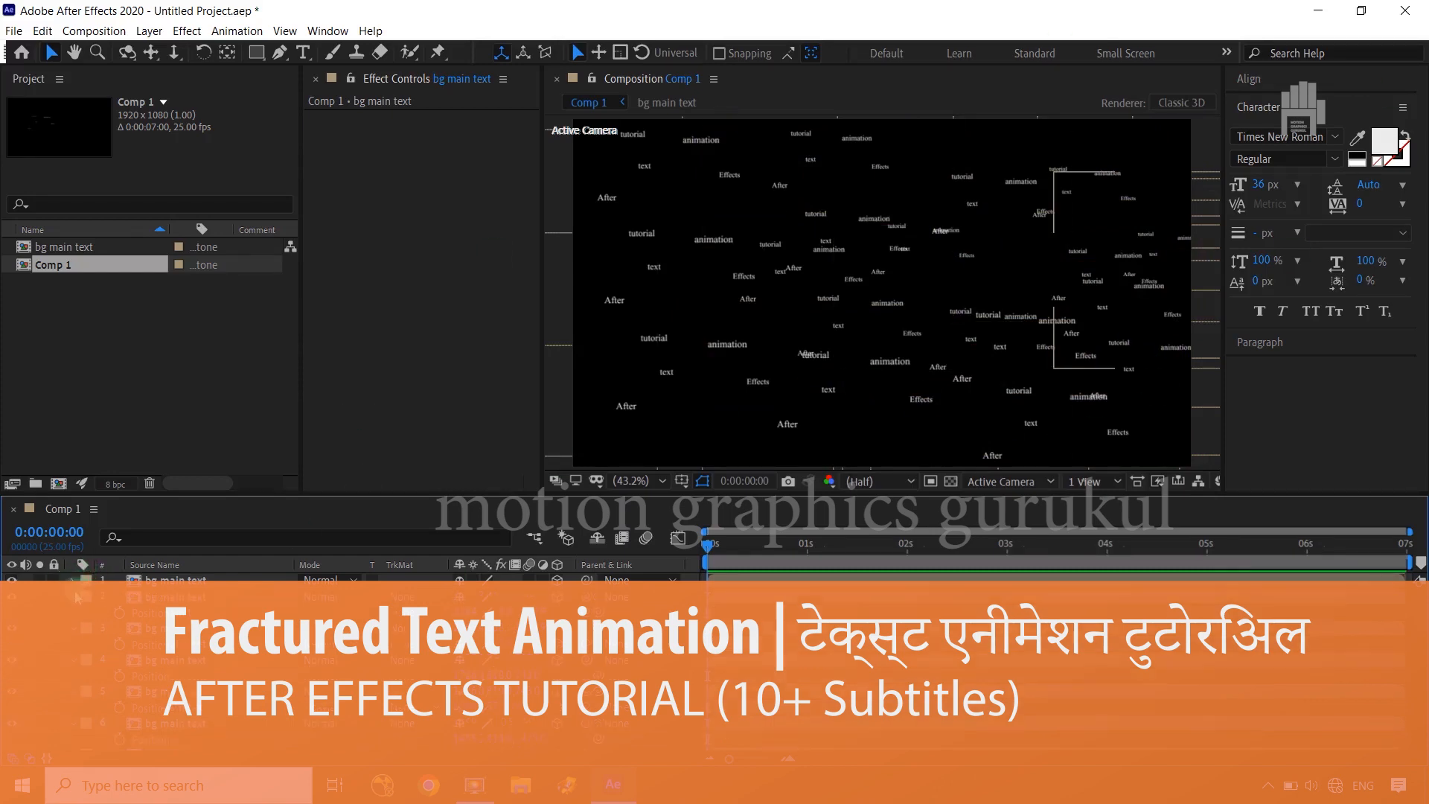
pyautogui.click(73, 597)
pyautogui.click(73, 613)
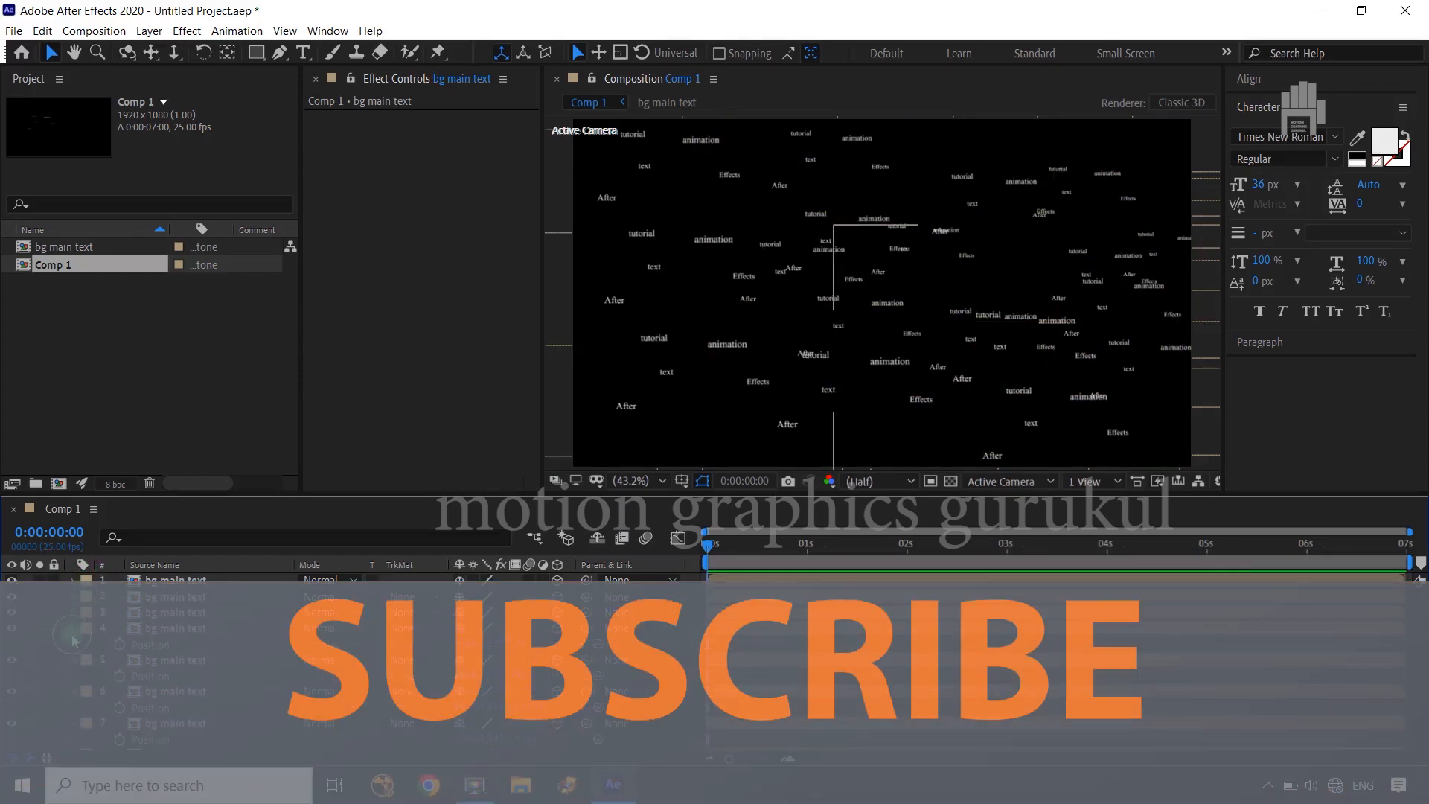
pyautogui.click(73, 628)
pyautogui.click(73, 644)
pyautogui.click(72, 661)
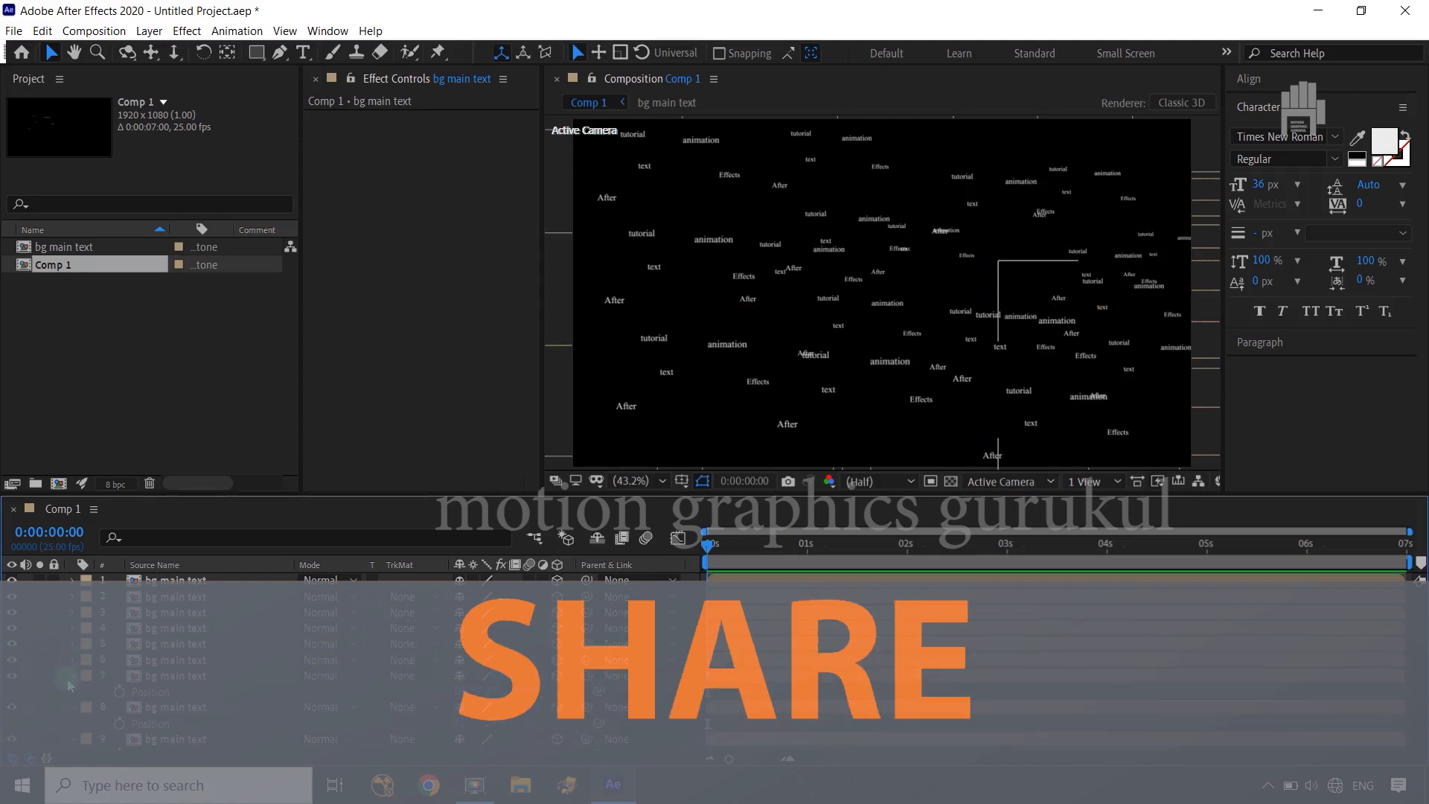
pyautogui.click(72, 677)
pyautogui.click(73, 691)
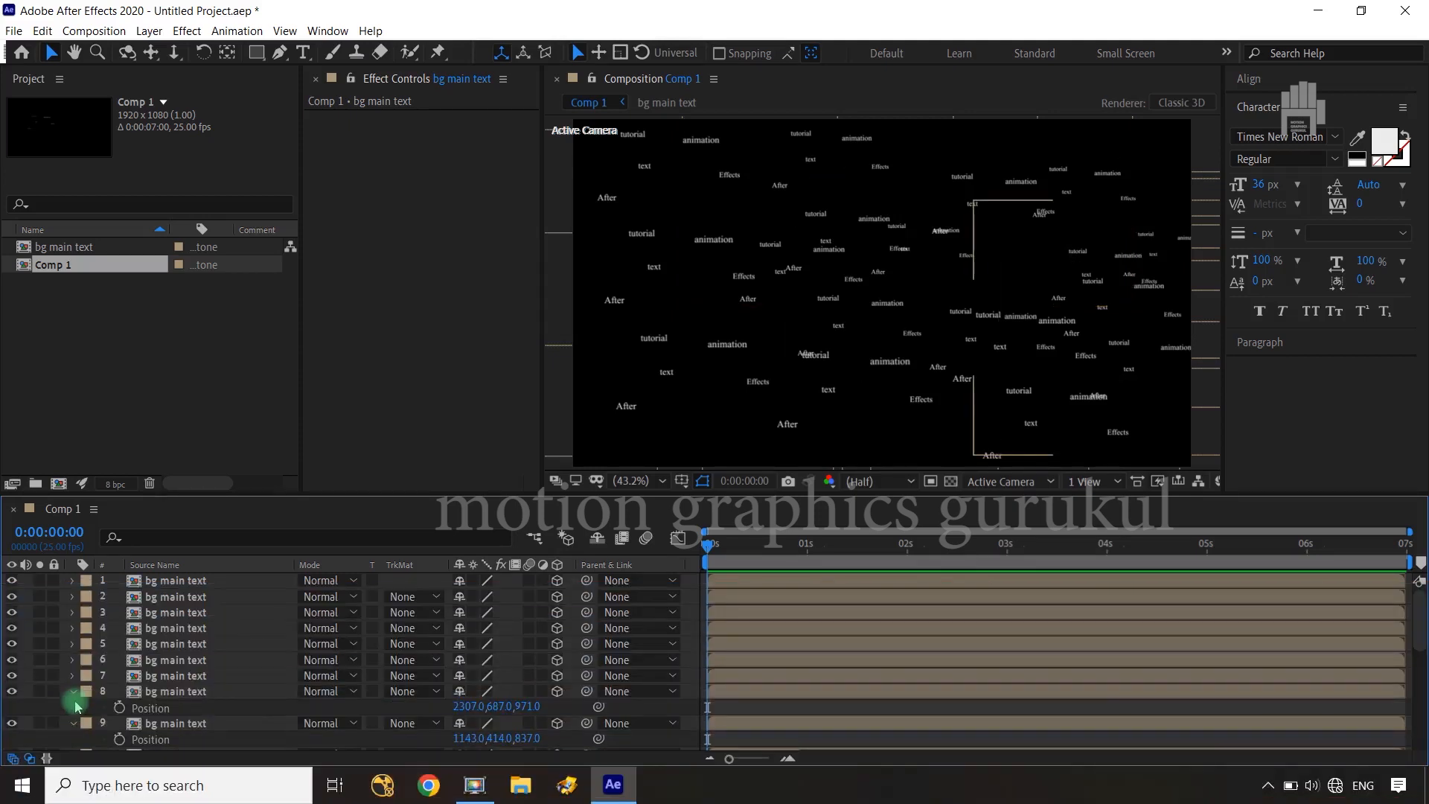
pyautogui.click(73, 710)
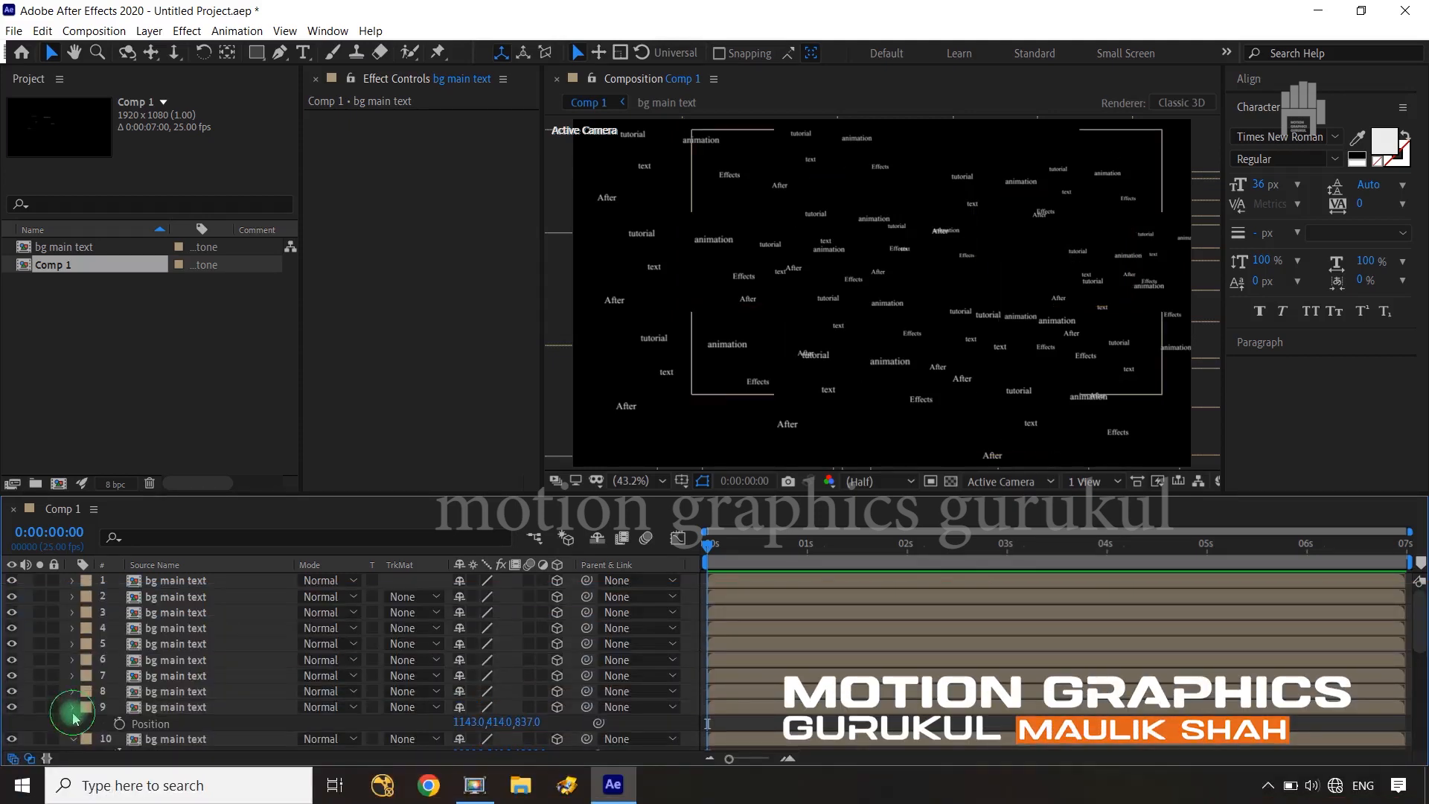
pyautogui.click(73, 723)
pyautogui.scroll(-1, 125, 735)
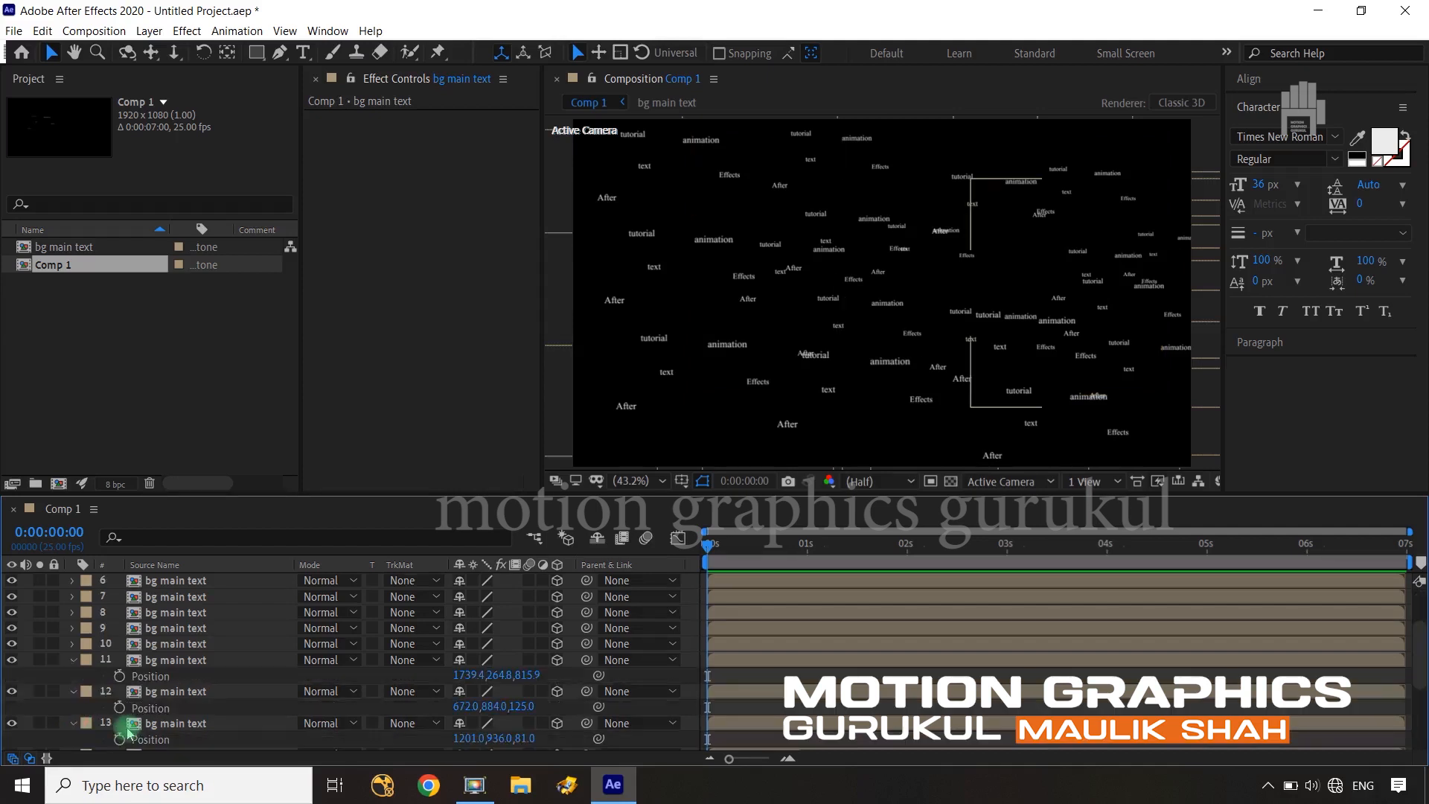
pyautogui.click(73, 660)
pyautogui.click(73, 676)
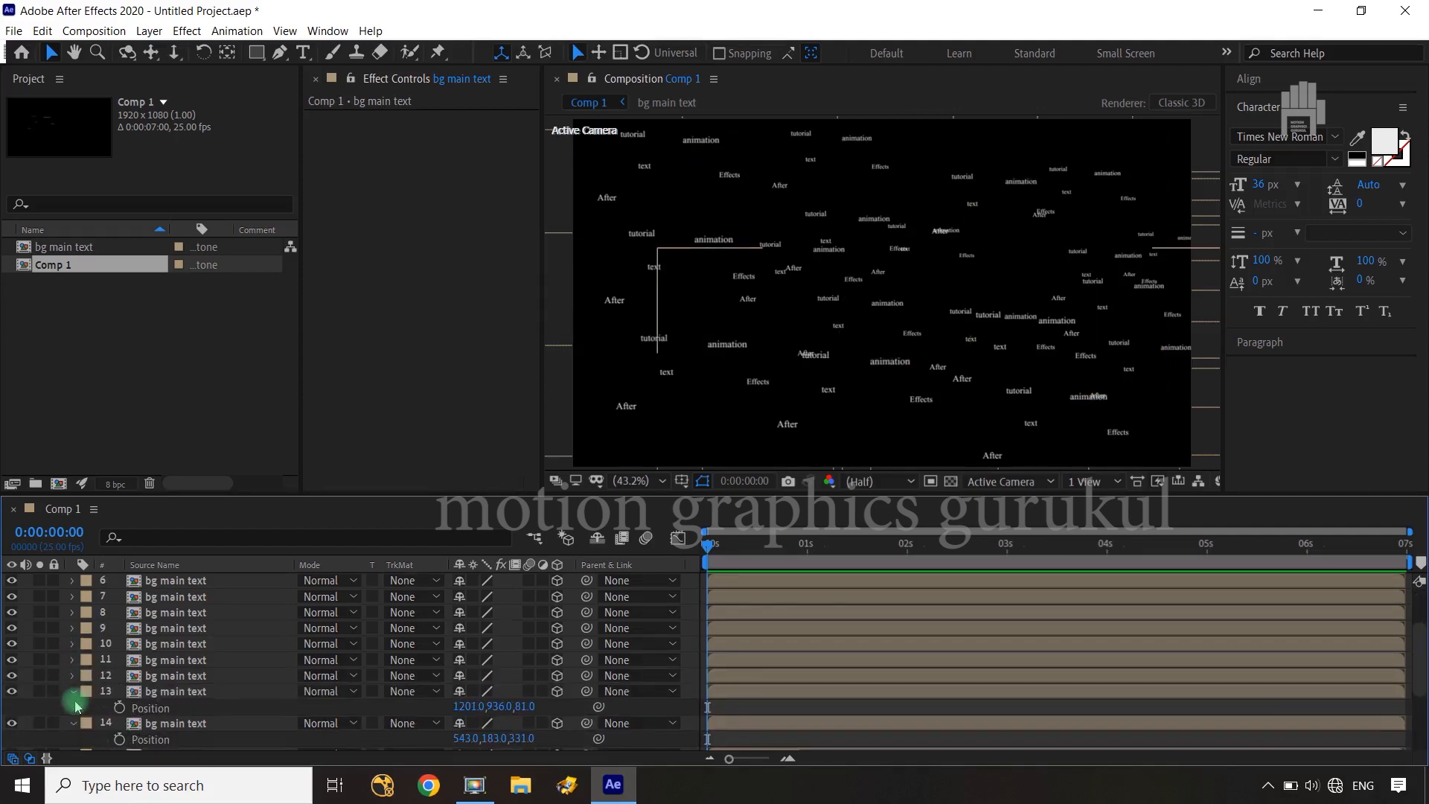
pyautogui.click(73, 692)
pyautogui.click(73, 710)
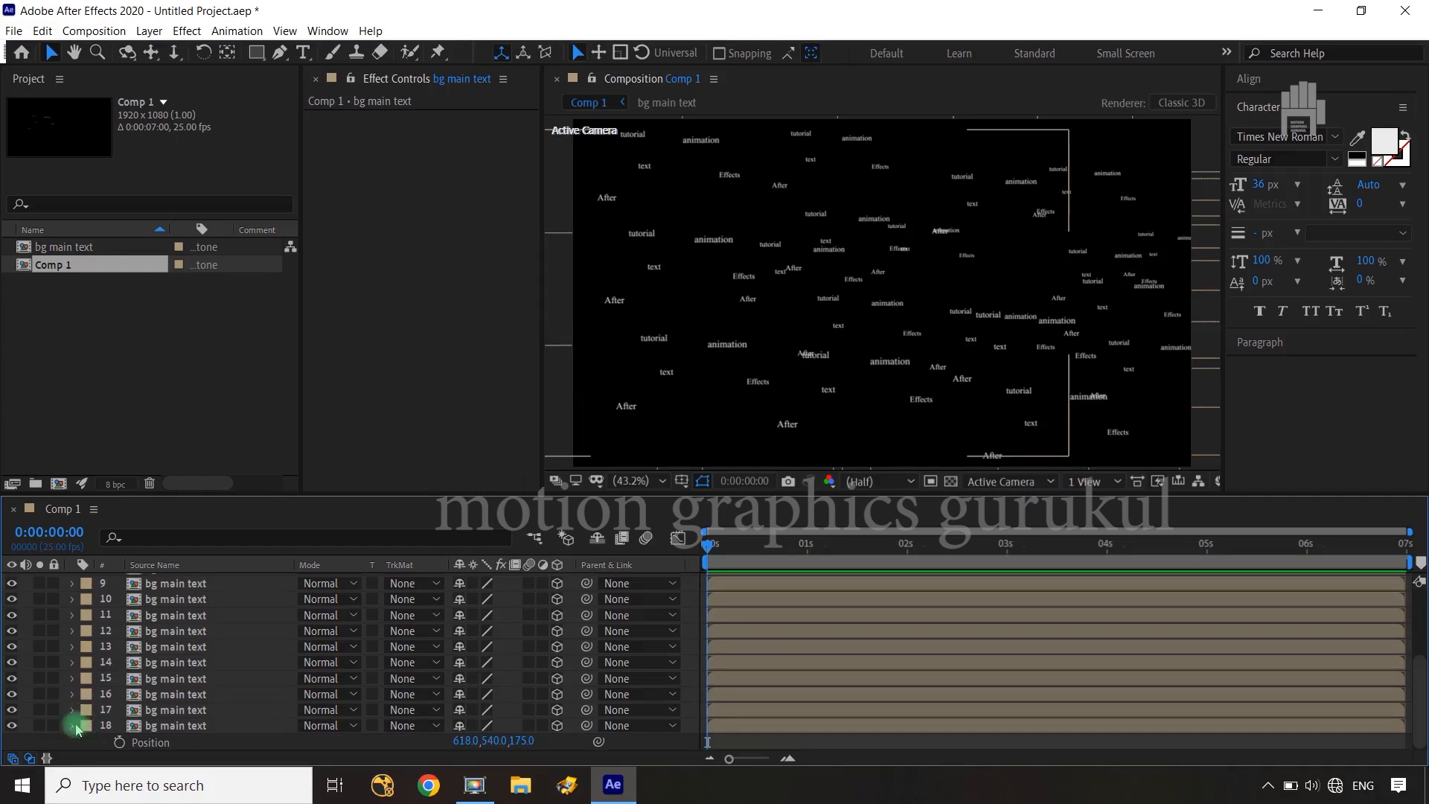
pyautogui.click(74, 726)
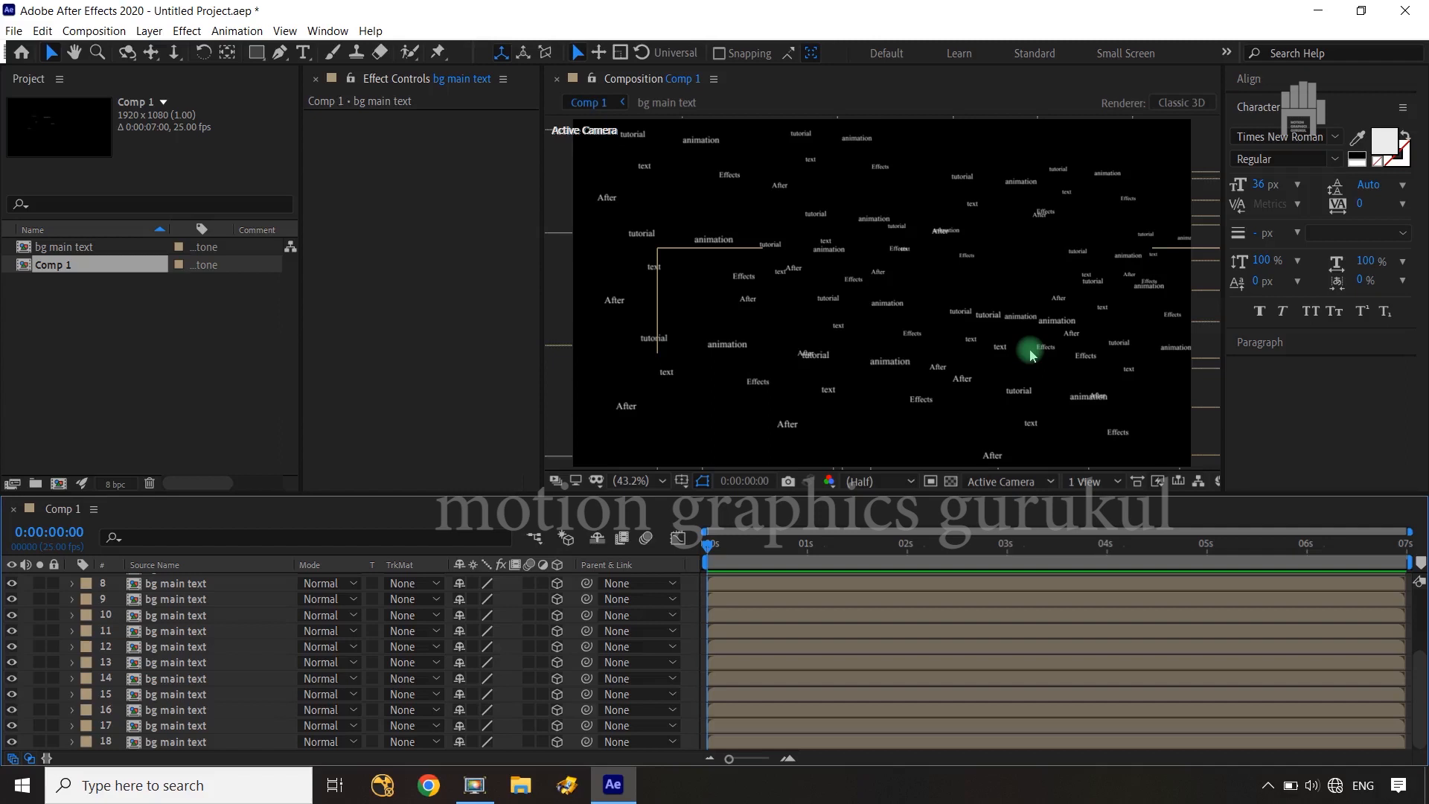
# Add a two-node camera named Camera 1 to Comp 1 using the 35mm preset
pyautogui.click(277, 622)
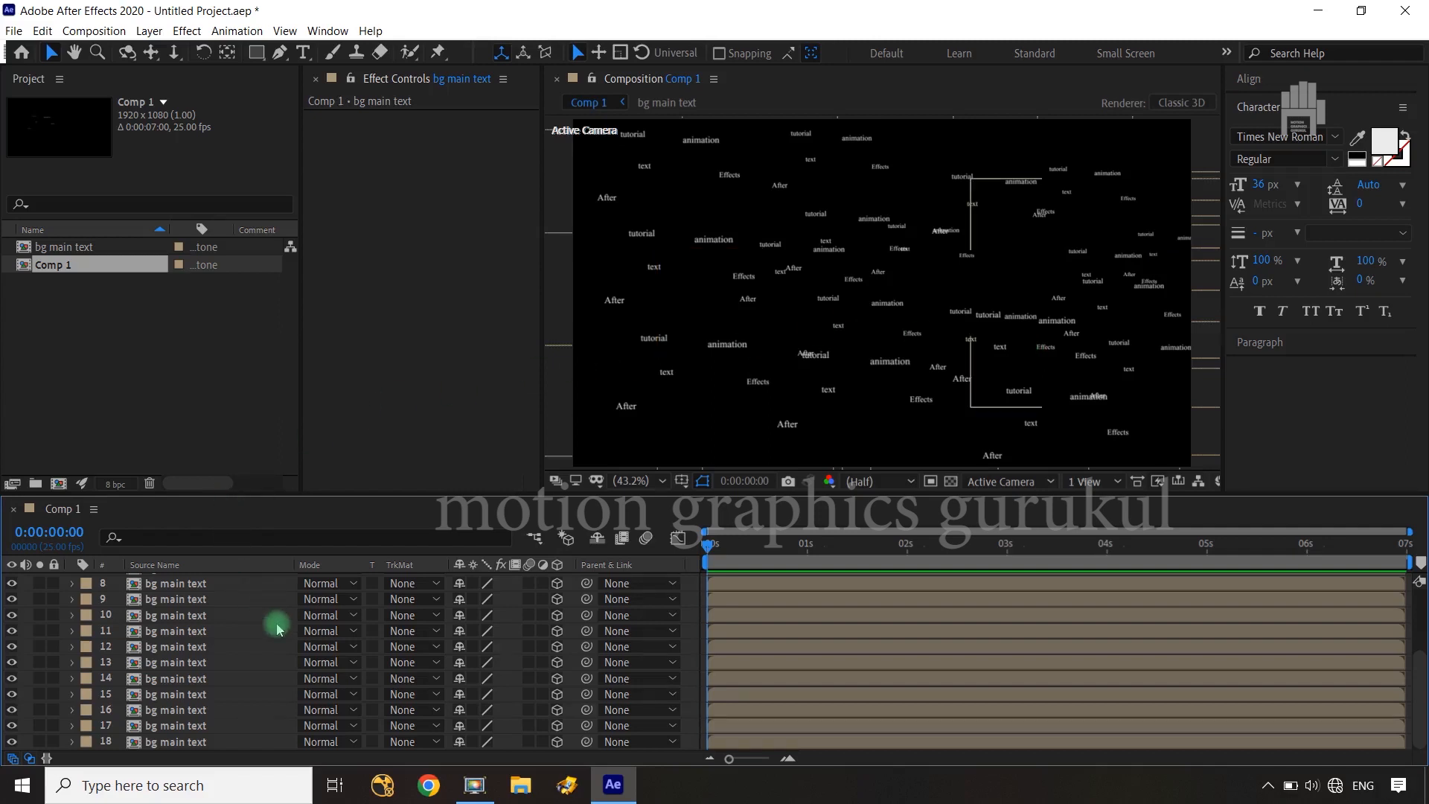
pyautogui.scroll(3, 277, 629)
pyautogui.click(278, 629)
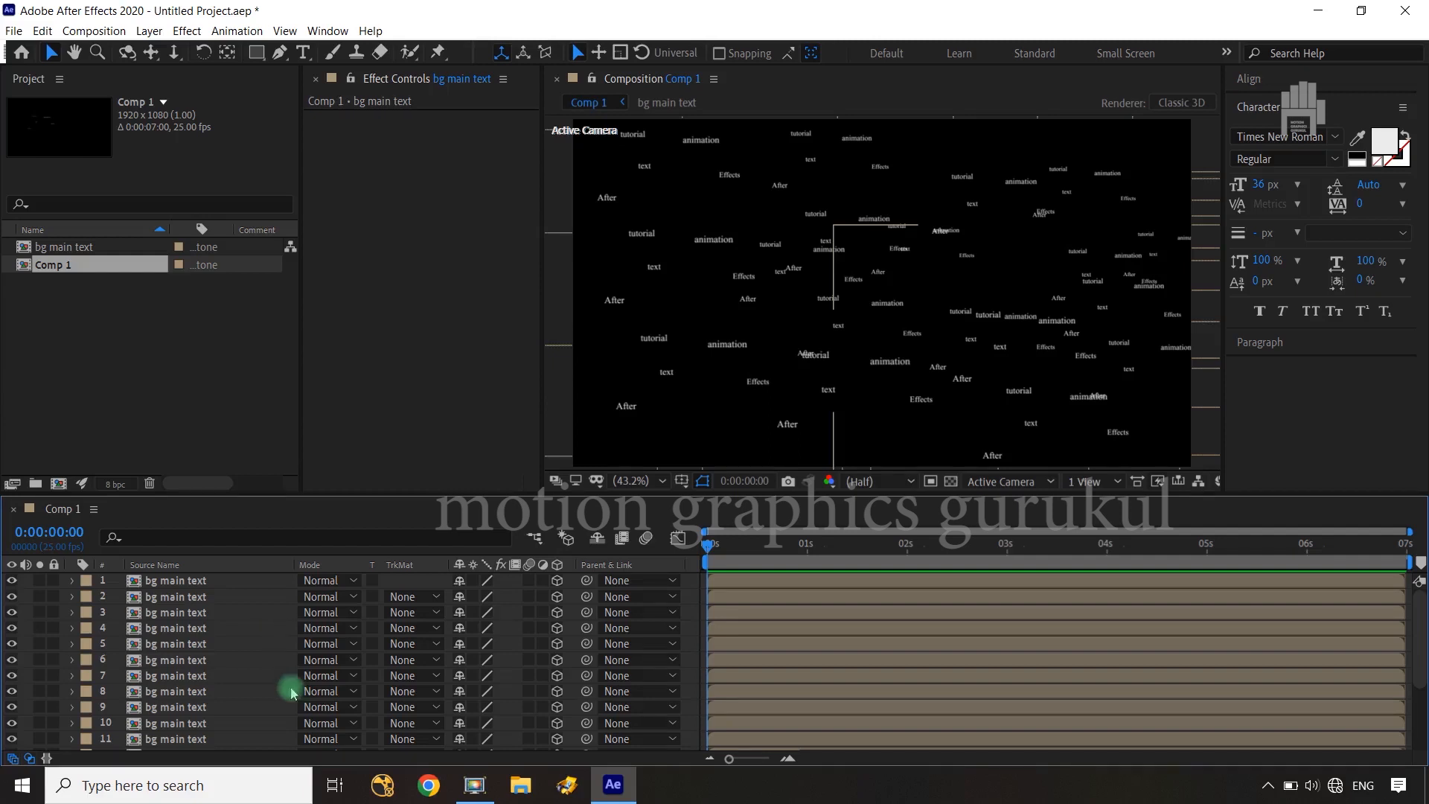
pyautogui.click(512, 622)
pyautogui.rightClick(513, 622)
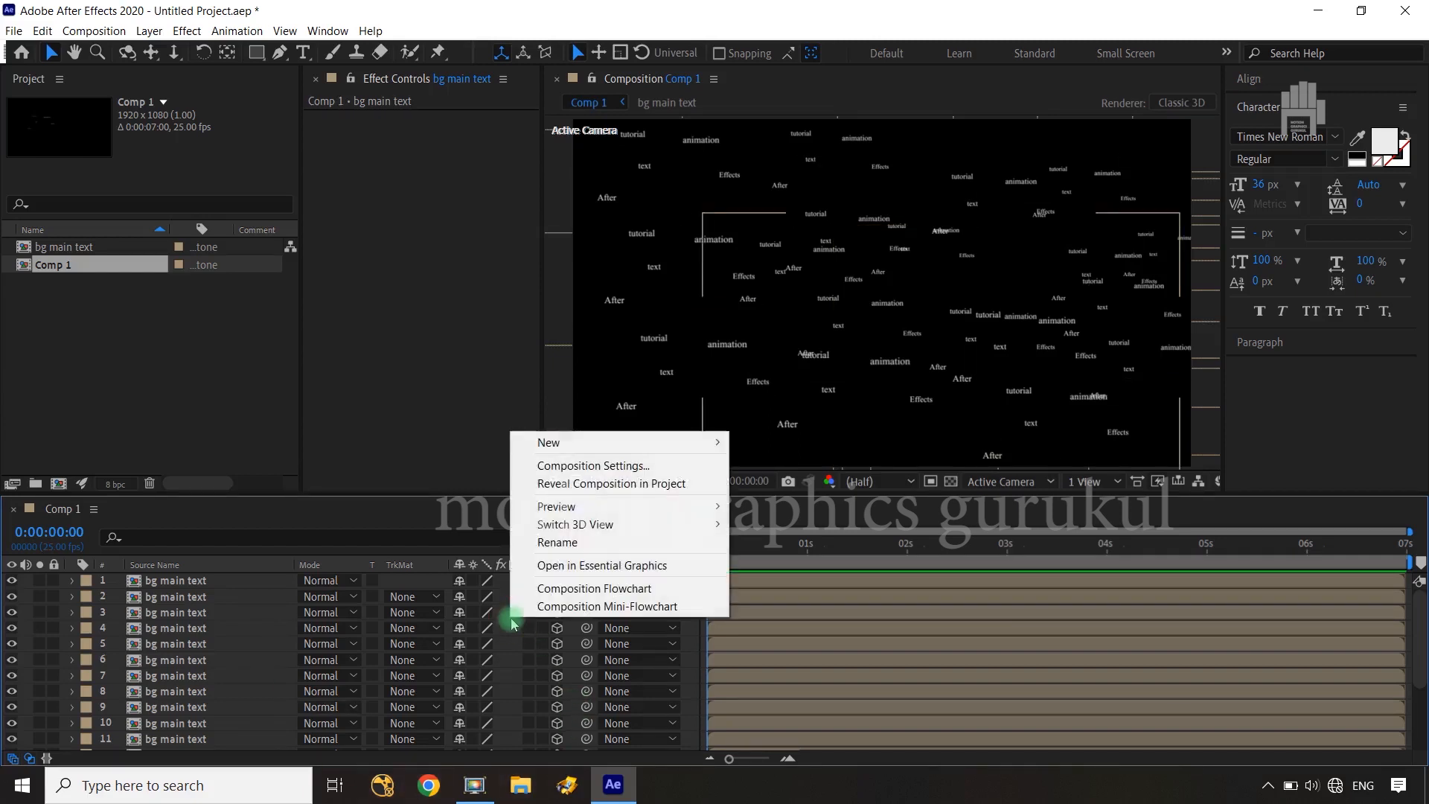
pyautogui.click(576, 444)
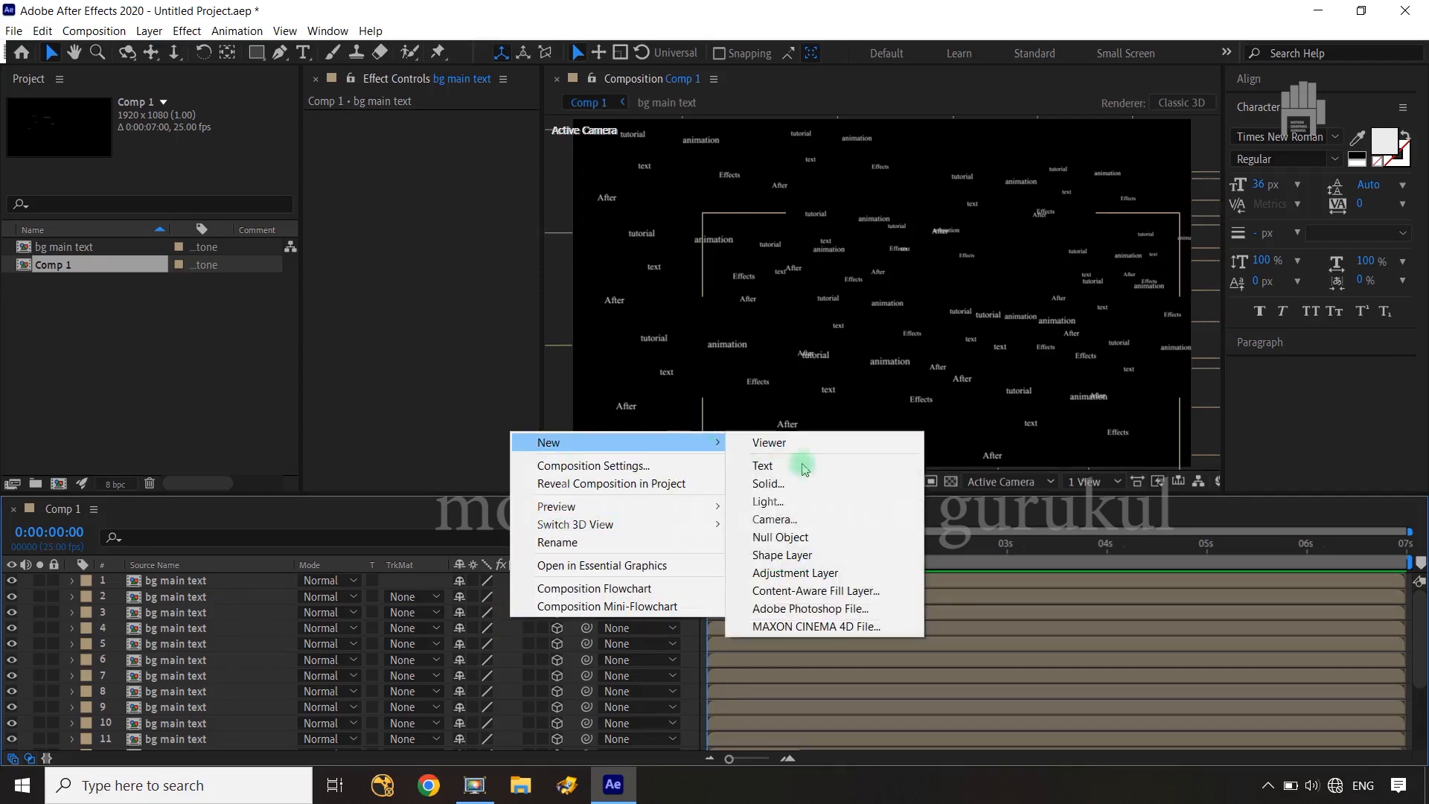
pyautogui.click(809, 523)
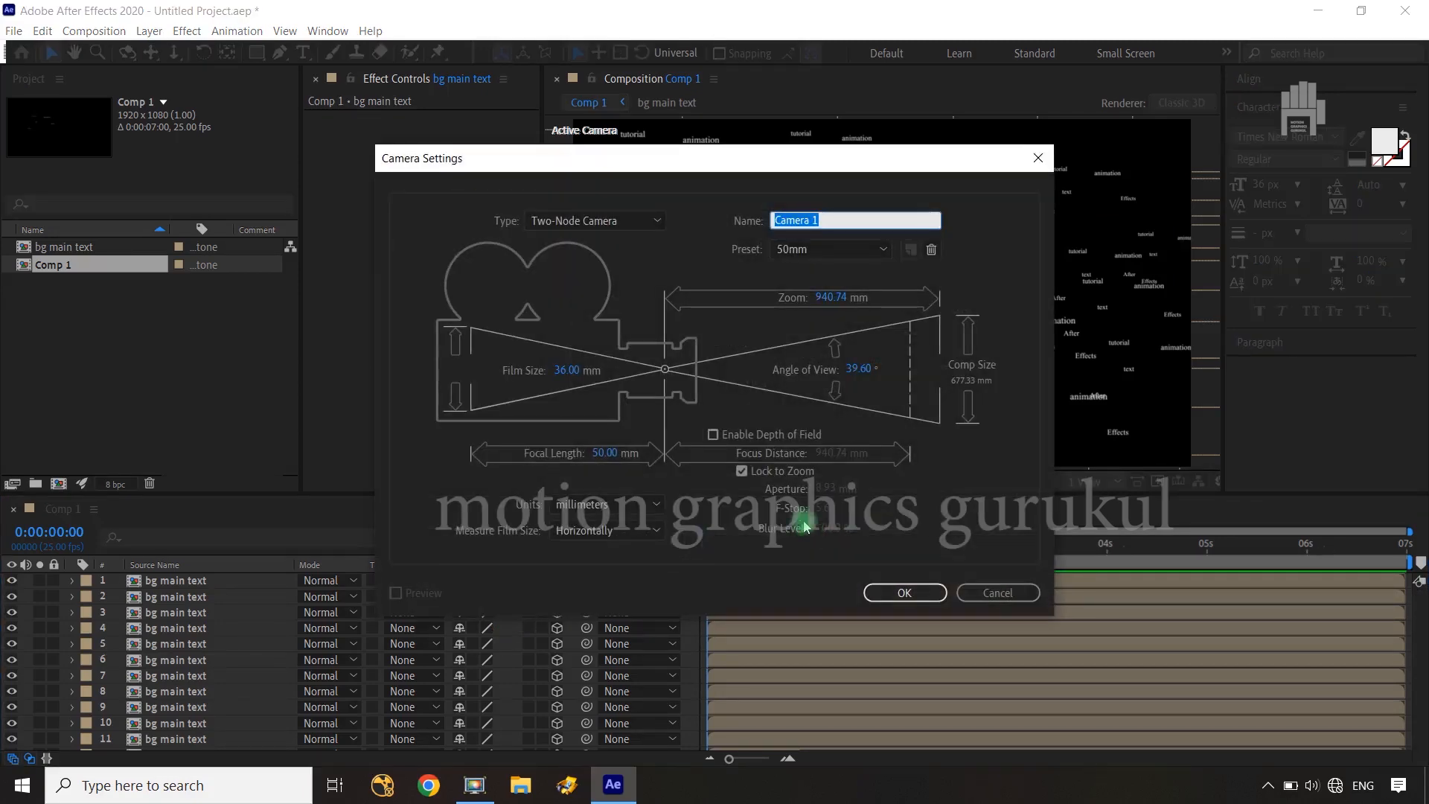
pyautogui.click(824, 249)
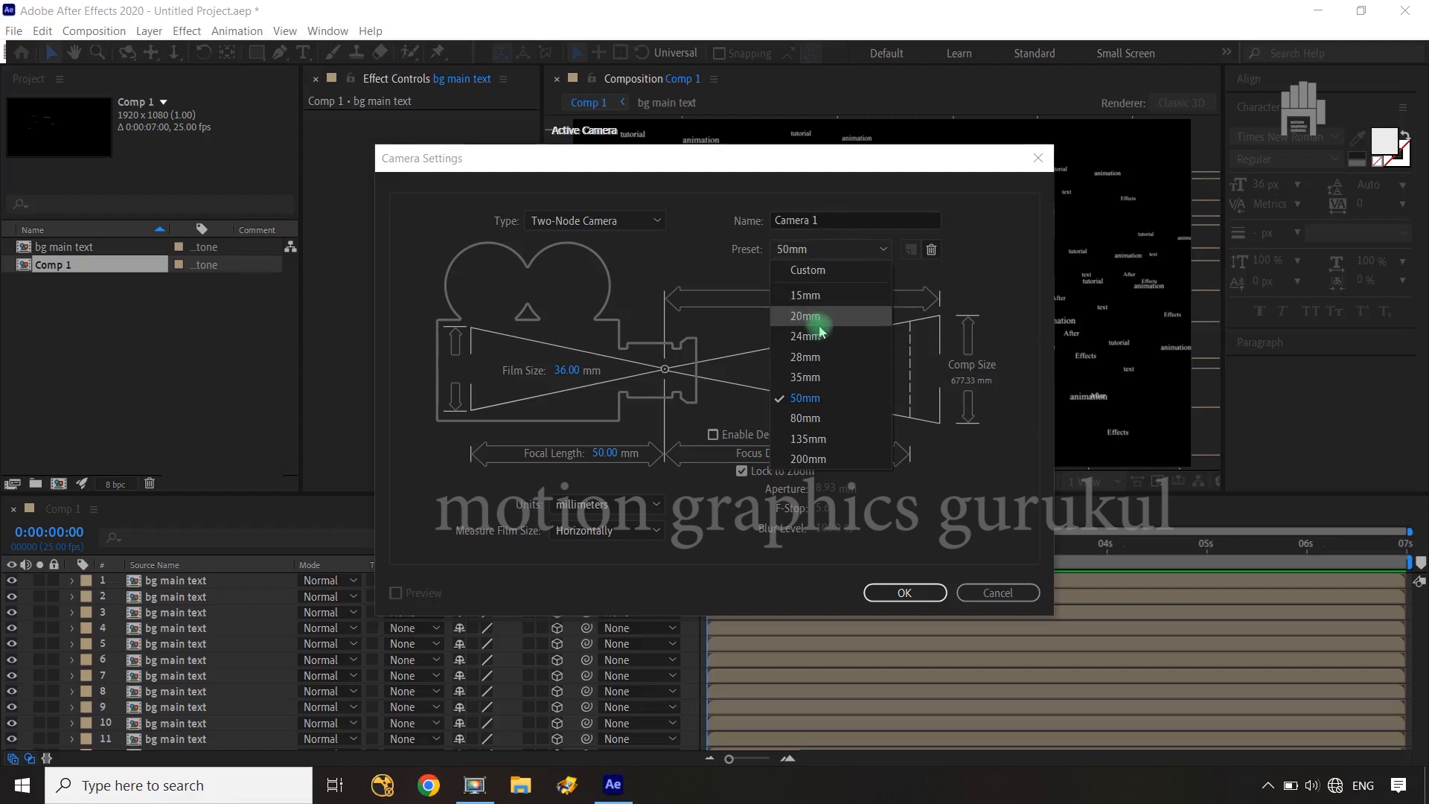
pyautogui.click(815, 376)
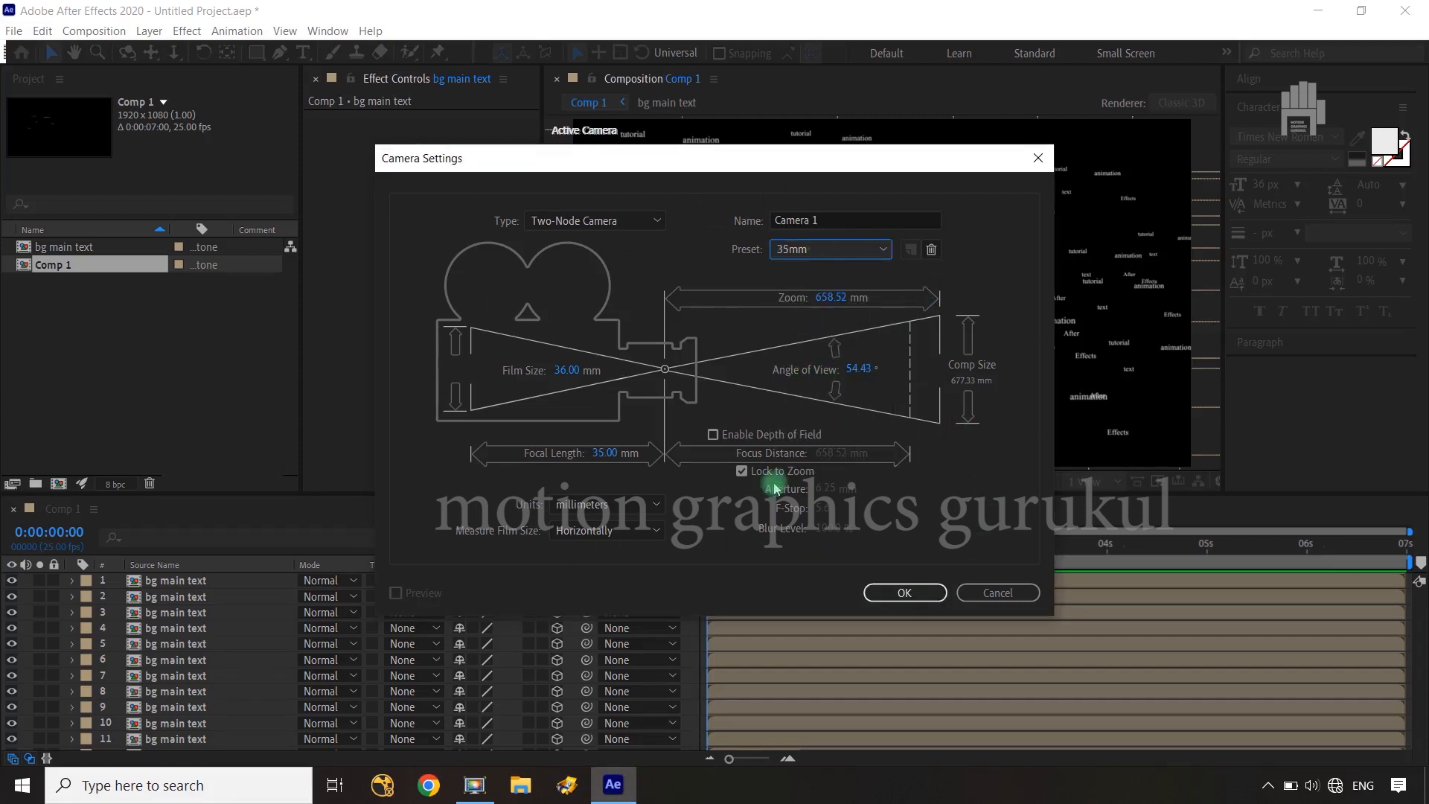
pyautogui.click(908, 592)
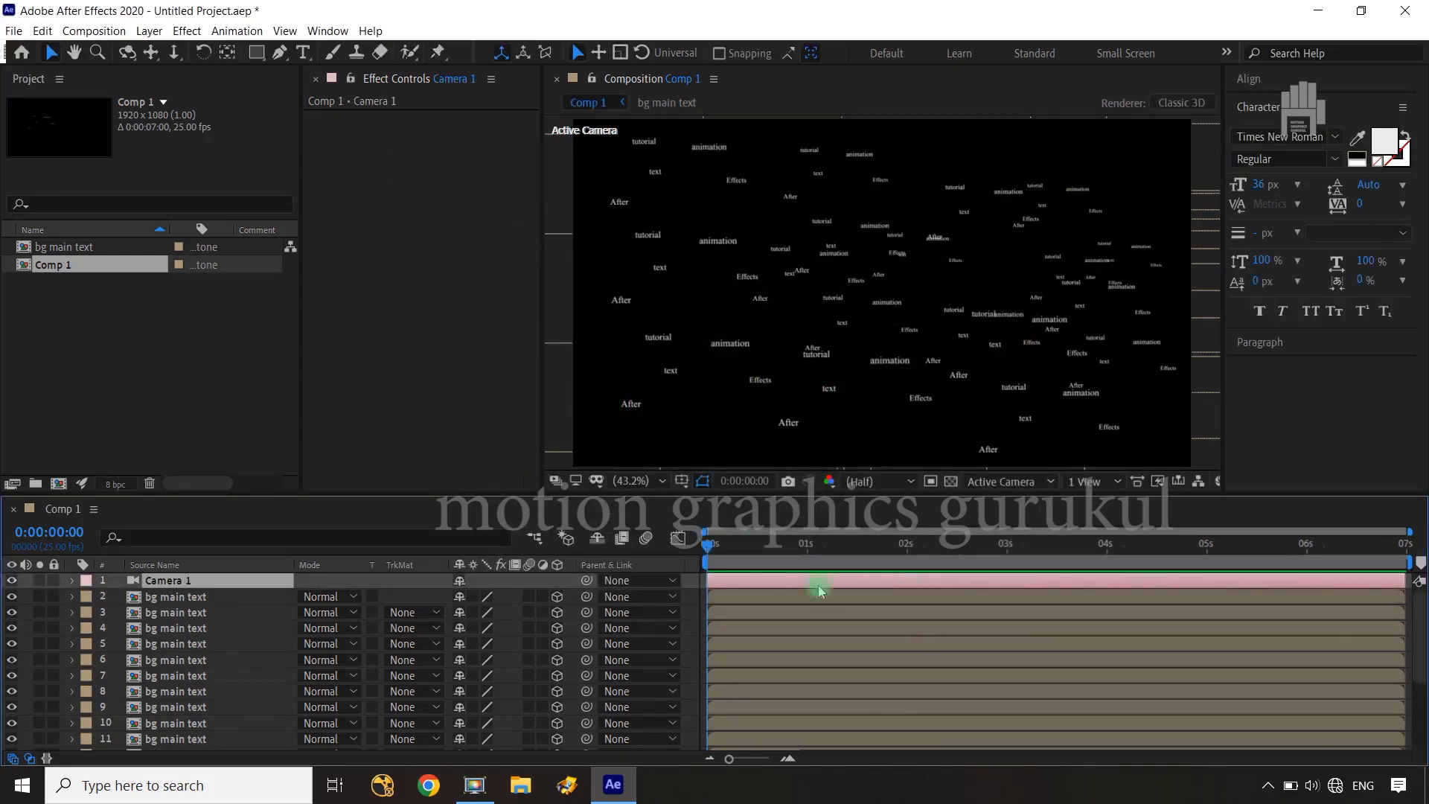
# Switch to the Top view and move the distant "bg main text" layer 11 left along its X axis, over the composition's width
pyautogui.click(1056, 480)
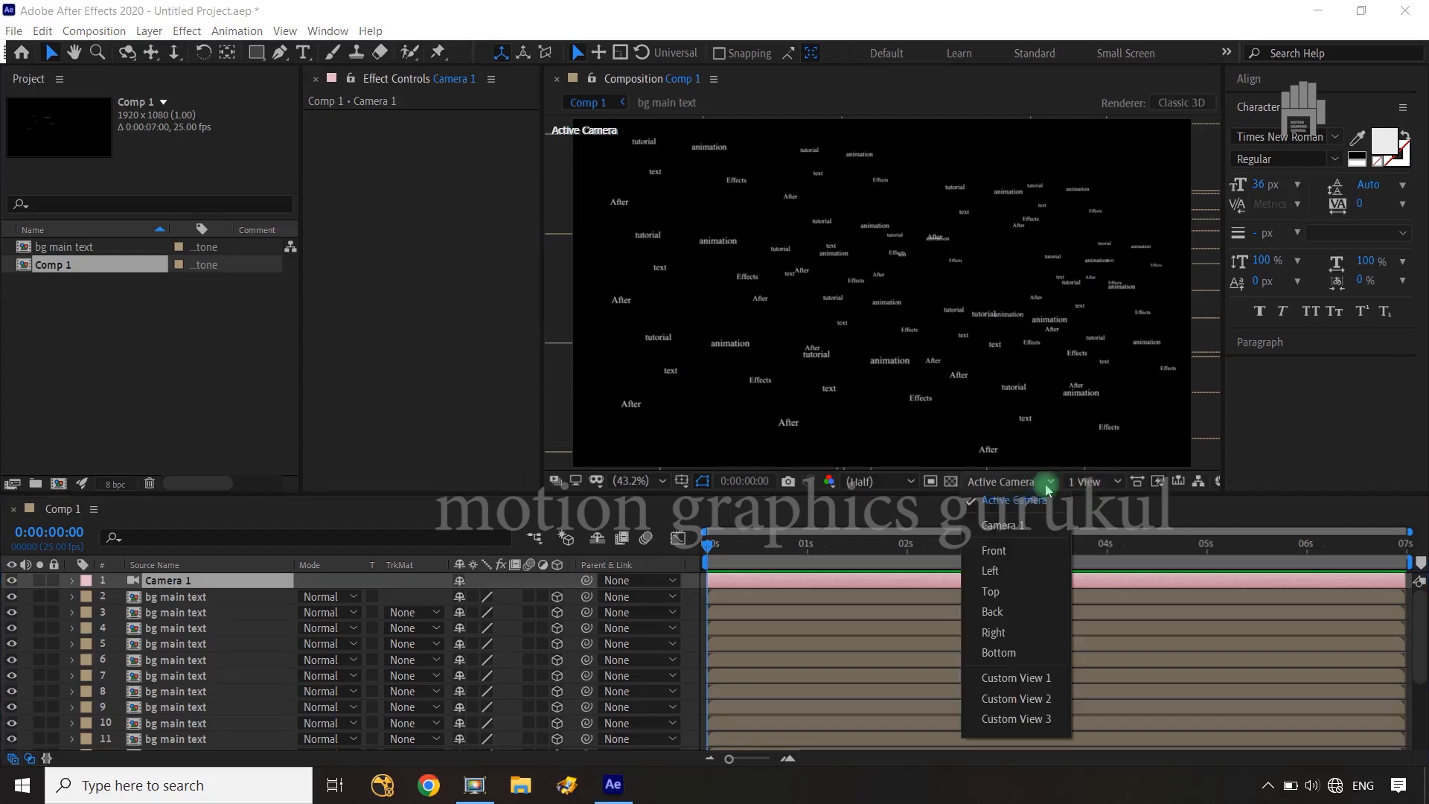
pyautogui.click(1001, 593)
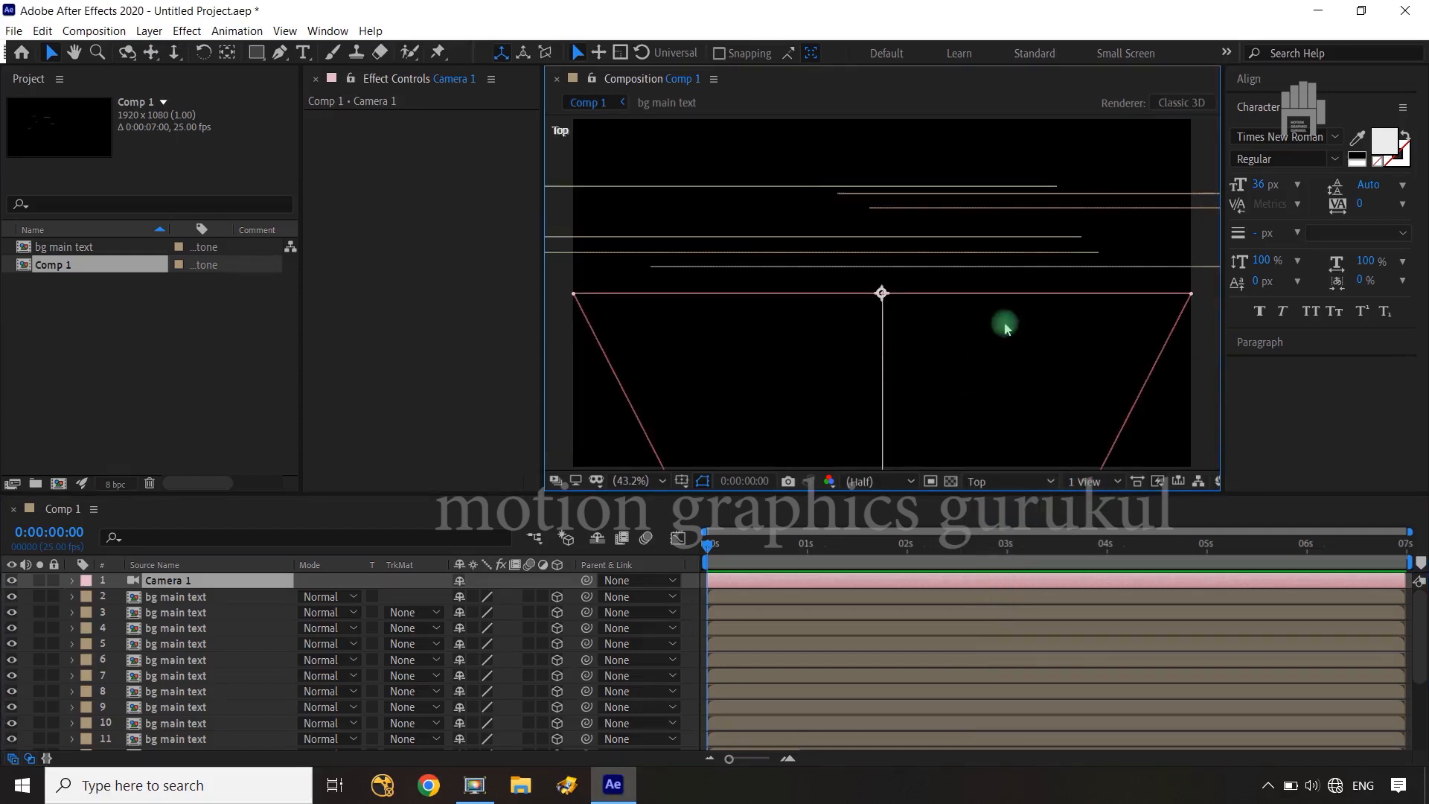
pyautogui.press(',')
pyautogui.press(',')
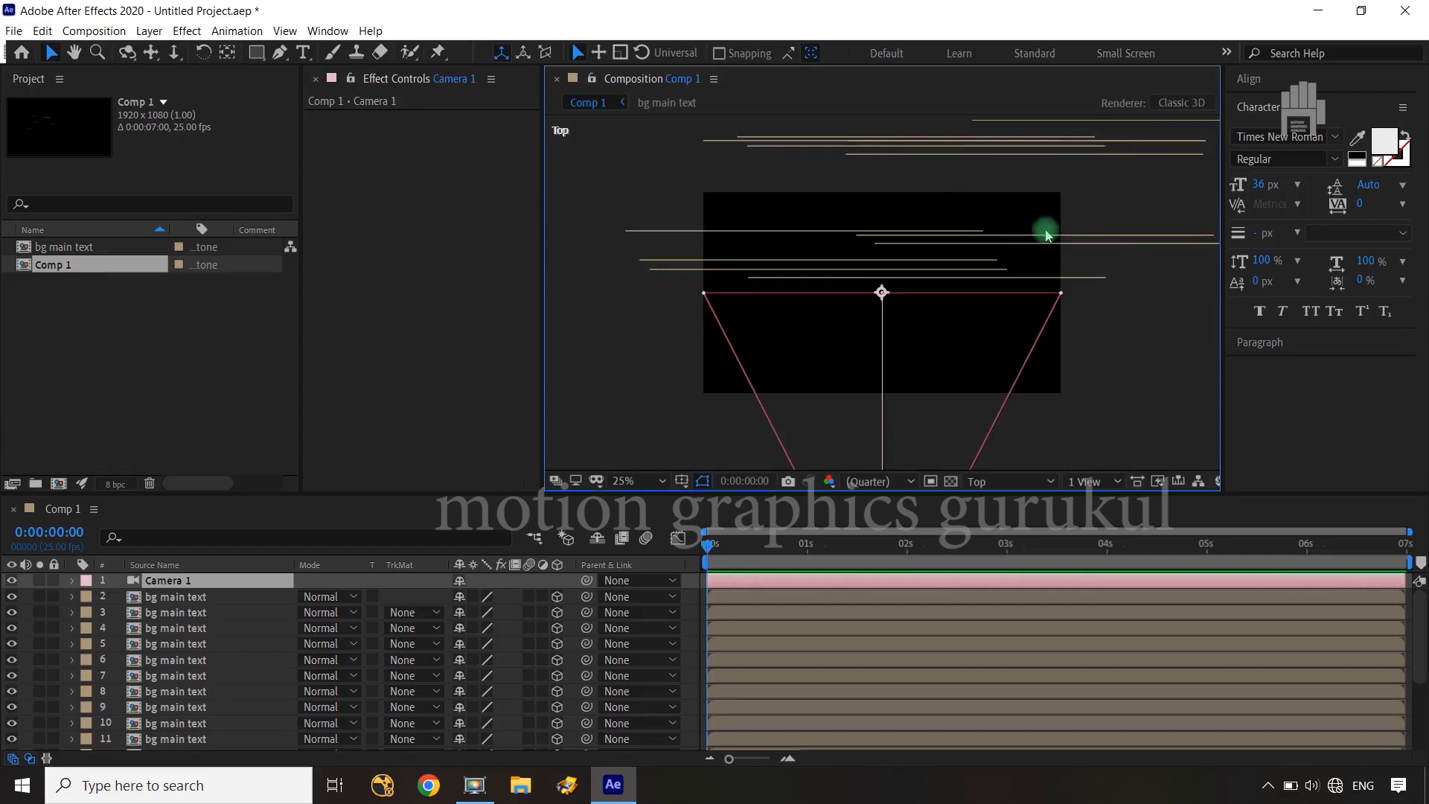
pyautogui.press('space')
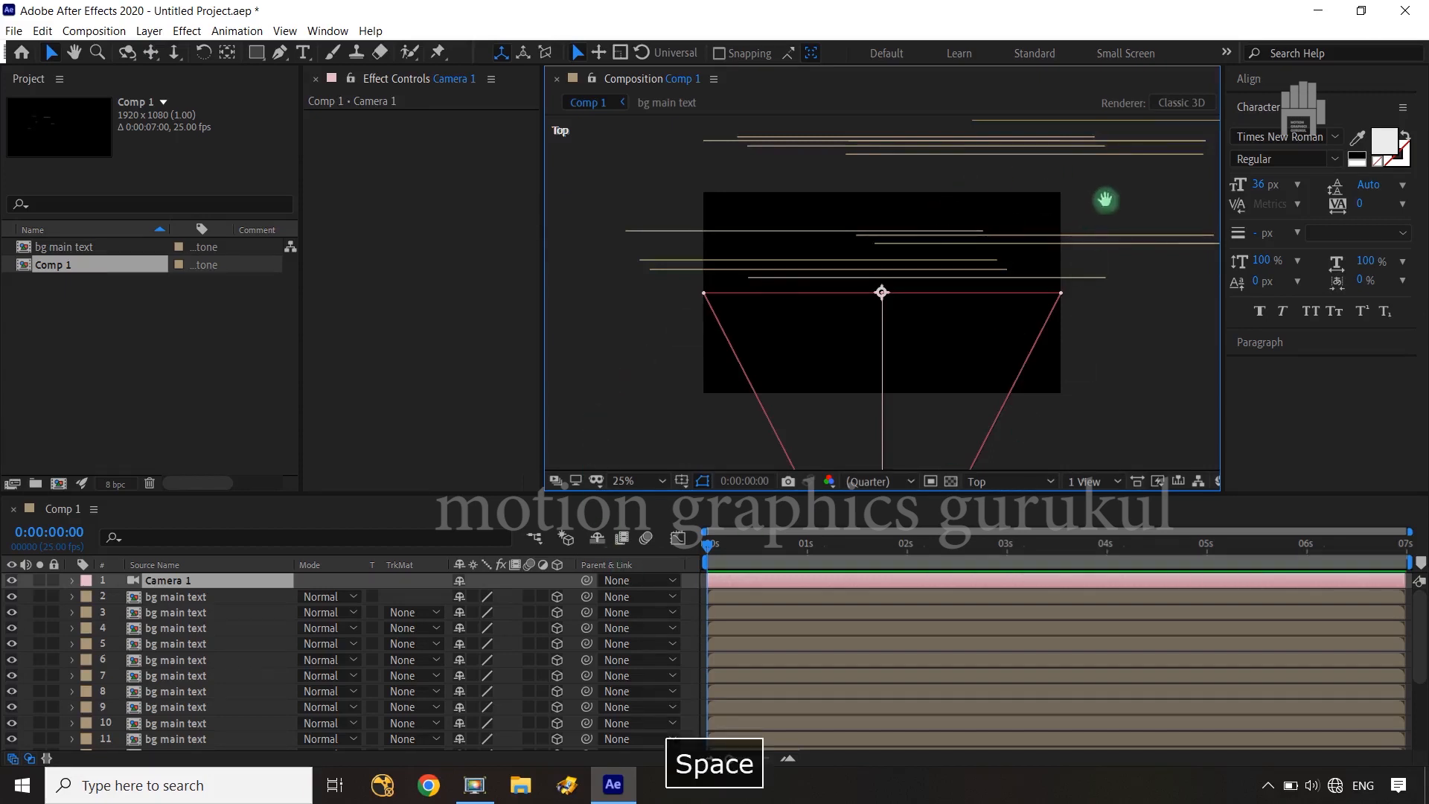
pyautogui.moveTo(1106, 199); pyautogui.dragTo(1032, 351)
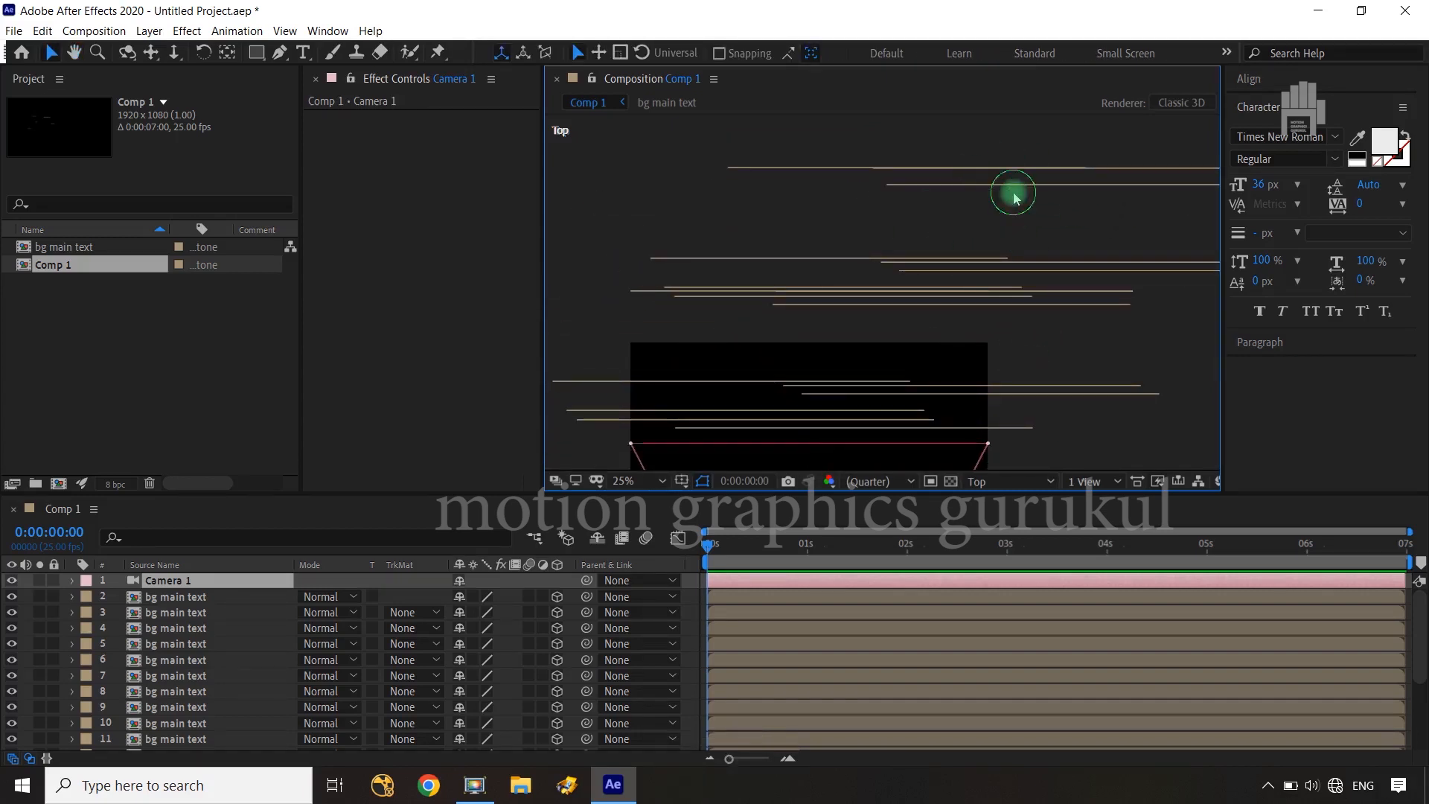
pyautogui.click(1014, 192)
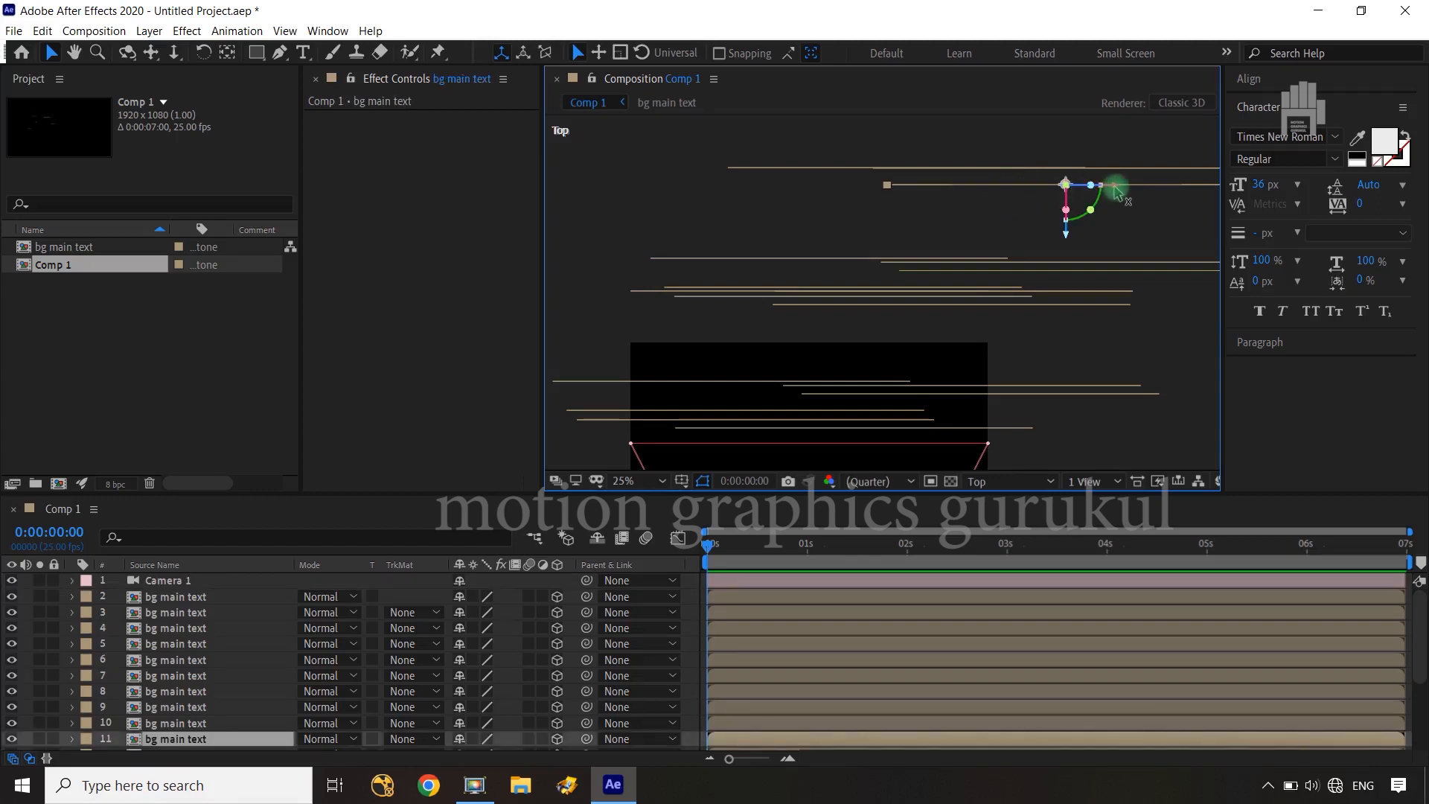
pyautogui.moveTo(1115, 189); pyautogui.dragTo(774, 195)
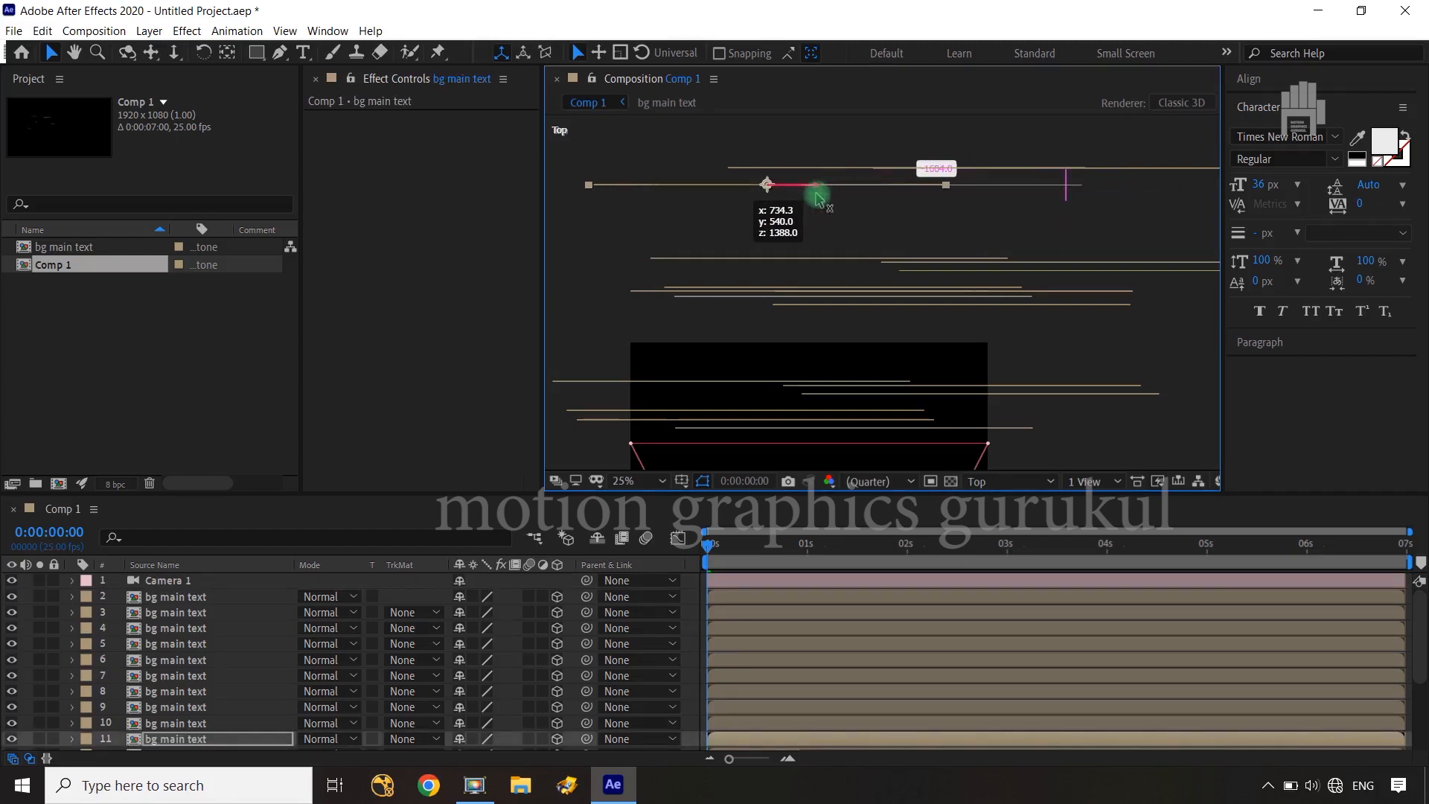
# Move "bg main text" layer 3 left along its X axis and return to the Active Camera view, fitted to the viewer
pyautogui.click(1052, 167)
pyautogui.moveTo(1091, 170); pyautogui.dragTo(993, 177)
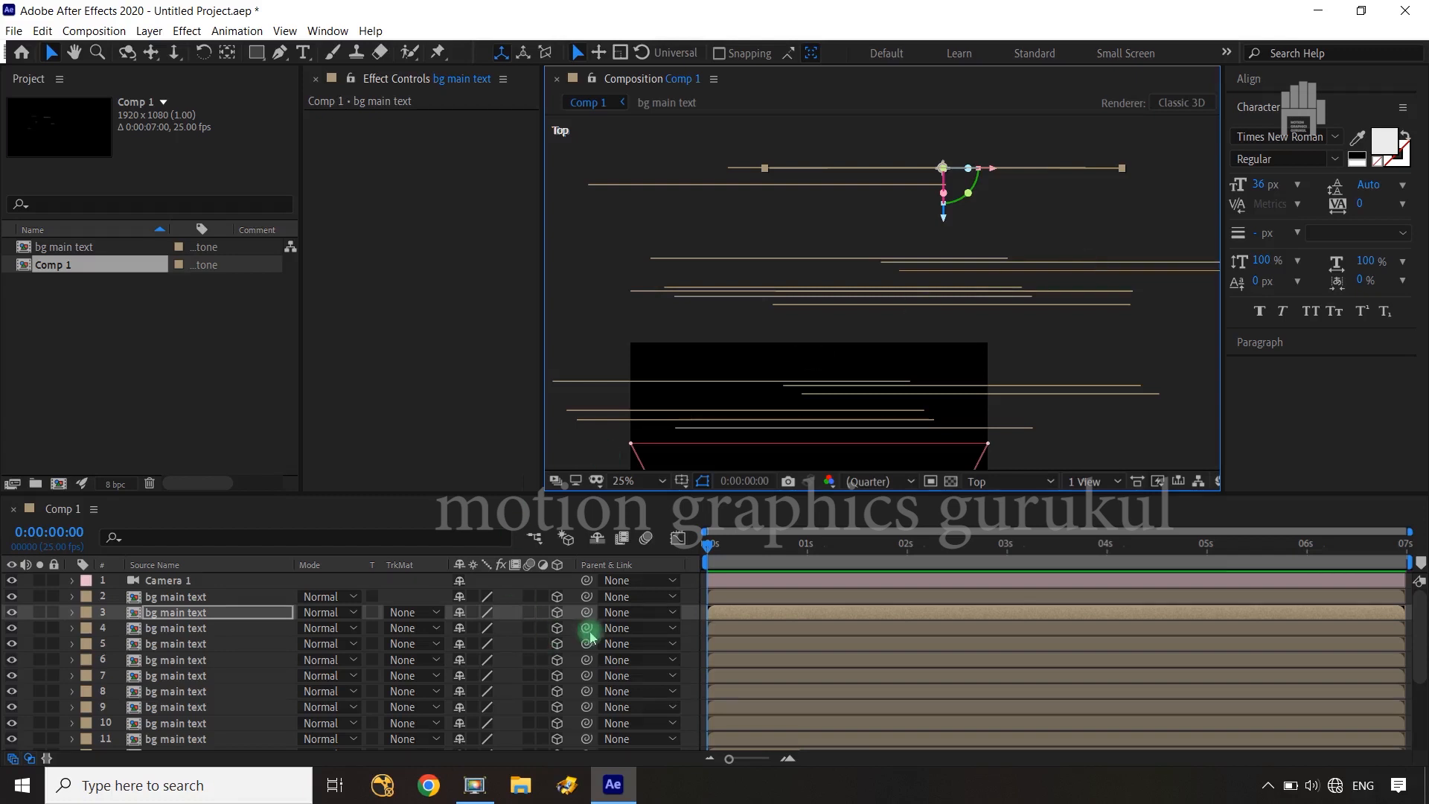
pyautogui.click(990, 483)
pyautogui.click(994, 500)
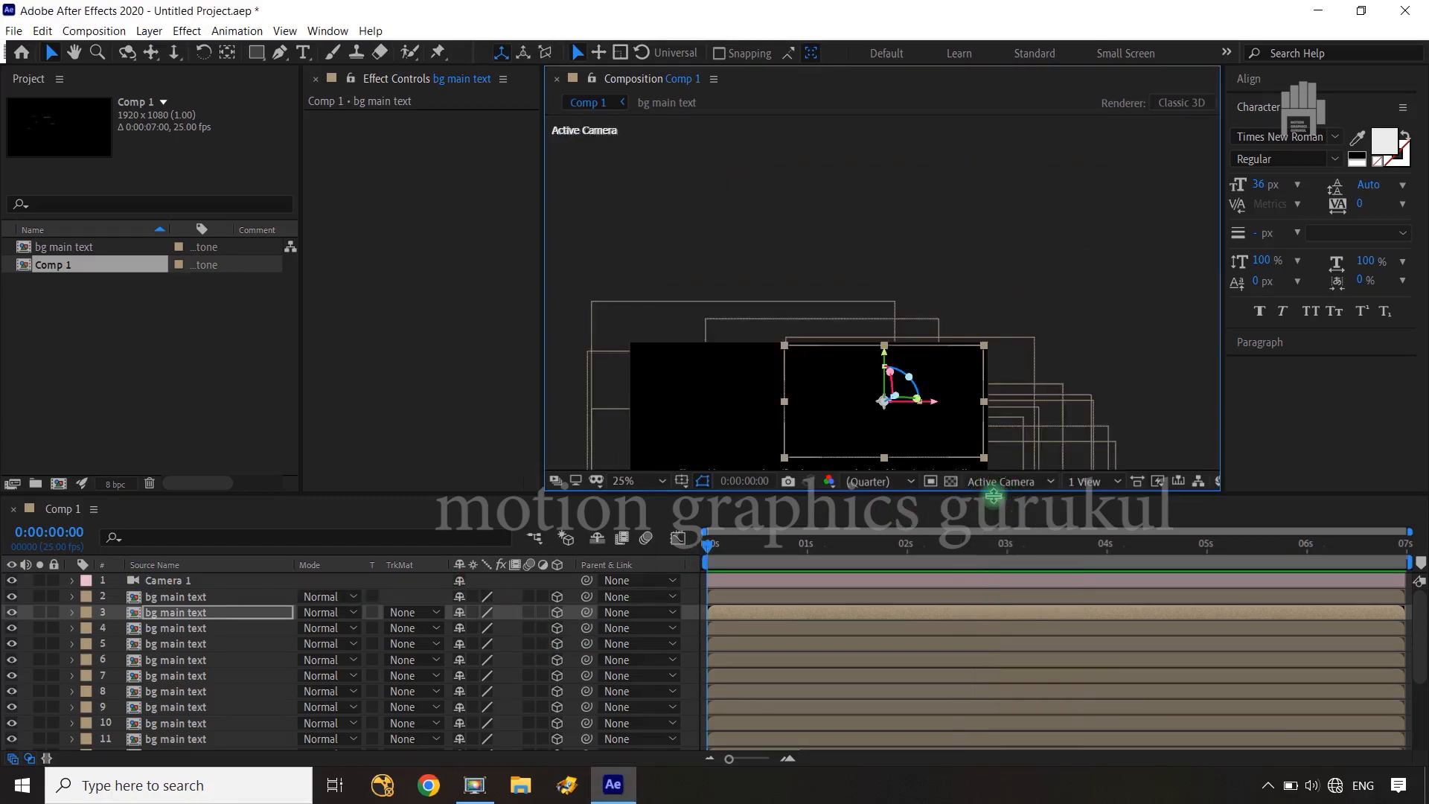
pyautogui.hotkey('shift', '/')
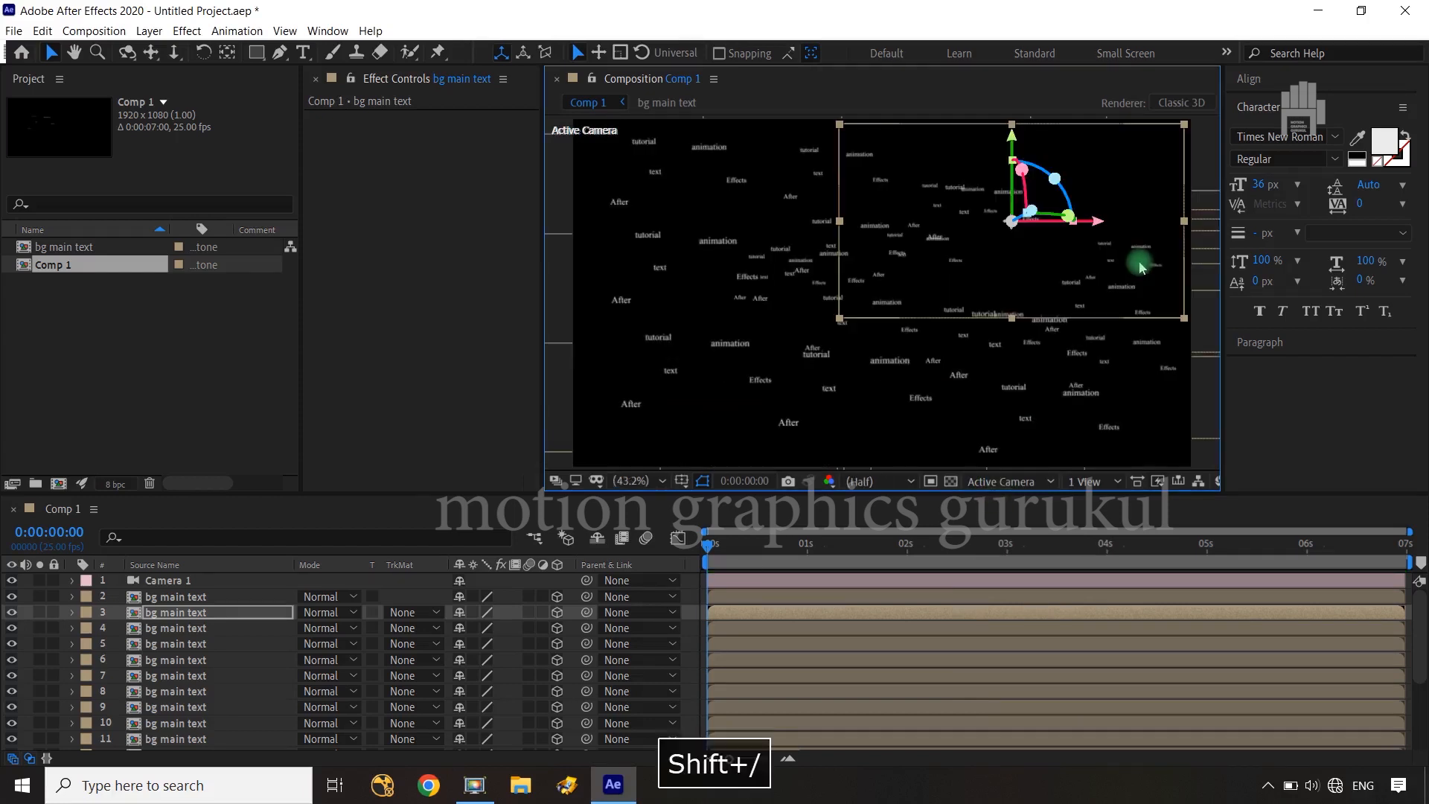
# Add a Position keyframe to Camera 1 at 0 seconds and move the current time to 0:00:05:00
pyautogui.click(203, 581)
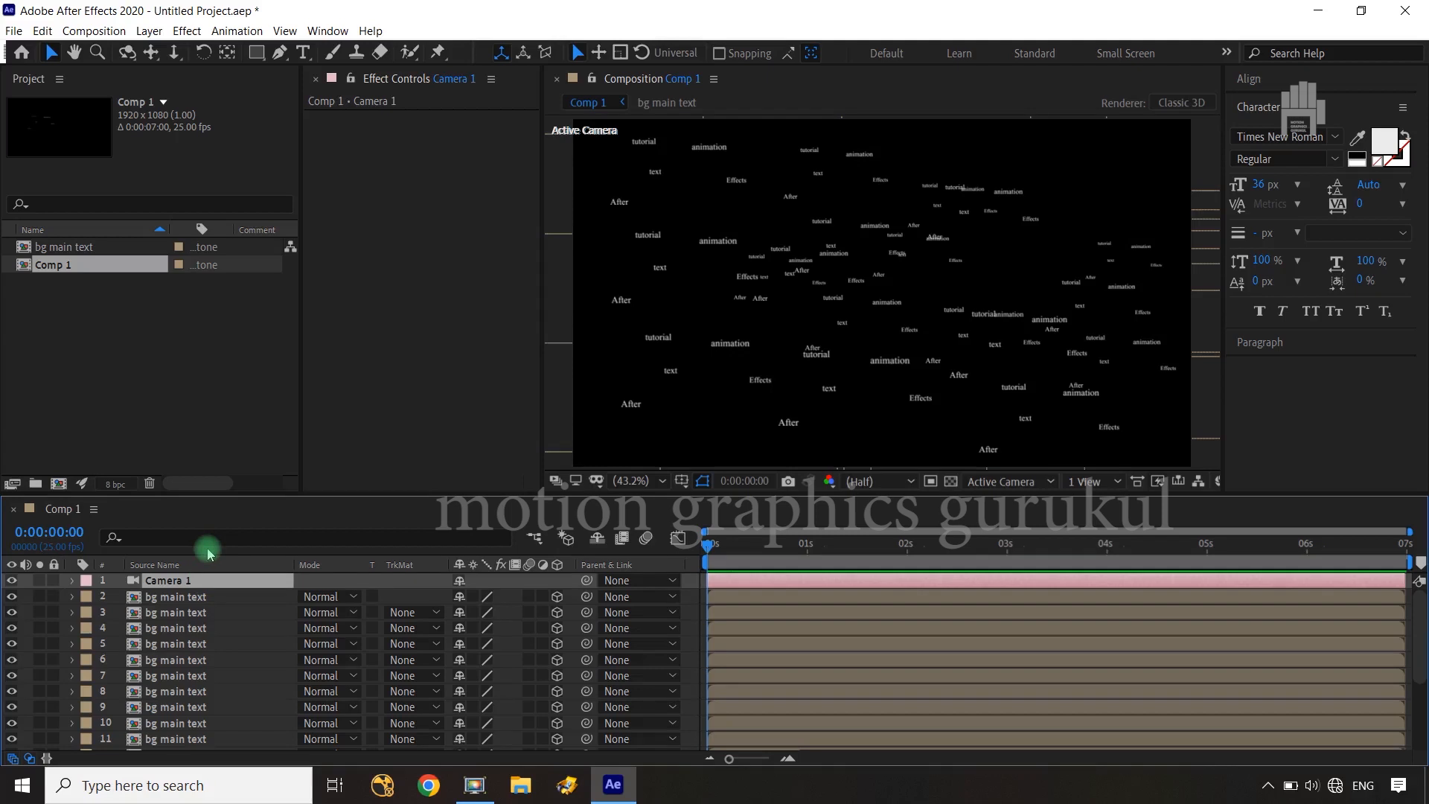
pyautogui.press('p')
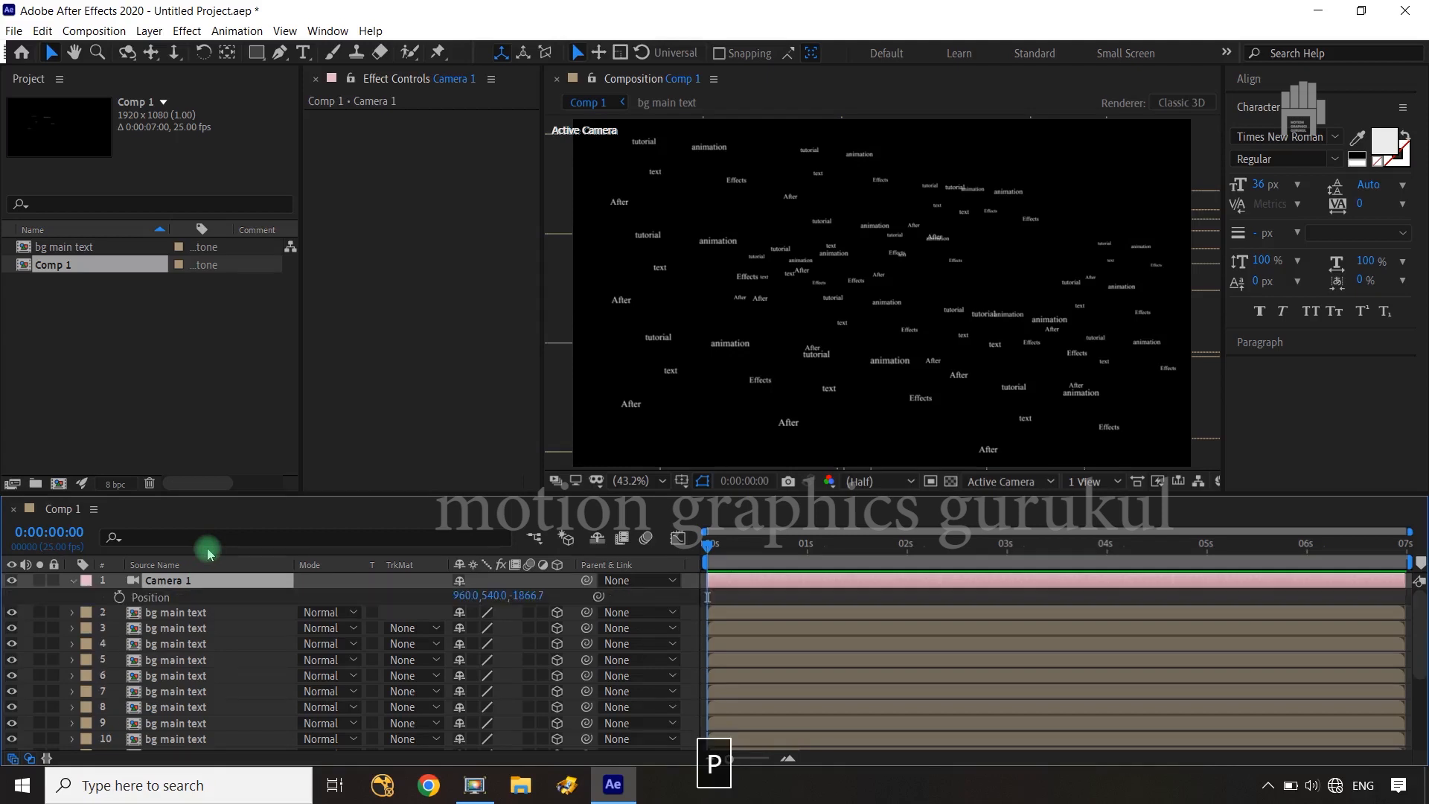
pyautogui.click(119, 597)
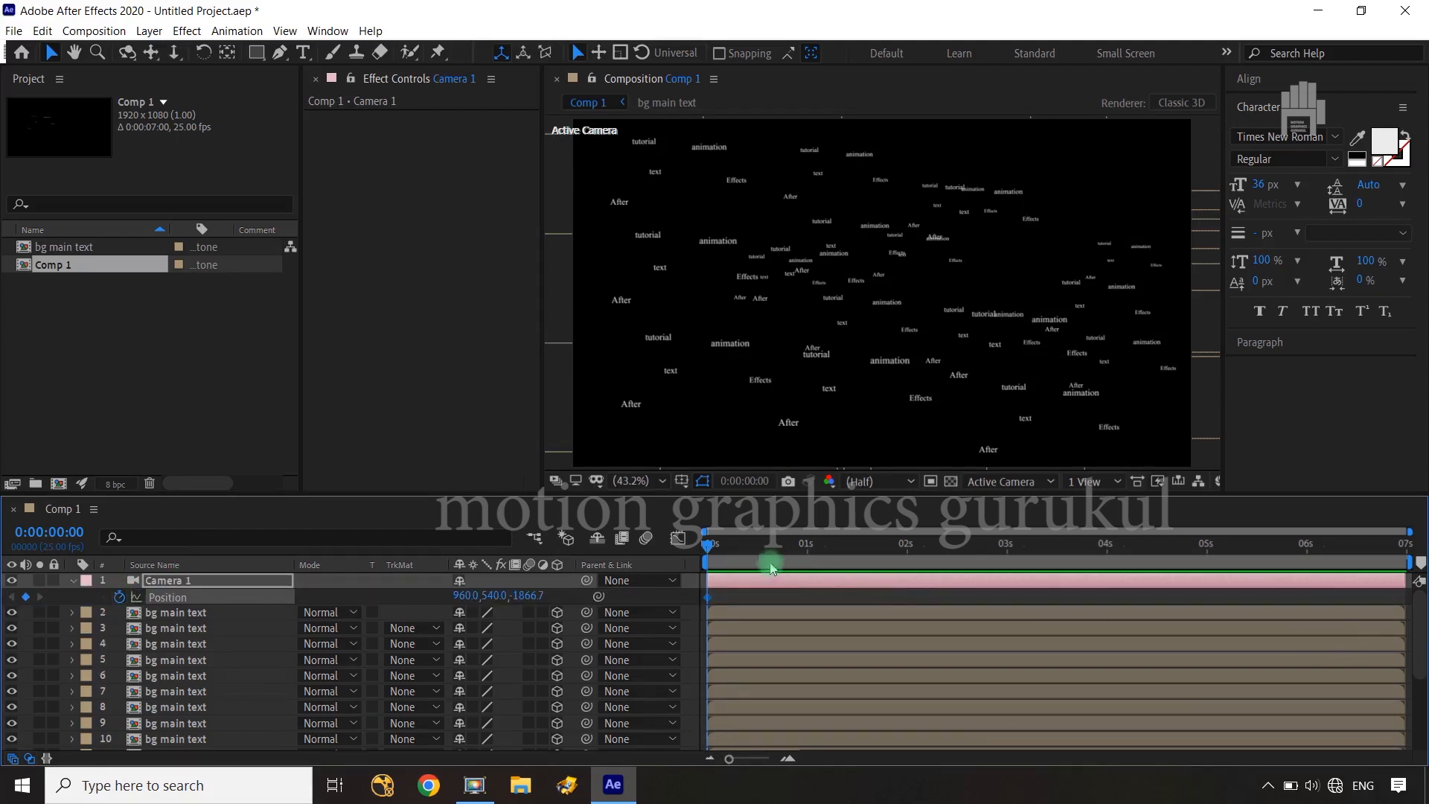
pyautogui.moveTo(952, 565); pyautogui.dragTo(1213, 556)
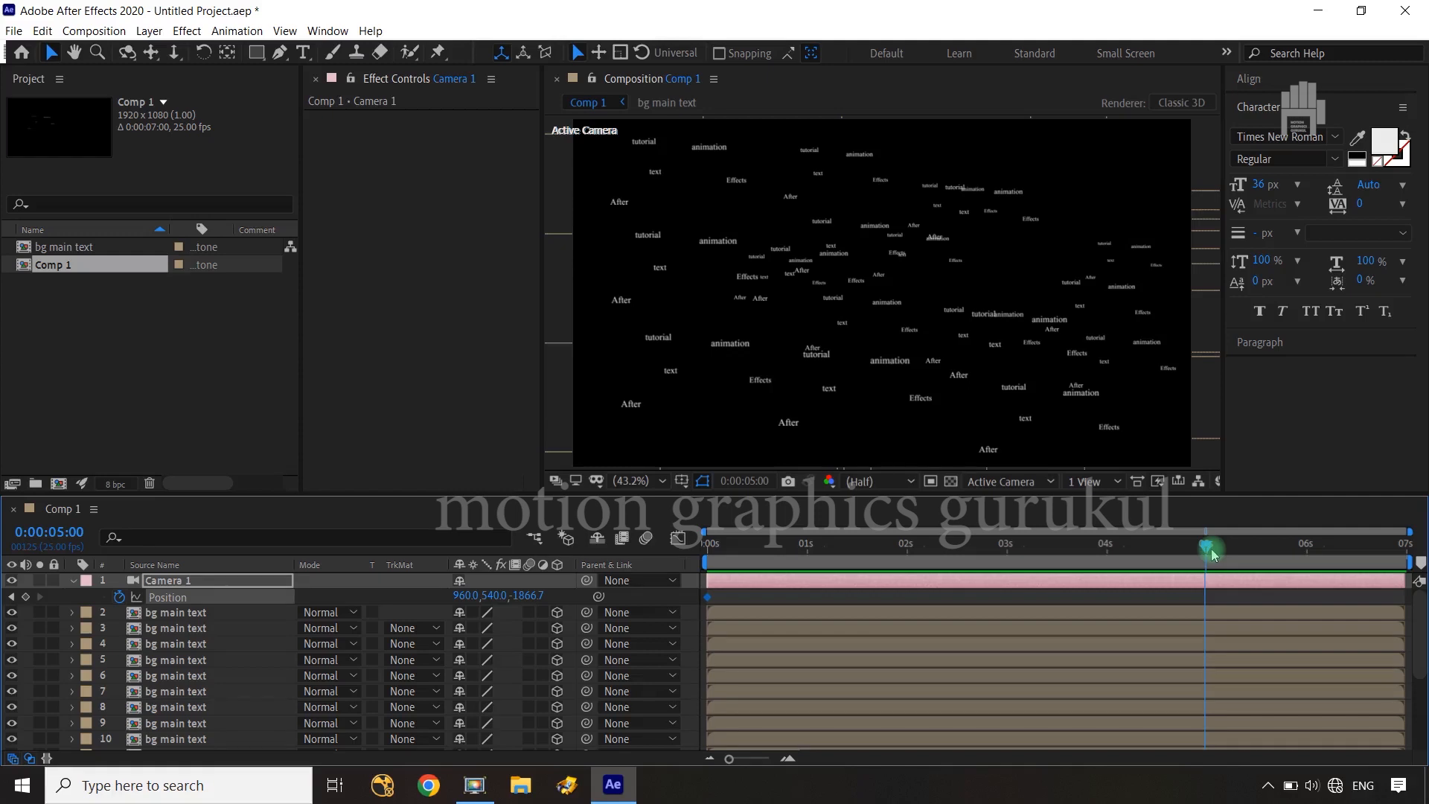
# Keyframe Camera 1's Z position at 350.3 at 0:00:06:24 and time-reverse its two Position keyframes
pyautogui.moveTo(1214, 556); pyautogui.dragTo(1419, 559)
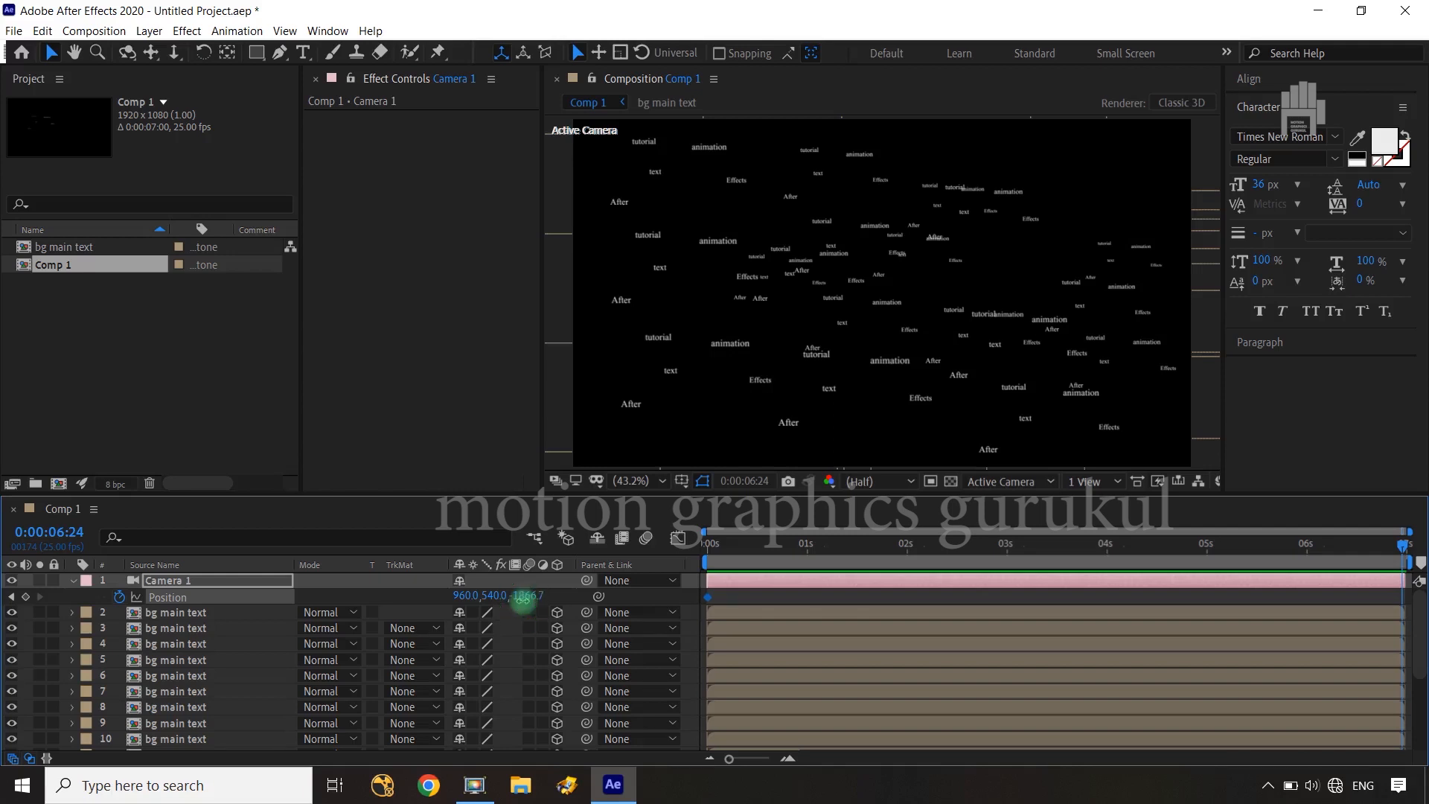
pyautogui.moveTo(523, 599); pyautogui.dragTo(672, 596)
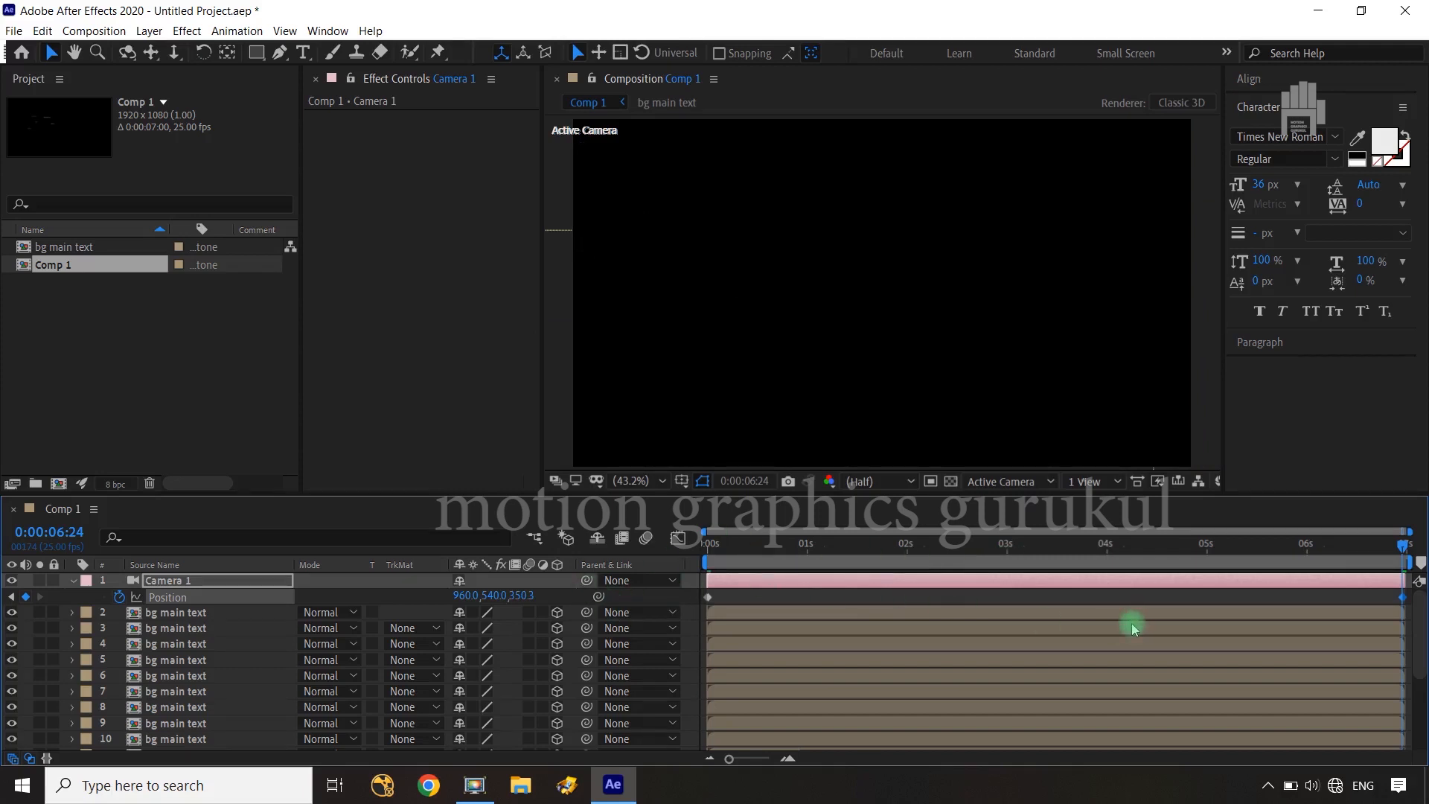
pyautogui.moveTo(688, 595); pyautogui.dragTo(1420, 608)
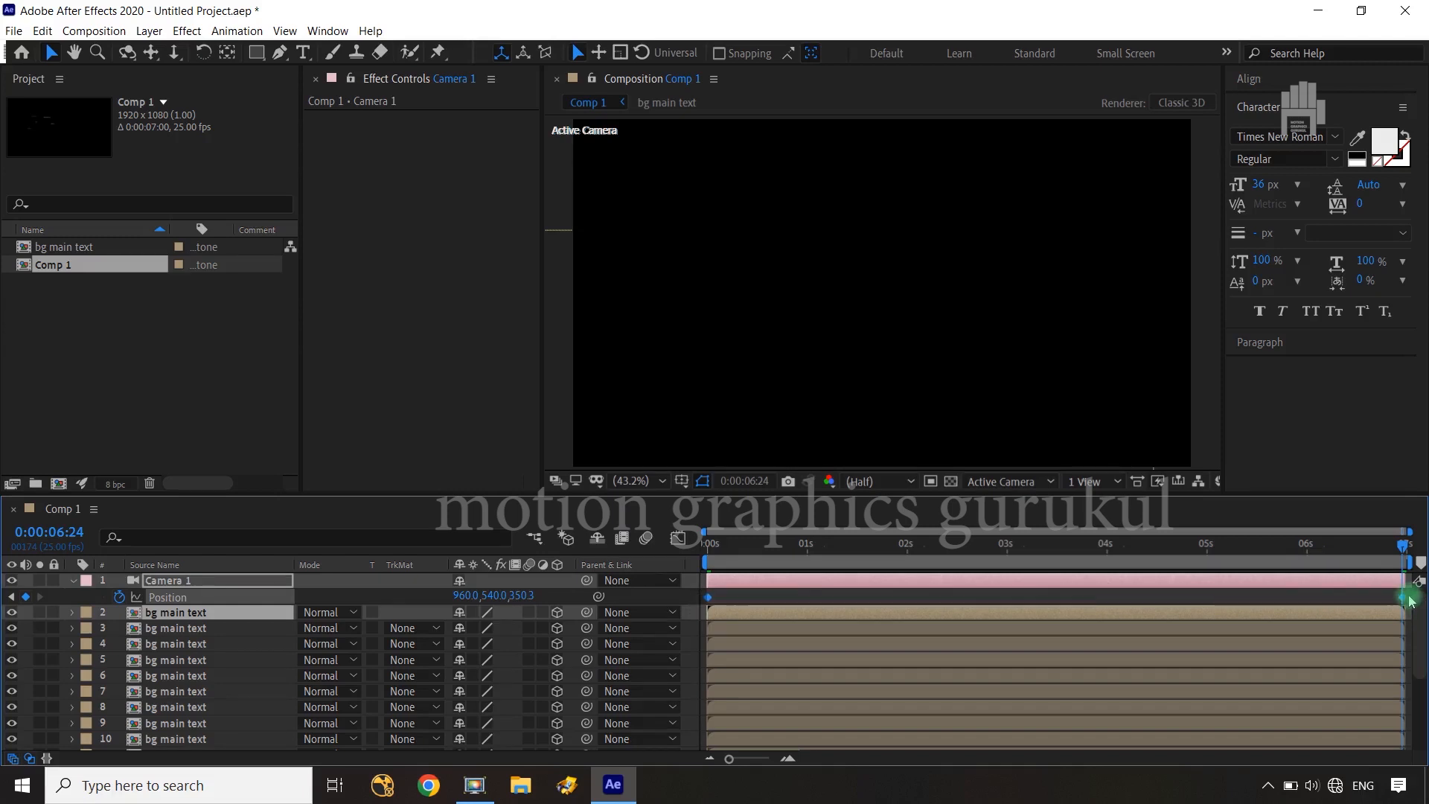
pyautogui.rightClick(1403, 600)
pyautogui.moveTo(1369, 586)
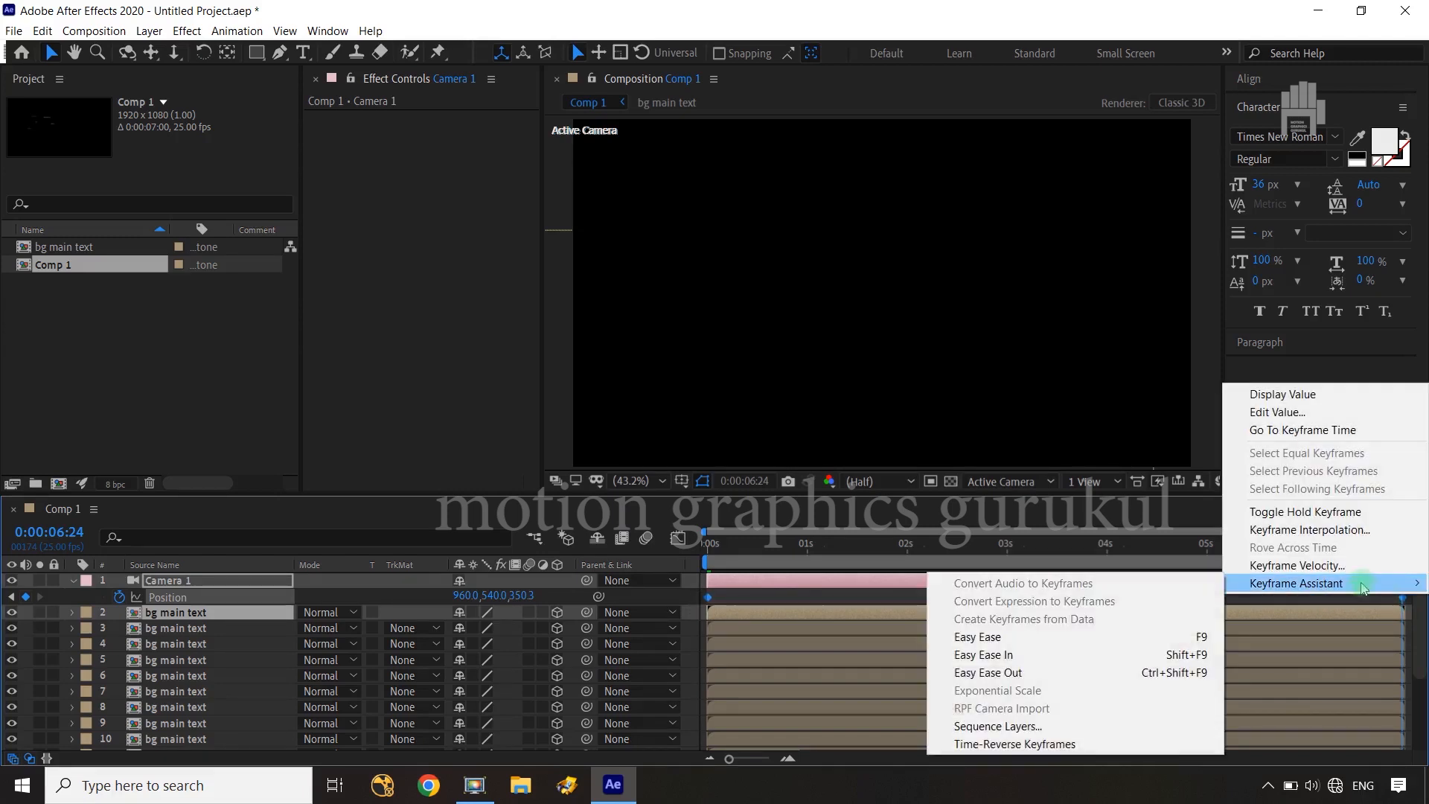
pyautogui.click(980, 743)
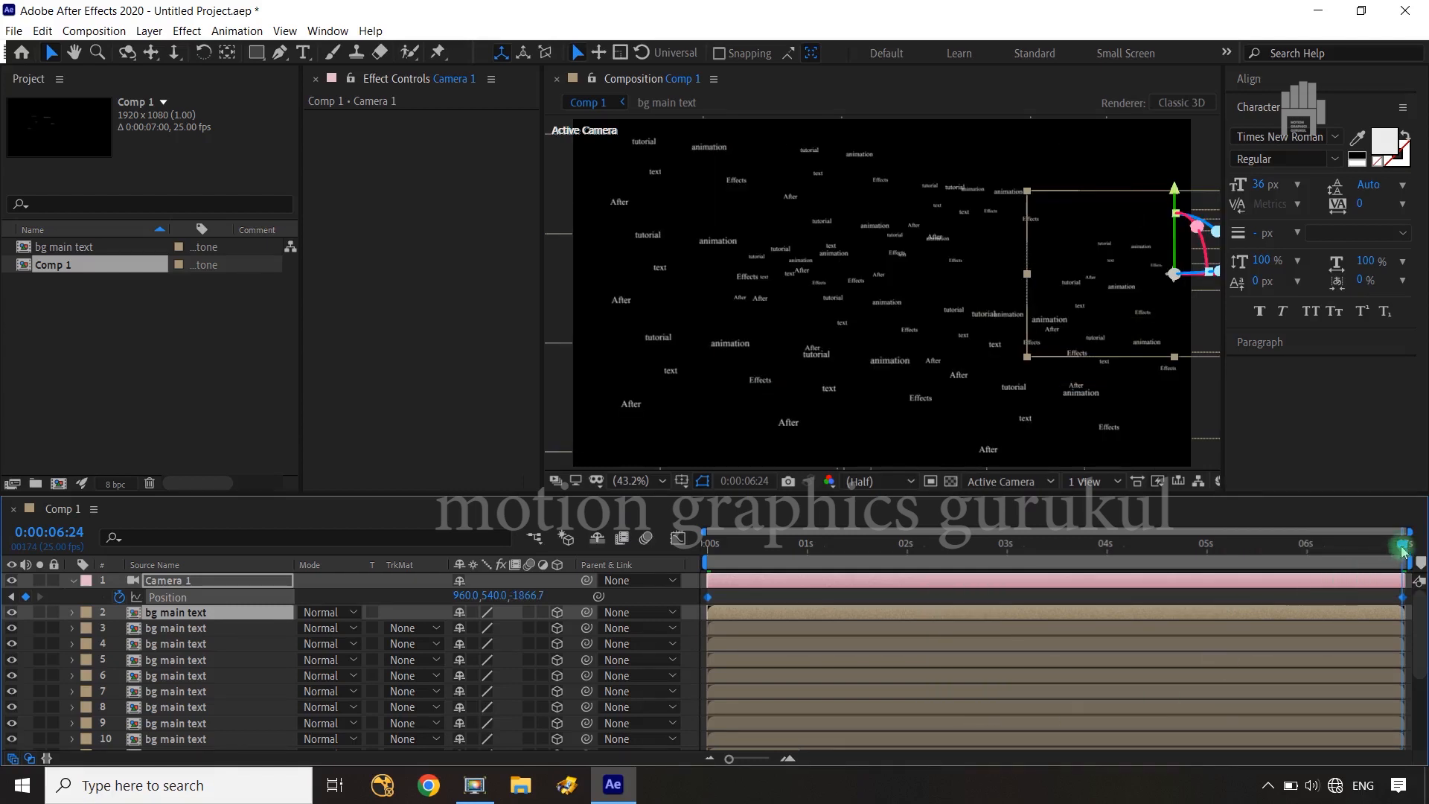
# Return to 0 seconds and preview the reversed camera move
pyautogui.moveTo(1402, 547); pyautogui.dragTo(686, 584)
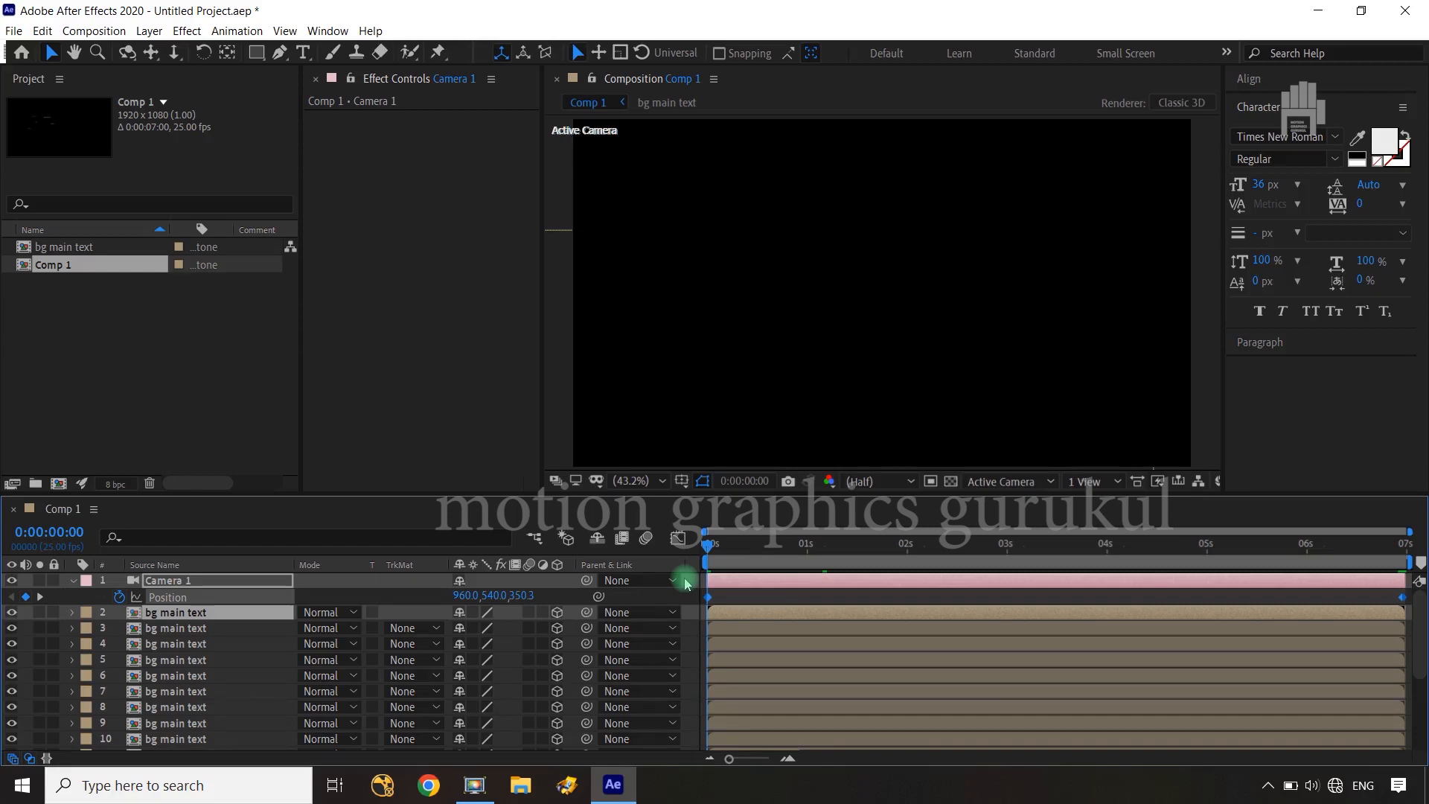
pyautogui.moveTo(707, 549)
pyautogui.mouseDown()
pyautogui.moveTo(1024, 548)
pyautogui.moveTo(708, 546)
pyautogui.mouseUp()
pyautogui.press('space')
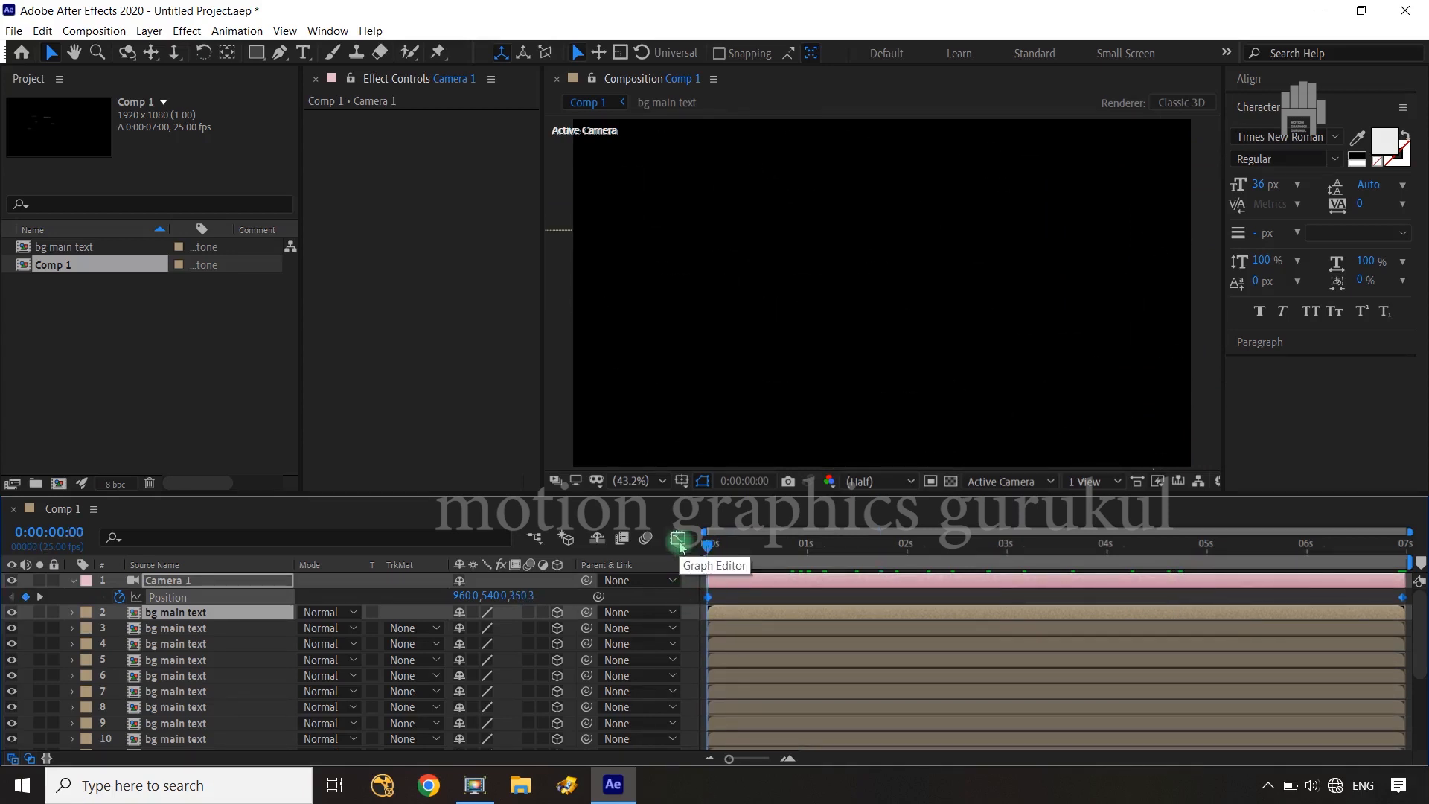
# Apply Easy Ease to Camera 1's Position keyframes and display their speed graph in the Graph Editor
pyautogui.press('F9')
pyautogui.click(678, 539)
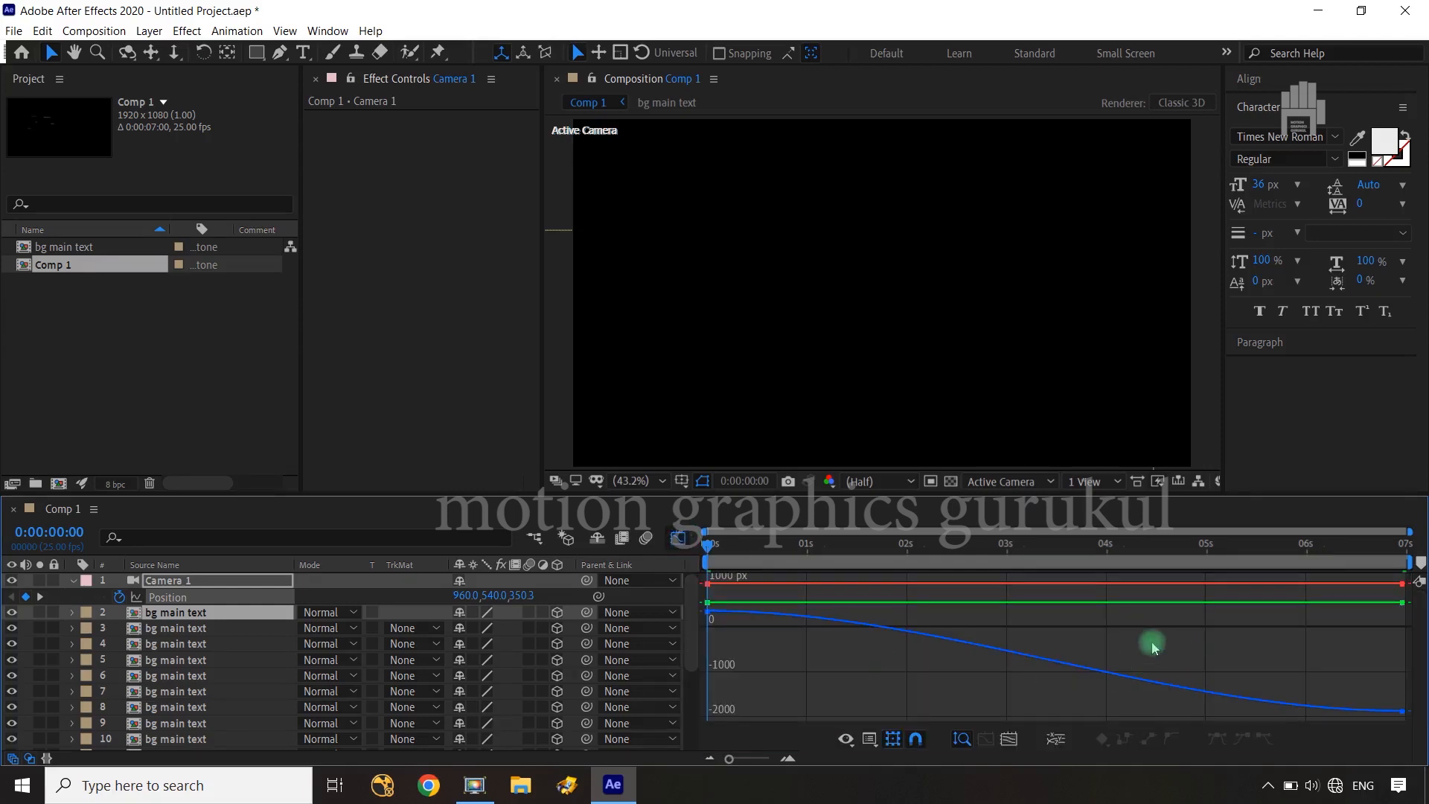
pyautogui.rightClick(1105, 681)
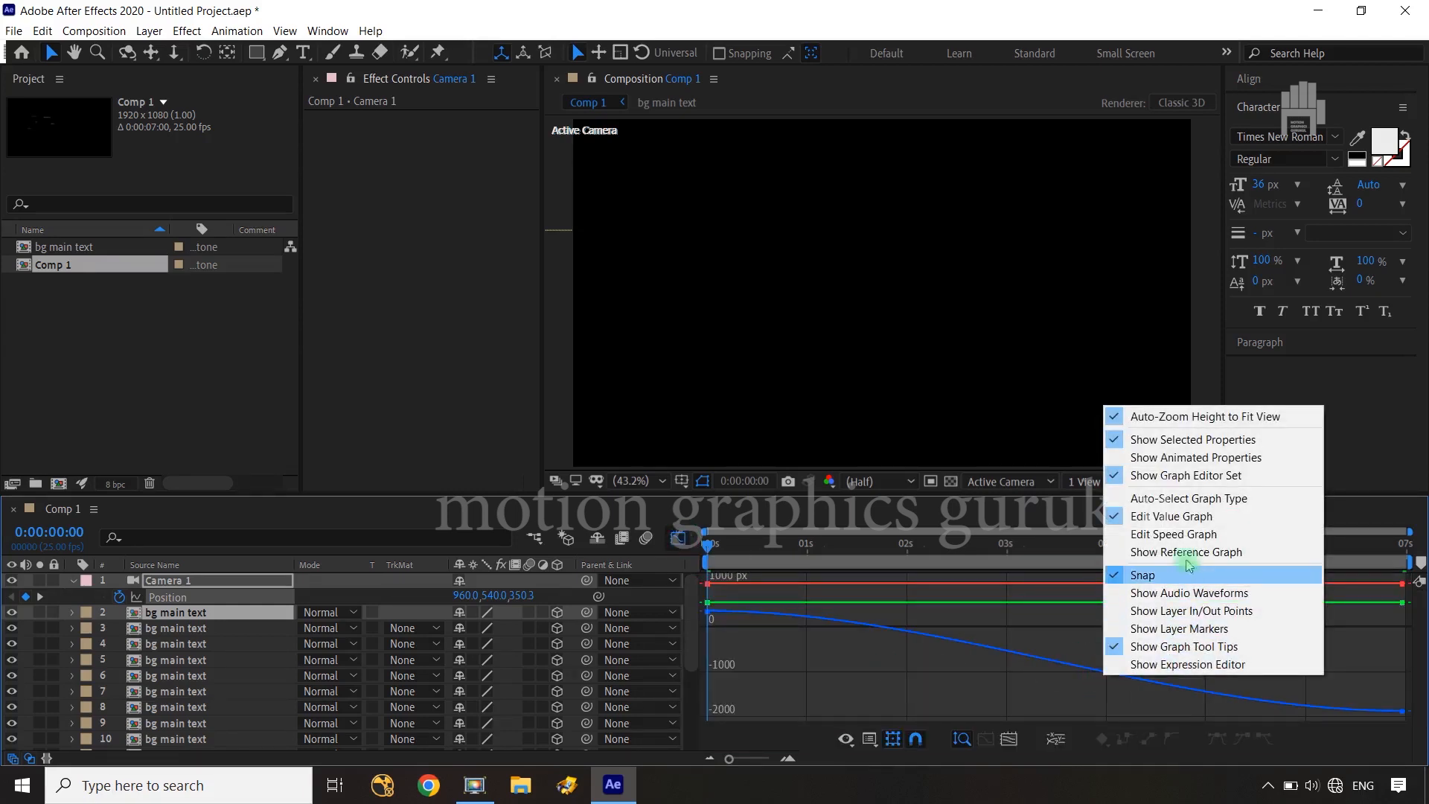
pyautogui.click(1183, 535)
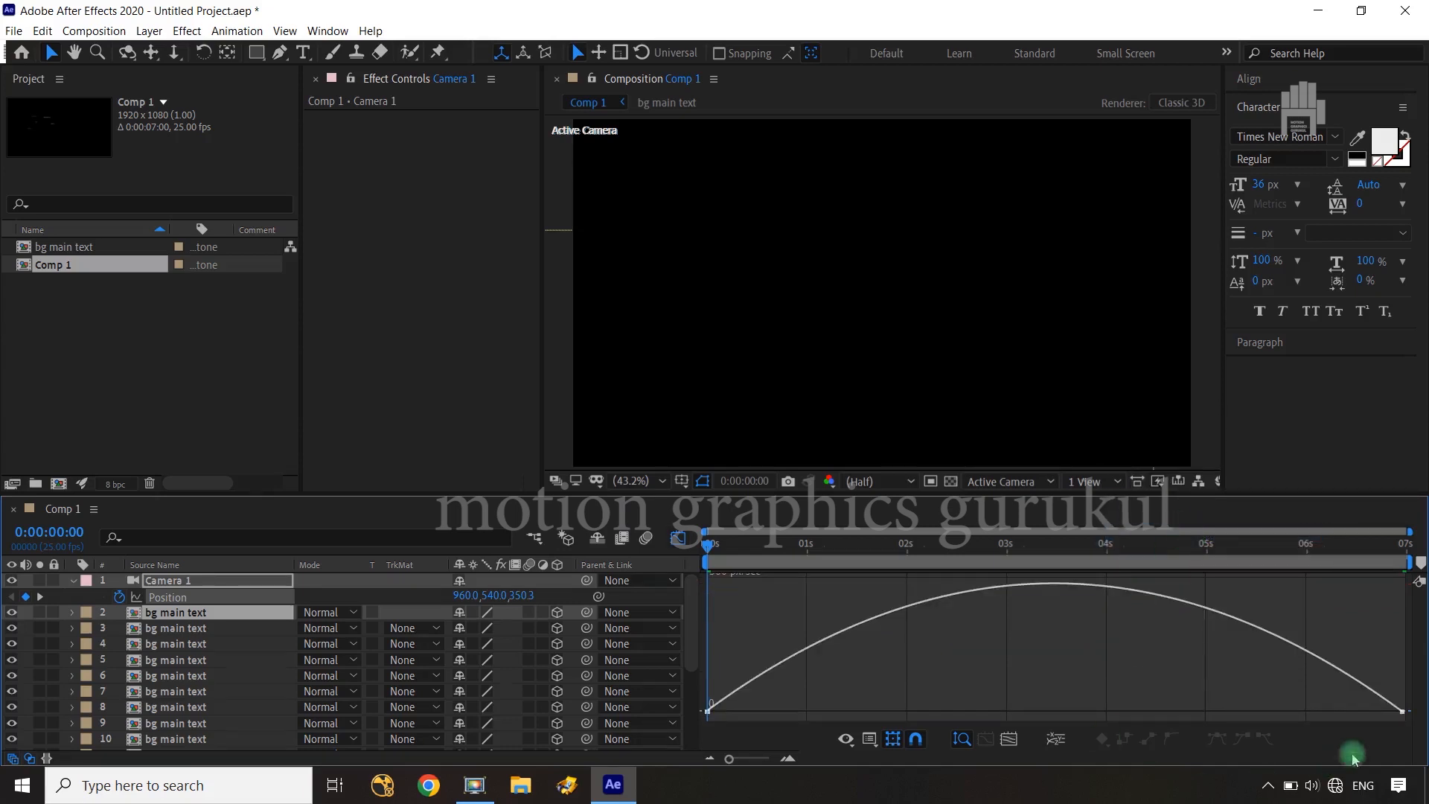
# Reshape the camera's speed curve to start at about 500 px/sec, peak near 0.5 seconds and ease out slowly, and collapse Camera 1's properties
pyautogui.moveTo(1352, 649); pyautogui.dragTo(1417, 769)
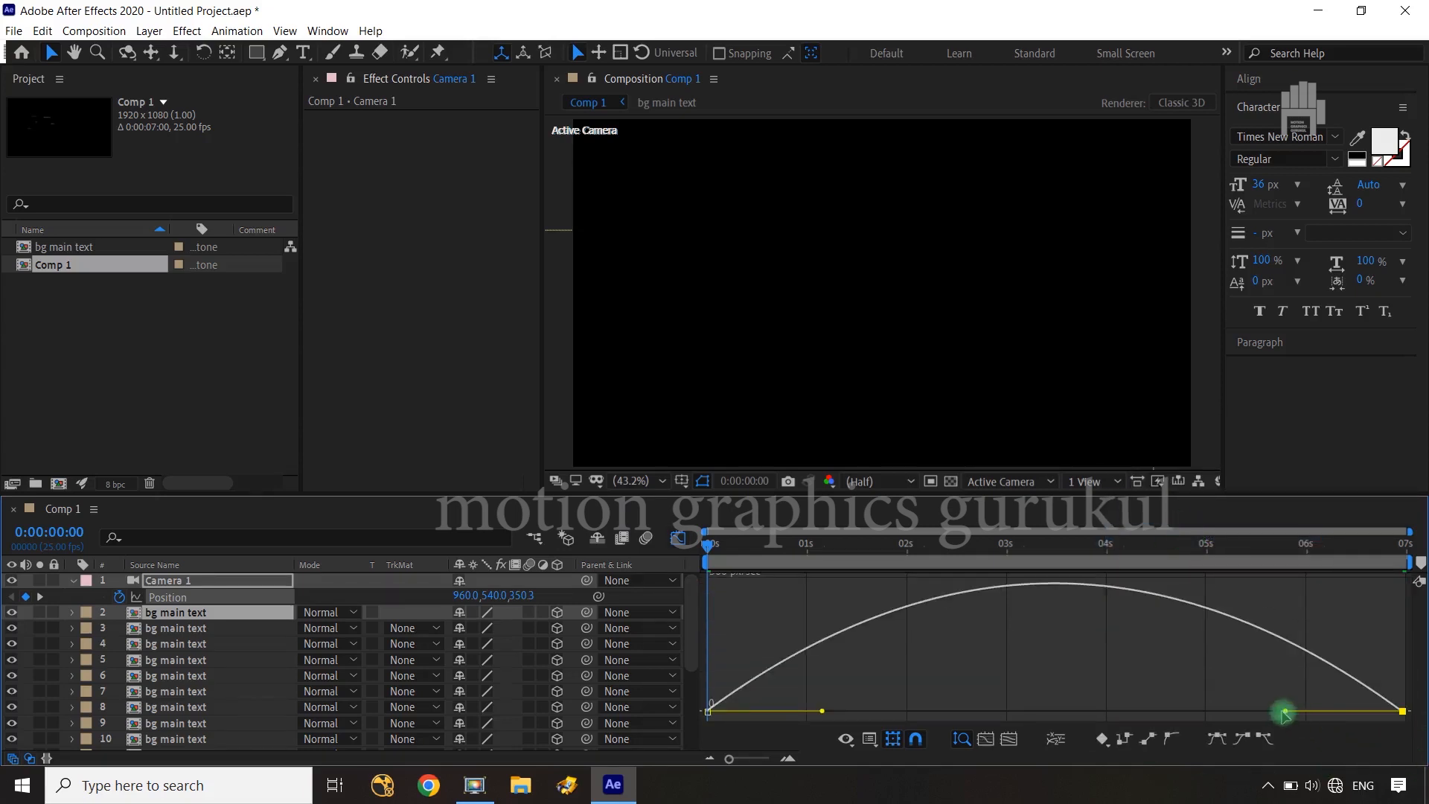
pyautogui.moveTo(1285, 712); pyautogui.dragTo(940, 718)
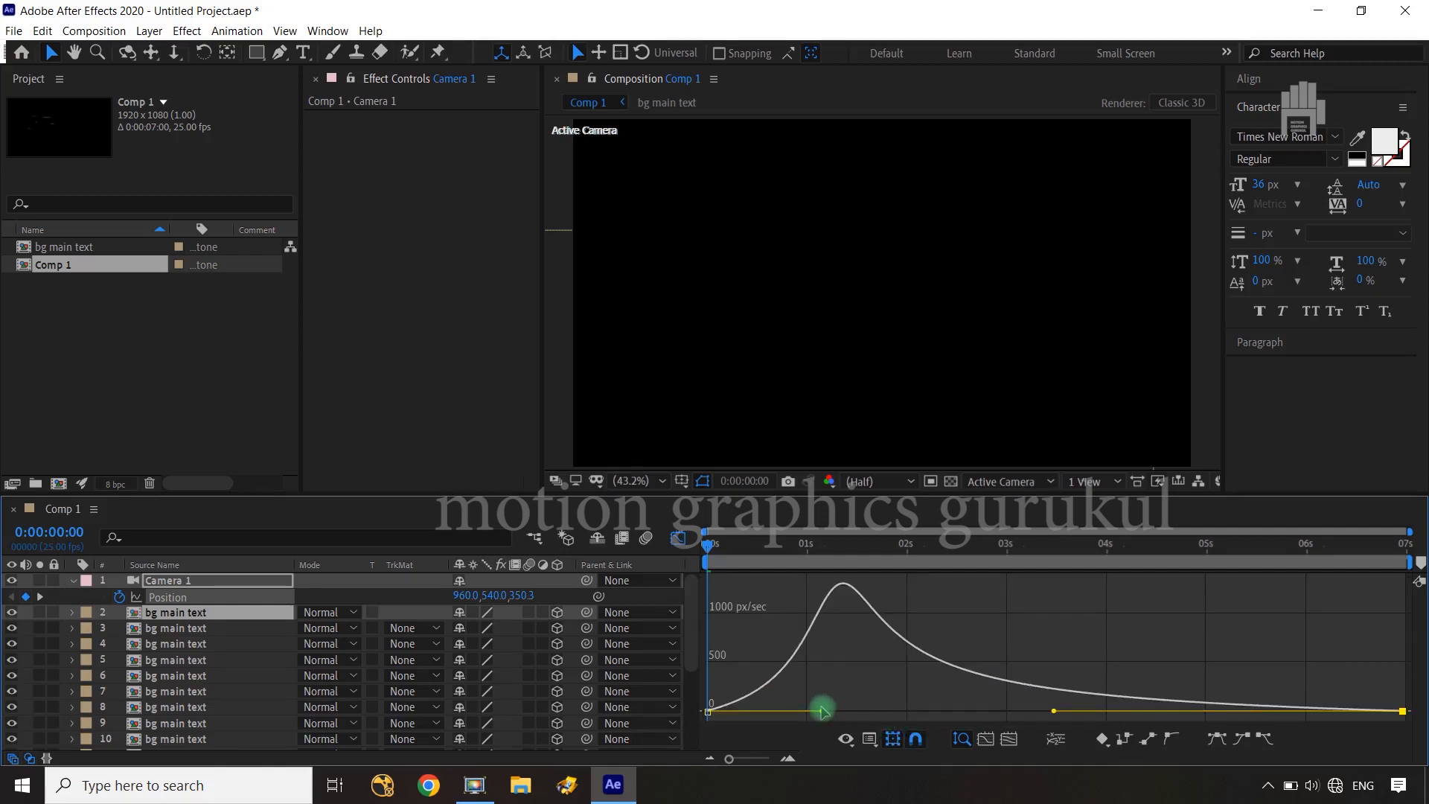
pyautogui.moveTo(822, 713); pyautogui.dragTo(753, 665)
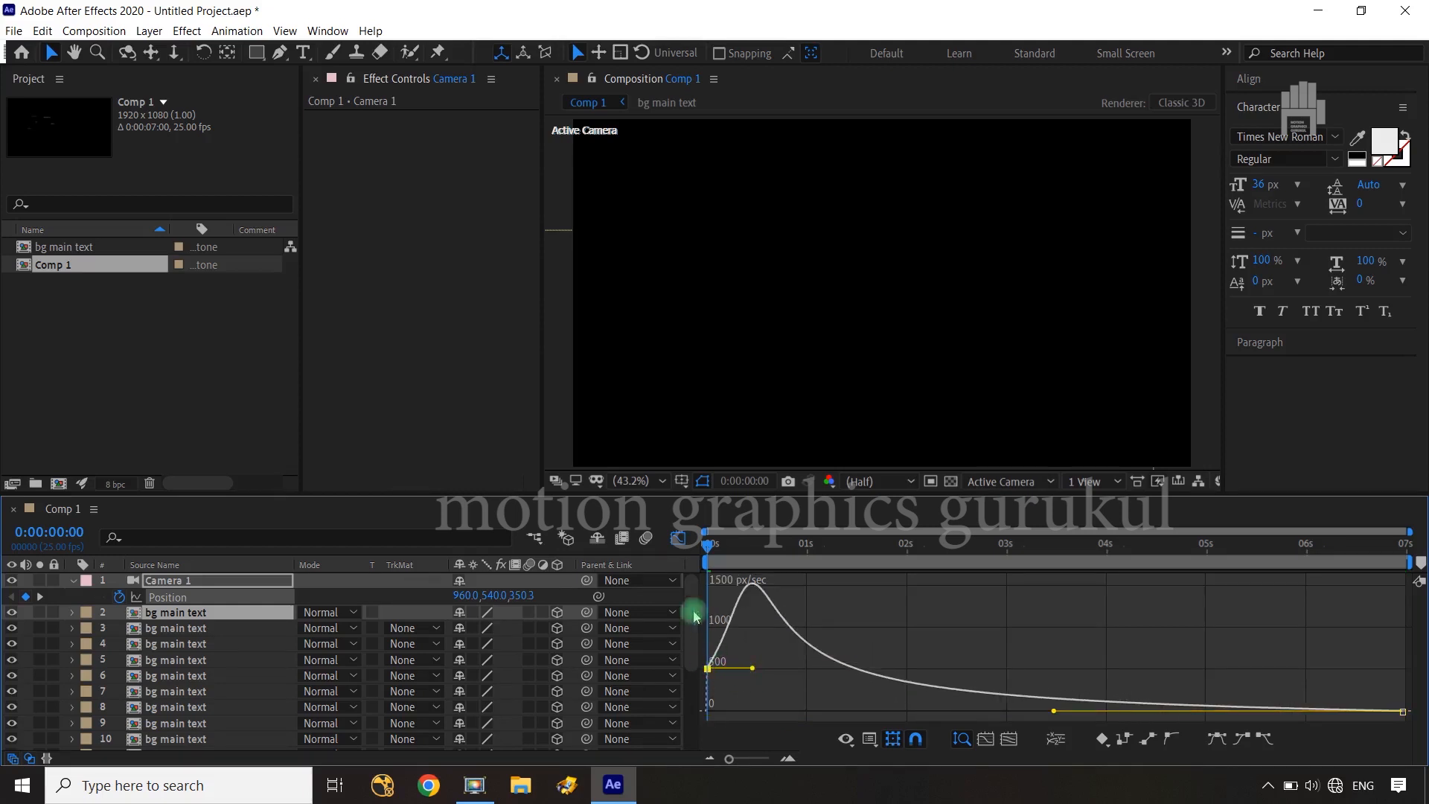
pyautogui.click(677, 537)
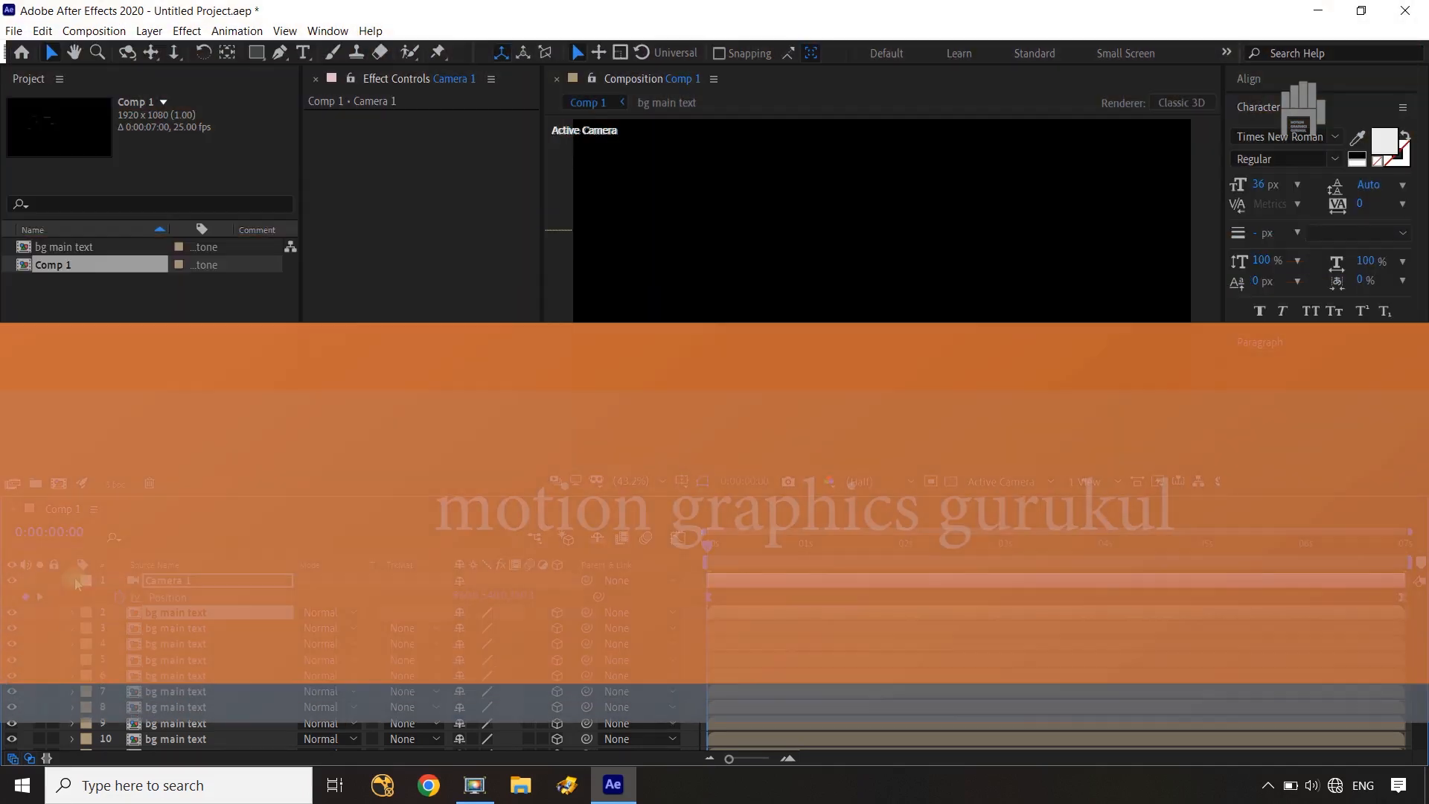
pyautogui.click(73, 580)
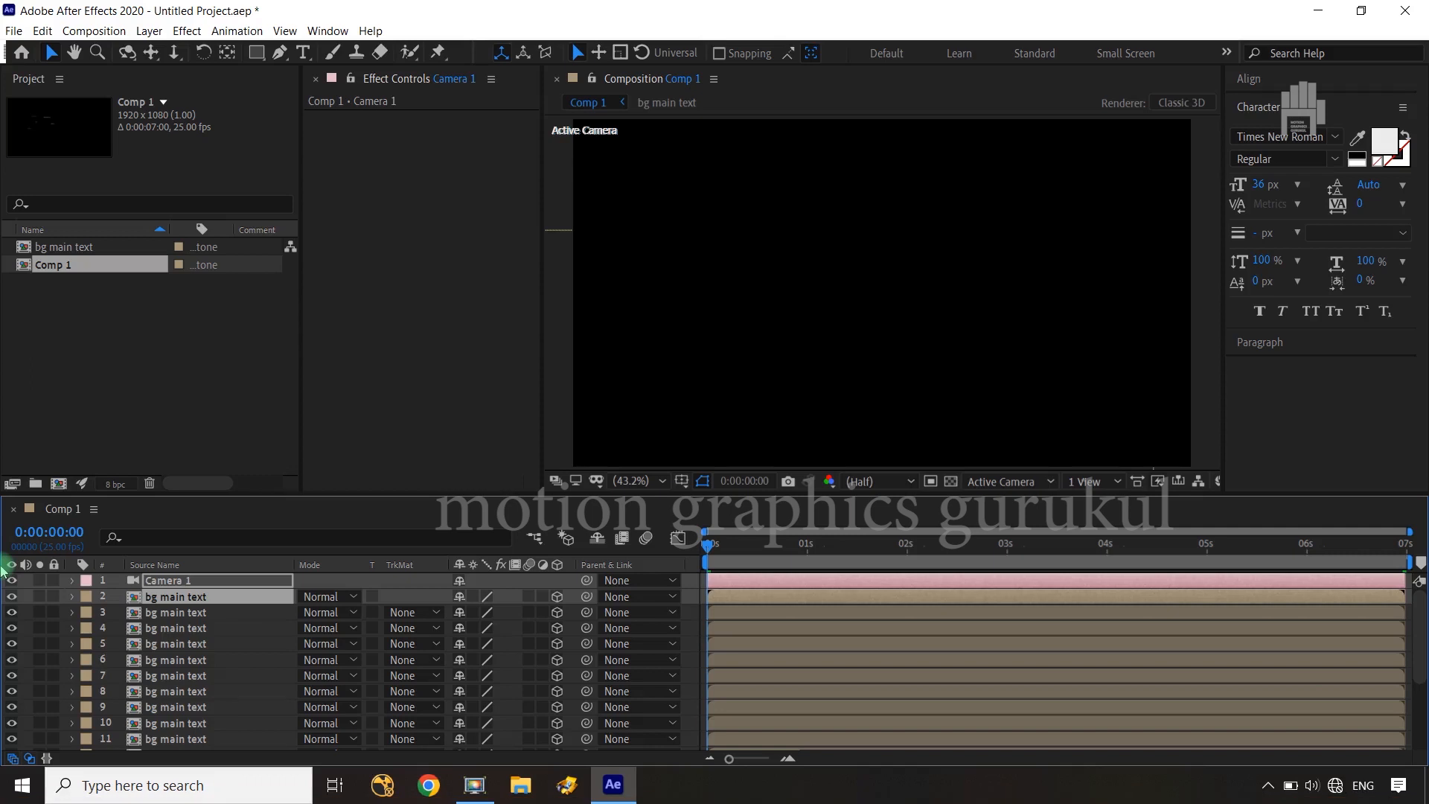
# Create a 7-second composition named "main text" with the HDTV 1080 25 preset
pyautogui.click(462, 368)
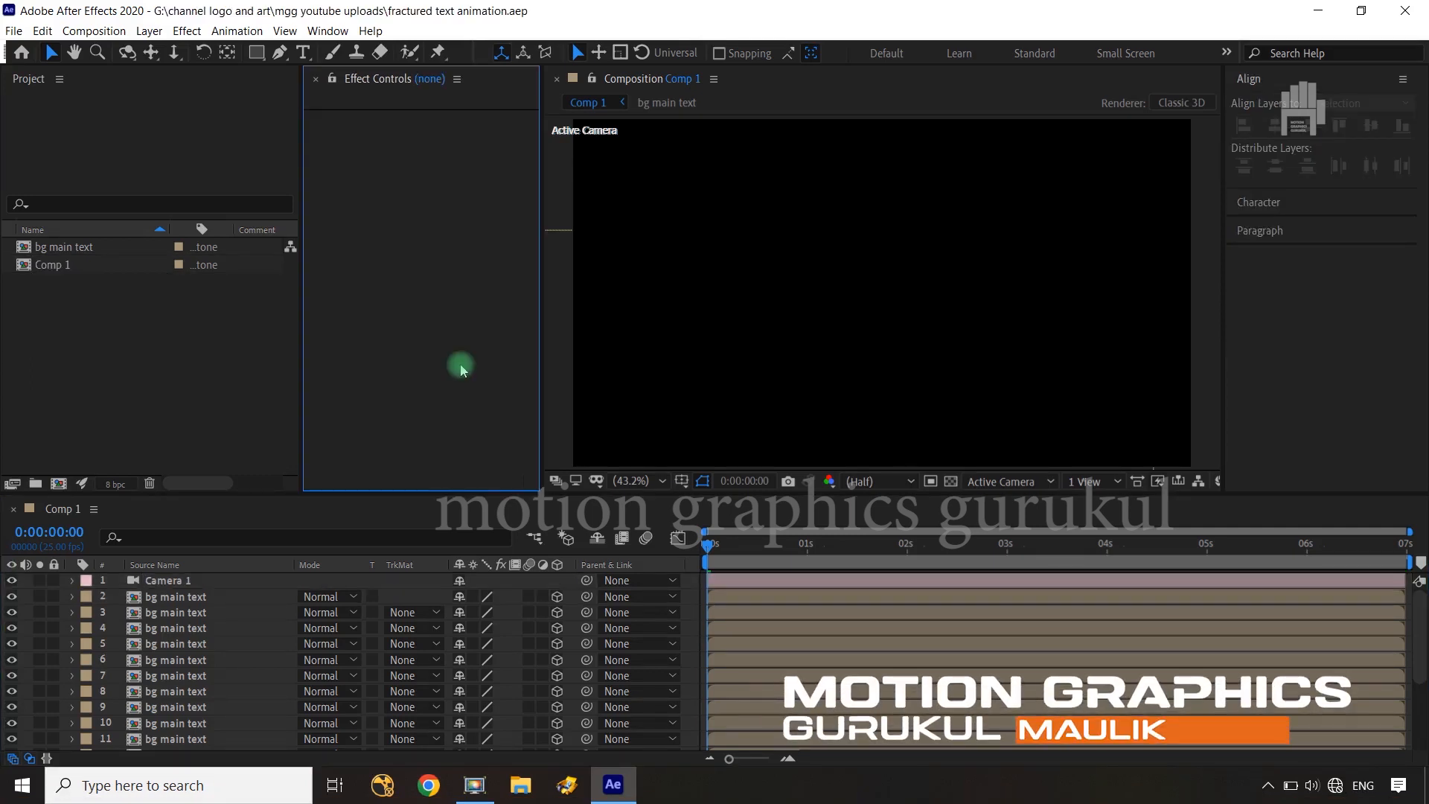
pyautogui.hotkey('ctrl', 'n')
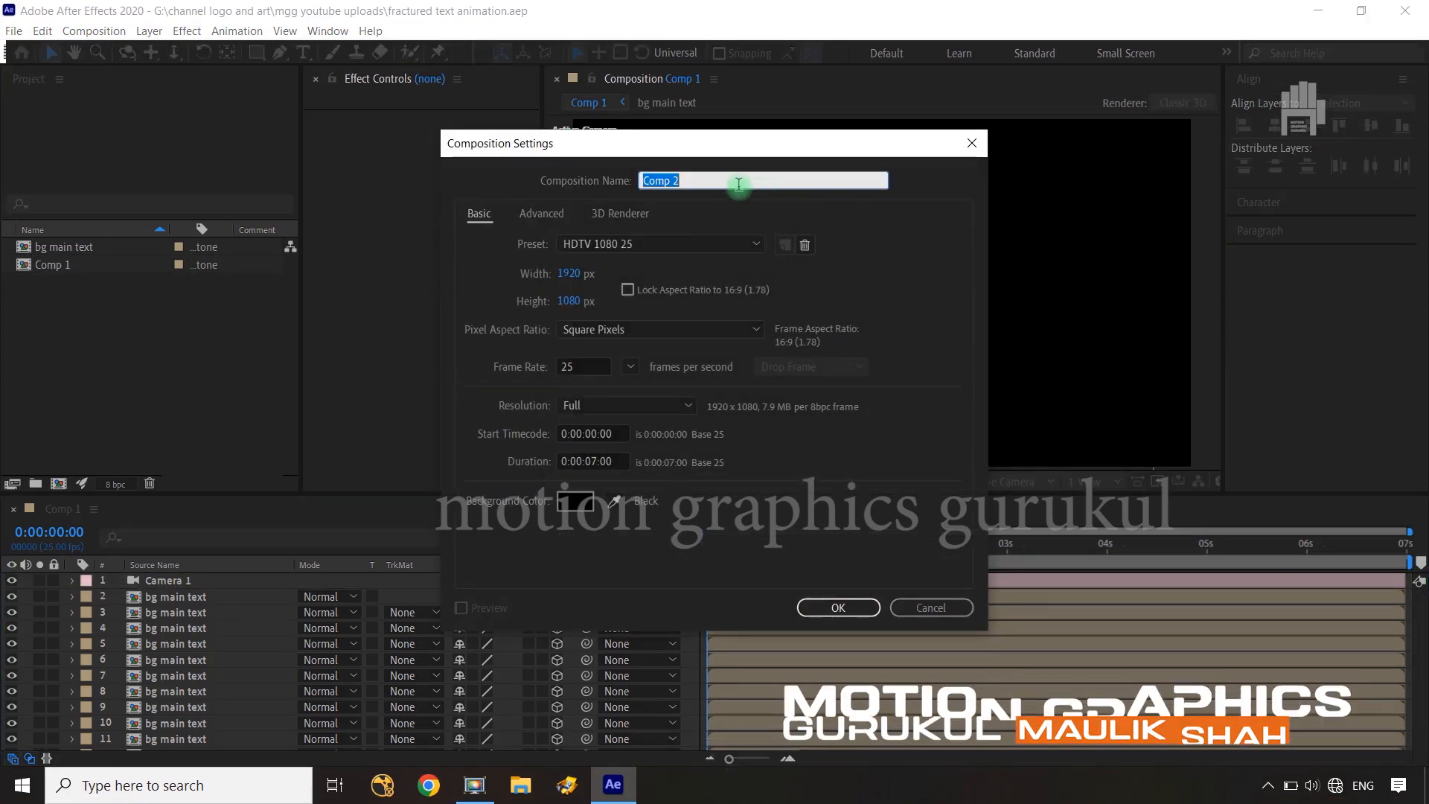
pyautogui.write('main te')
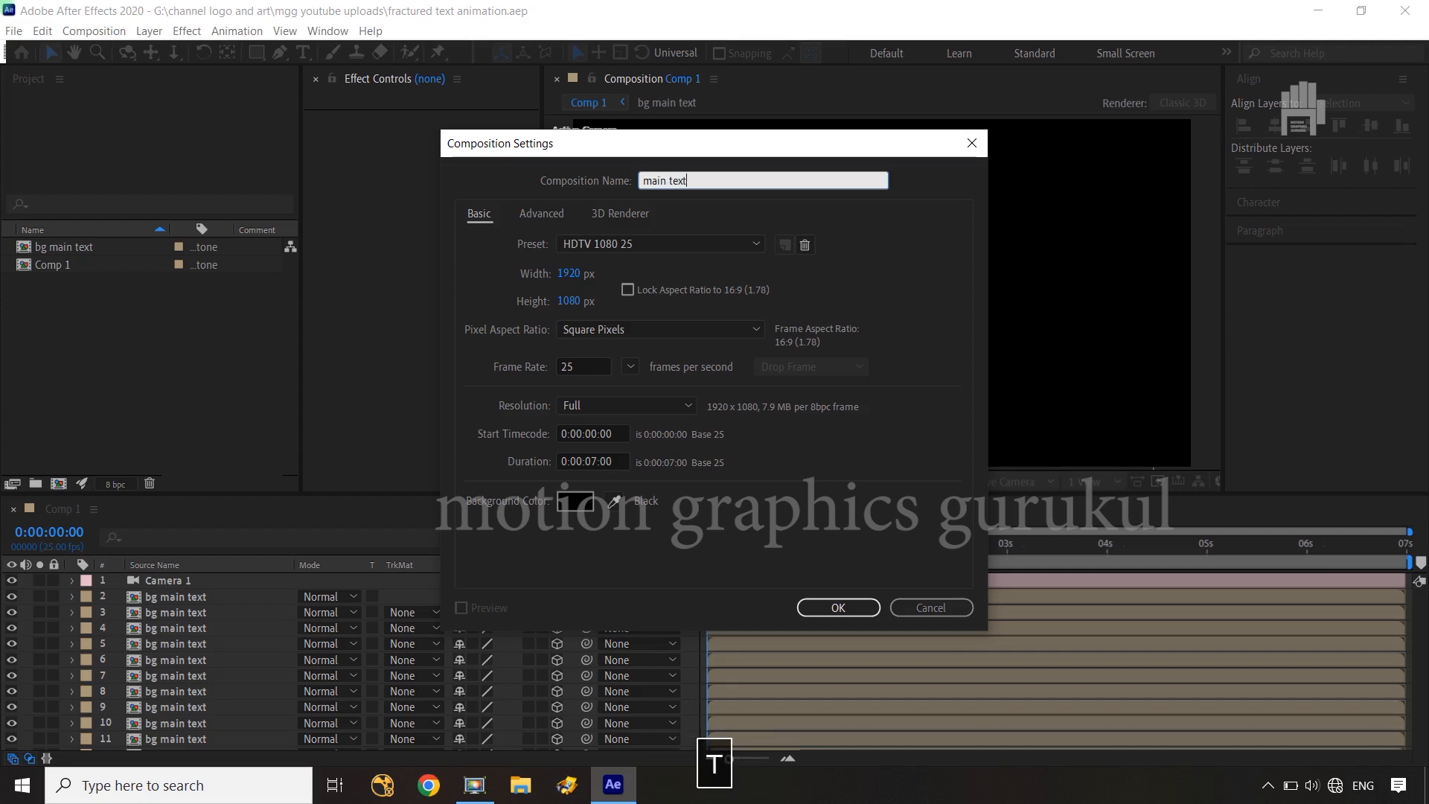
pyautogui.write('xt')
pyautogui.click(835, 612)
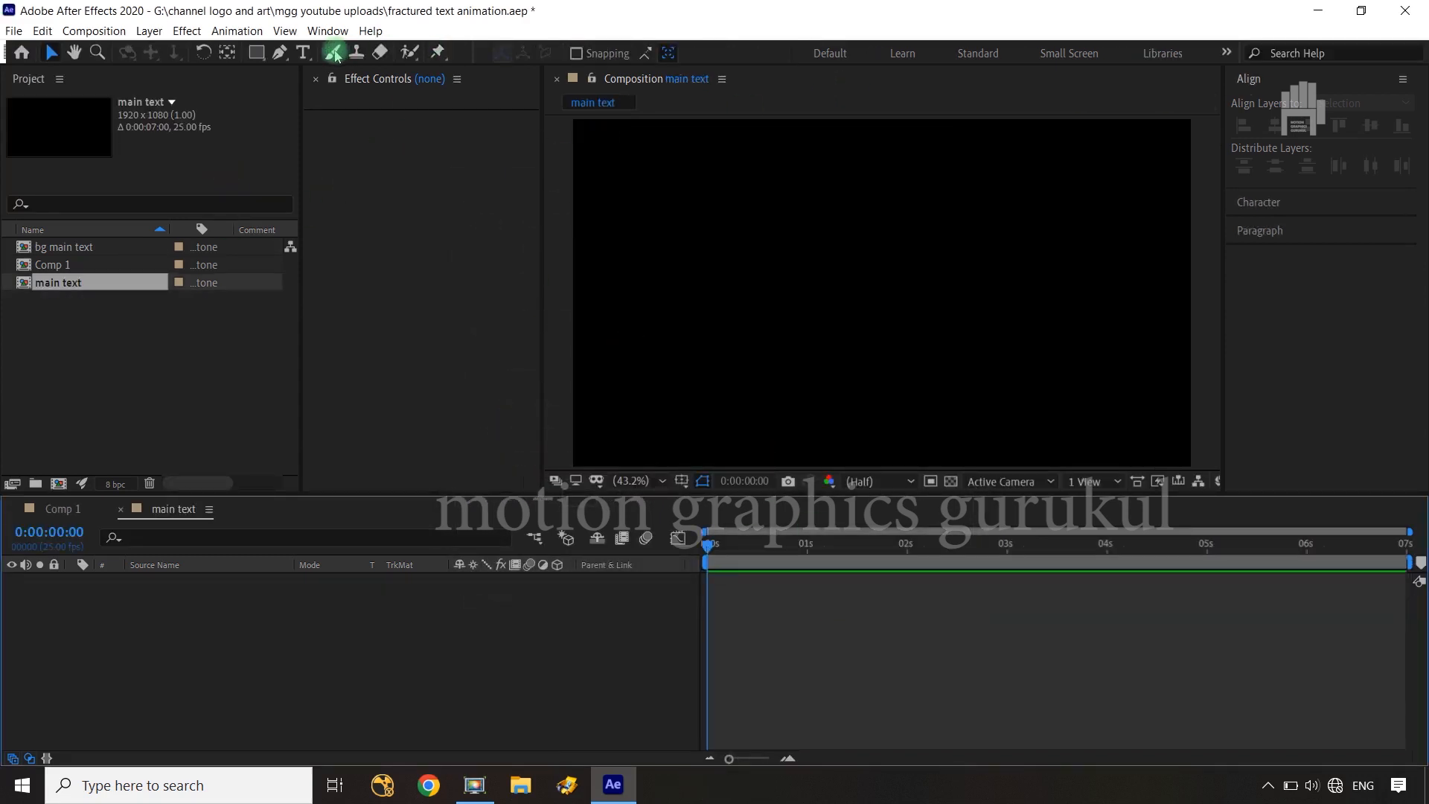
# Add a text layer reading "FRACTURED" to the main text composition
pyautogui.click(303, 53)
pyautogui.click(803, 279)
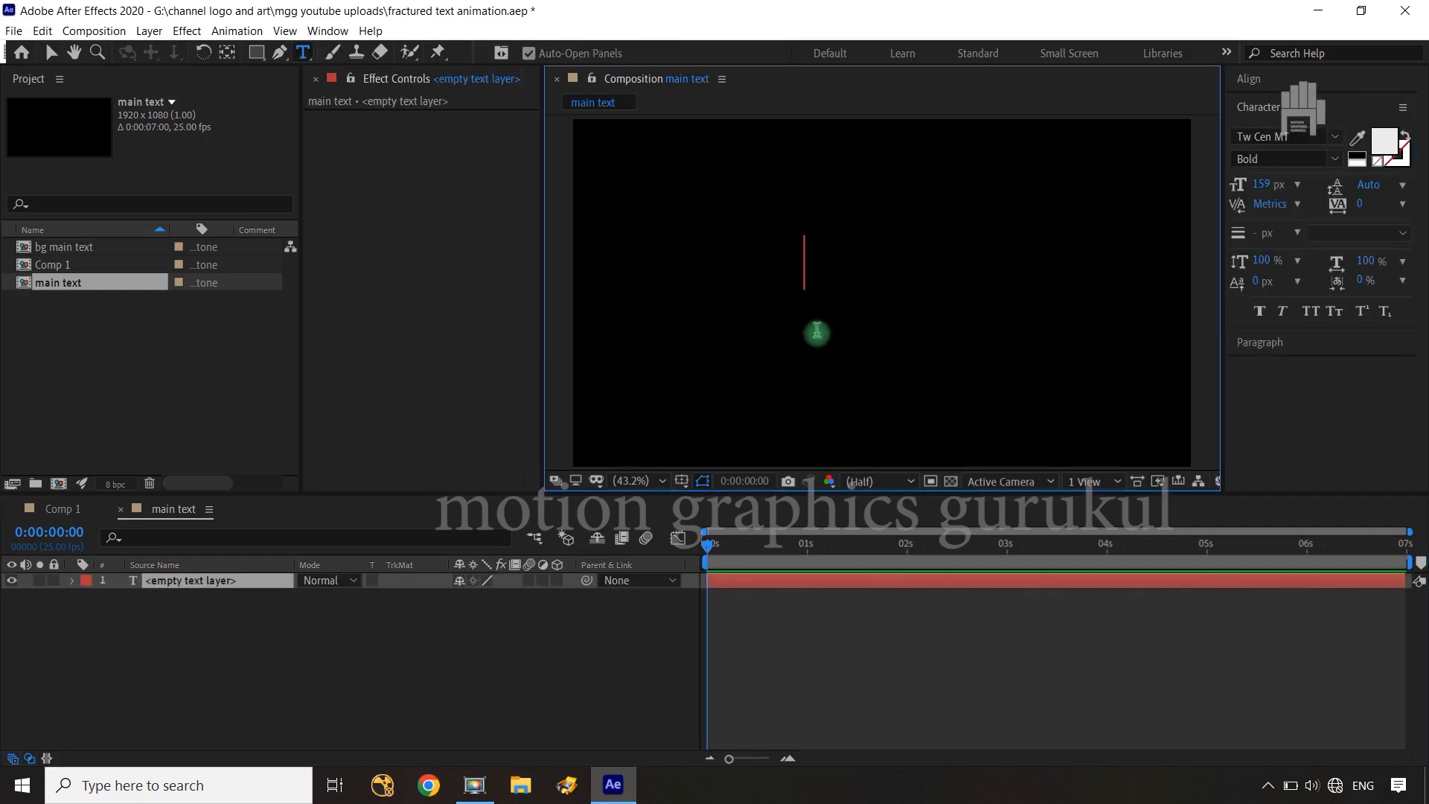
pyautogui.write('FR')
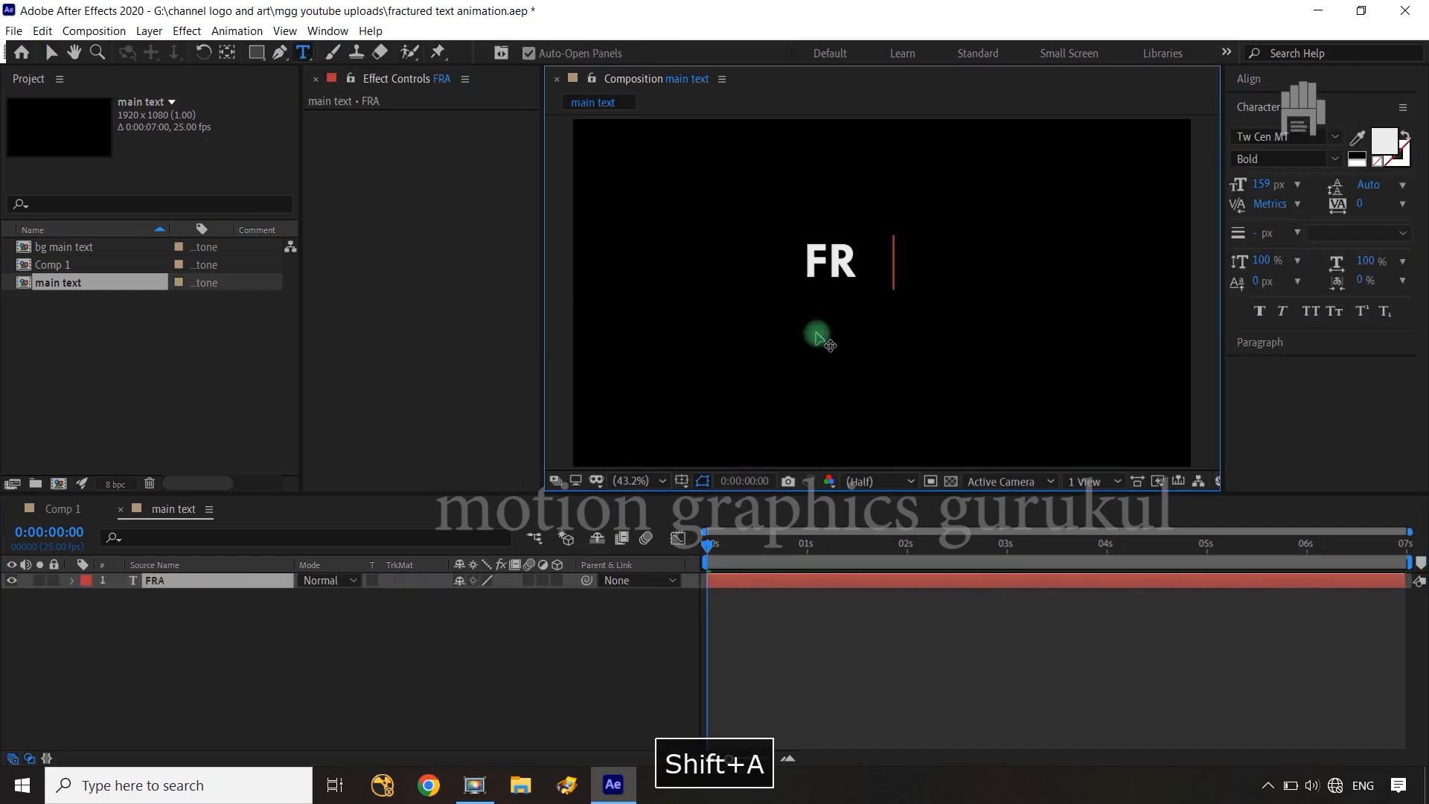
pyautogui.write('ACTURED')
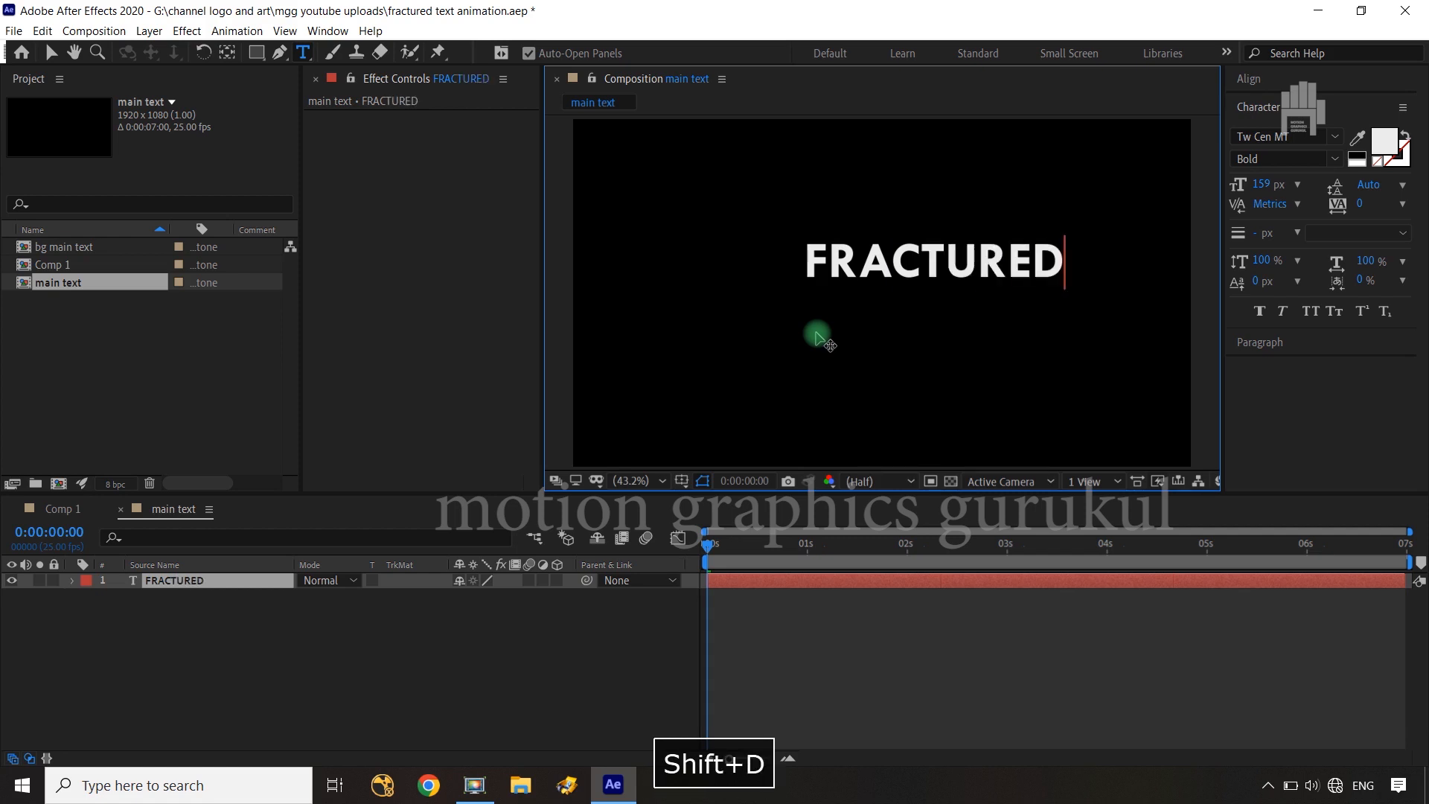
# Center the FRACTURED layer's anchor point on the text and align the layer horizontally and vertically to the composition's center
pyautogui.doubleClick(227, 588)
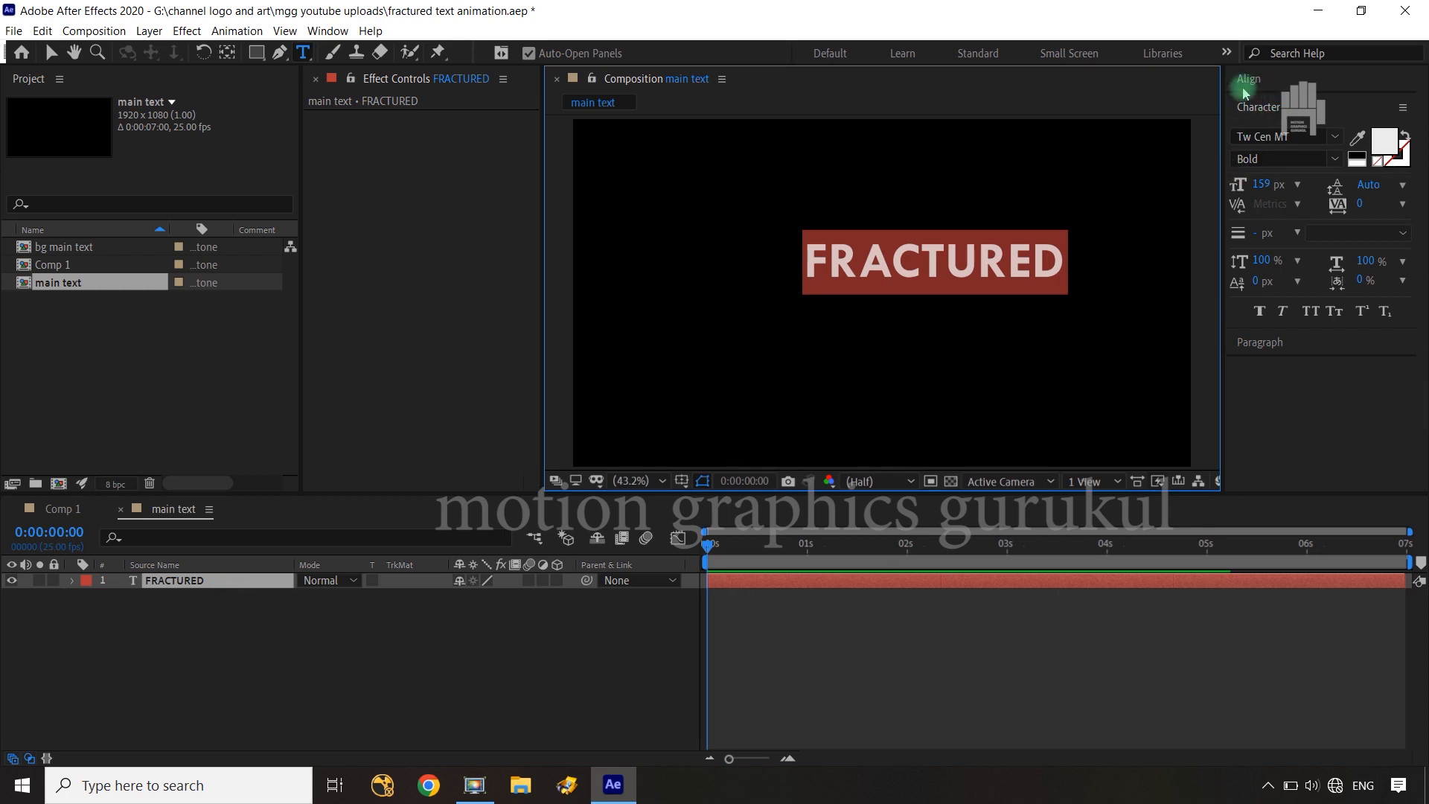
pyautogui.click(228, 53)
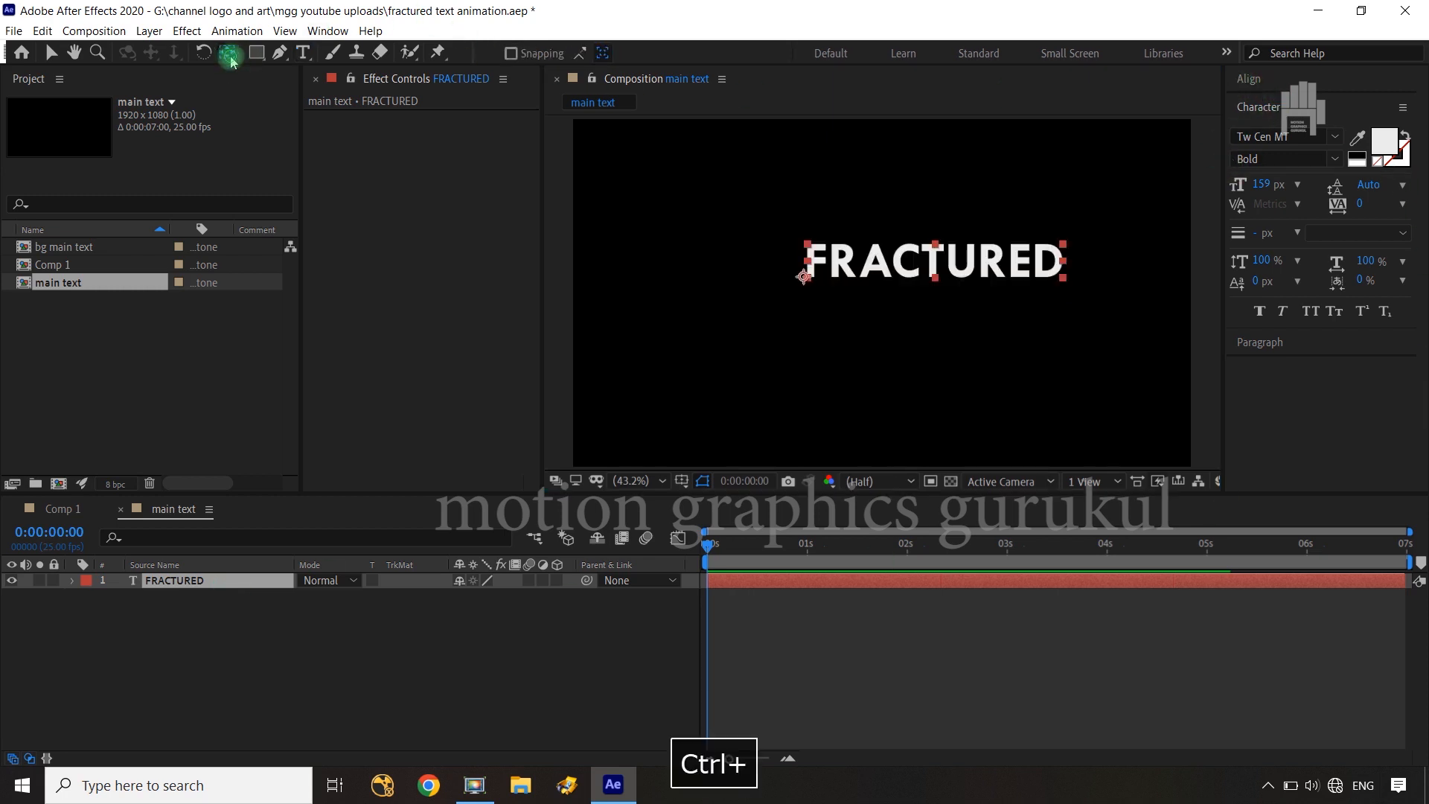
pyautogui.click(1250, 81)
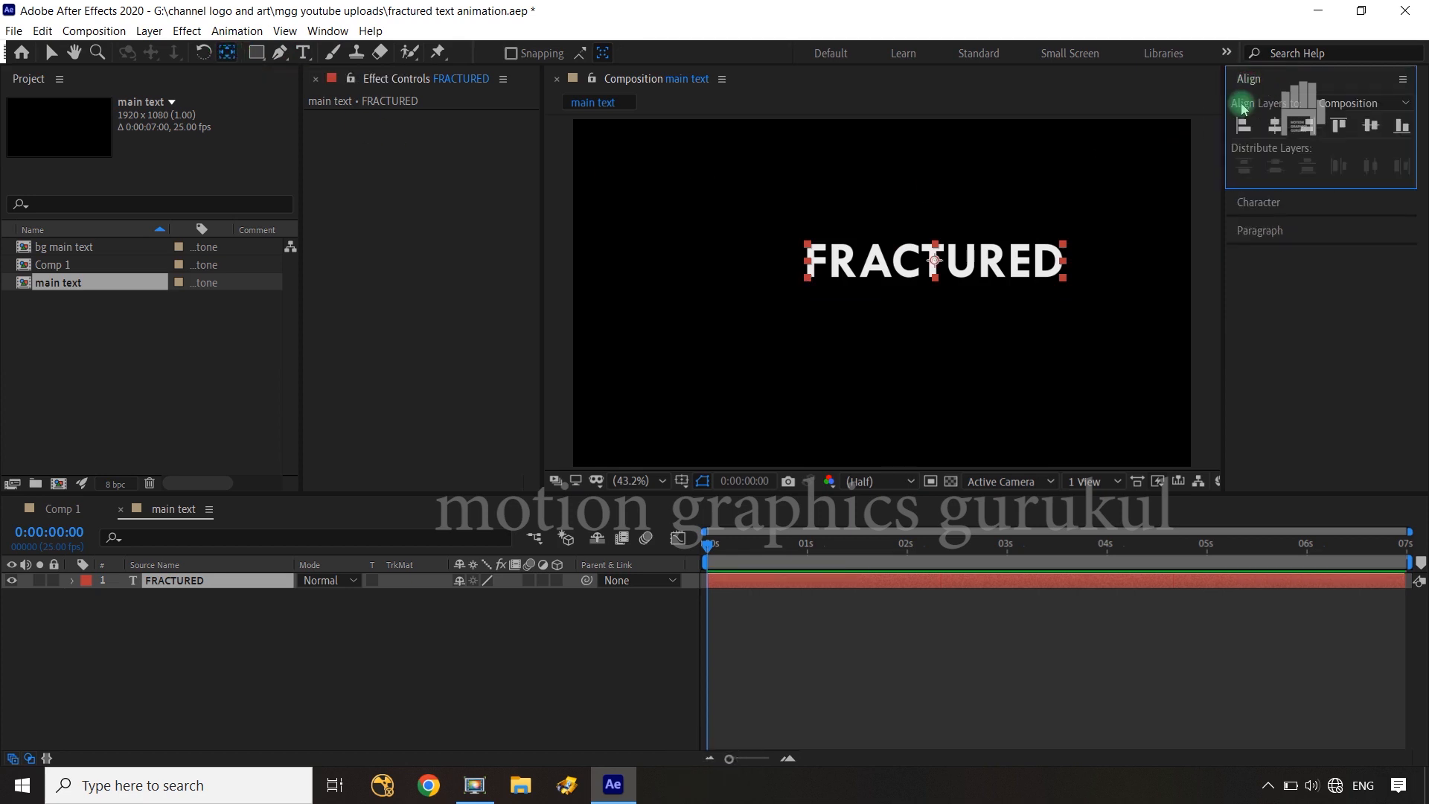
pyautogui.click(1290, 127)
pyautogui.click(1370, 125)
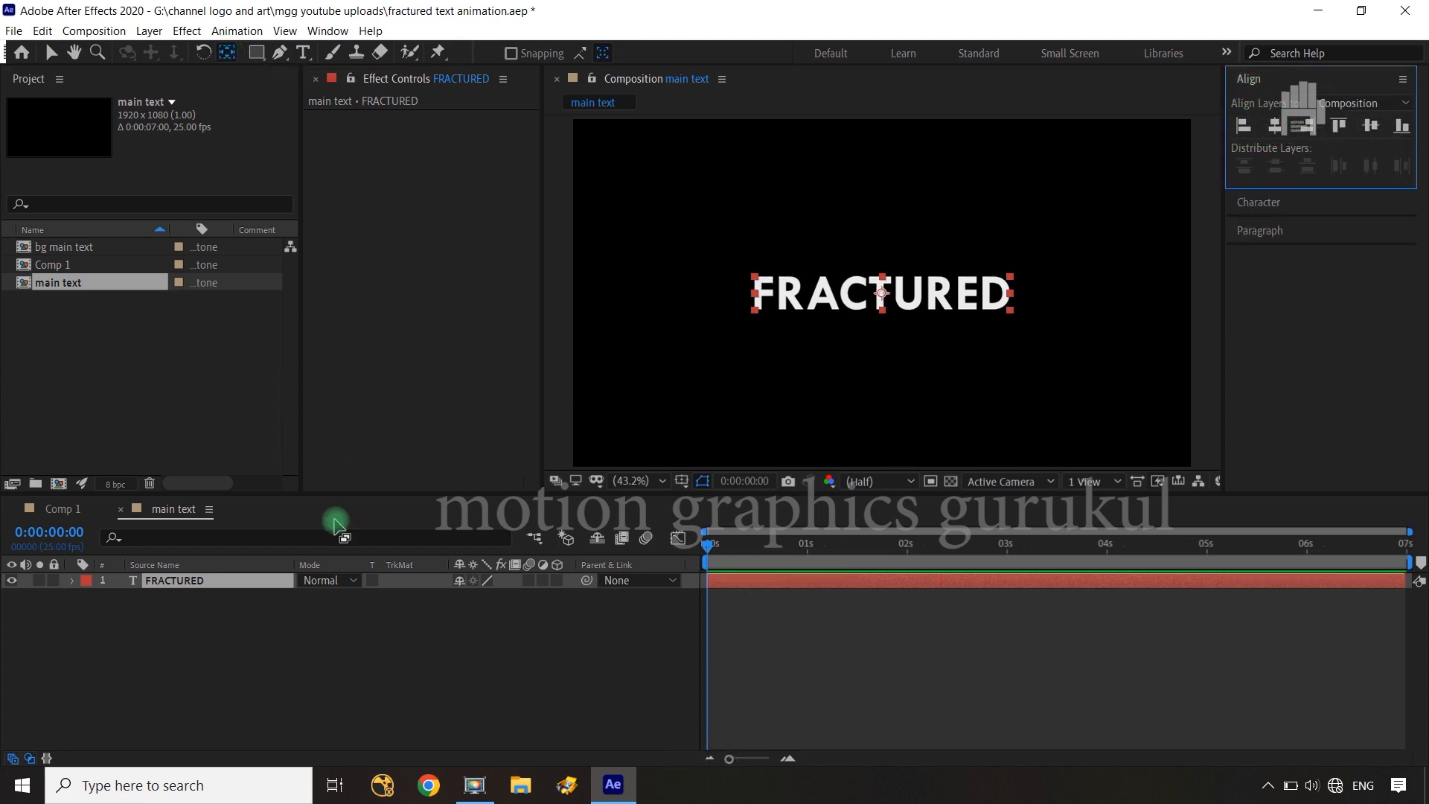
pyautogui.click(519, 682)
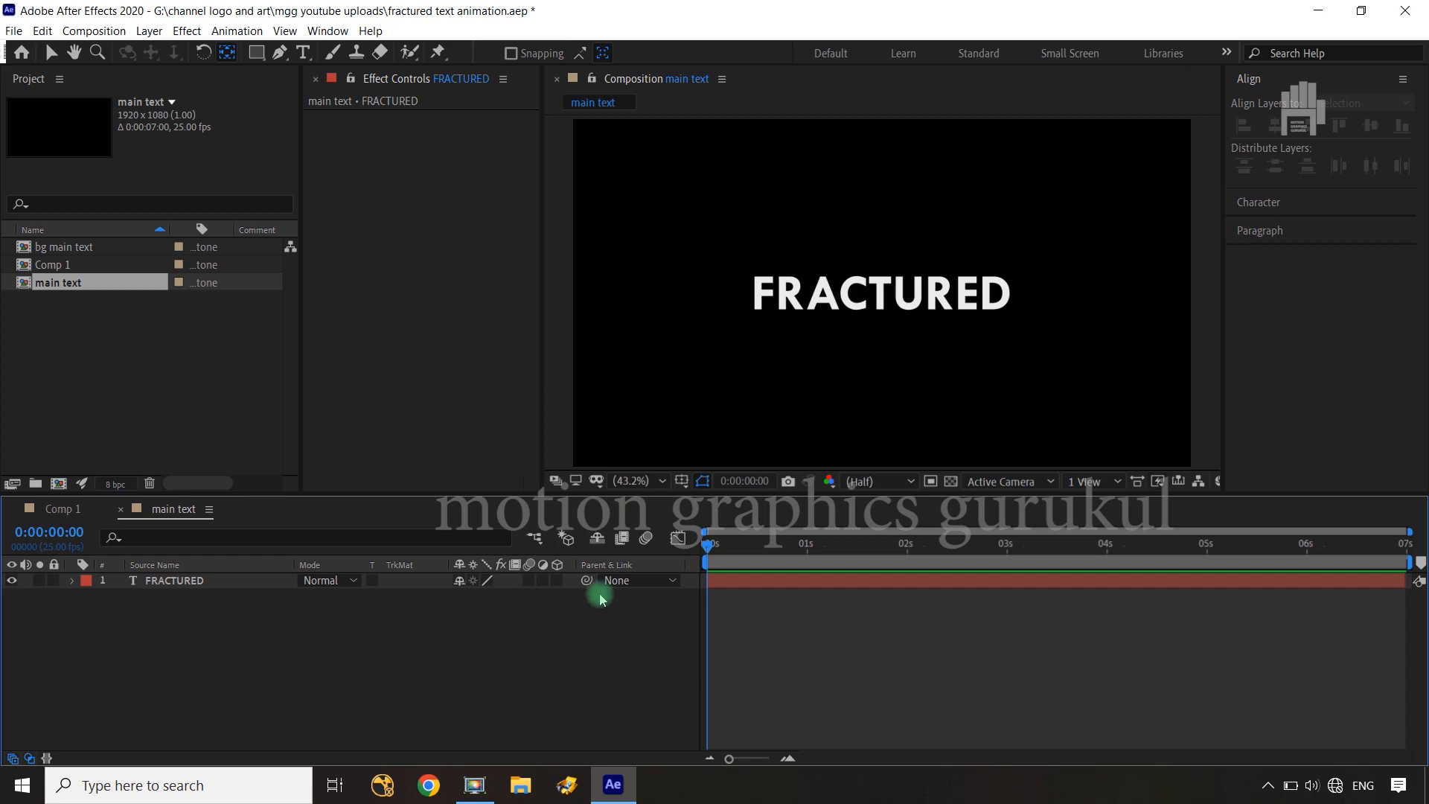
# Set the FRACTURED text's font size to 203 px and re-center its anchor point and the layer in the composition
pyautogui.doubleClick(173, 581)
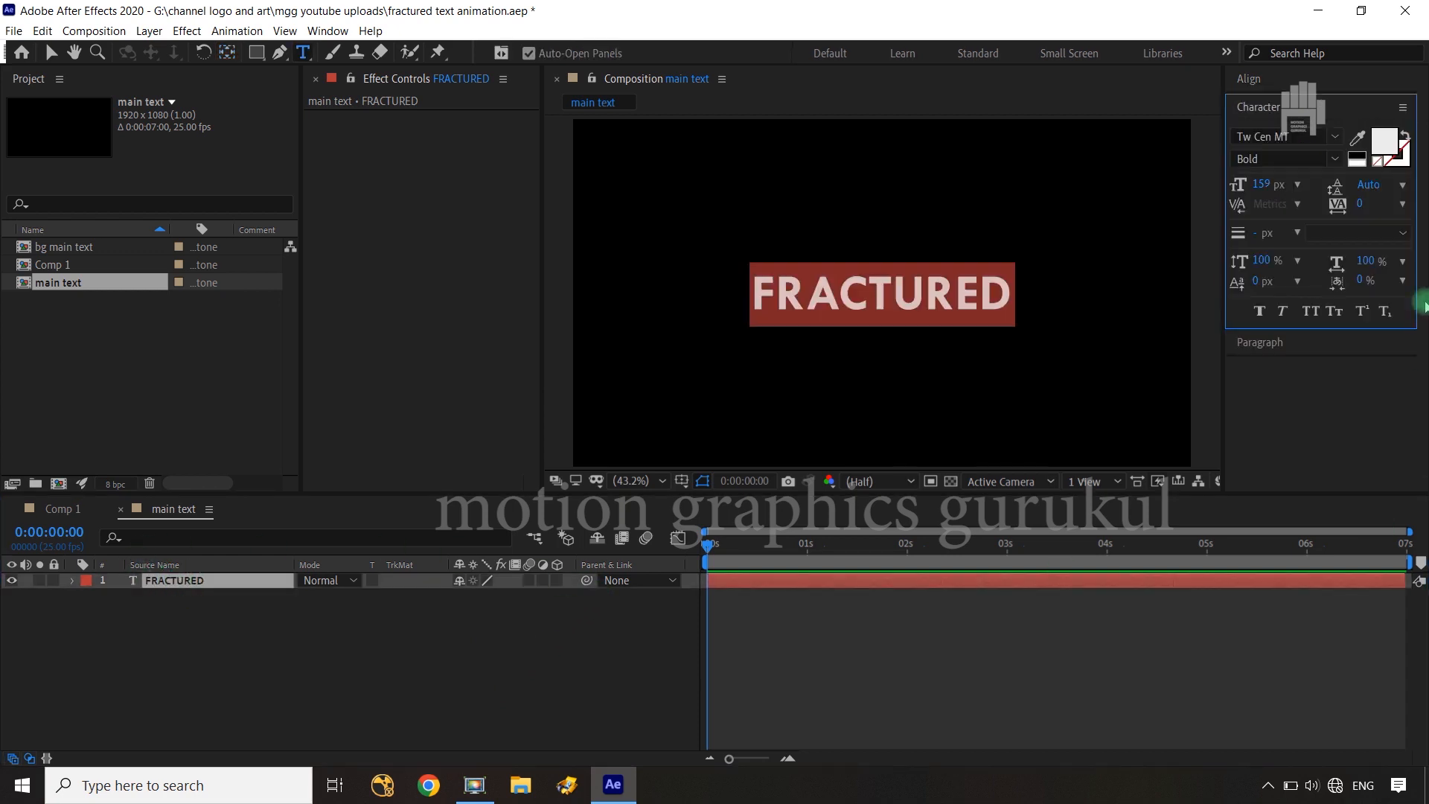
pyautogui.moveTo(1271, 185); pyautogui.dragTo(1305, 185)
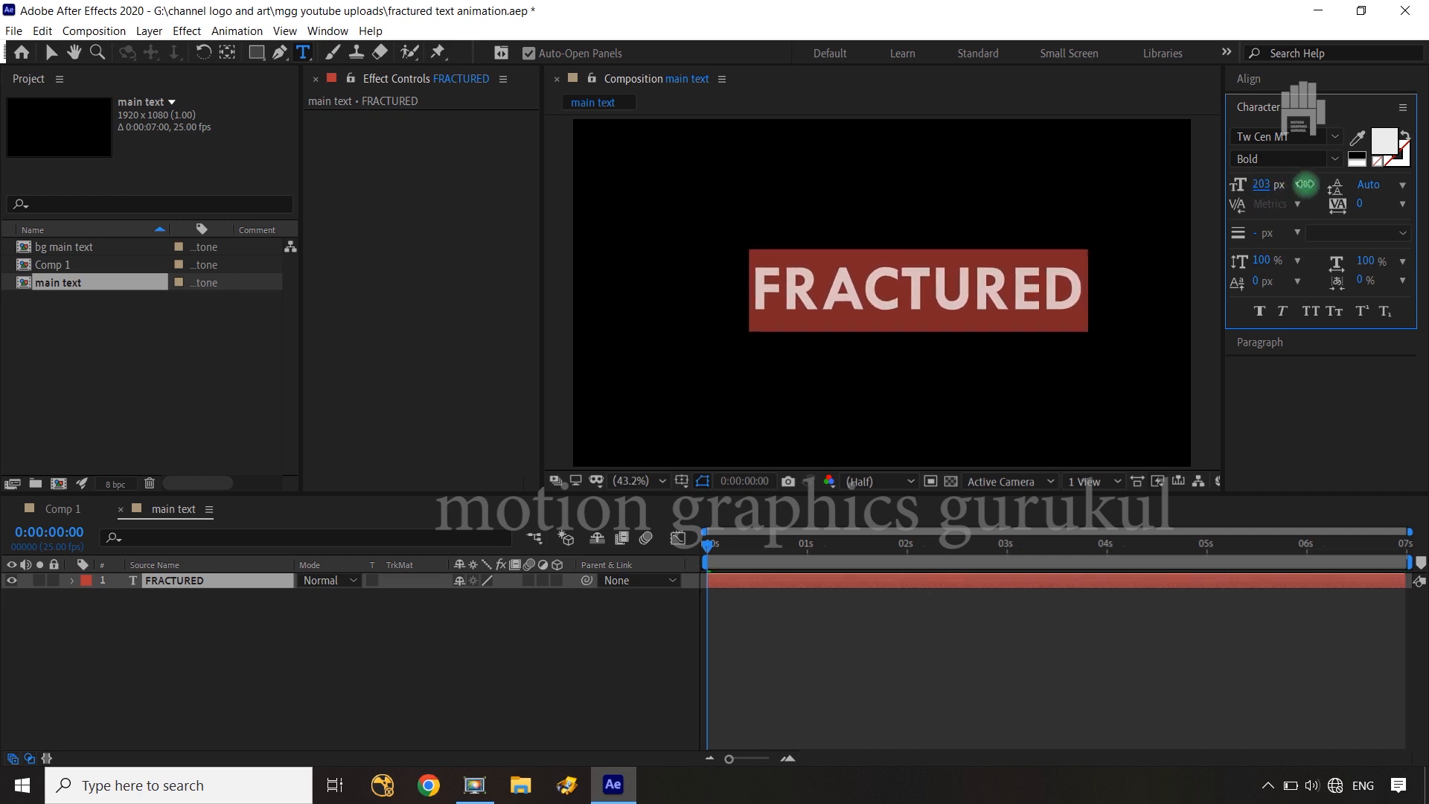
pyautogui.click(229, 51)
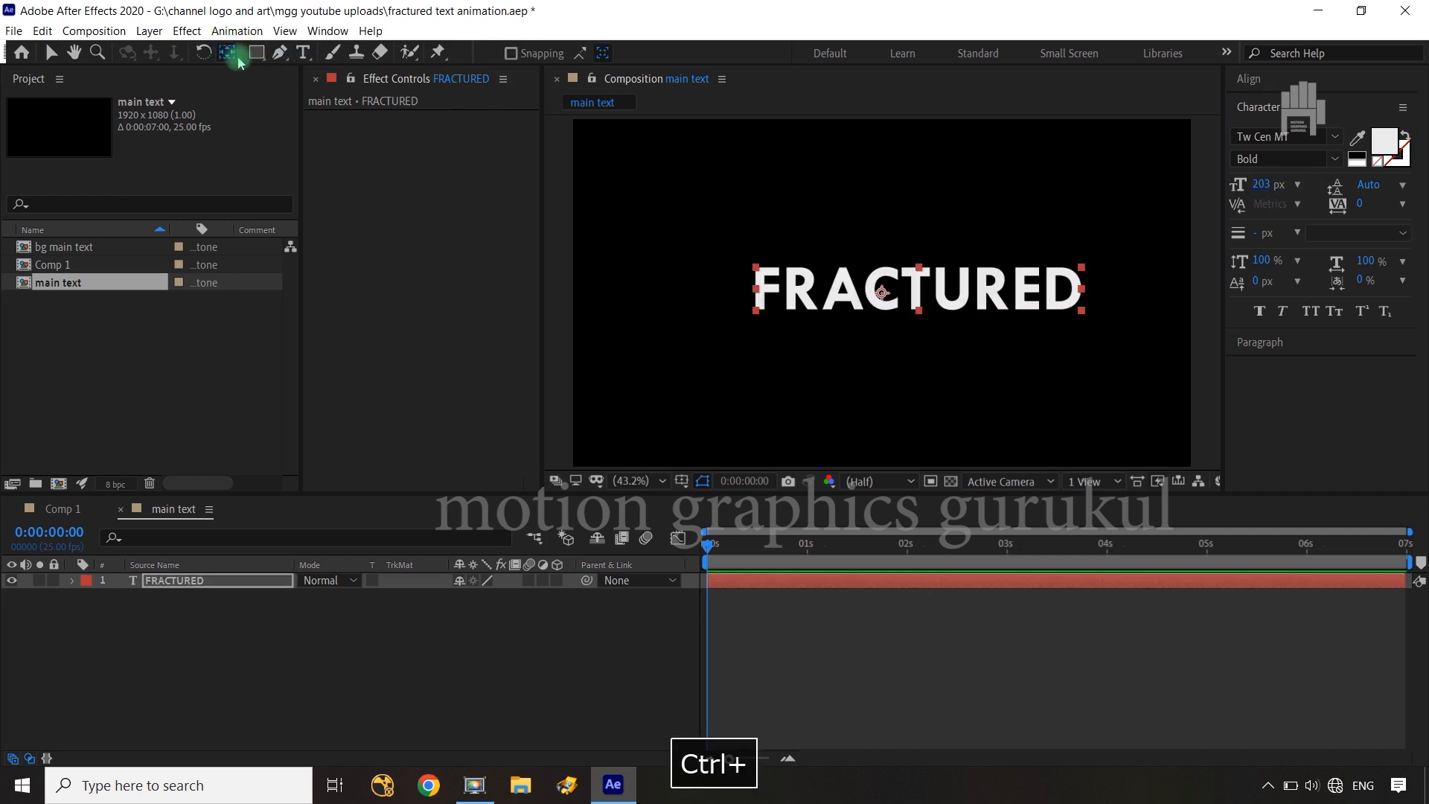
pyautogui.click(1251, 79)
pyautogui.click(1277, 125)
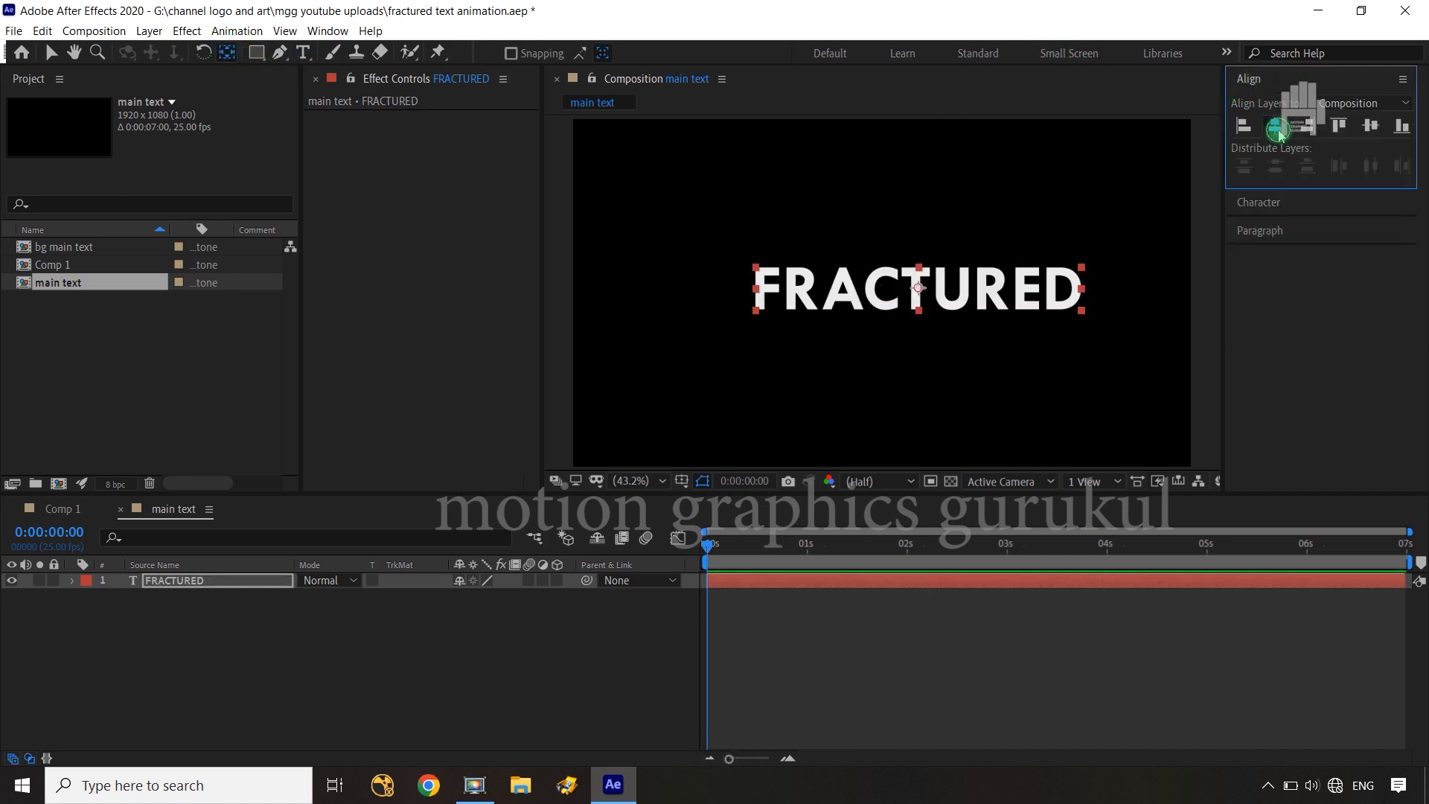
pyautogui.click(1370, 124)
pyautogui.click(549, 635)
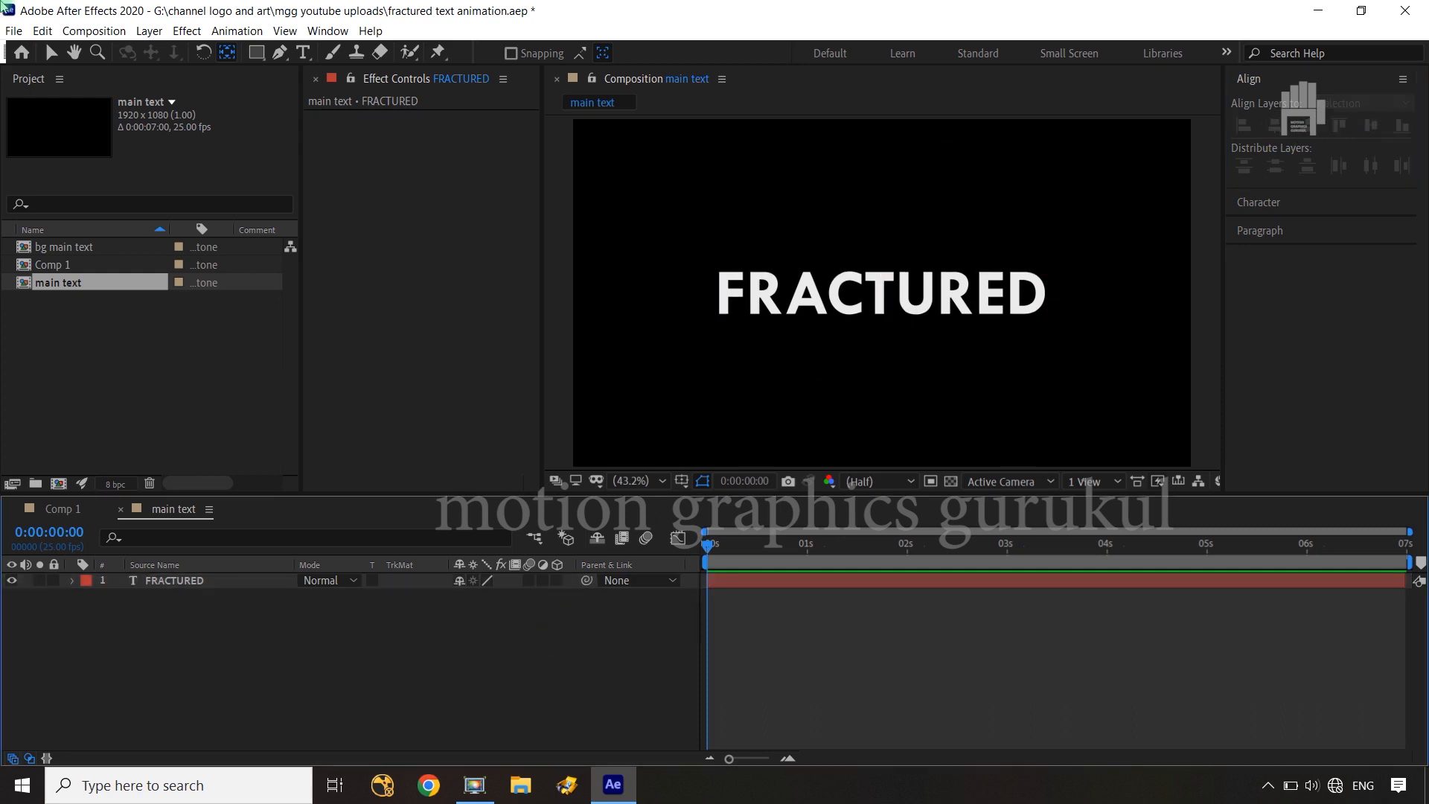
# Add a Bevel and Emboss layer style to the FRACTURED text layer
pyautogui.click(192, 587)
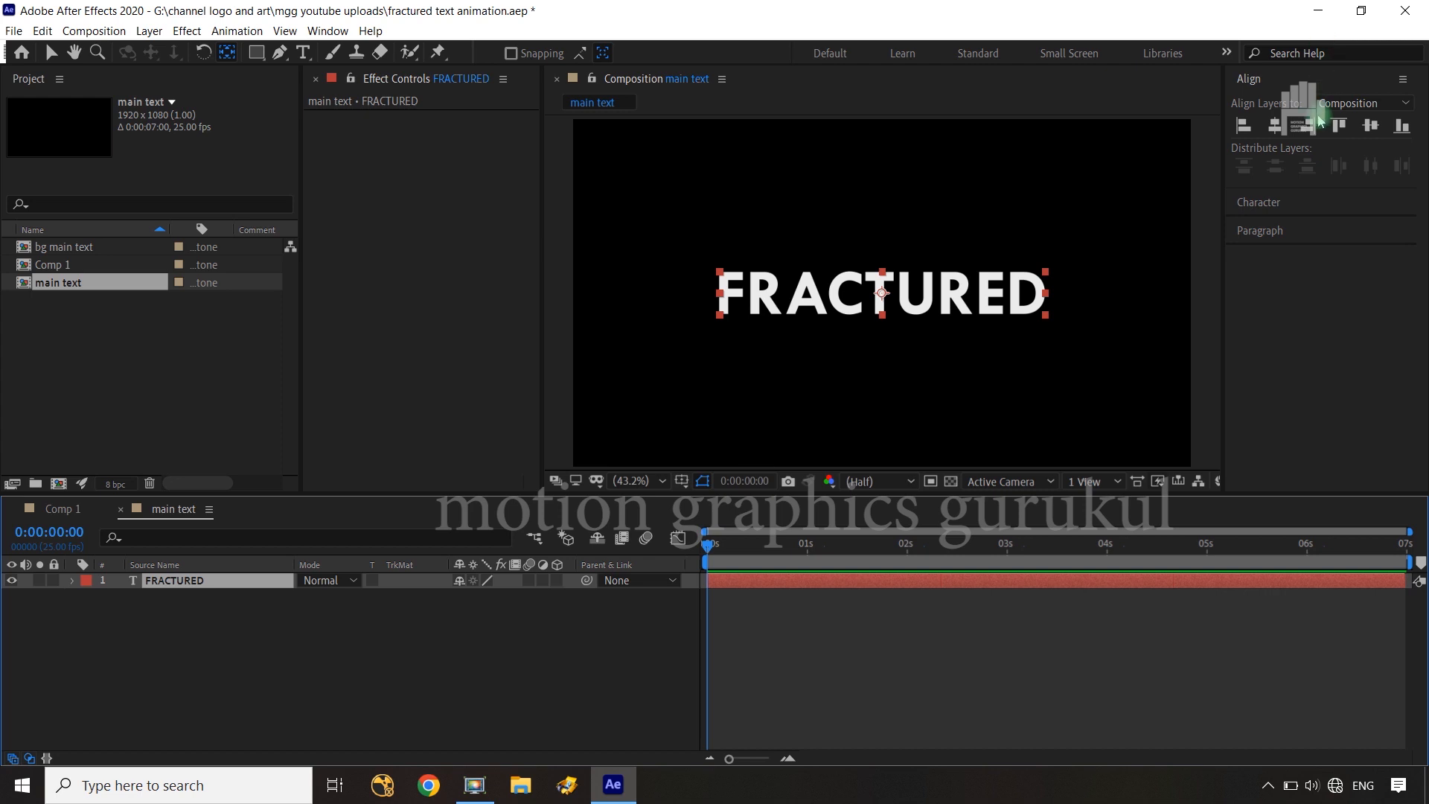
pyautogui.click(415, 632)
pyautogui.click(203, 589)
pyautogui.rightClick(165, 588)
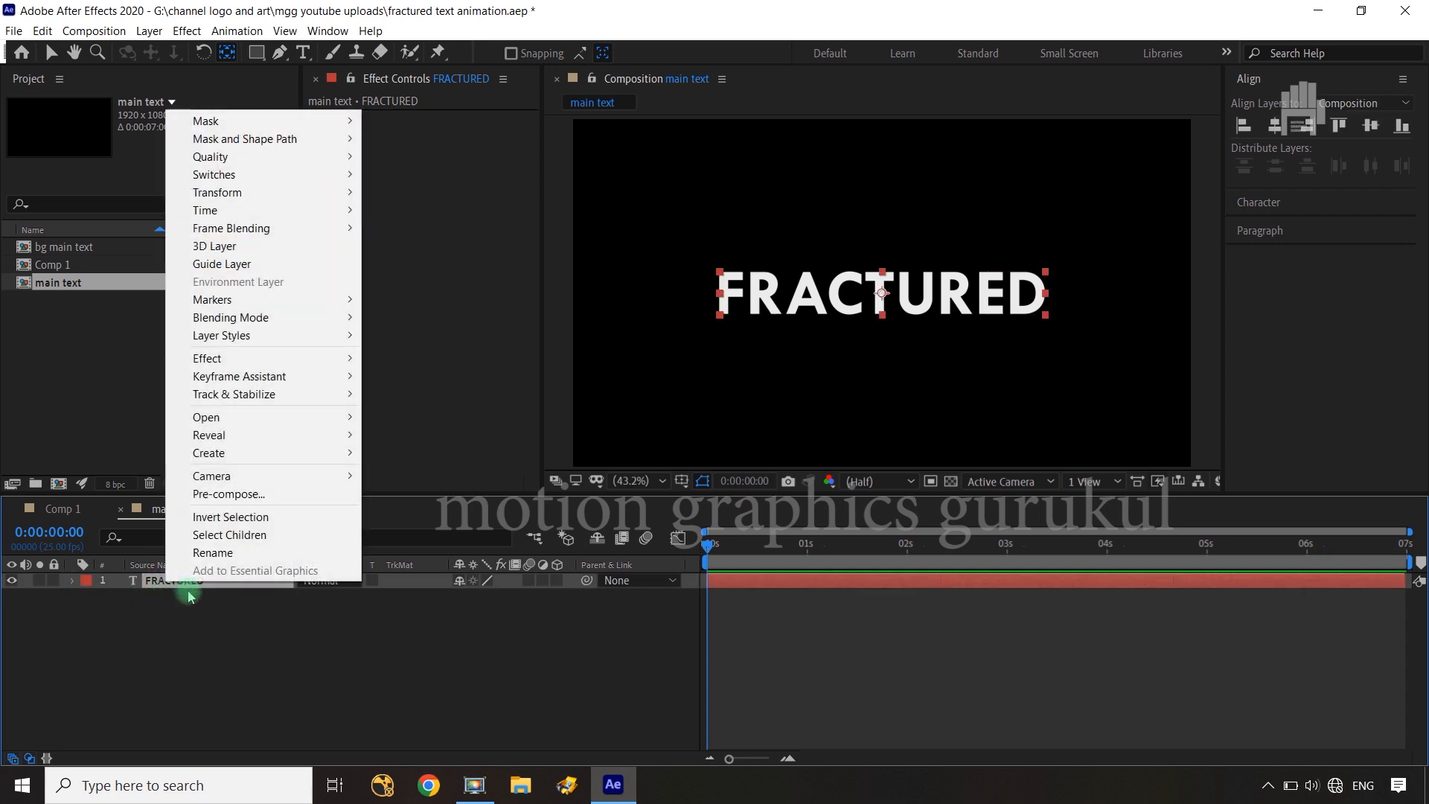
pyautogui.moveTo(287, 335)
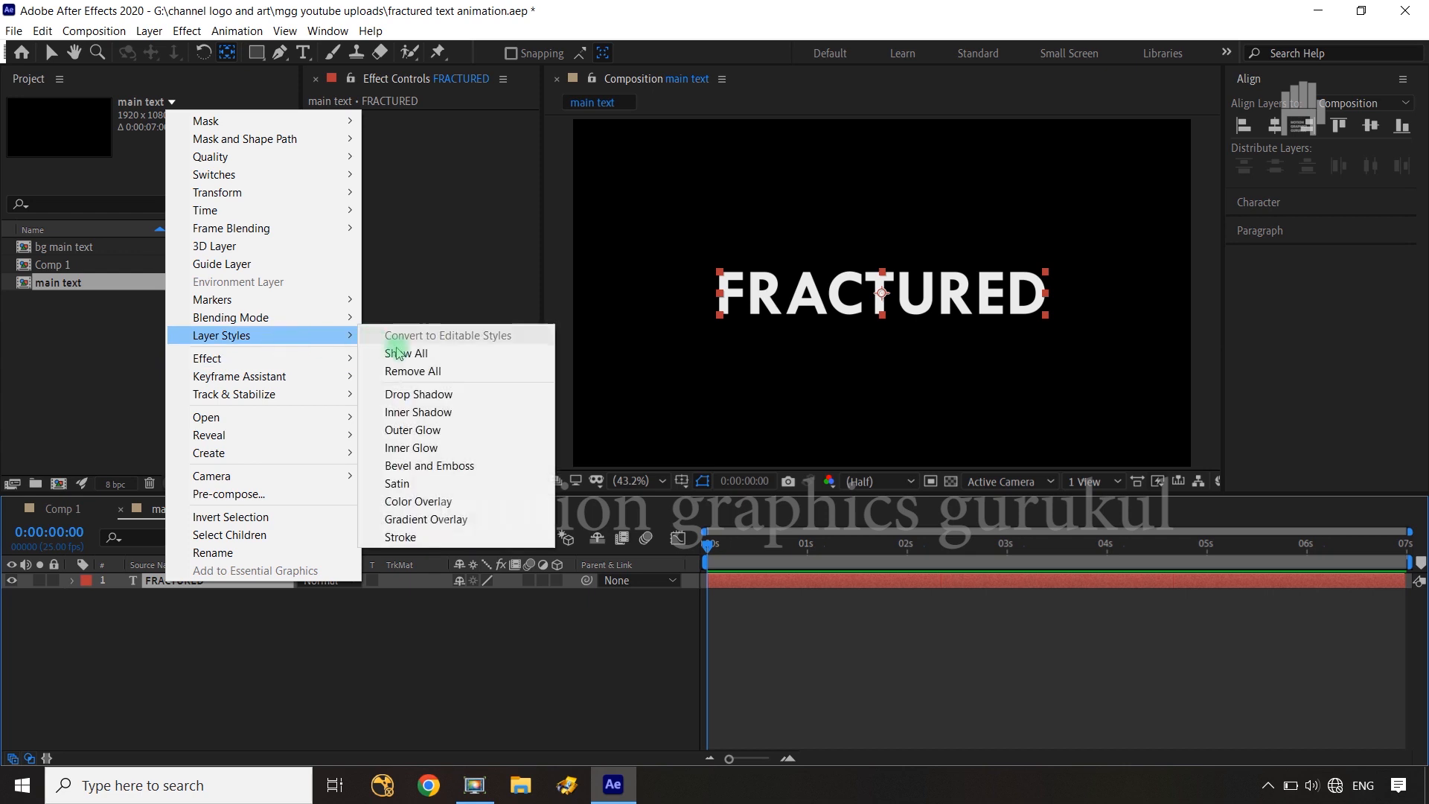
pyautogui.click(454, 466)
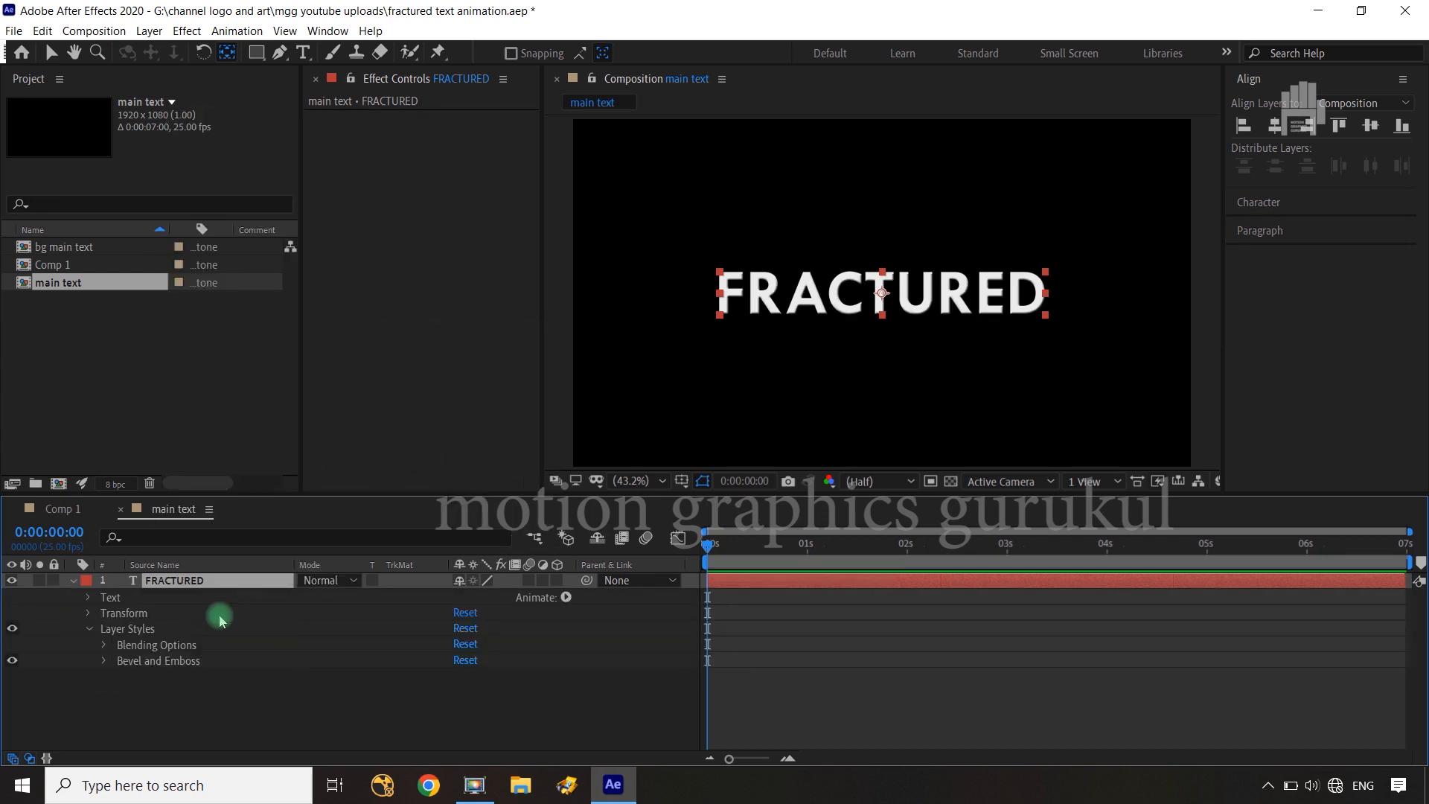
# Set the FRACTURED layer's Bevel and Emboss size to 12 and its soften value to 2.1
pyautogui.scroll(5, 821, 340)
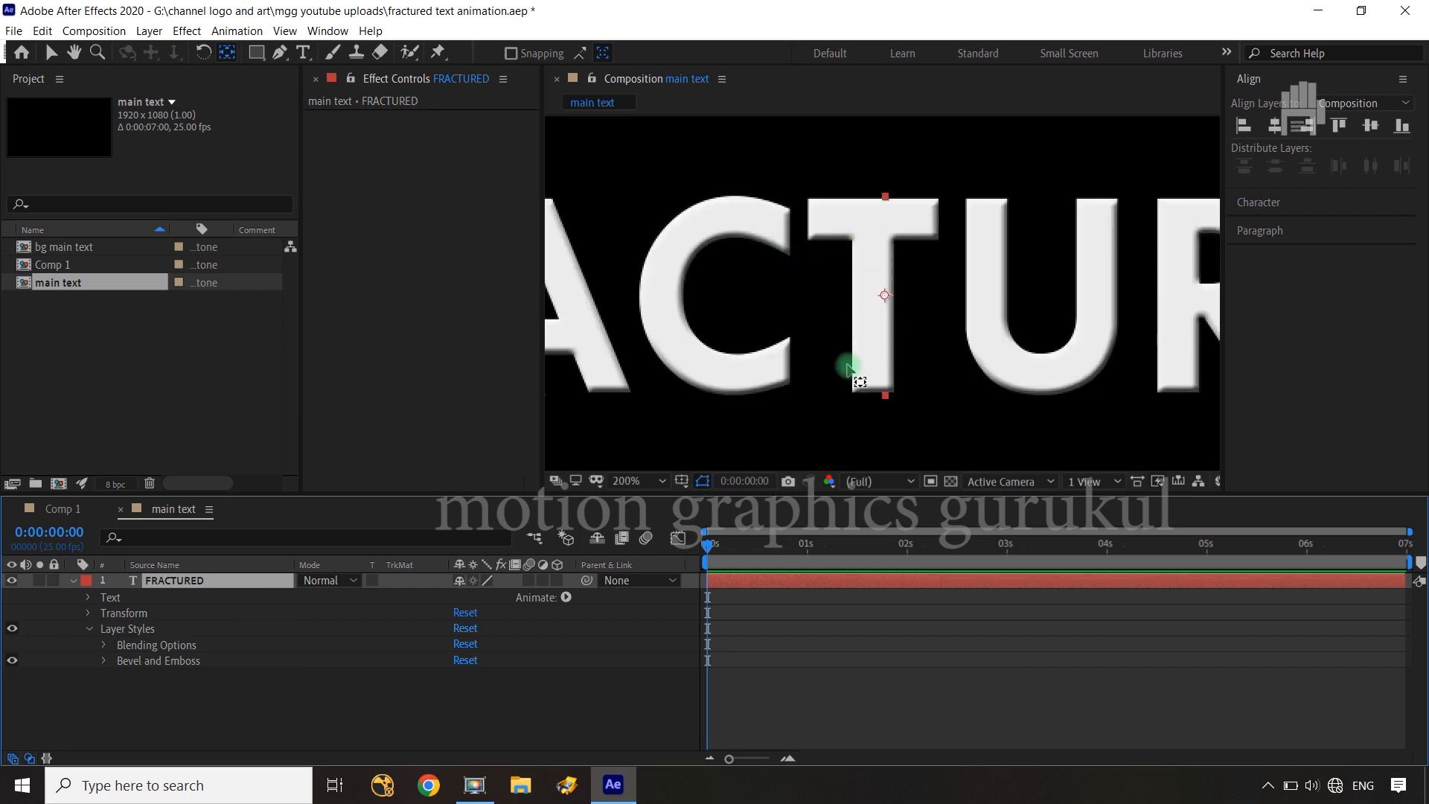
pyautogui.click(103, 663)
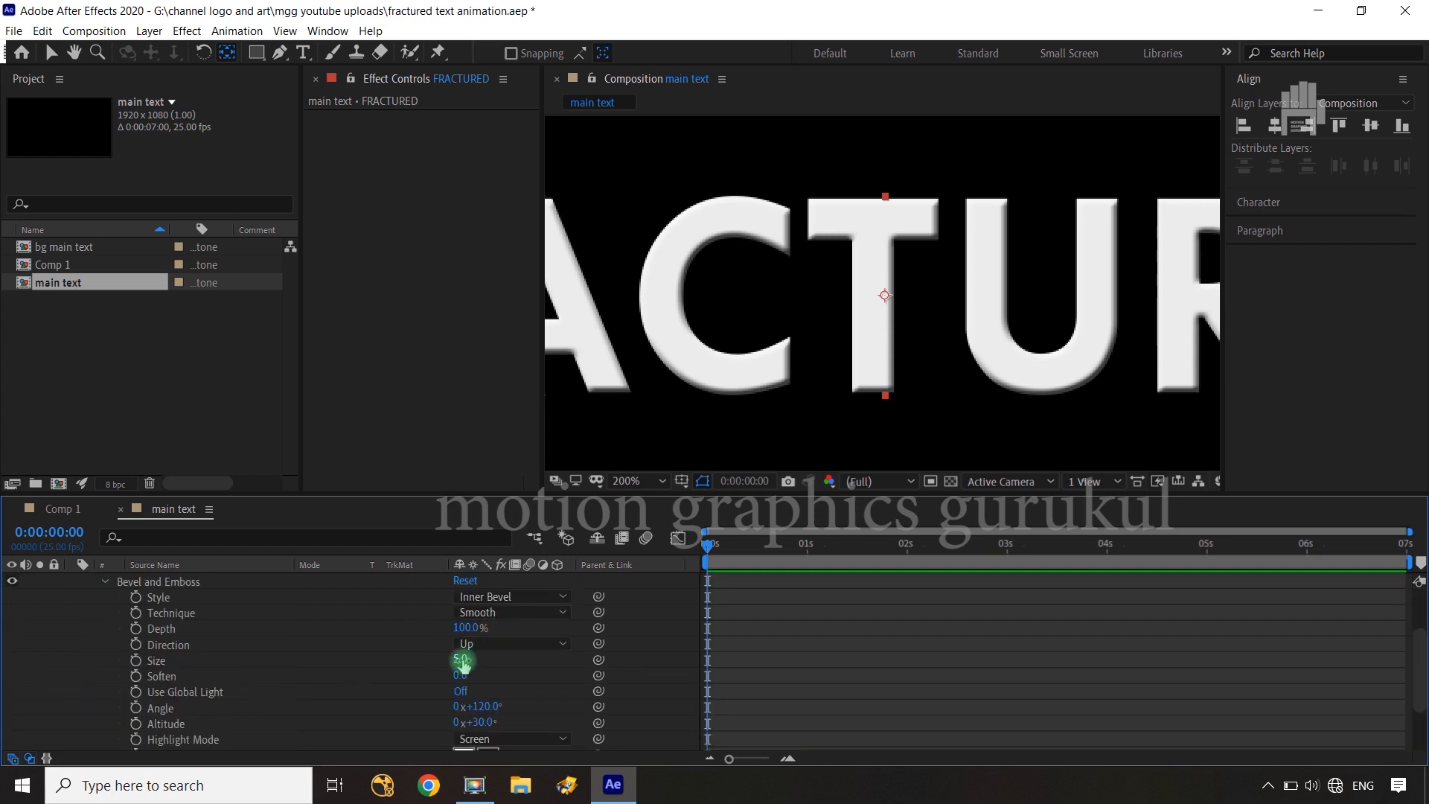
pyautogui.moveTo(462, 662); pyautogui.dragTo(468, 660)
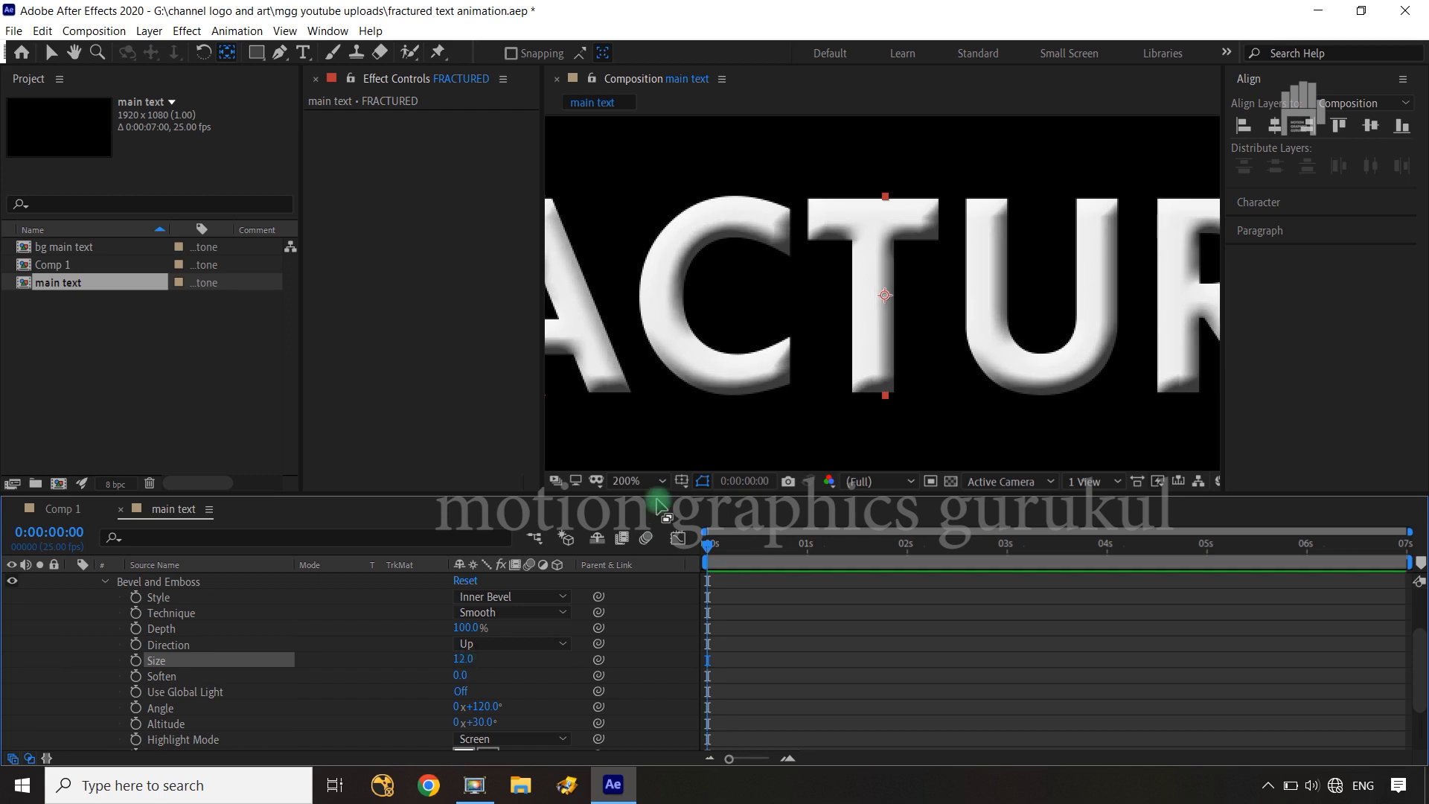
pyautogui.hotkey('shift', '/')
pyautogui.press('/')
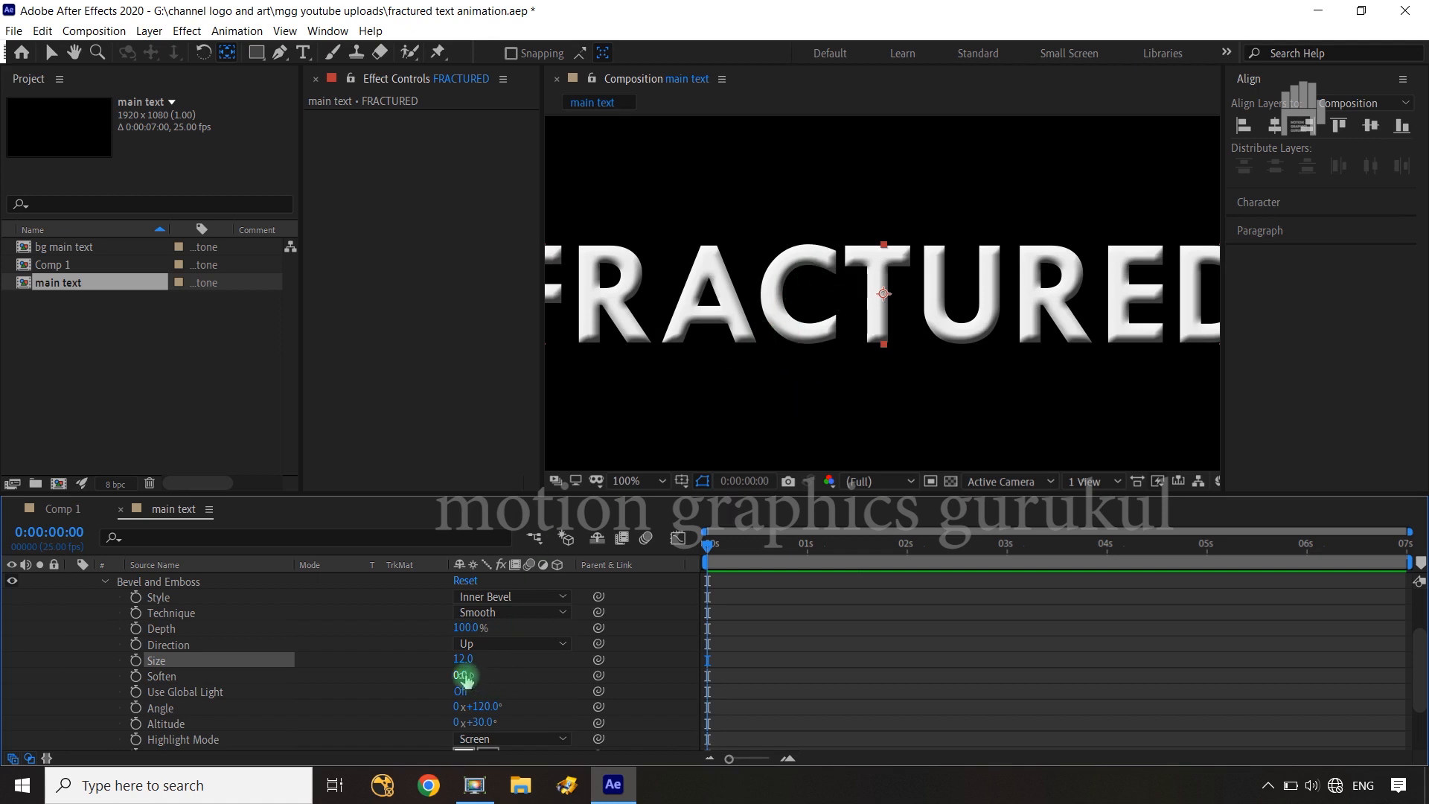
pyautogui.moveTo(467, 676); pyautogui.dragTo(479, 675)
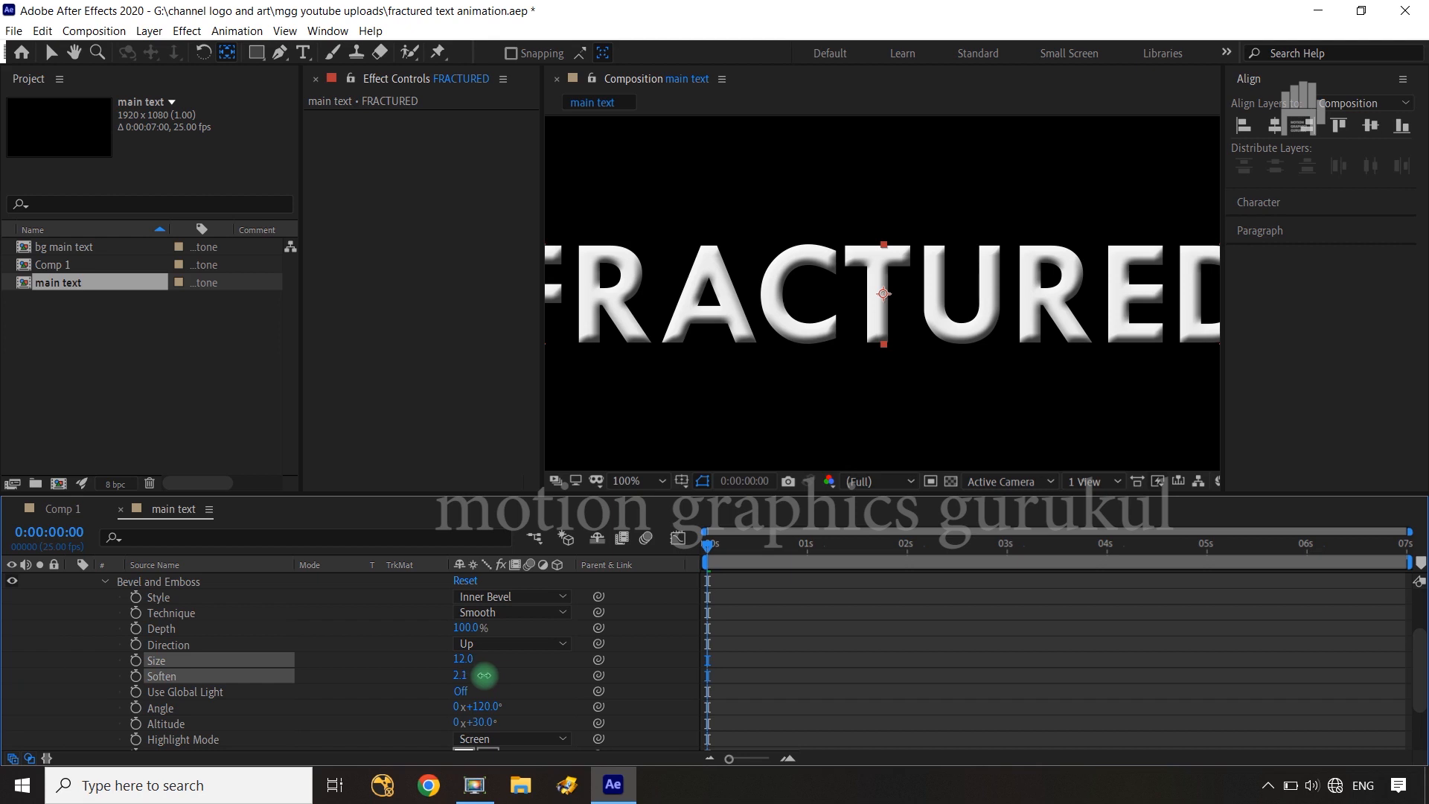
# Try the bevel at size 27 with the Chisel Hard and Chisel Soft techniques, and return the technique to Smooth
pyautogui.moveTo(463, 660); pyautogui.dragTo(474, 660)
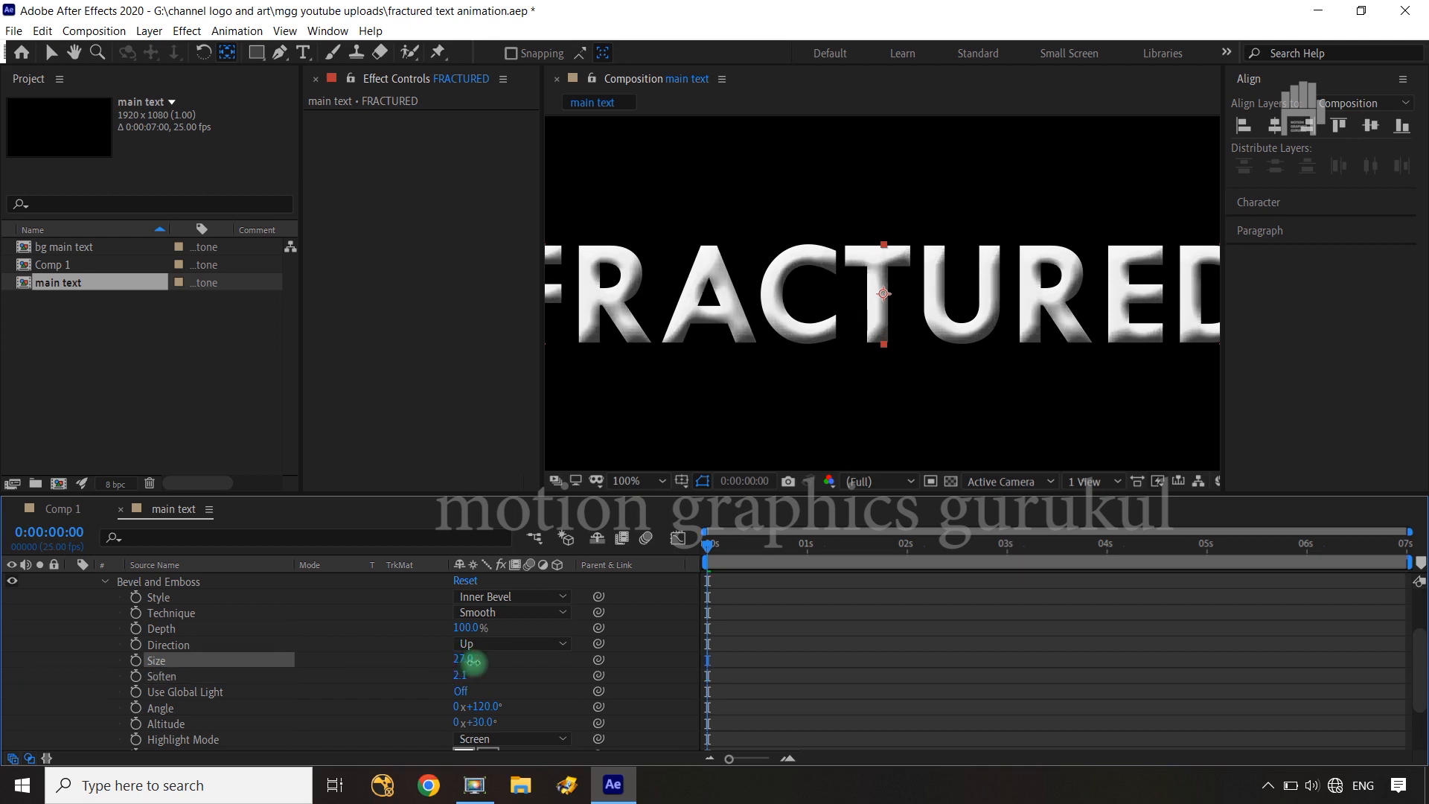
pyautogui.click(497, 612)
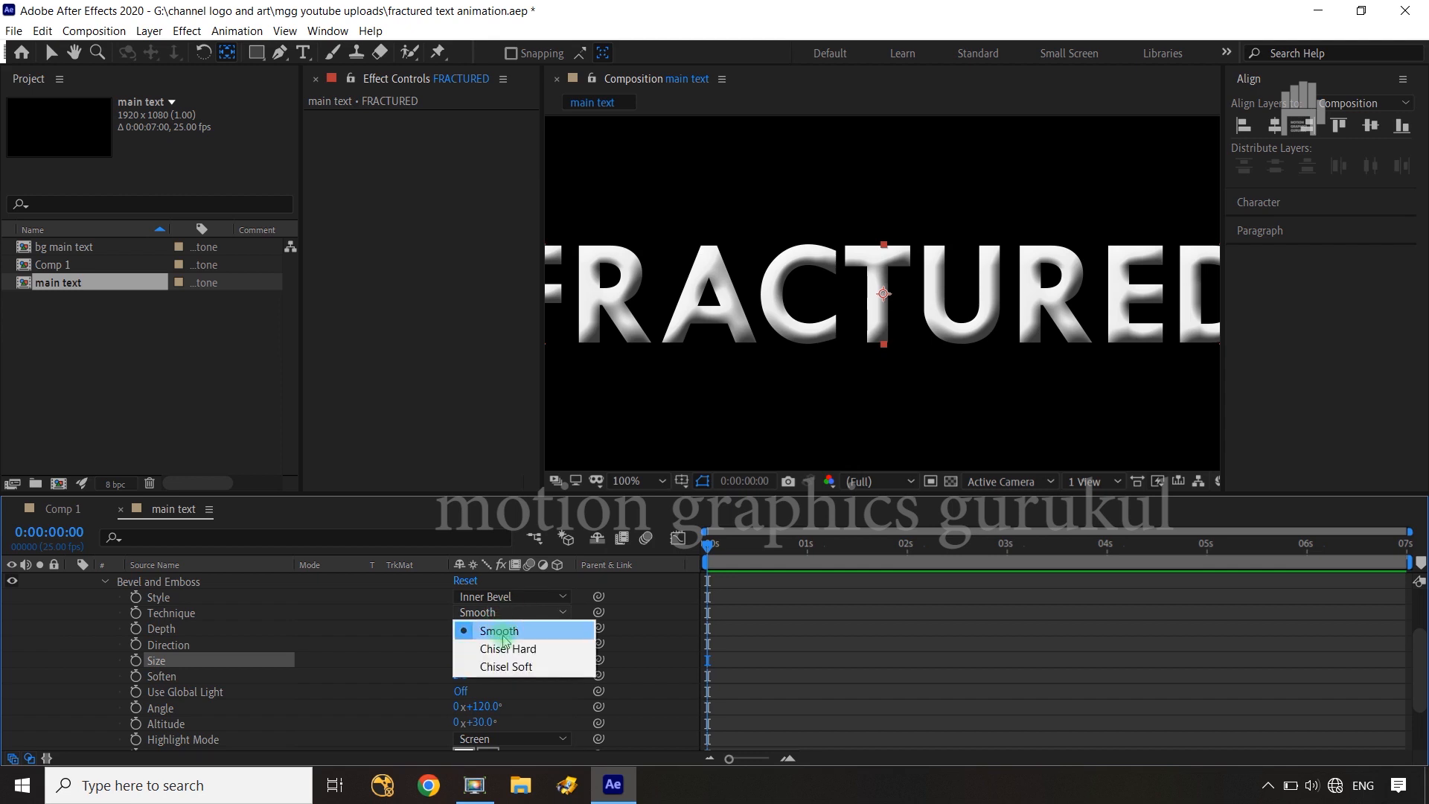
pyautogui.click(507, 648)
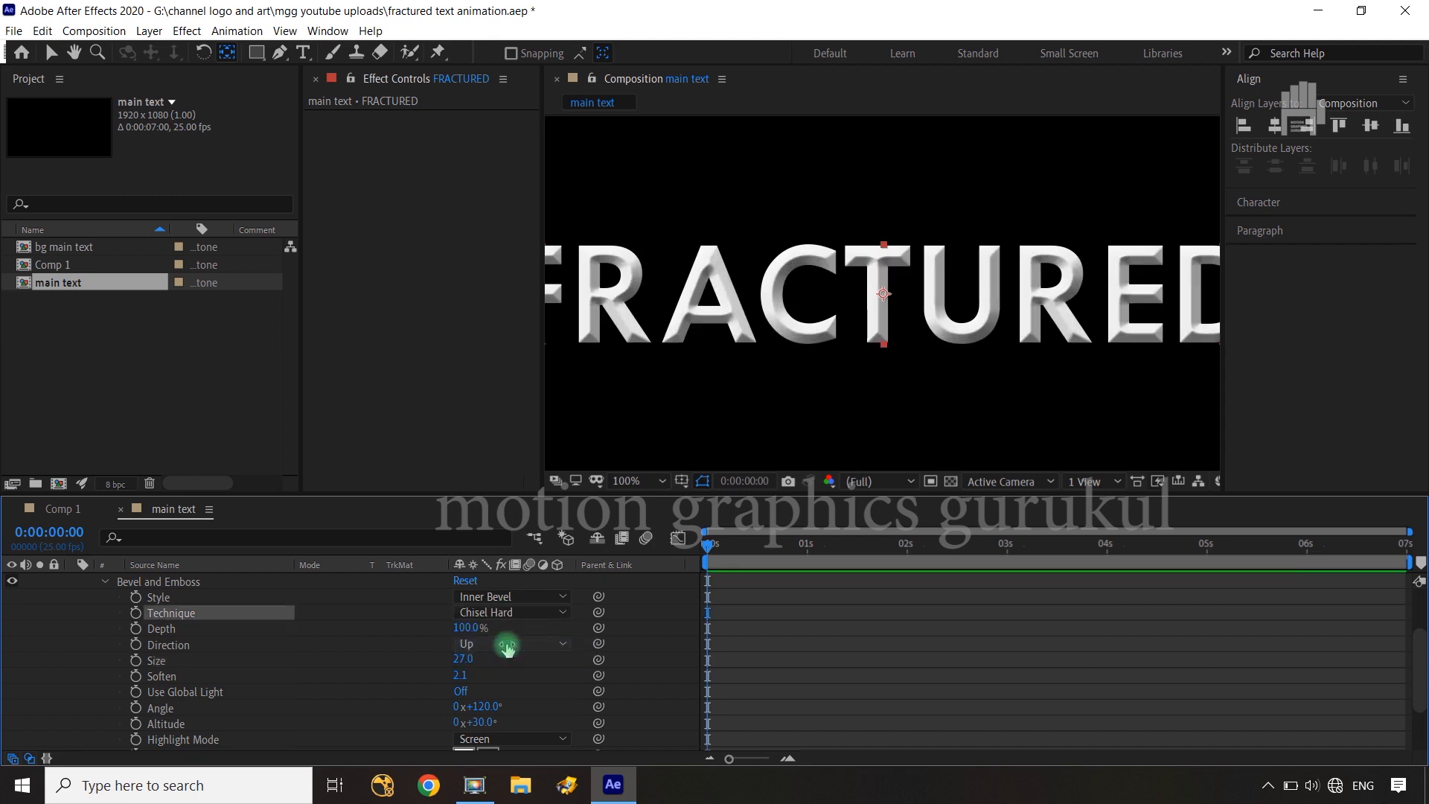
pyautogui.click(516, 615)
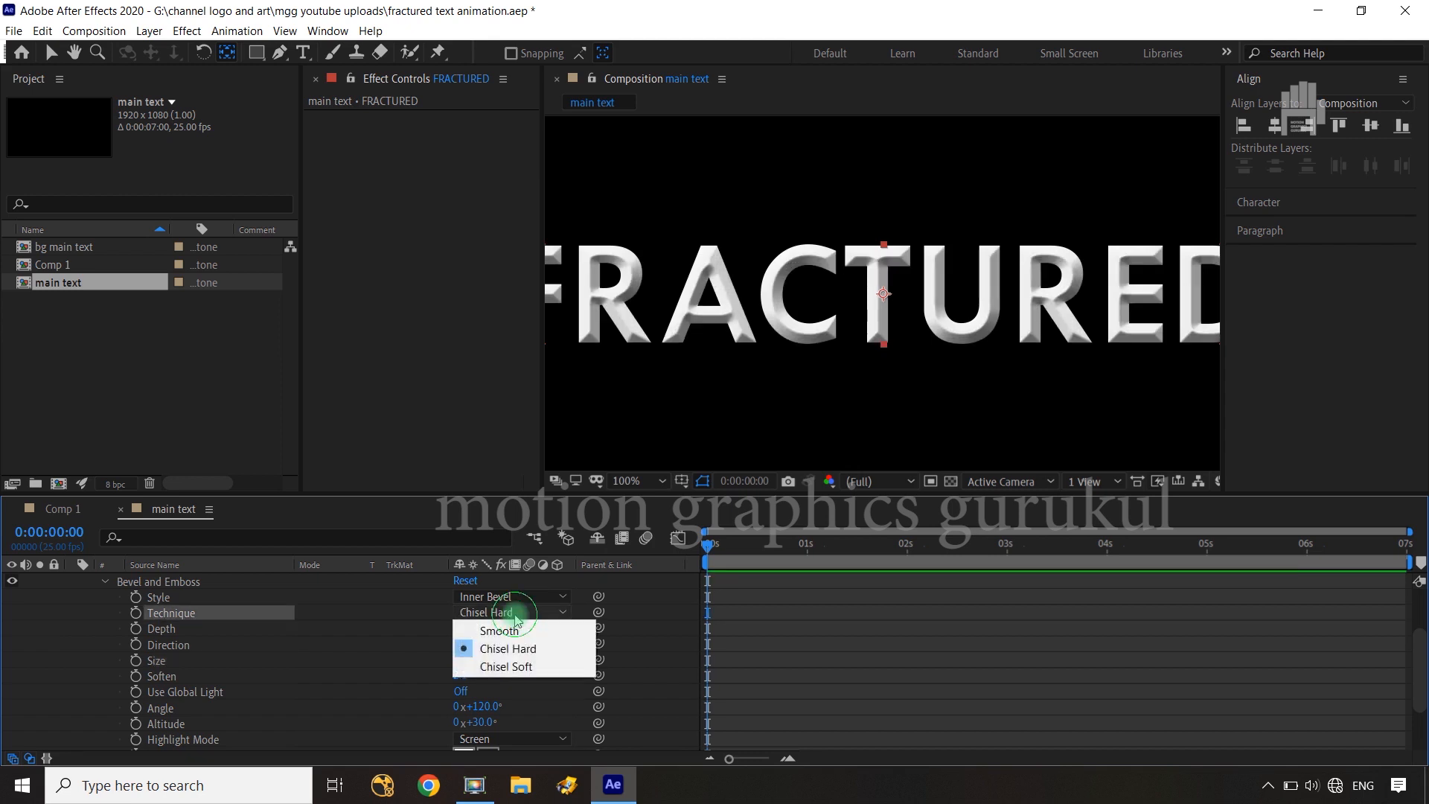
pyautogui.click(516, 631)
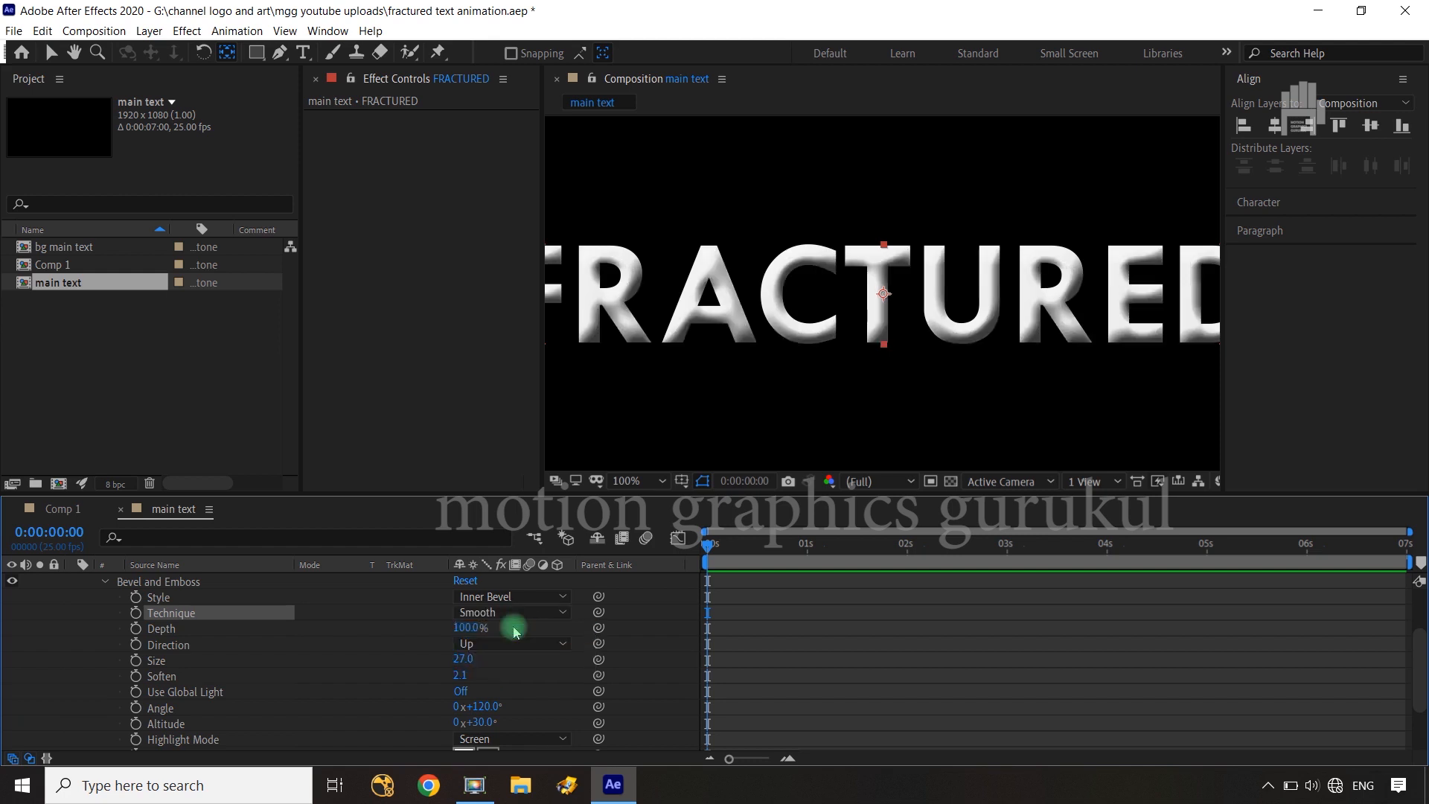
pyautogui.click(513, 613)
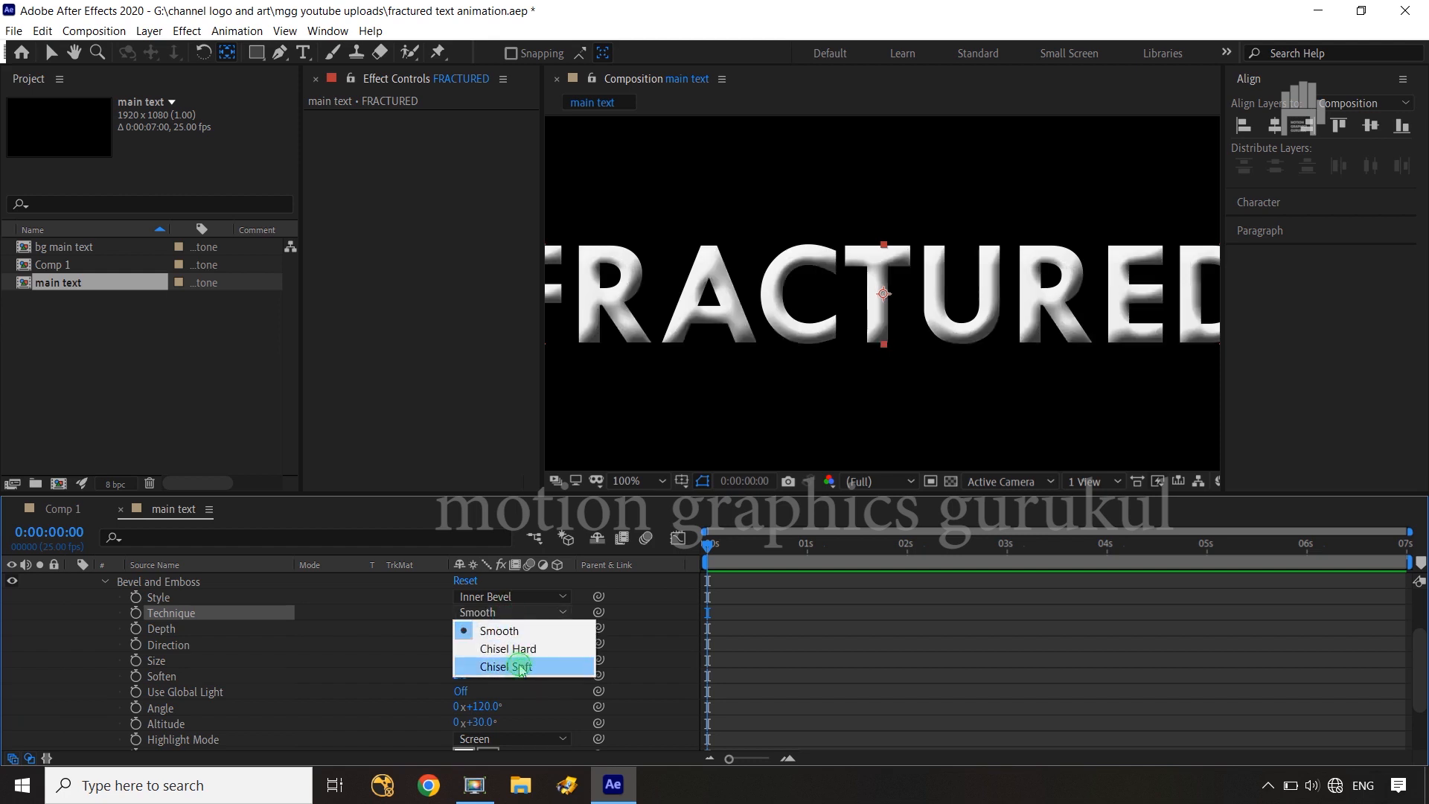
pyautogui.click(521, 667)
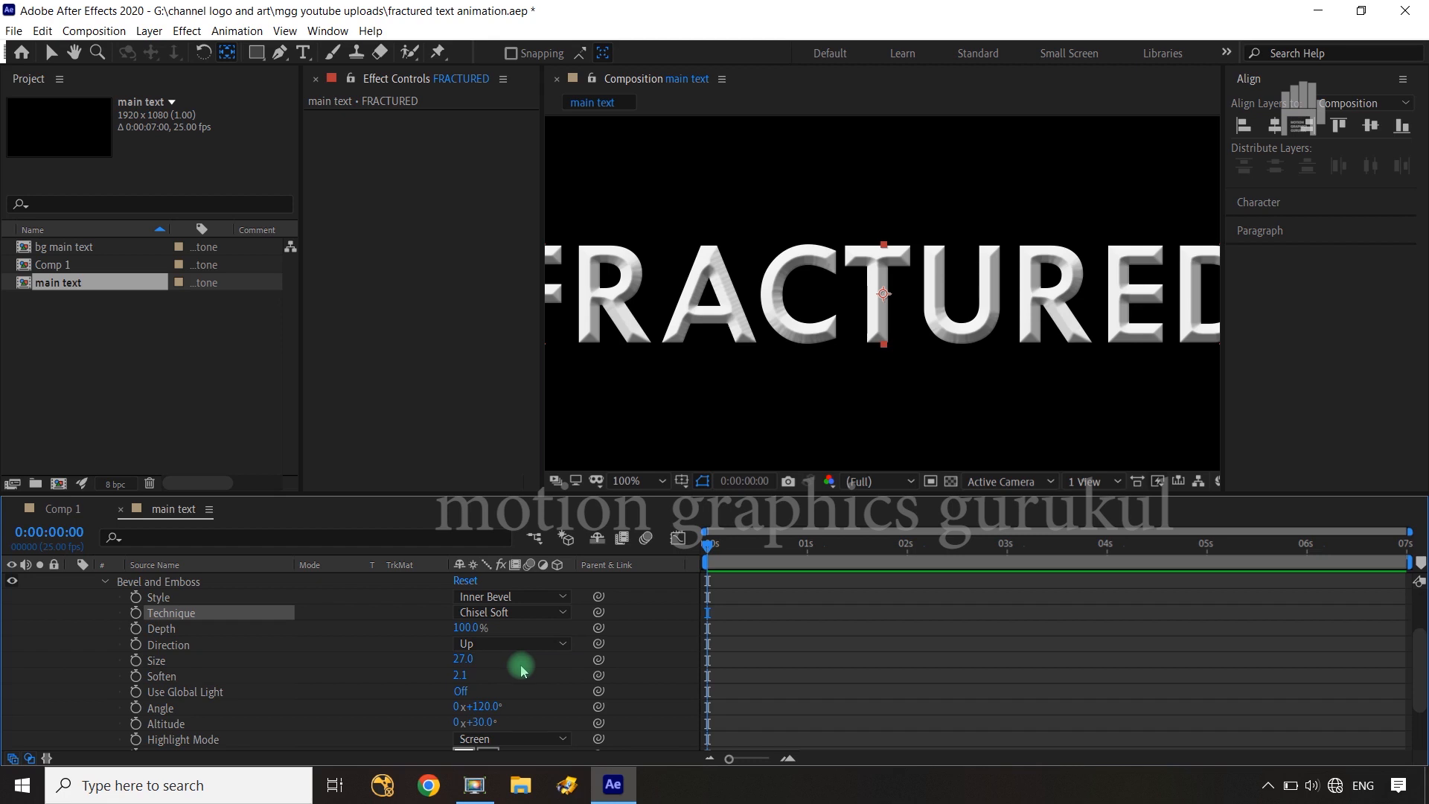
pyautogui.click(526, 614)
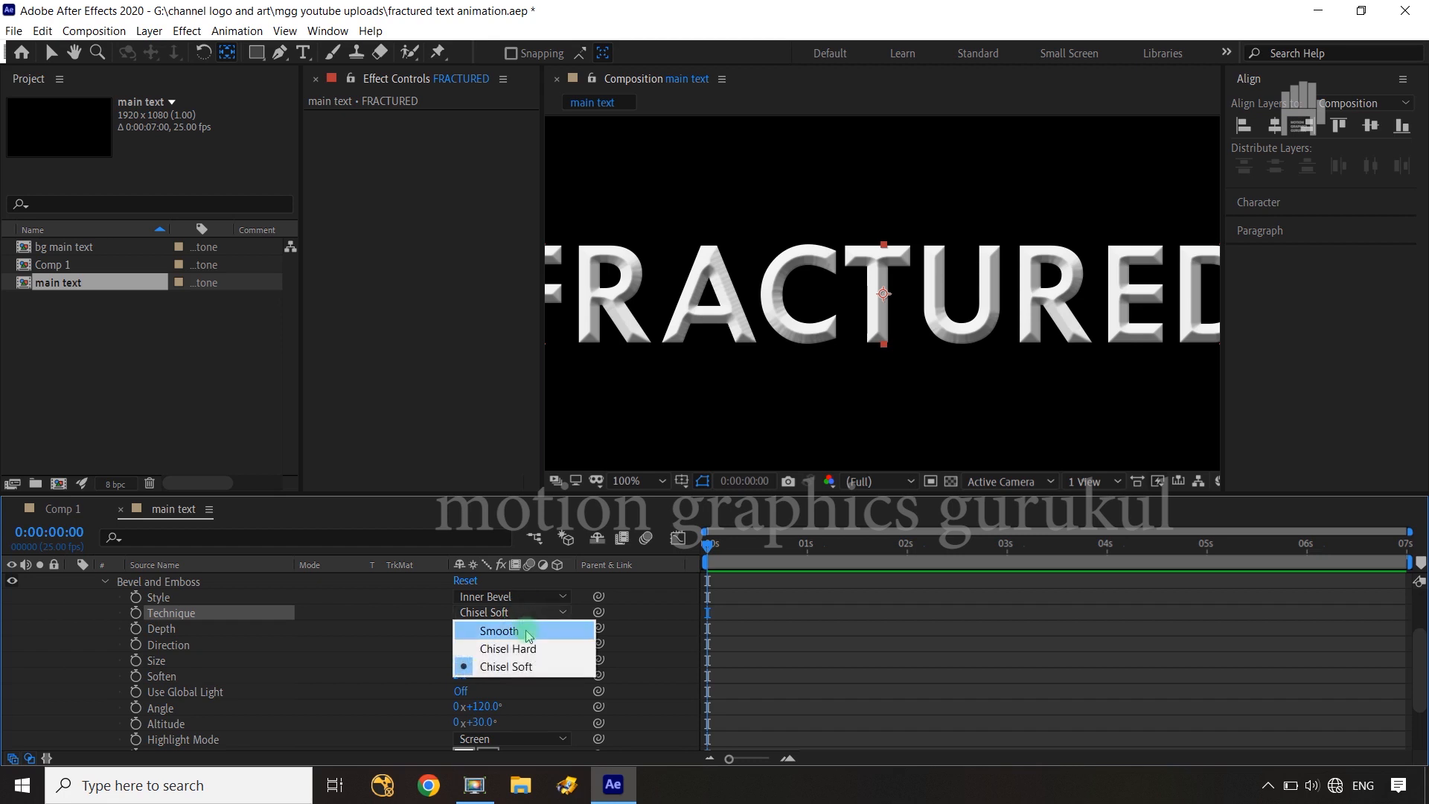
pyautogui.click(527, 632)
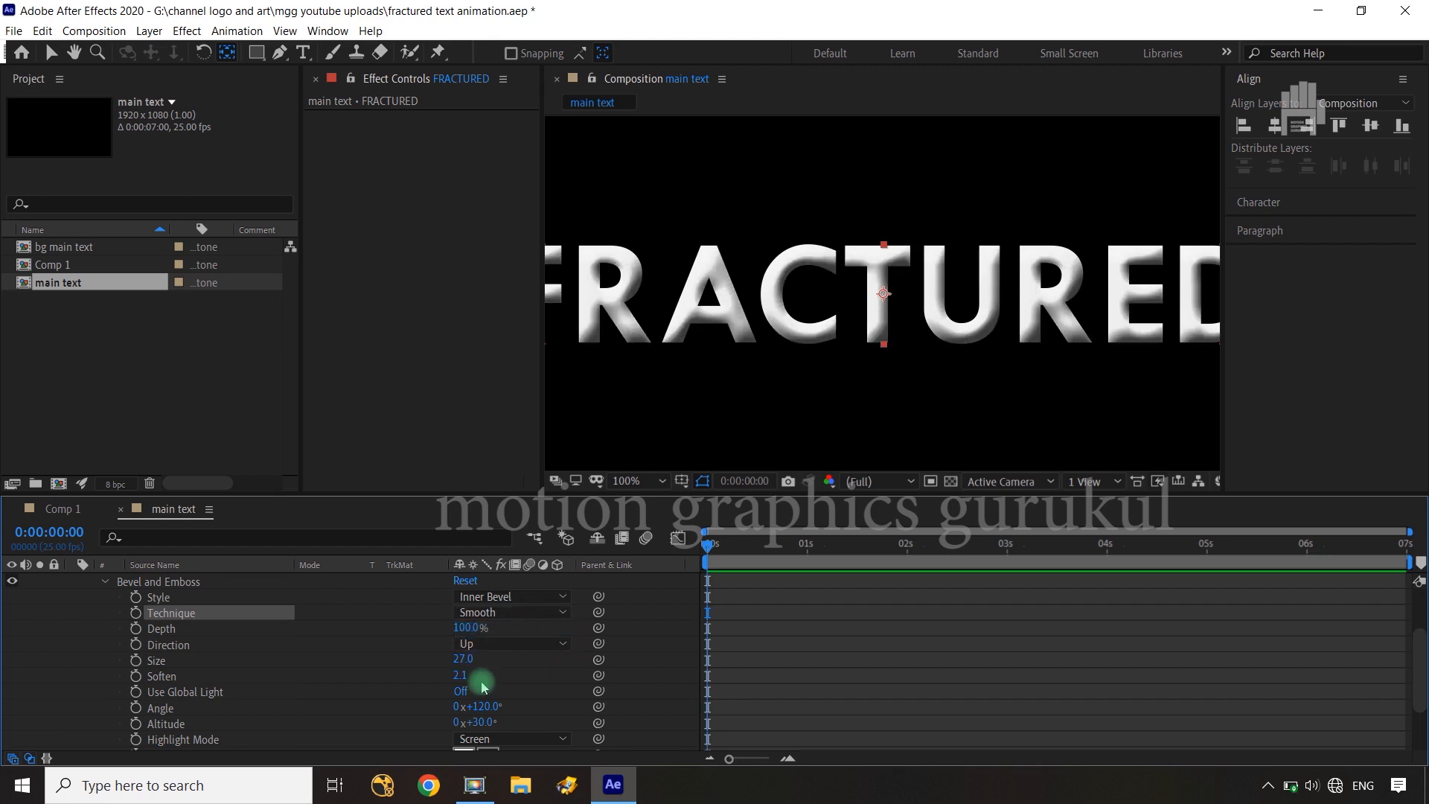
# Set the FRACTURED layer's Bevel and Emboss size to 14
pyautogui.moveTo(463, 659)
pyautogui.mouseDown()
pyautogui.moveTo(486, 658)
pyautogui.moveTo(456, 664)
pyautogui.mouseUp()
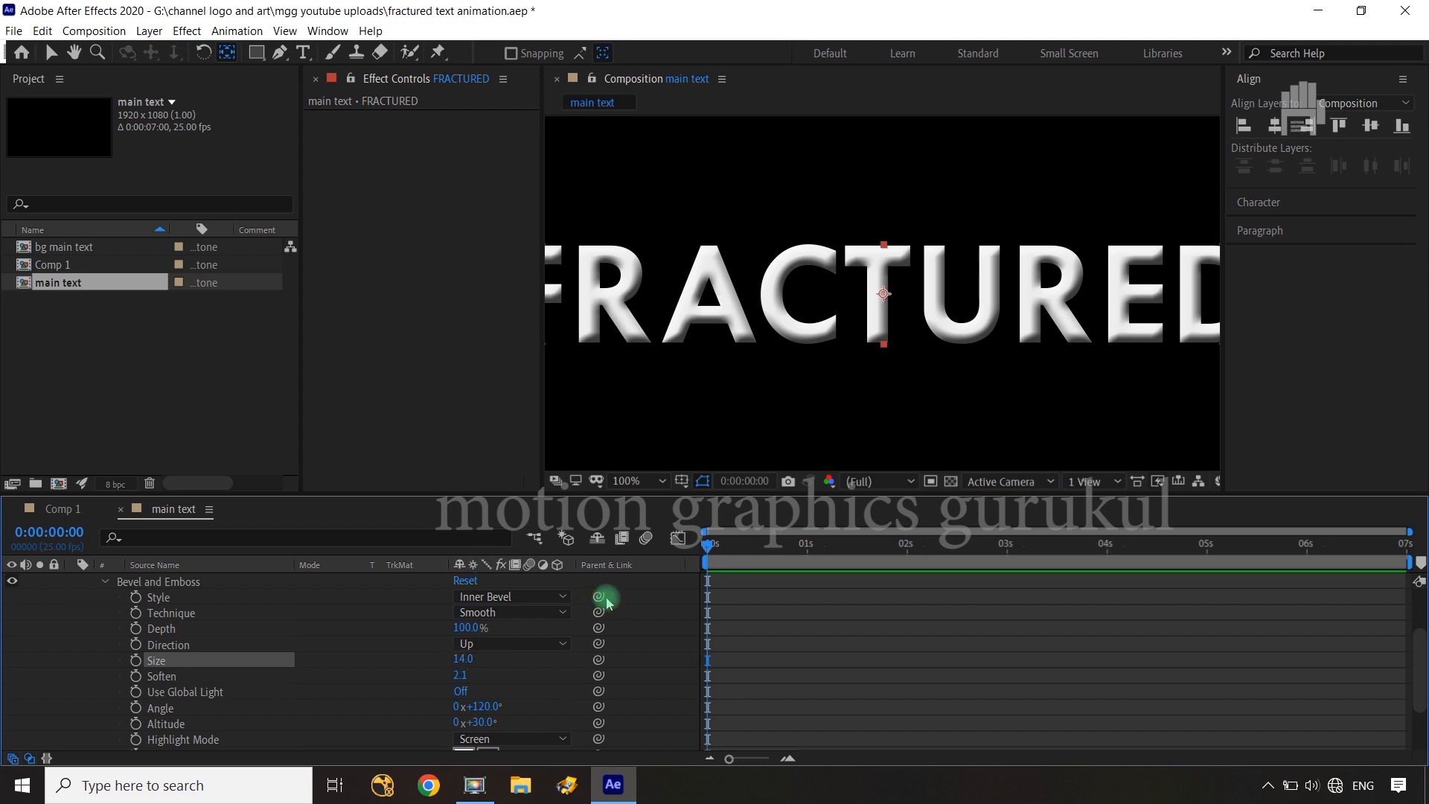
pyautogui.hotkey('shift', '/')
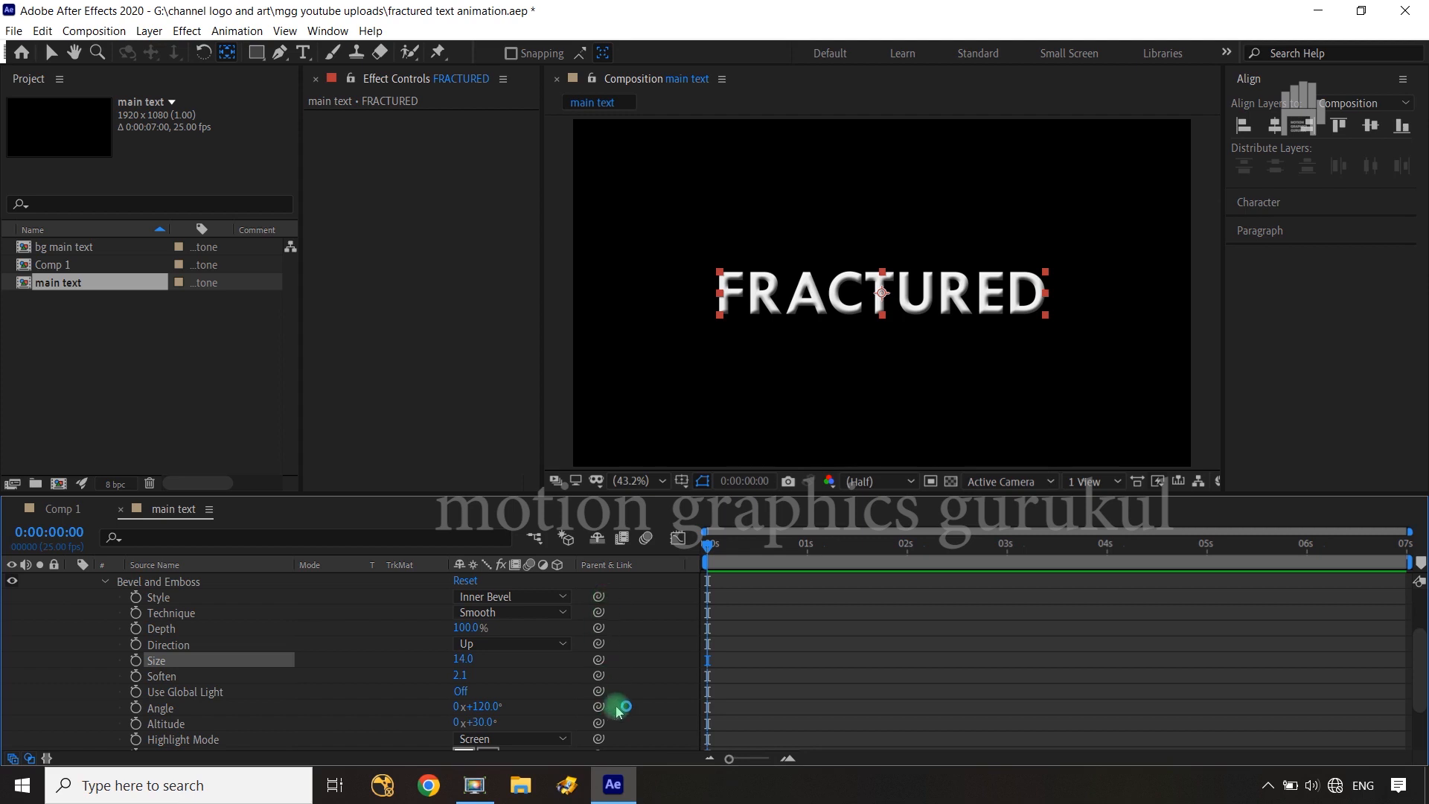
pyautogui.click(660, 663)
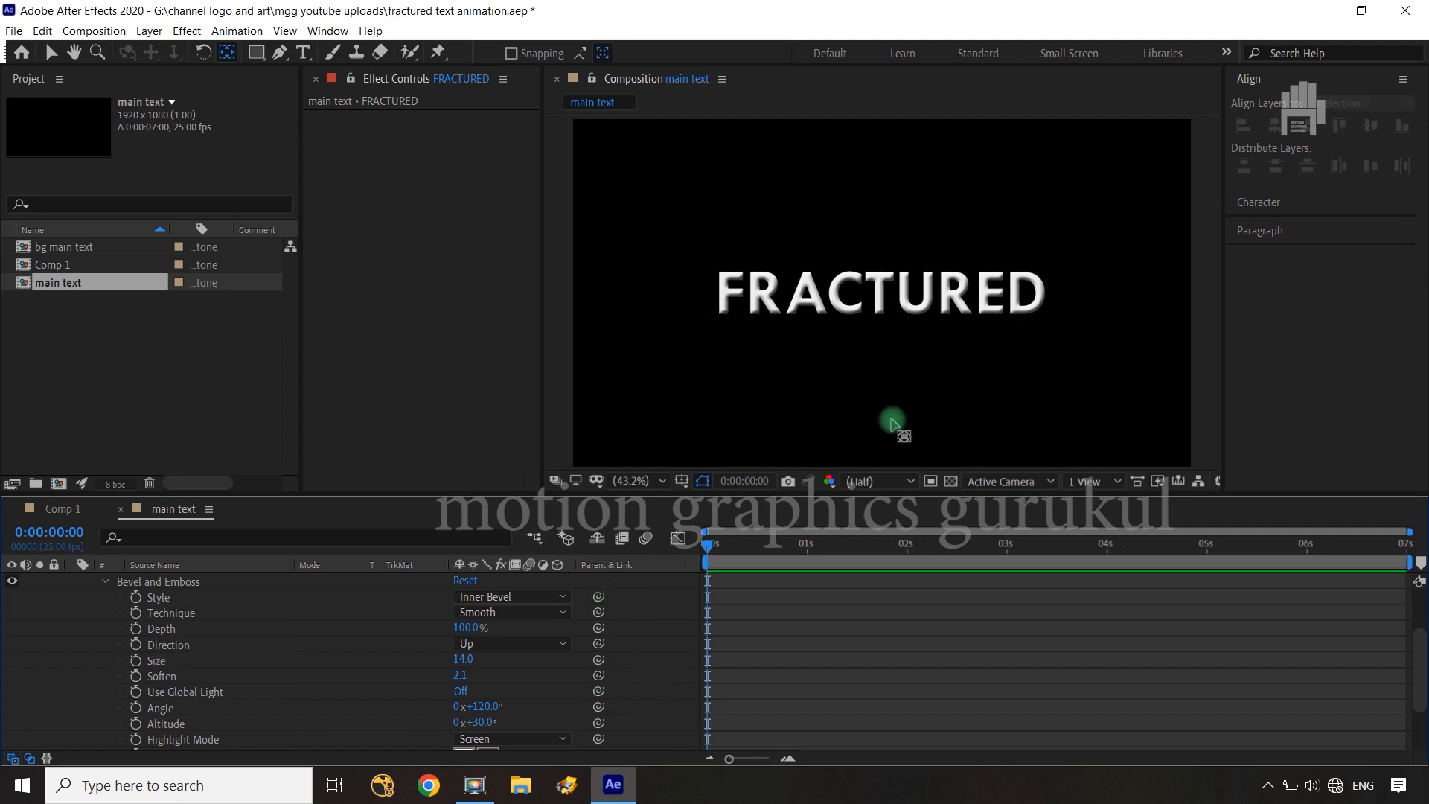
# Set the bevel's highlight opacity to 100% and its highlight mode to Multiply, and collapse the FRACTURED layer's properties
pyautogui.scroll(2, 76, 619)
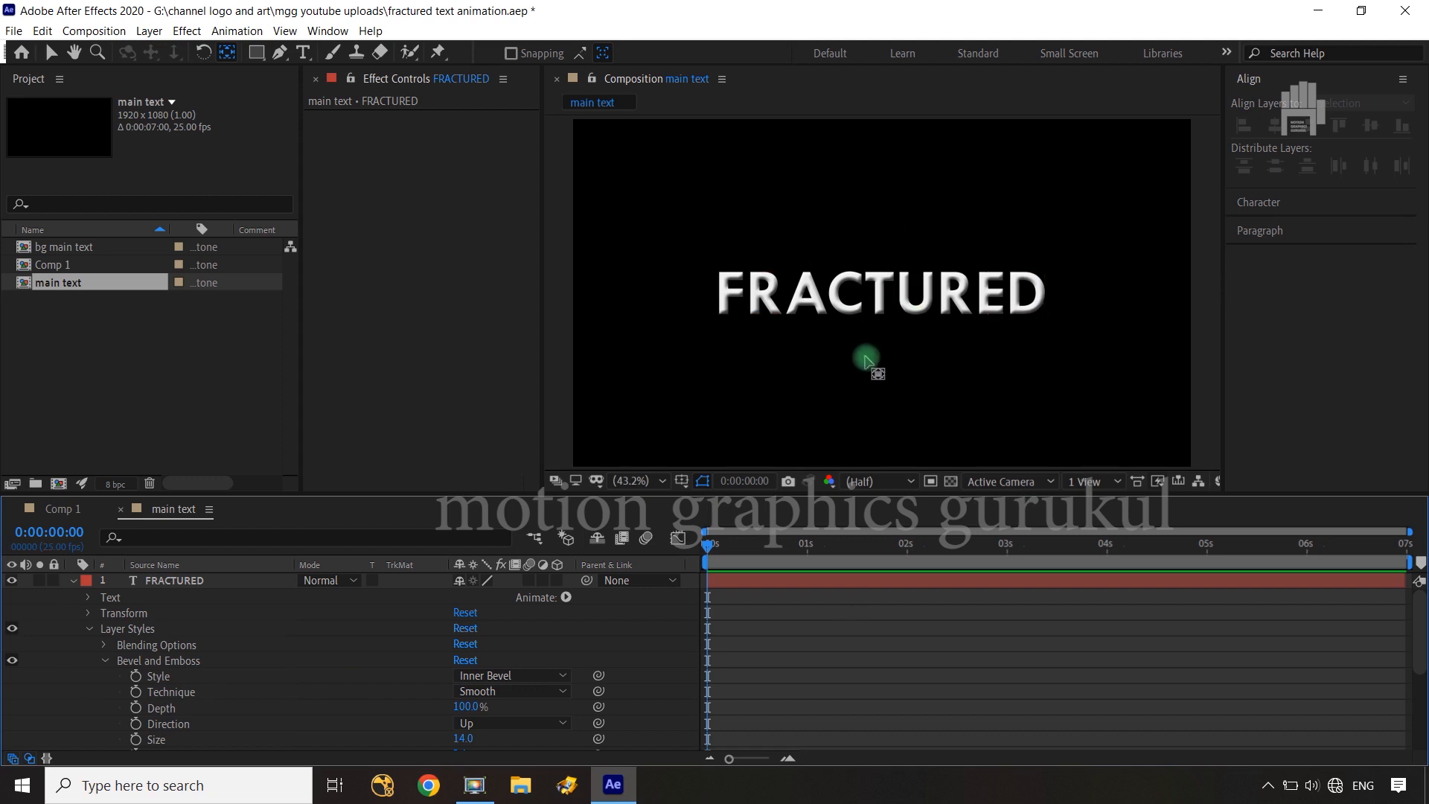
pyautogui.scroll(-3, 366, 713)
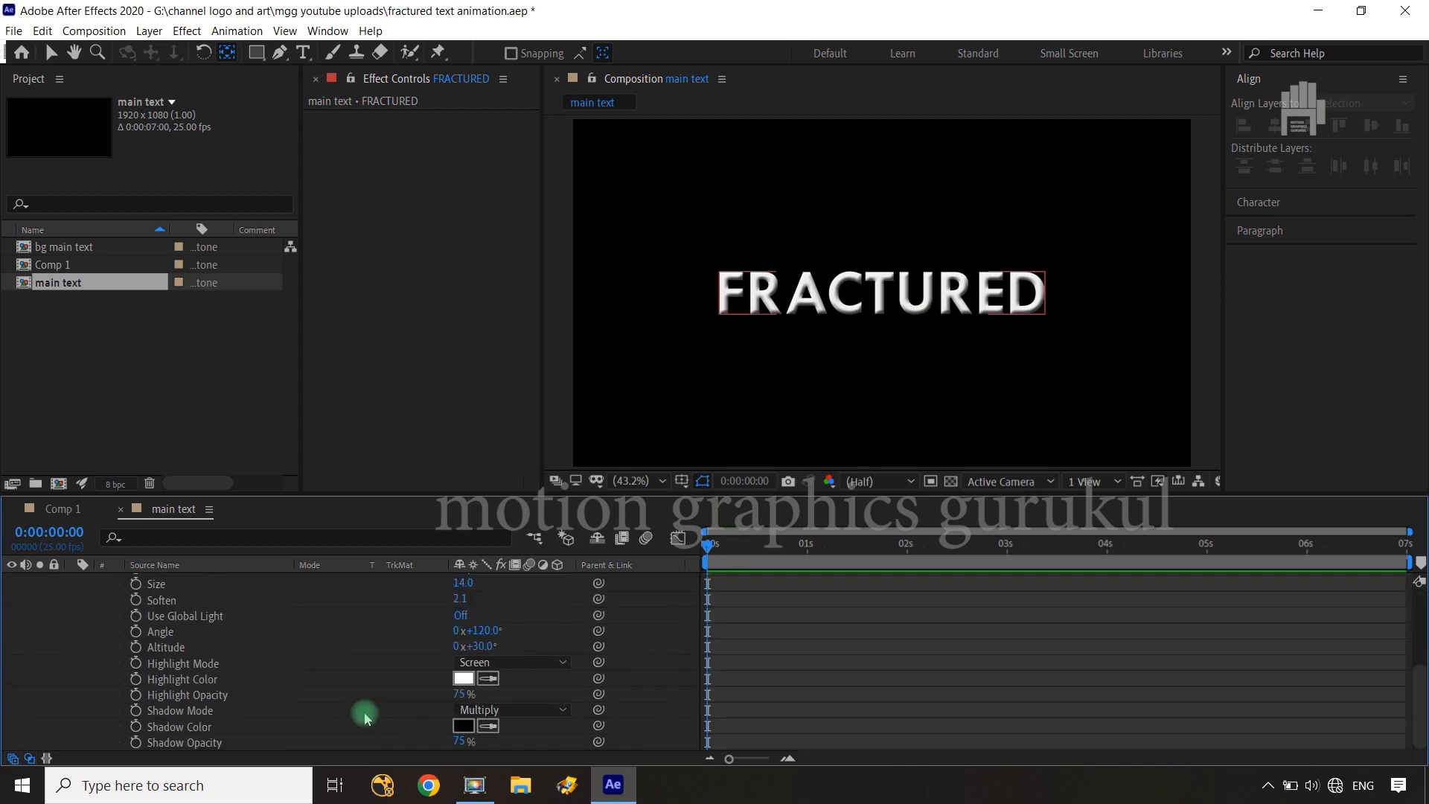
pyautogui.moveTo(463, 700); pyautogui.dragTo(519, 689)
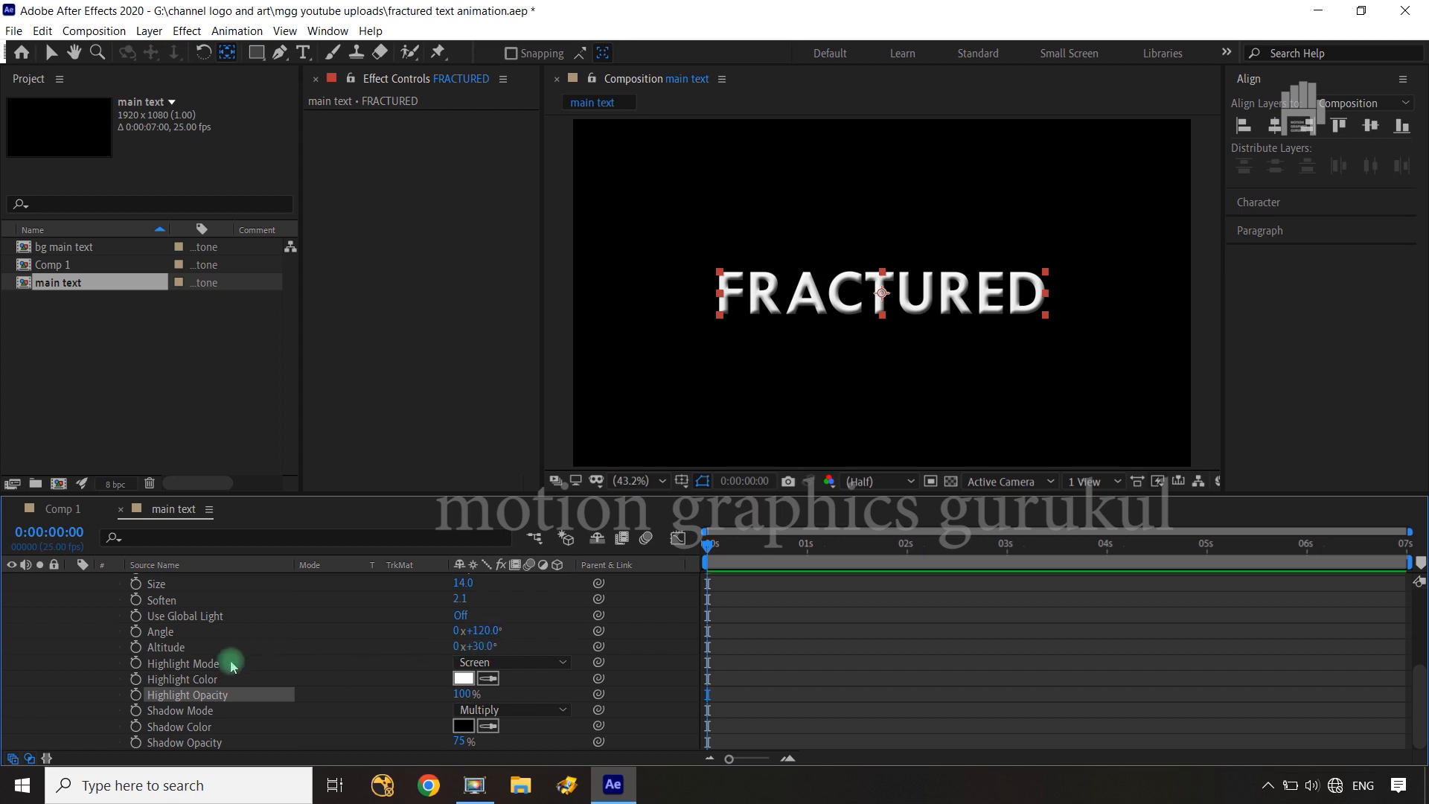
pyautogui.click(535, 664)
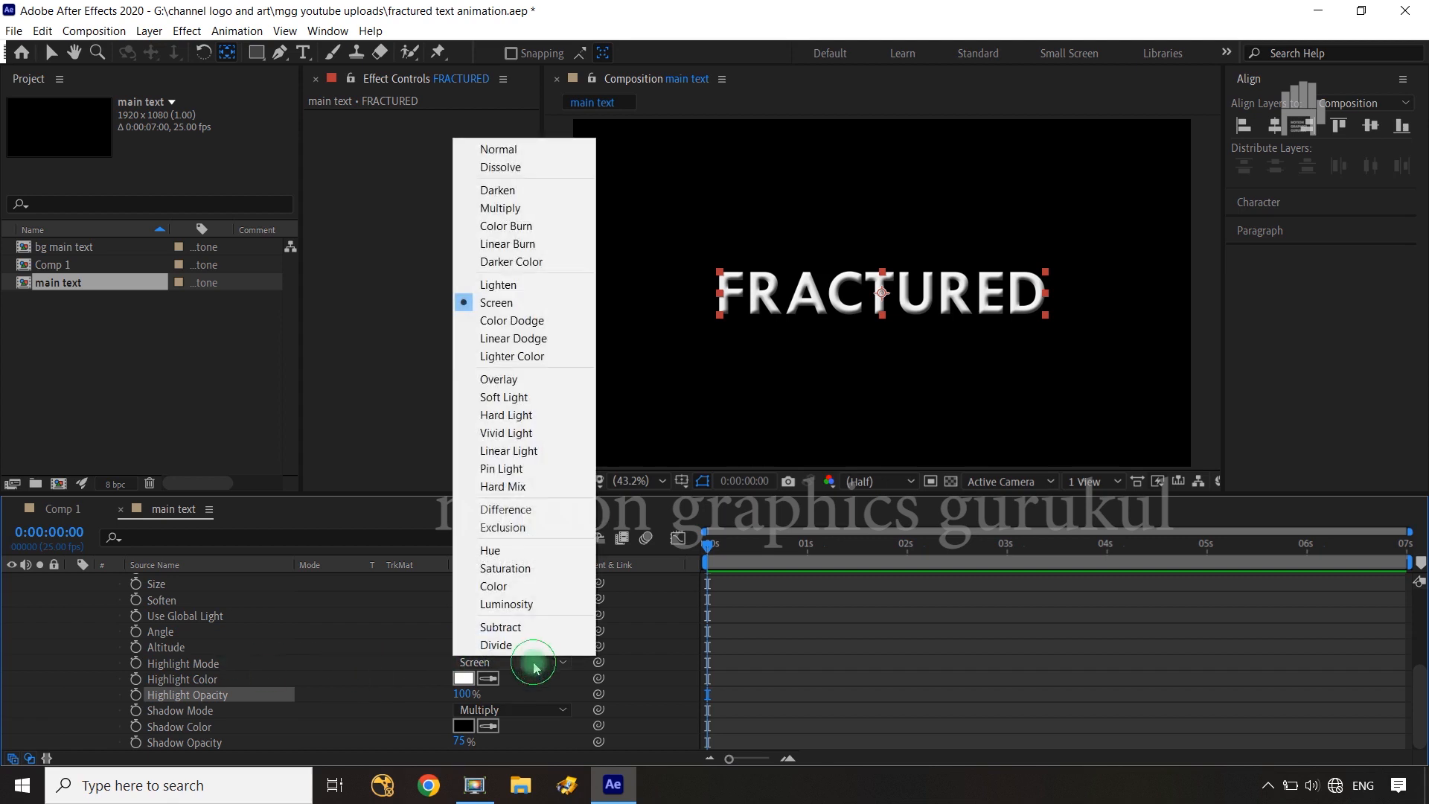
pyautogui.click(532, 208)
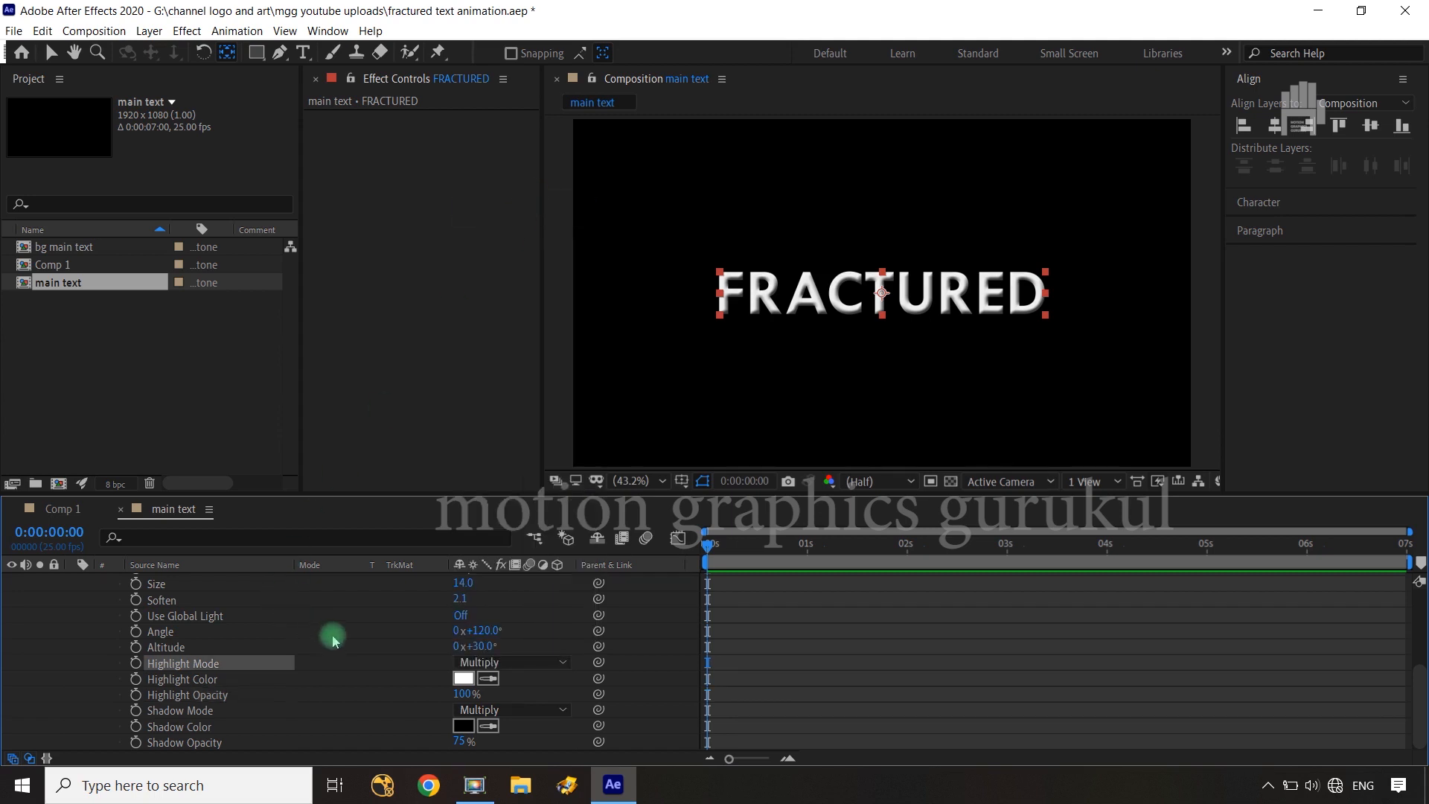
pyautogui.scroll(5, 328, 633)
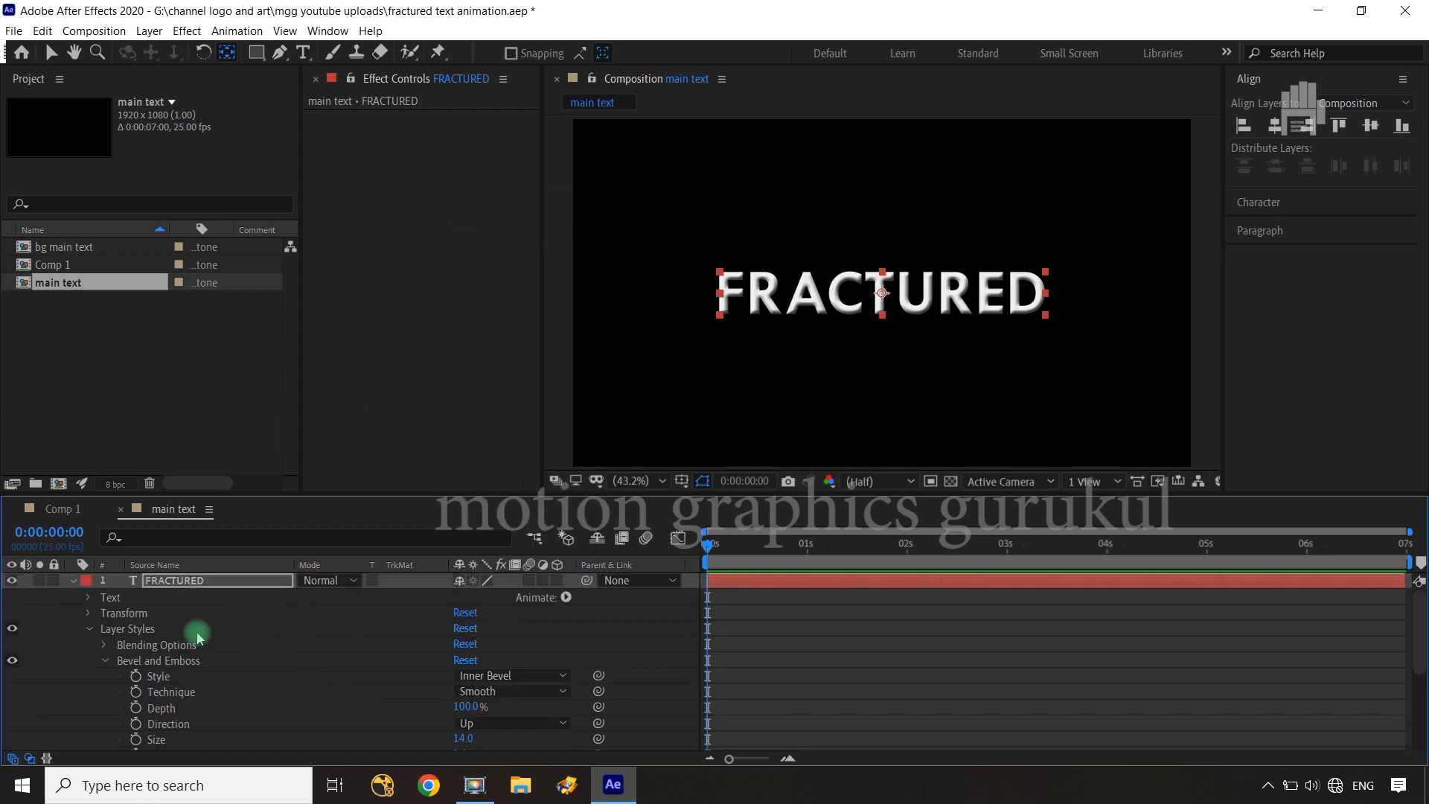
pyautogui.click(73, 580)
pyautogui.click(335, 719)
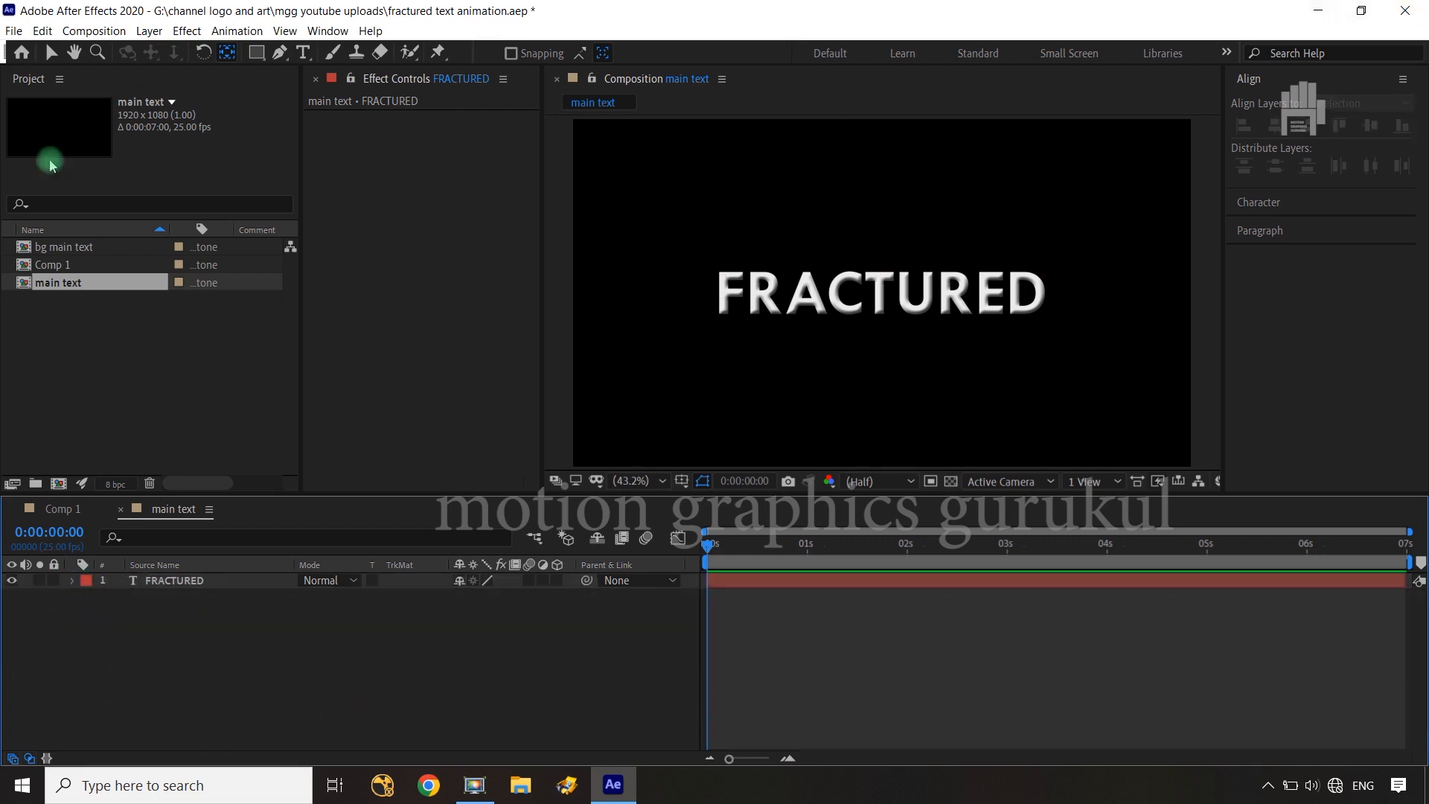
# Overlay the proportional grid on the main text composition and activate the Pen tool
pyautogui.click(703, 481)
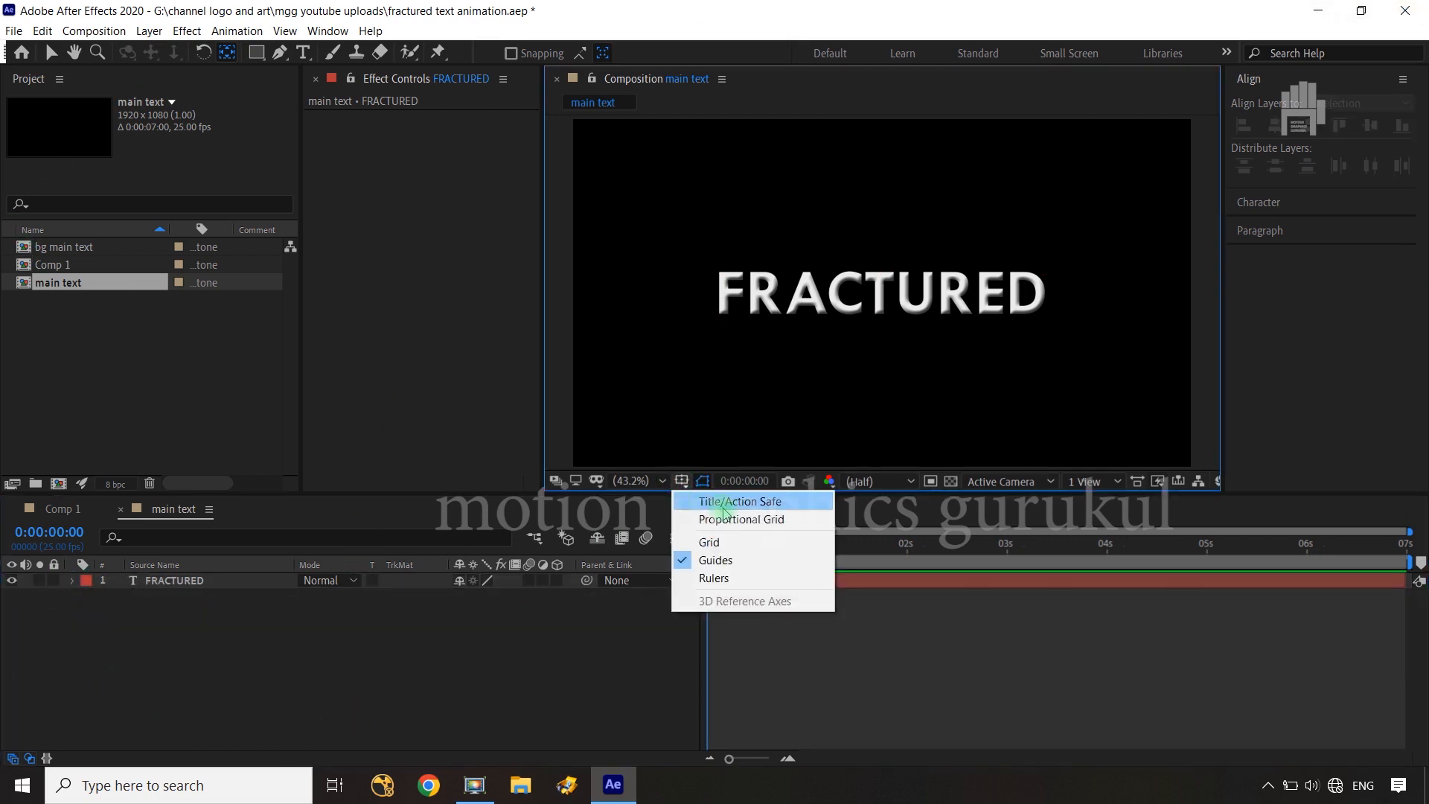
pyautogui.click(727, 516)
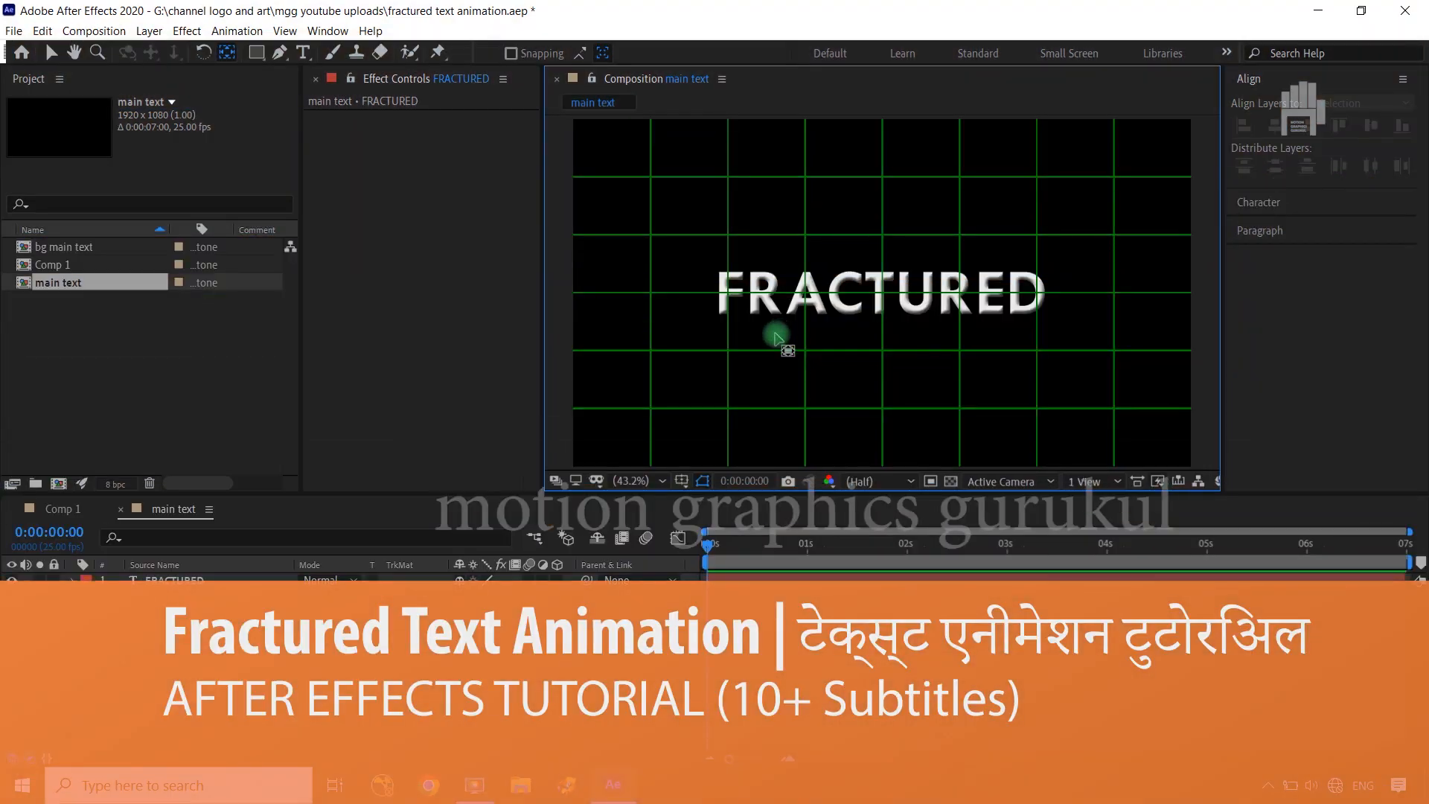
pyautogui.click(647, 483)
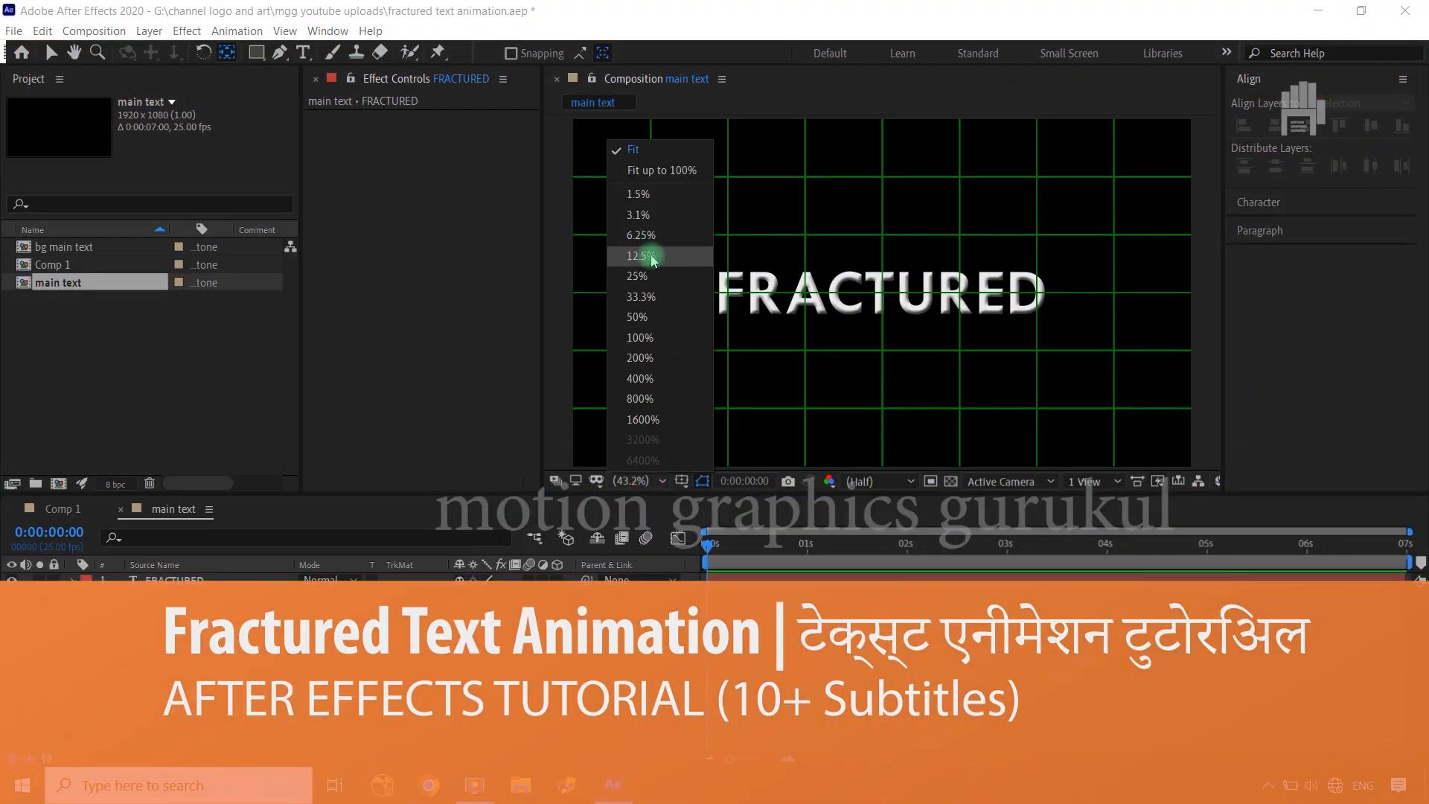
pyautogui.click(652, 296)
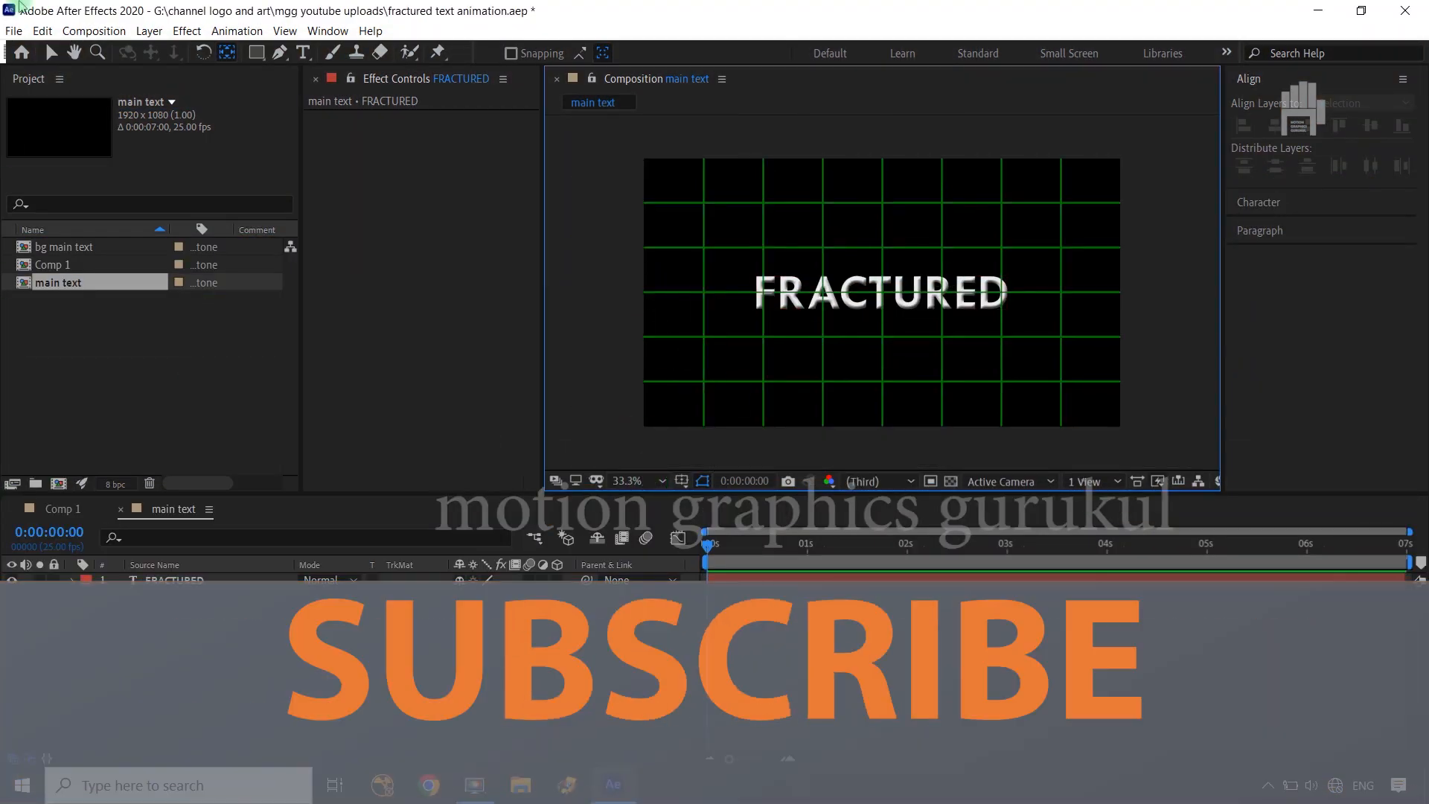
pyautogui.click(227, 53)
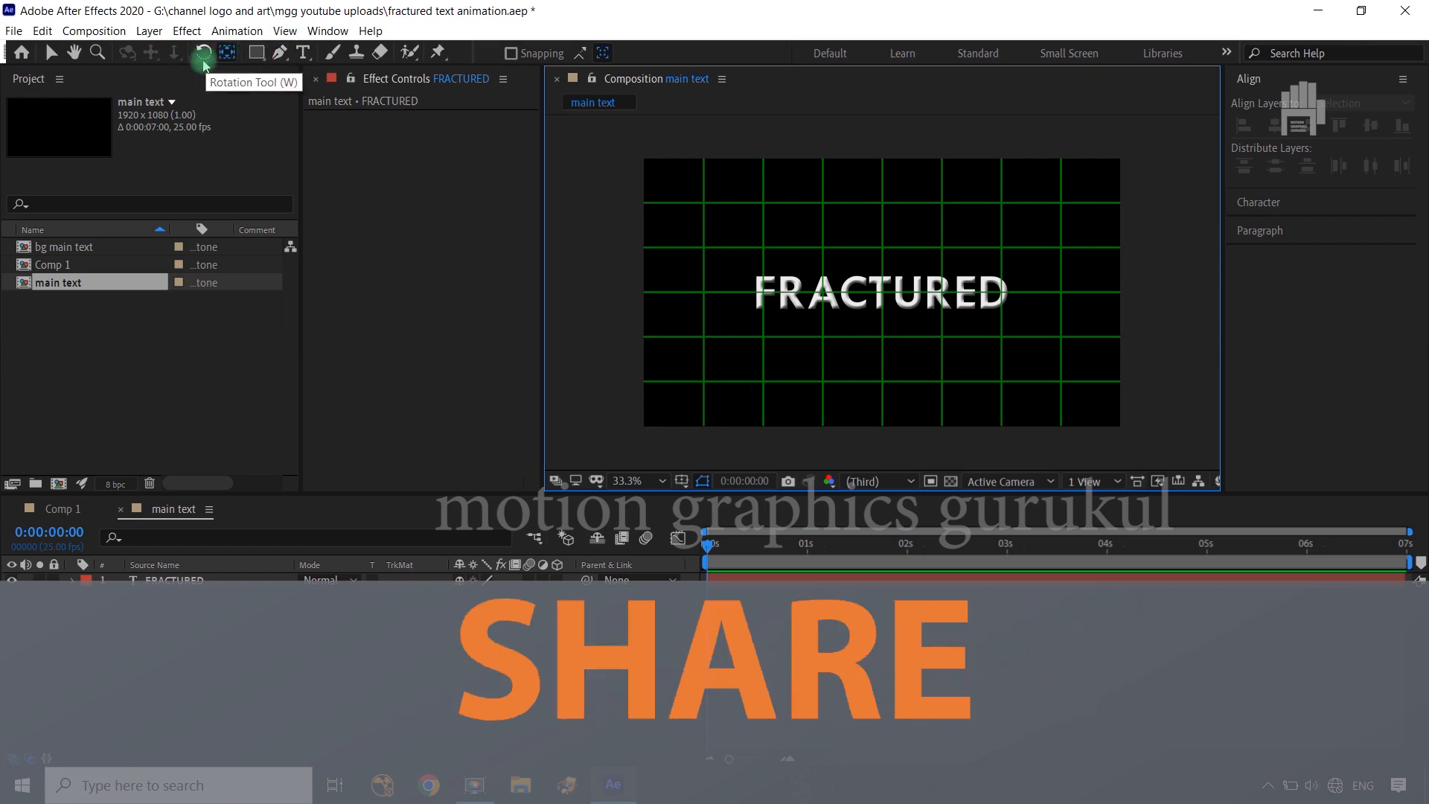
pyautogui.click(279, 52)
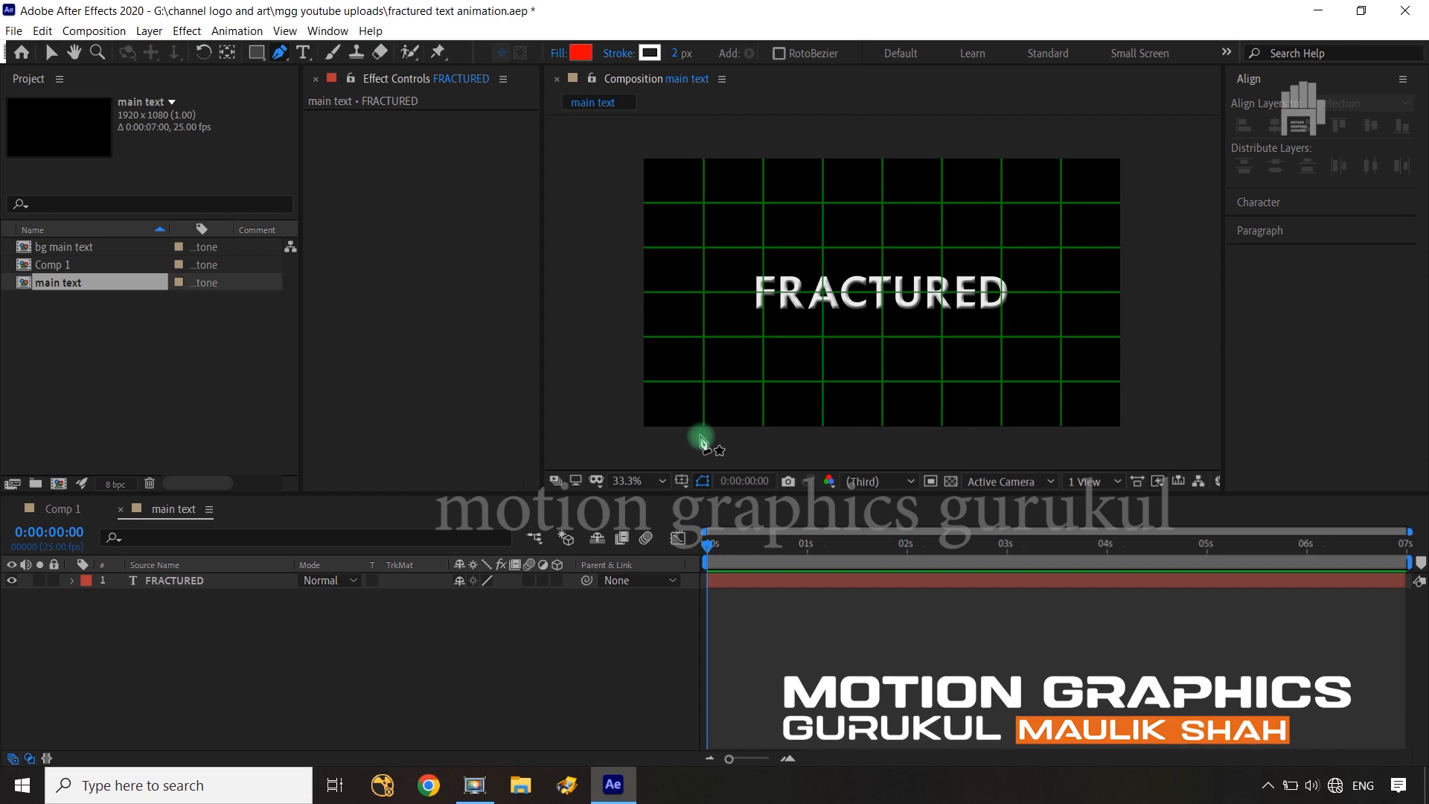
pyautogui.click(716, 441)
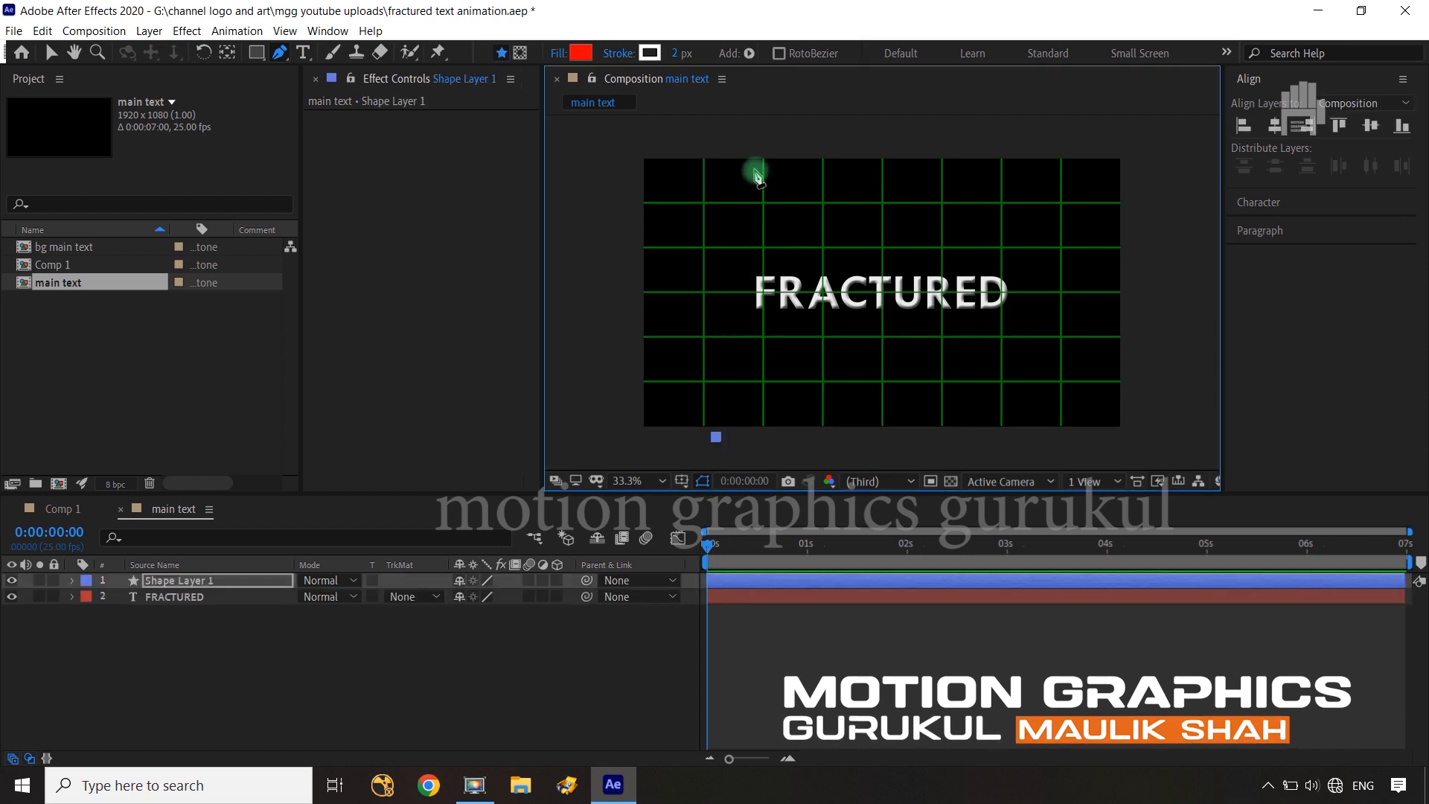
pyautogui.hotkey('ctrl', 'z')
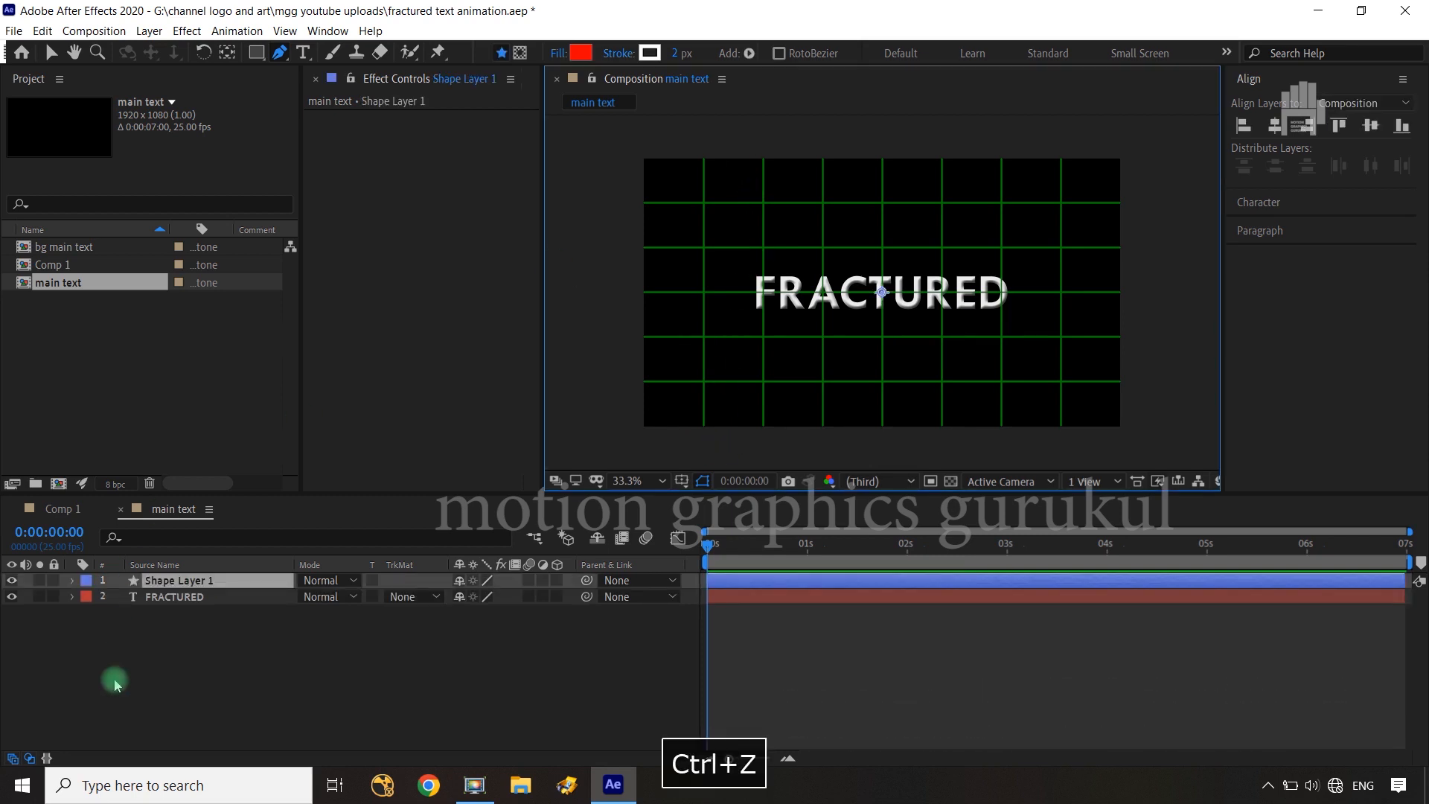
pyautogui.click(210, 581)
pyautogui.press('Delete')
# Draw a closed, slanted four-point mask on the FRACTURED layer around the F and part of the R, extending above and below the frame
pyautogui.click(210, 585)
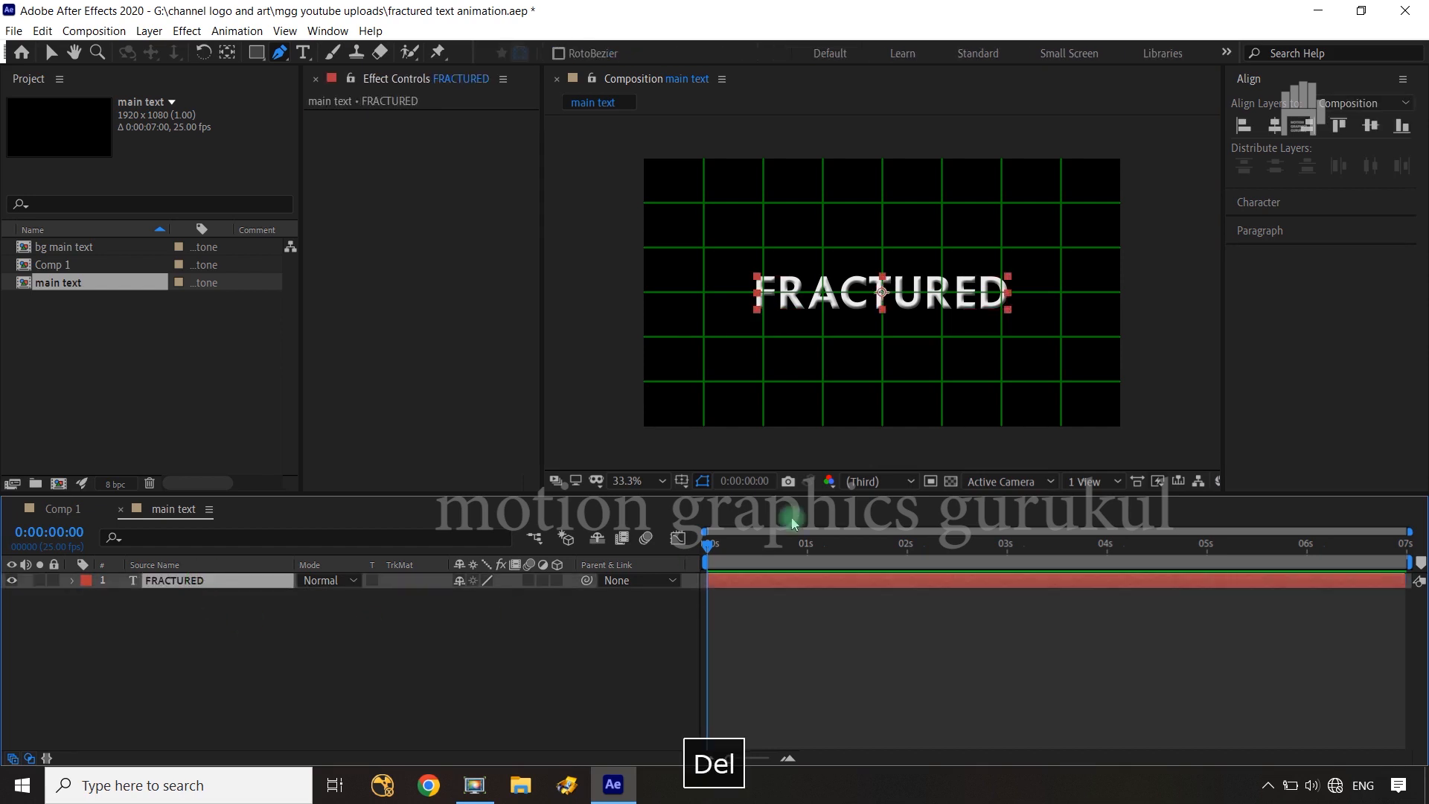
pyautogui.click(720, 440)
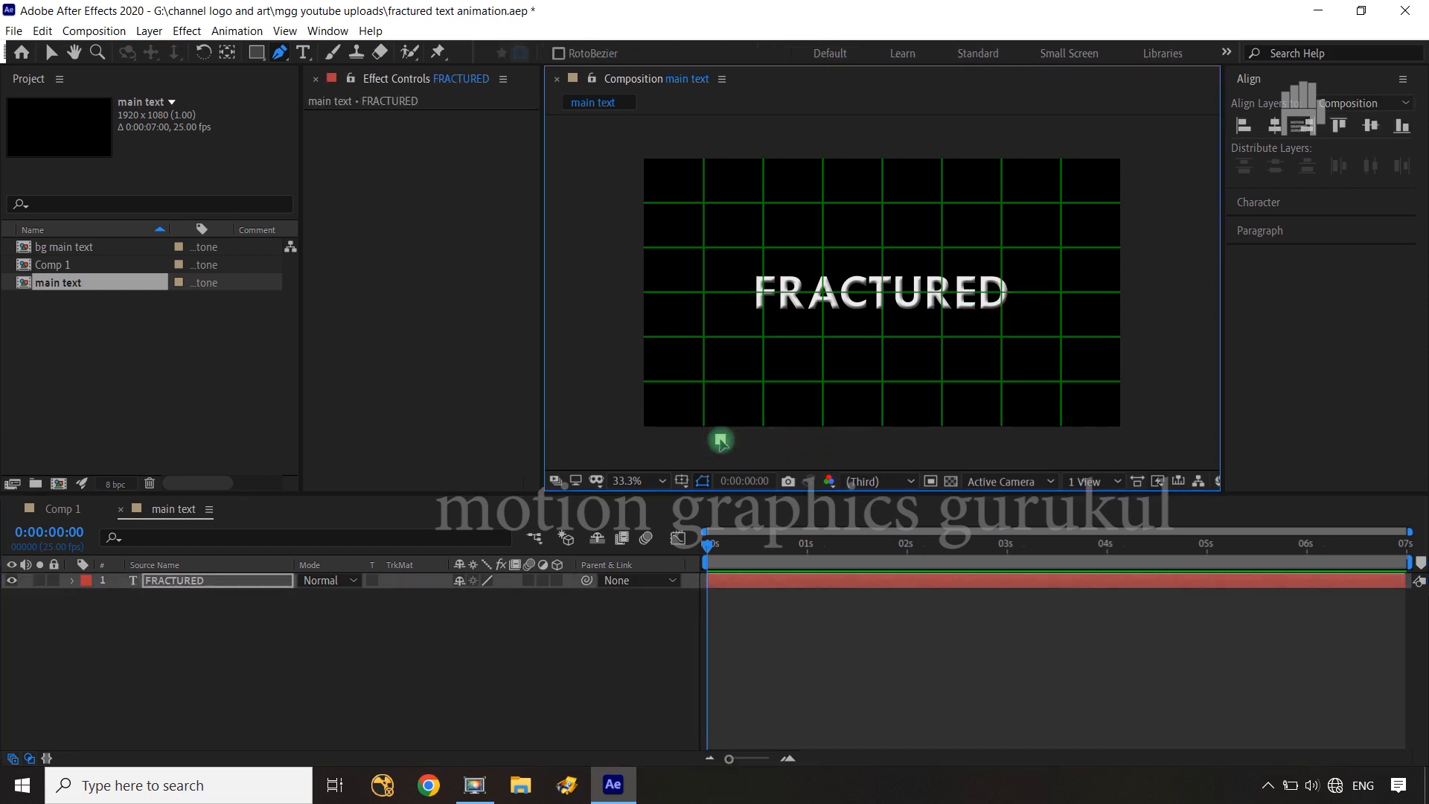
pyautogui.click(763, 138)
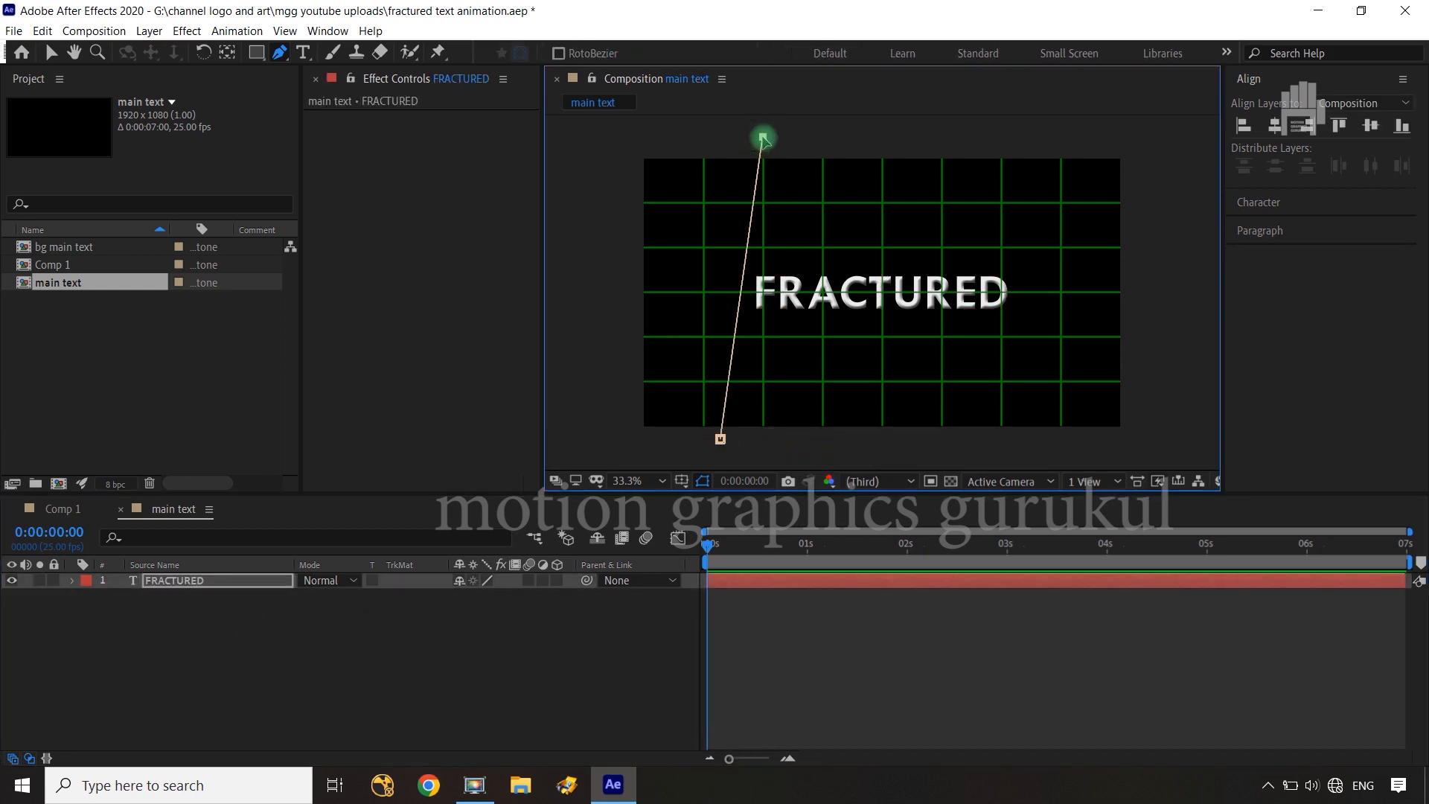
pyautogui.keyDown('shift'); pyautogui.click(816, 137); pyautogui.keyUp('shift')
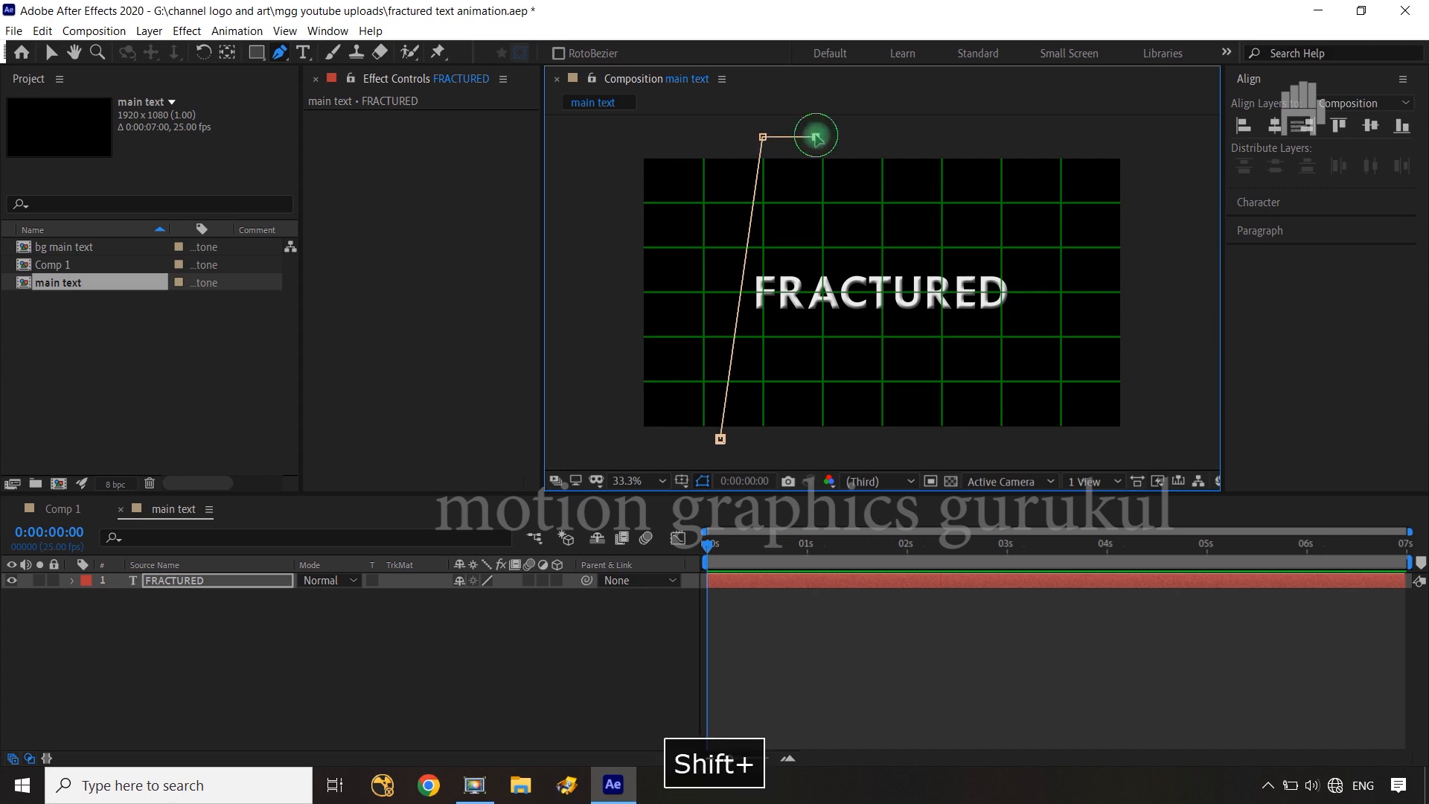
pyautogui.click(766, 445)
pyautogui.moveTo(766, 445); pyautogui.dragTo(774, 445)
pyautogui.click(721, 439)
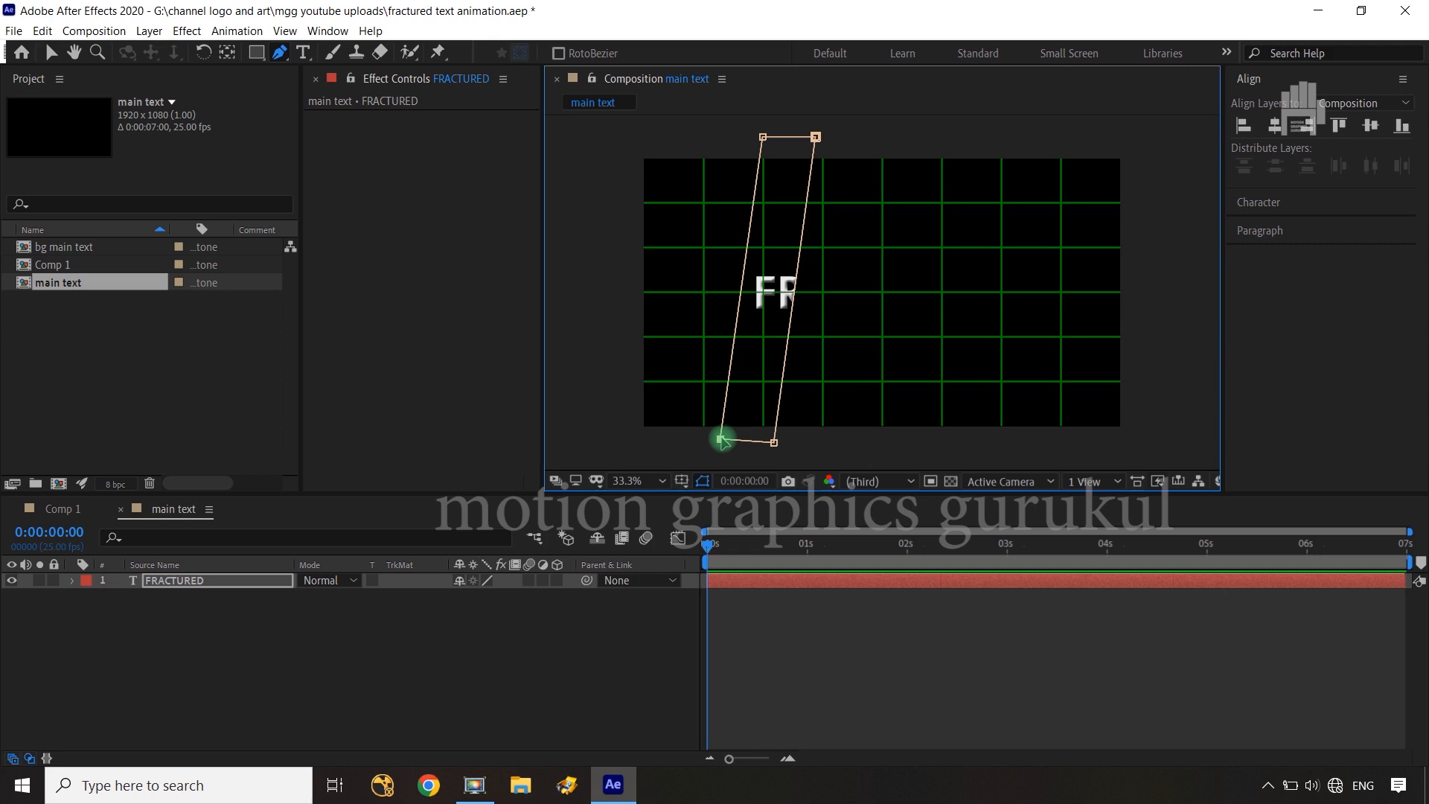
# Duplicate the masked FRACTURED layer and hide the original
pyautogui.click(222, 584)
pyautogui.hotkey('ctrl', 'd')
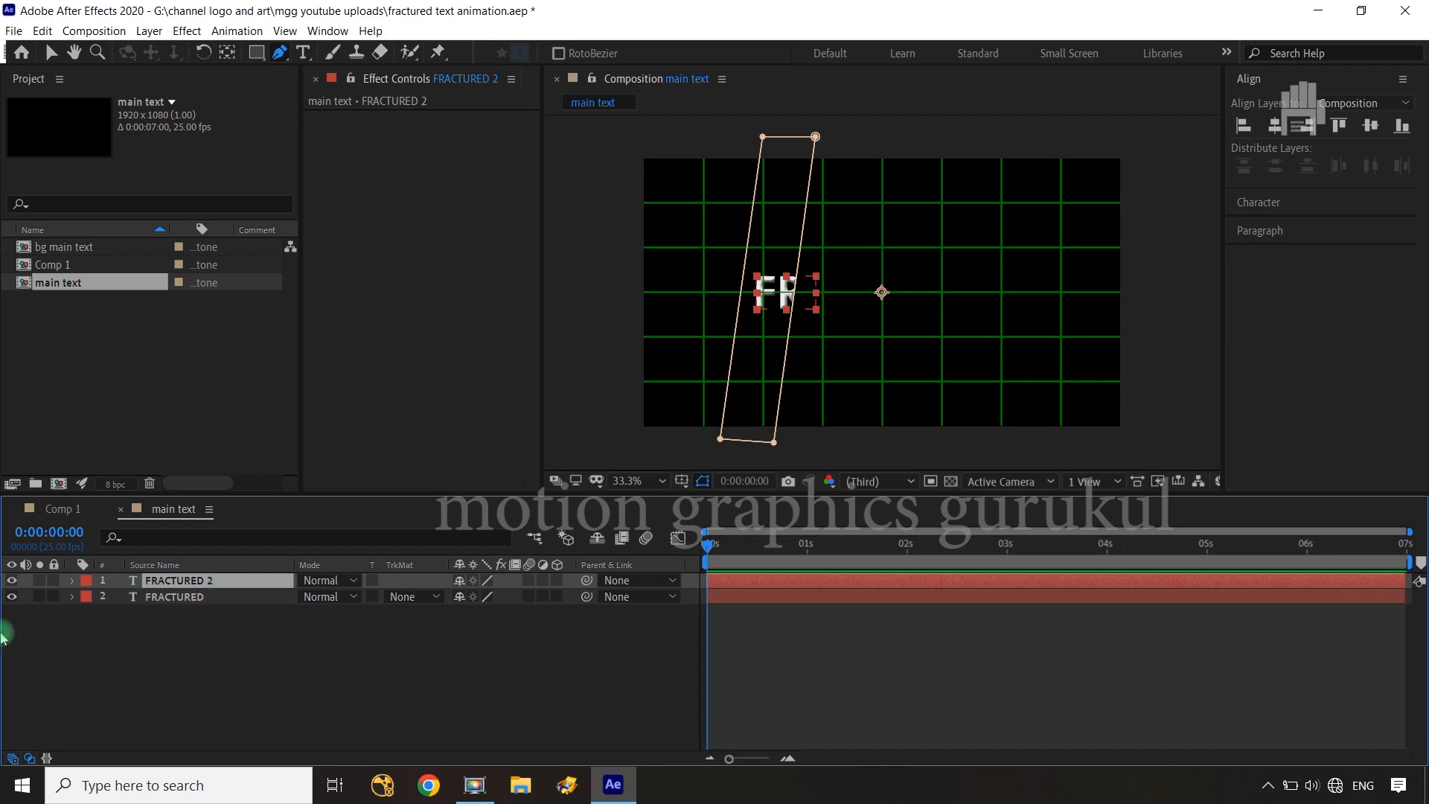
pyautogui.click(12, 596)
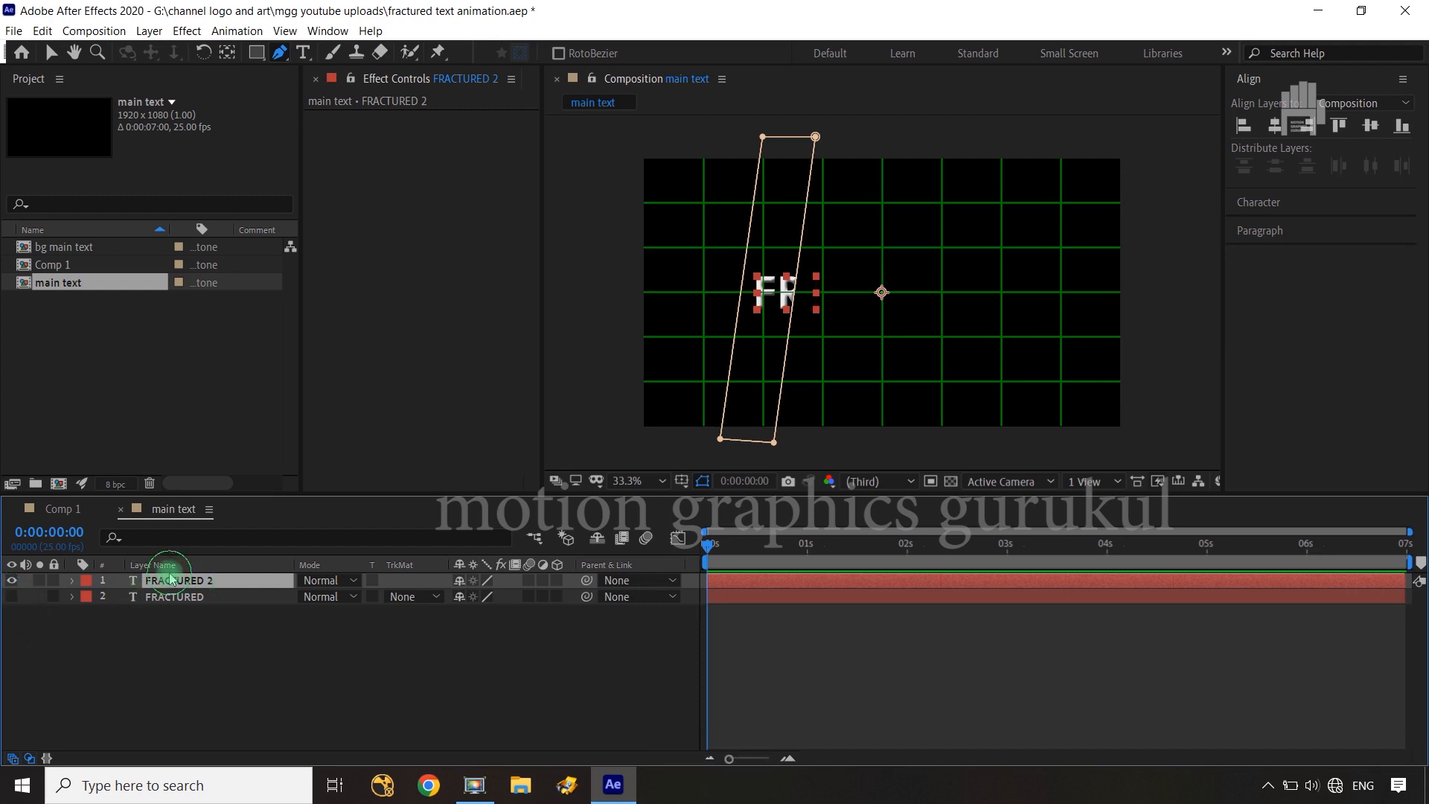
# Reveal Mask 1 on the FRACTURED 2 layer and set its mask mode to None
pyautogui.press('m')
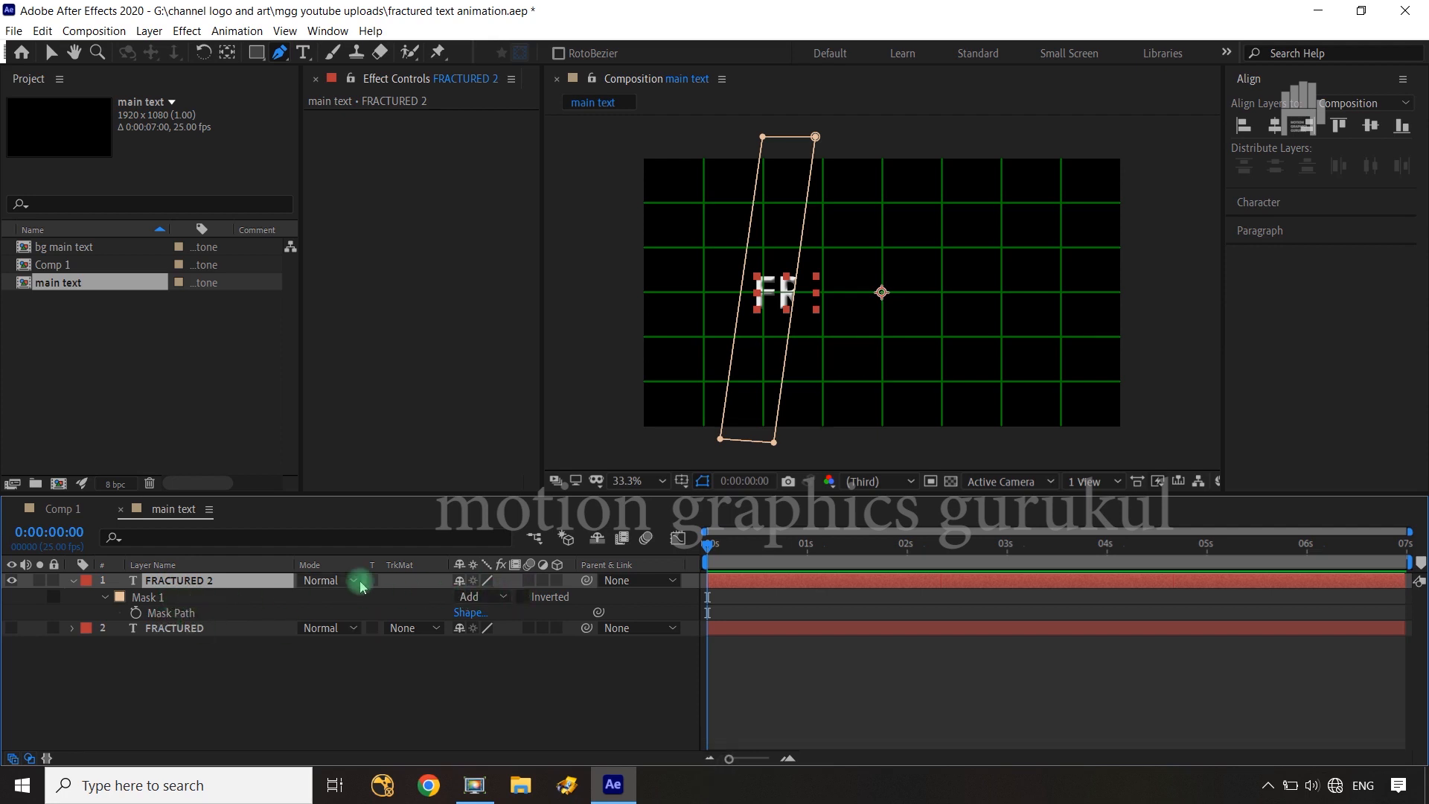
pyautogui.press('n')
pyautogui.click(204, 582)
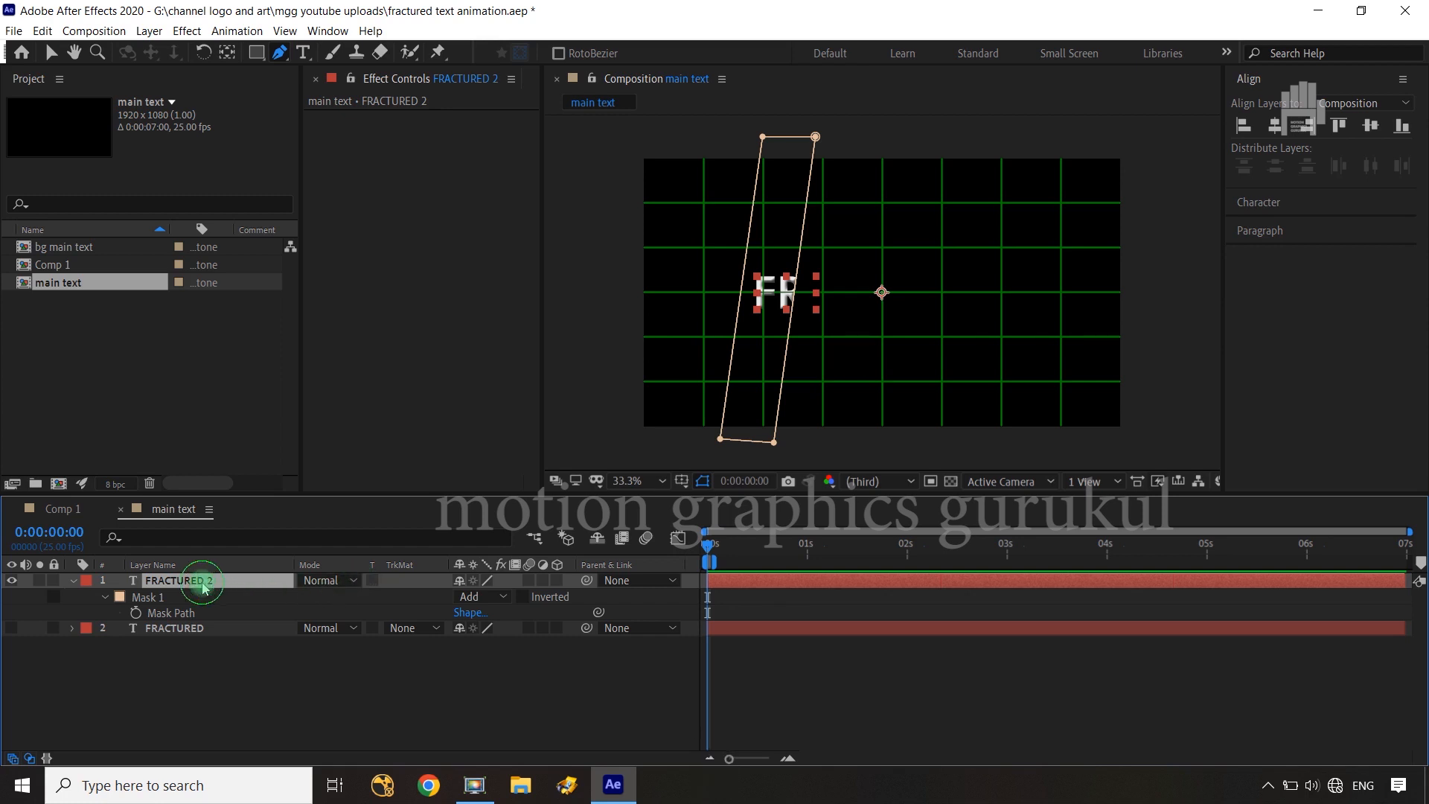
pyautogui.click(176, 599)
pyautogui.press('n')
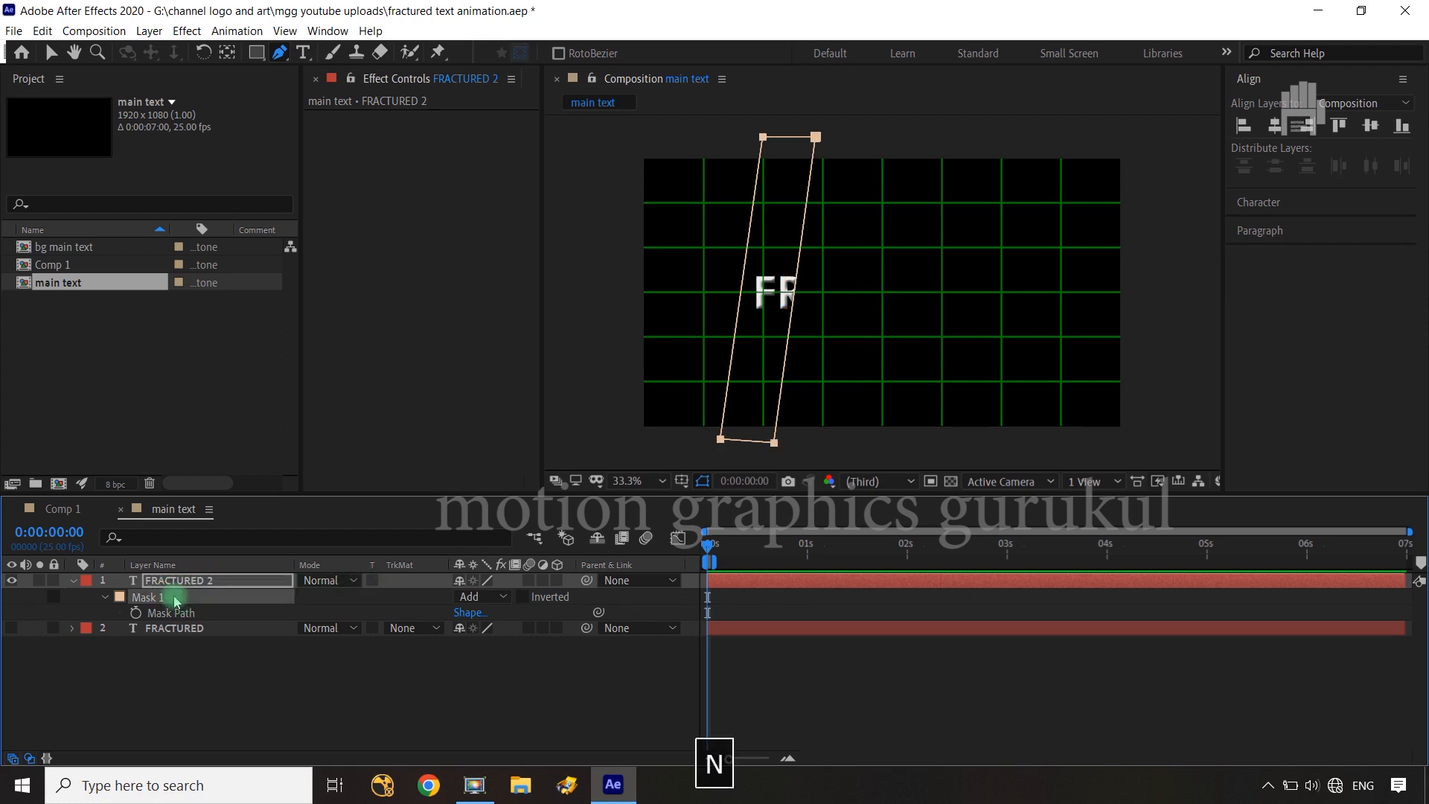
pyautogui.click(188, 614)
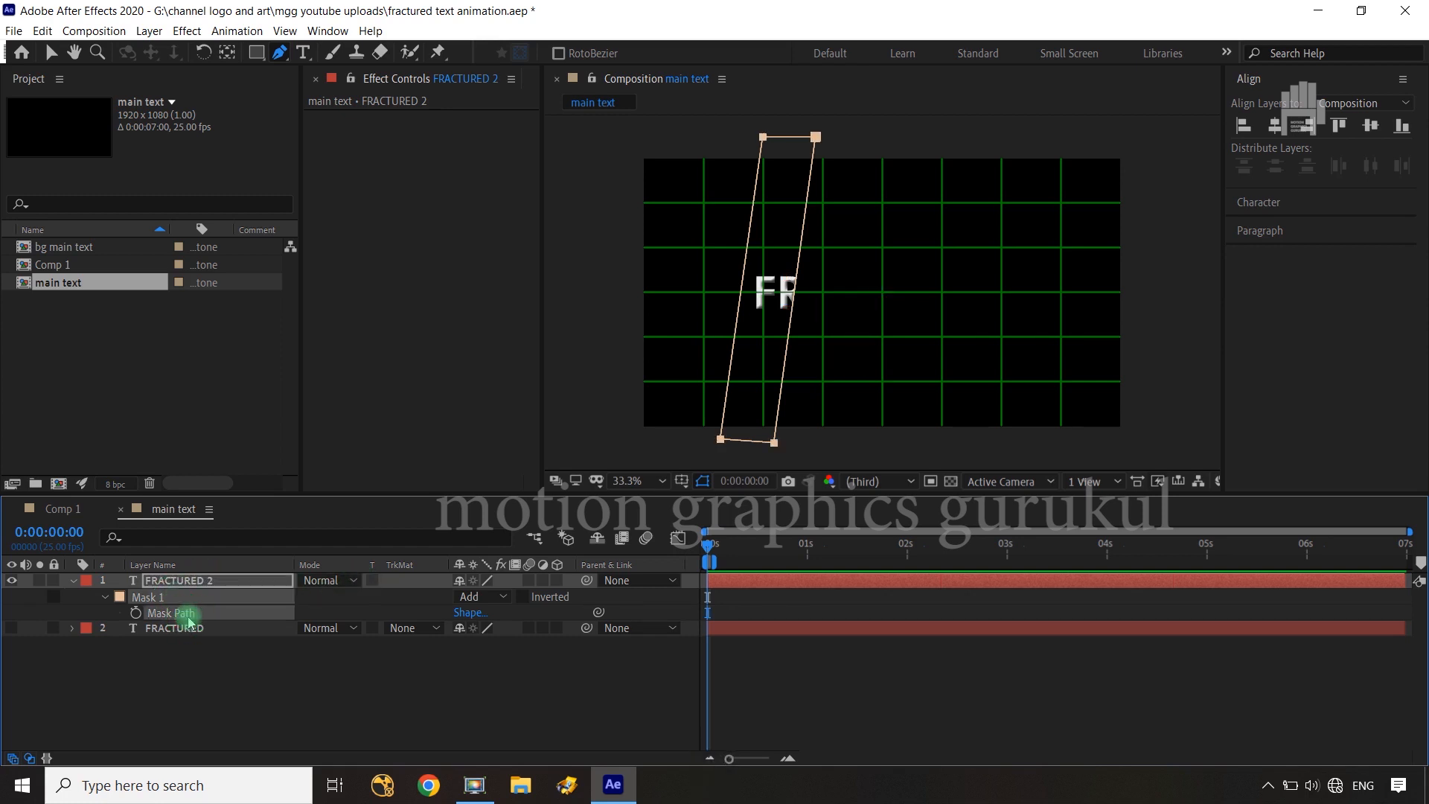
pyautogui.click(326, 605)
pyautogui.click(478, 599)
pyautogui.press('n')
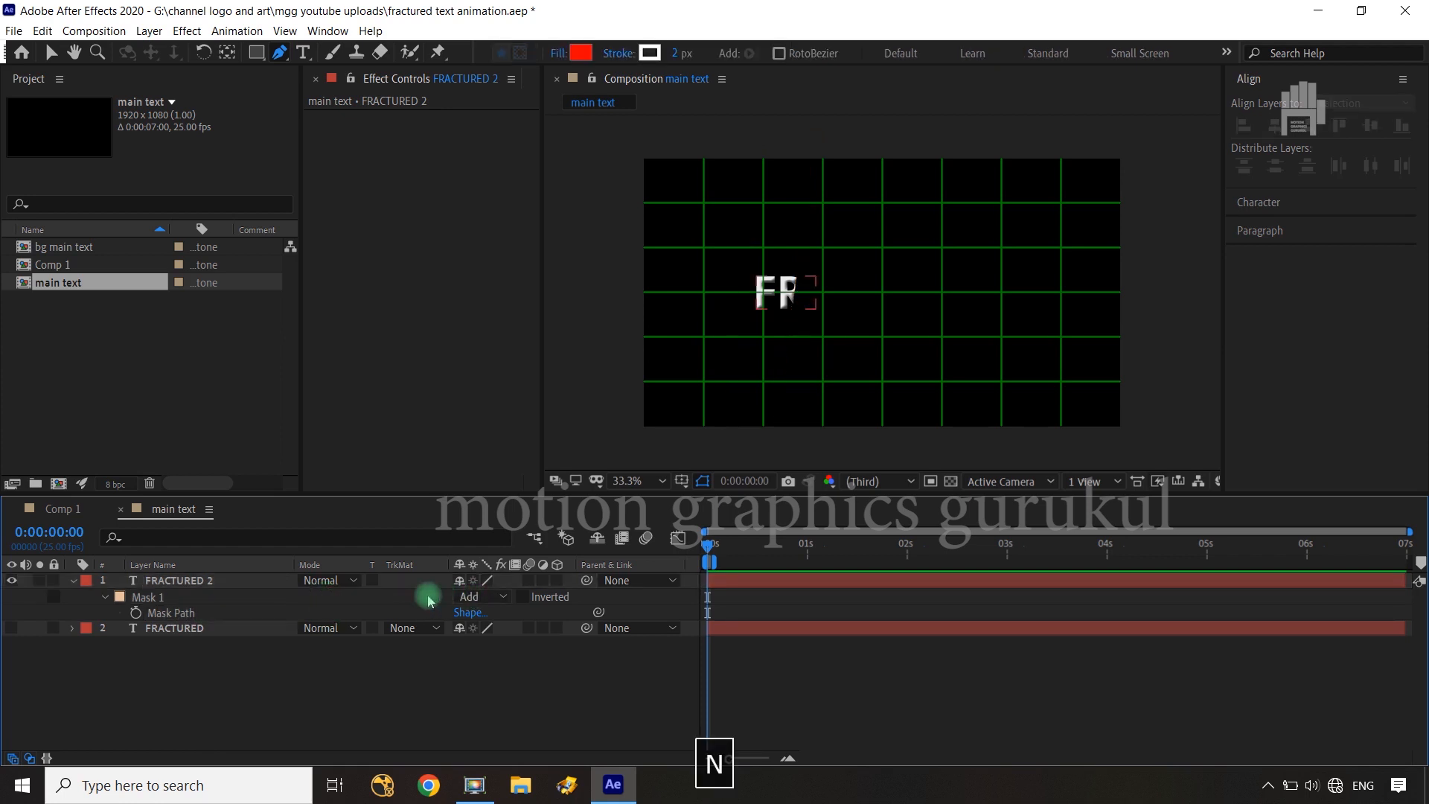
pyautogui.click(249, 608)
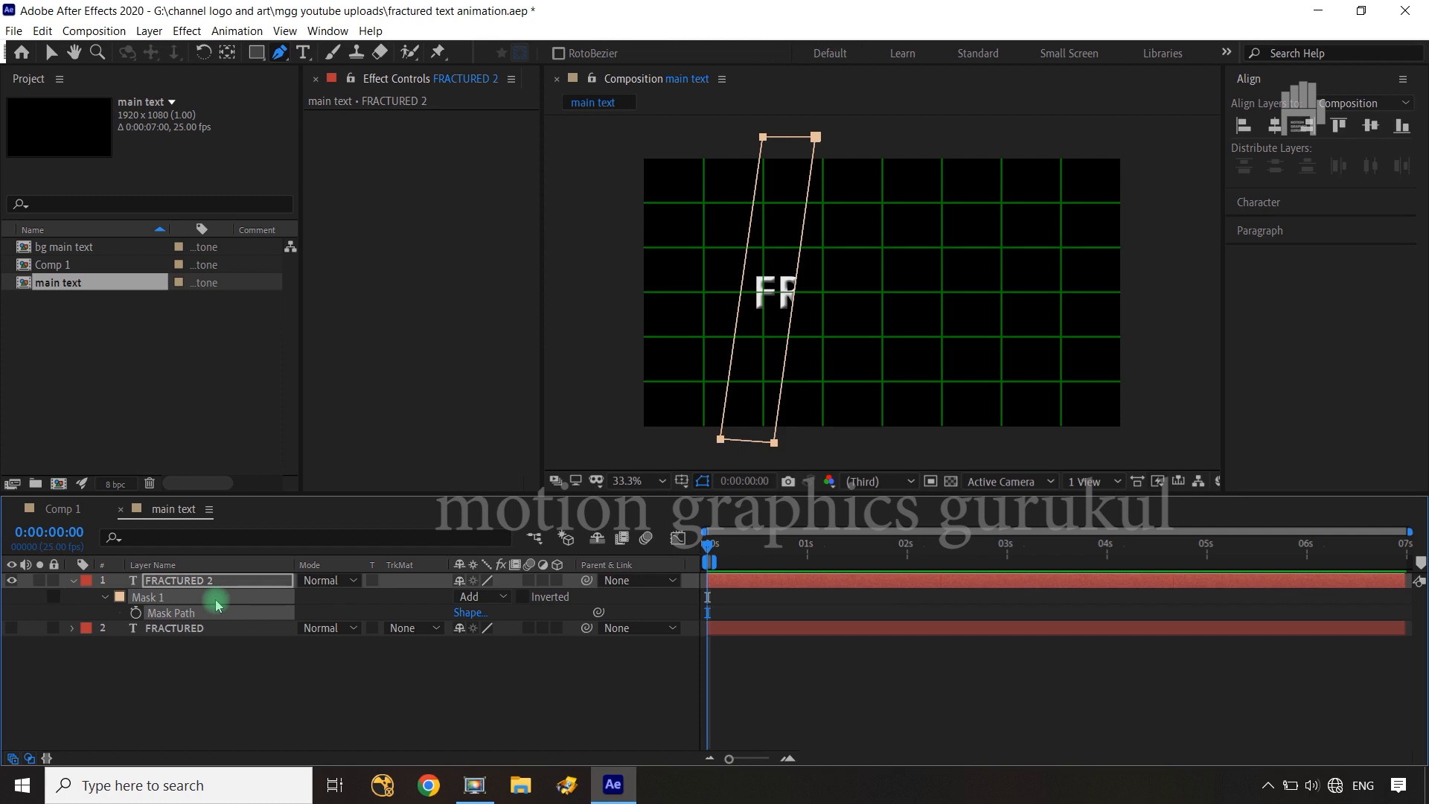
pyautogui.press('n')
pyautogui.click(497, 599)
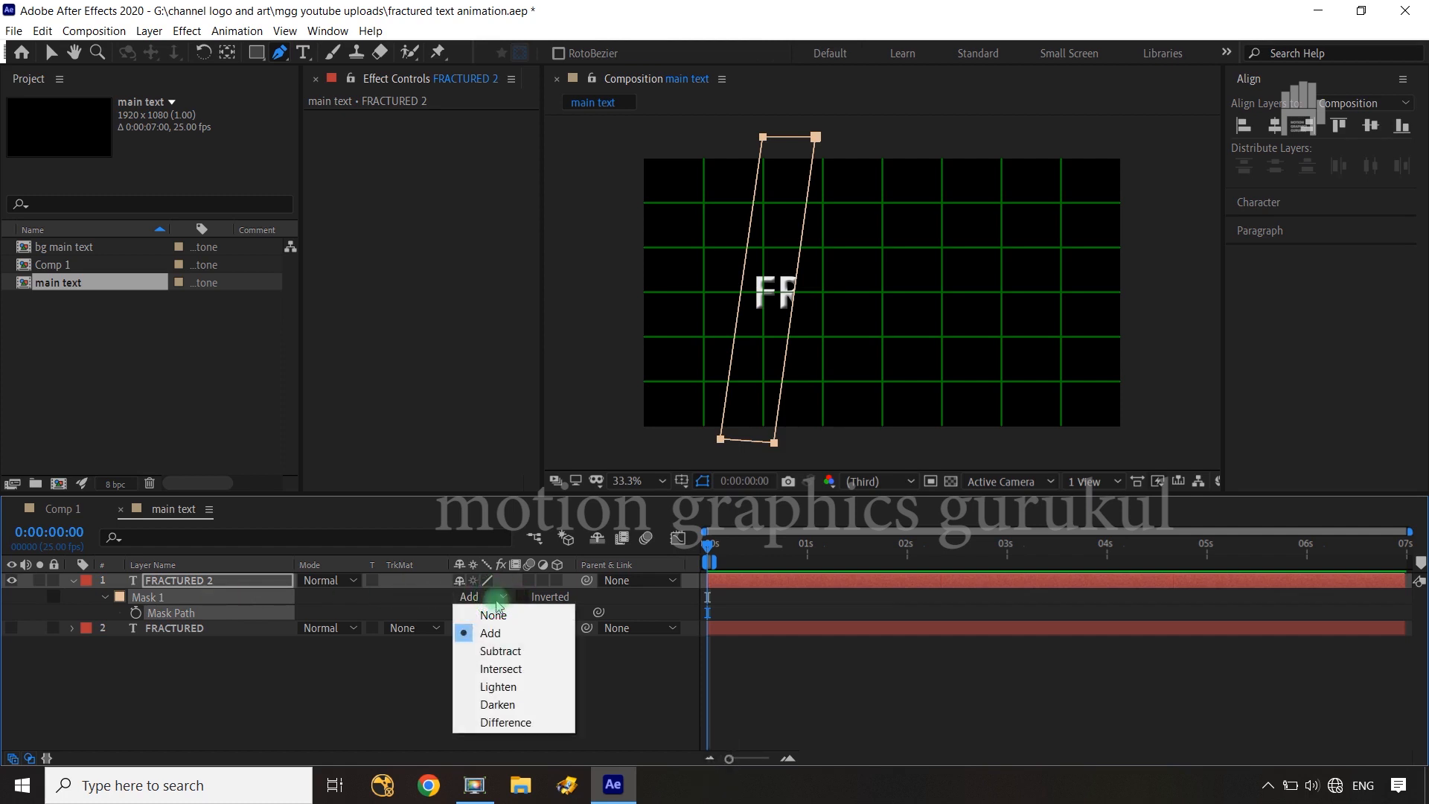
pyautogui.click(494, 615)
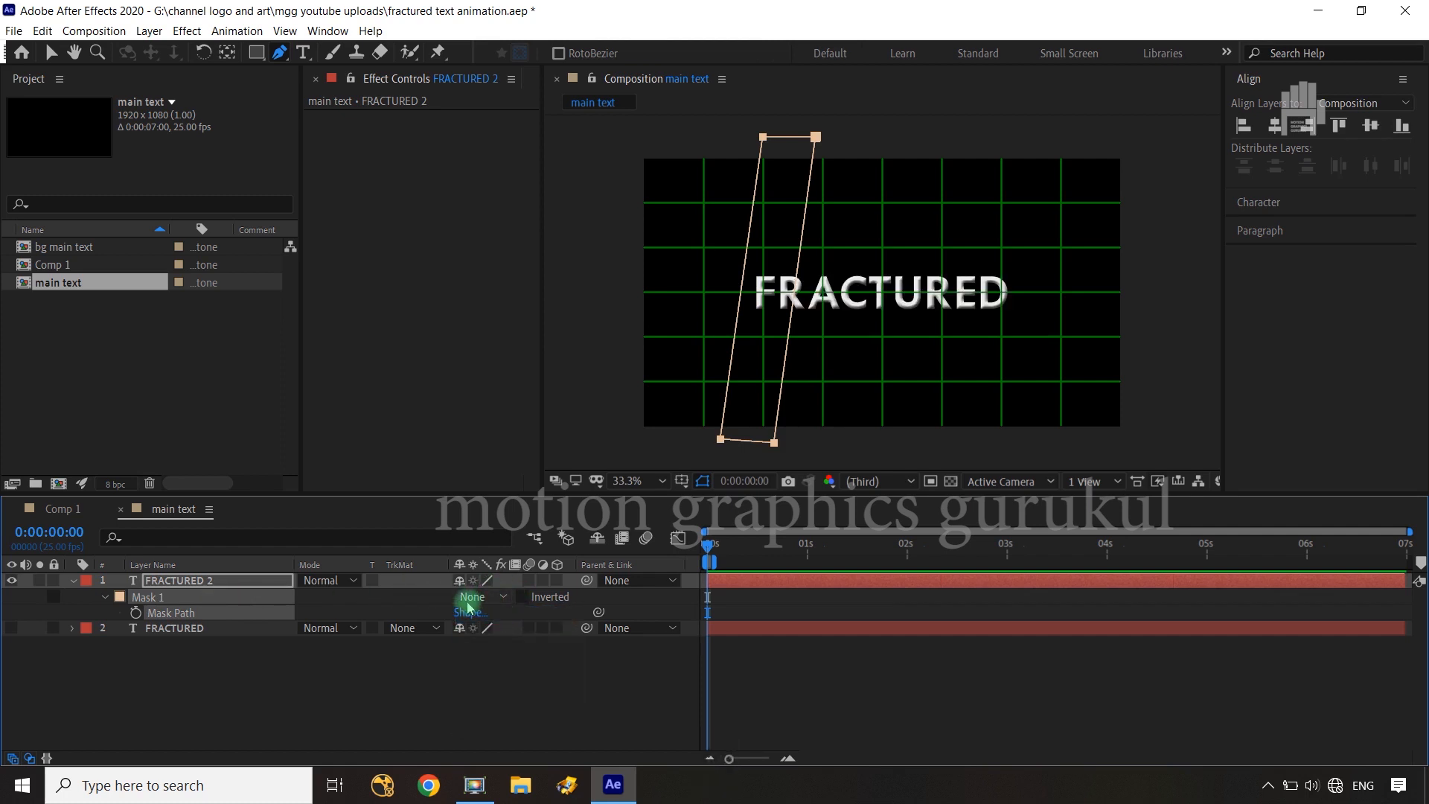
# Move the two left-hand points of FRACTURED 2's mask across the title to a slanted edge through the second E, keeping the other edge in place
pyautogui.click(763, 137)
pyautogui.keyDown('shift'); pyautogui.click(765, 139); pyautogui.keyUp('shift')
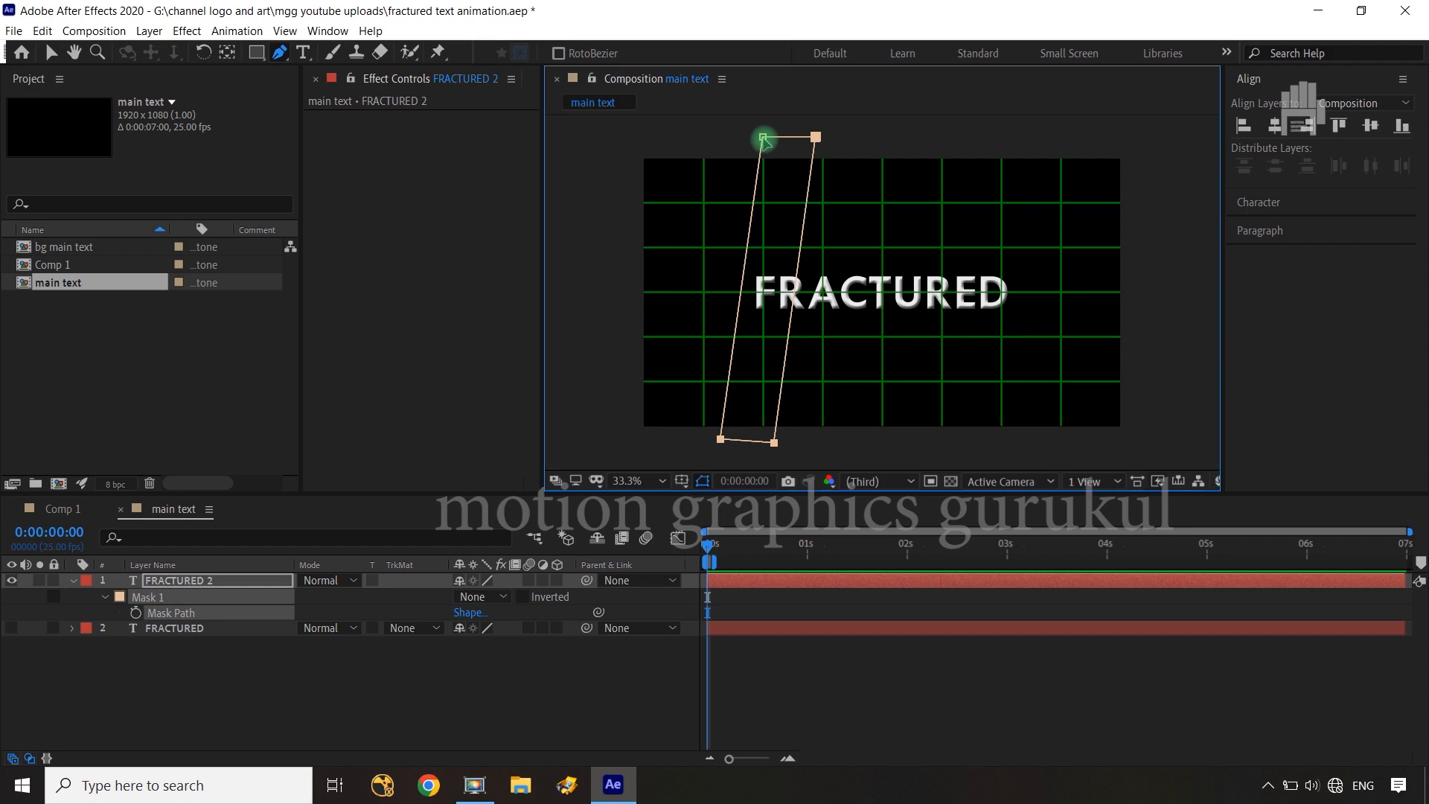
pyautogui.click(816, 137)
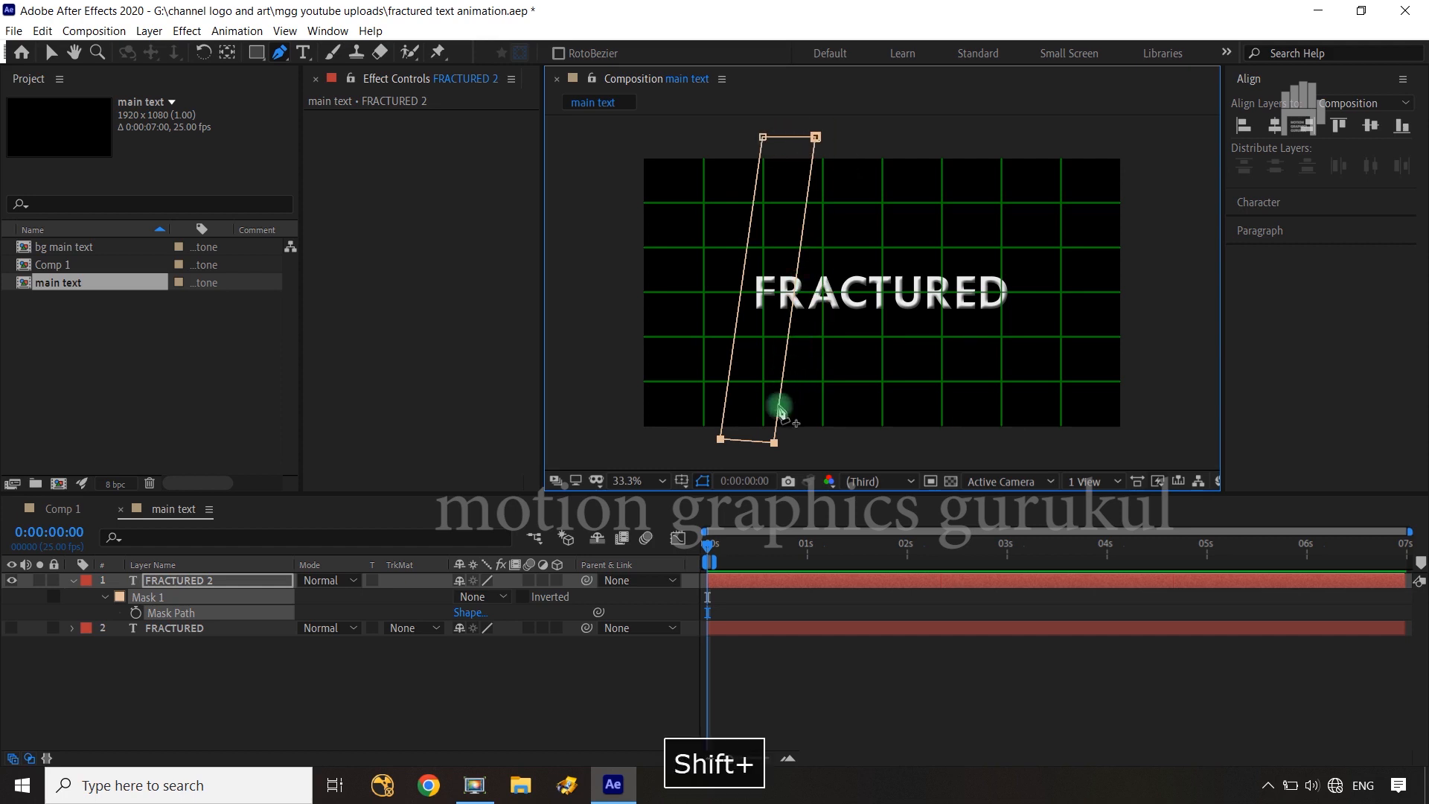
pyautogui.keyDown('shift'); pyautogui.click(774, 443); pyautogui.keyUp('shift')
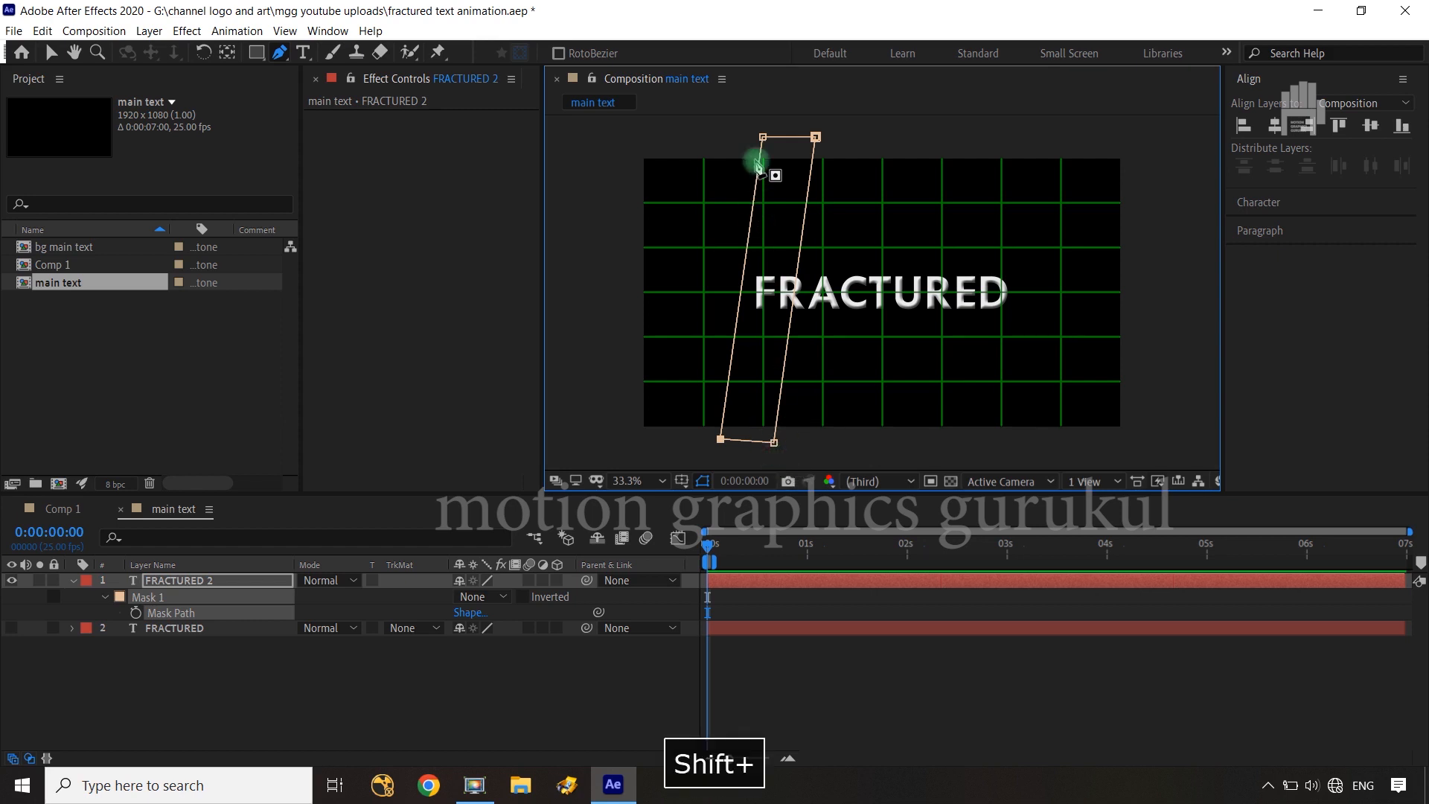
pyautogui.keyDown('shift'); pyautogui.click(763, 138); pyautogui.keyUp('shift')
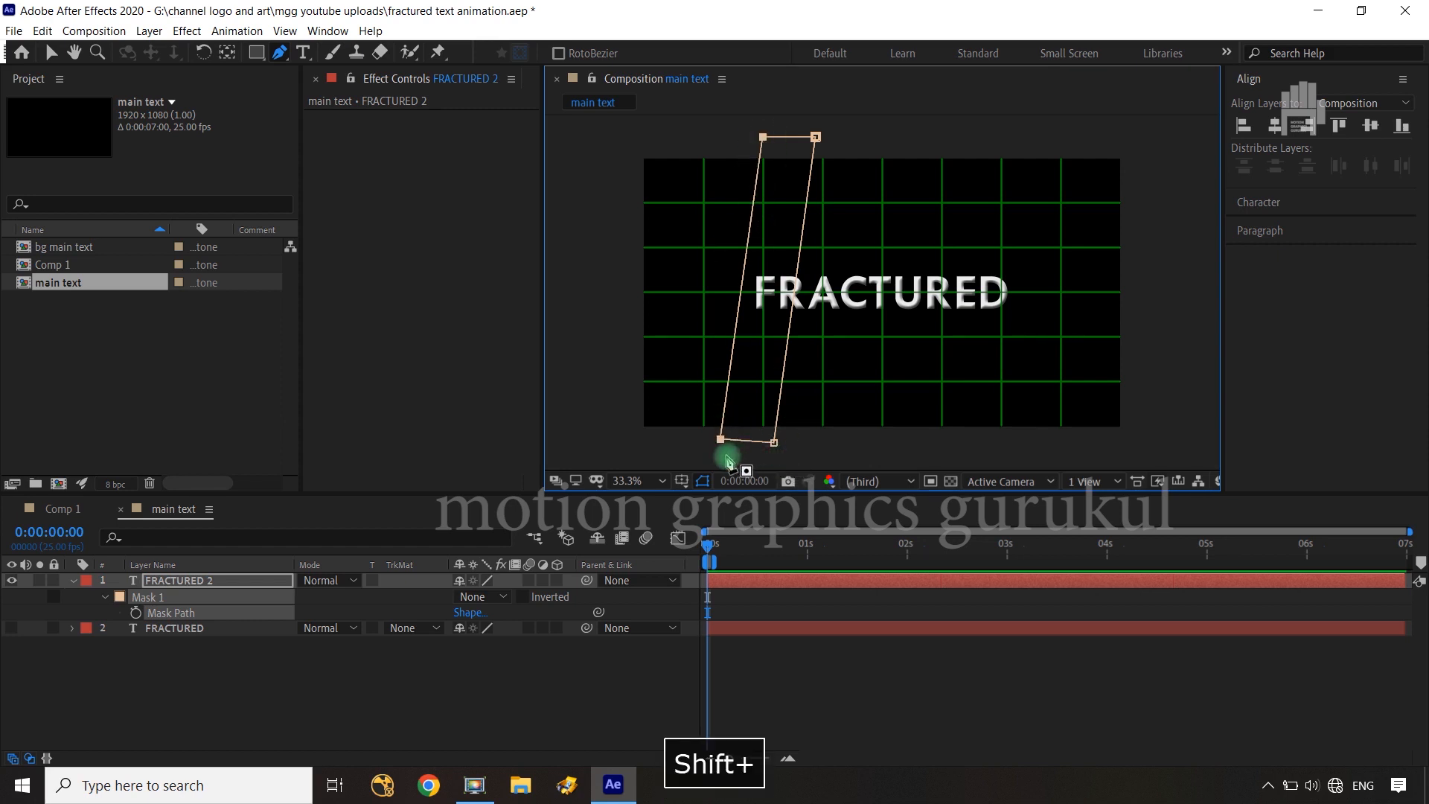
pyautogui.moveTo(721, 442); pyautogui.dragTo(943, 442)
pyautogui.click(583, 672)
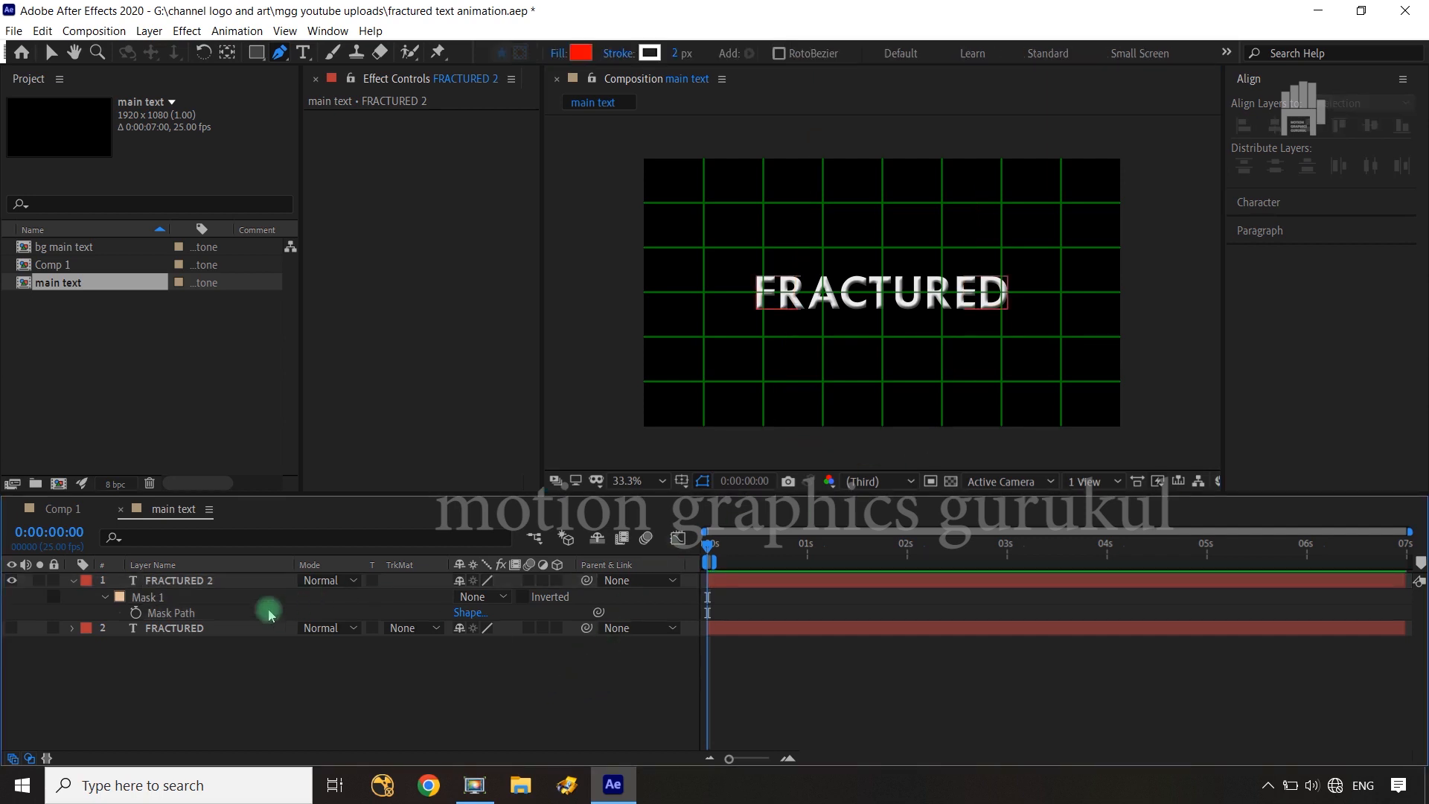
# Duplicate the FRACTURED 2 layer with its mask and hide FRACTURED 2
pyautogui.click(193, 618)
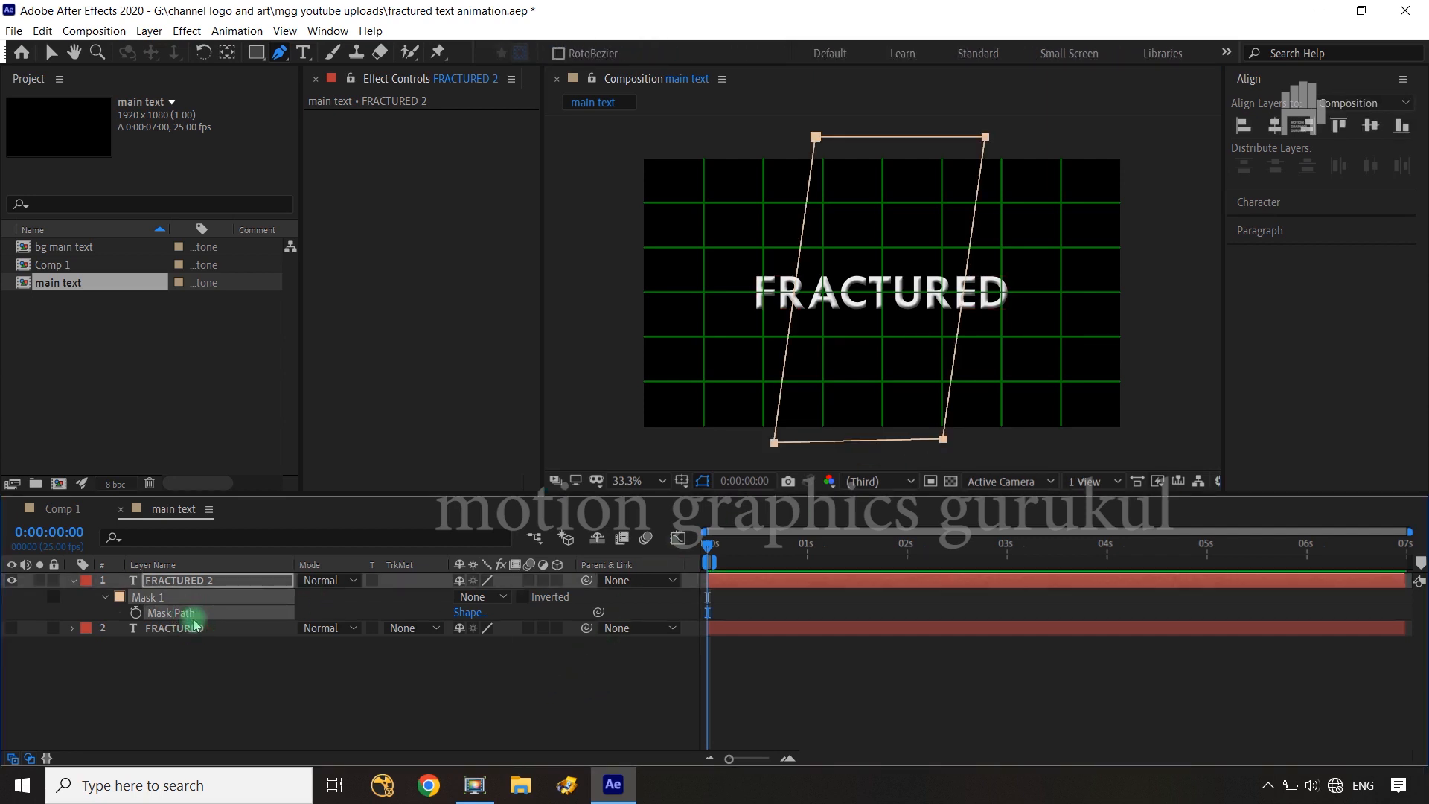
pyautogui.click(195, 581)
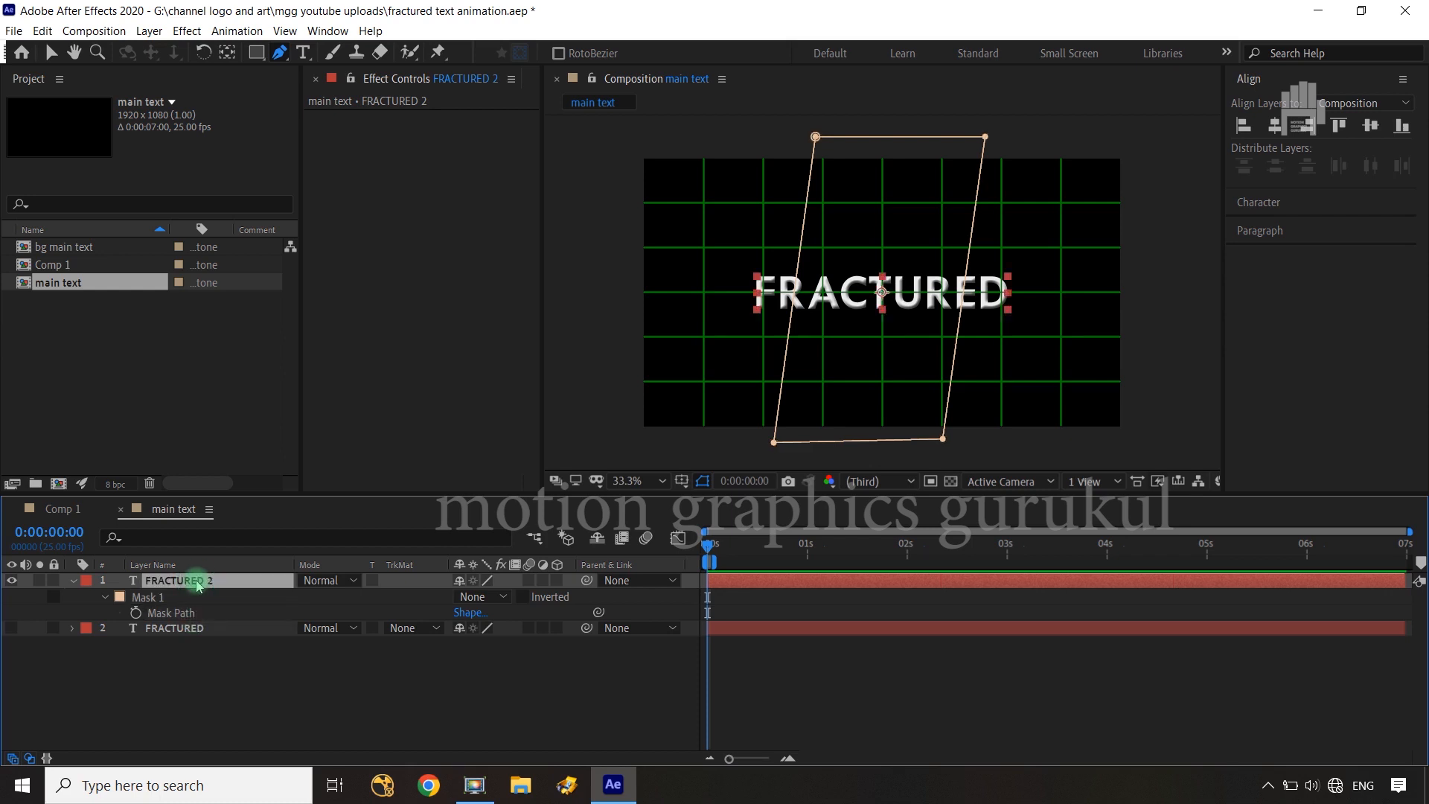
pyautogui.hotkey('ctrl', 'd')
pyautogui.click(12, 597)
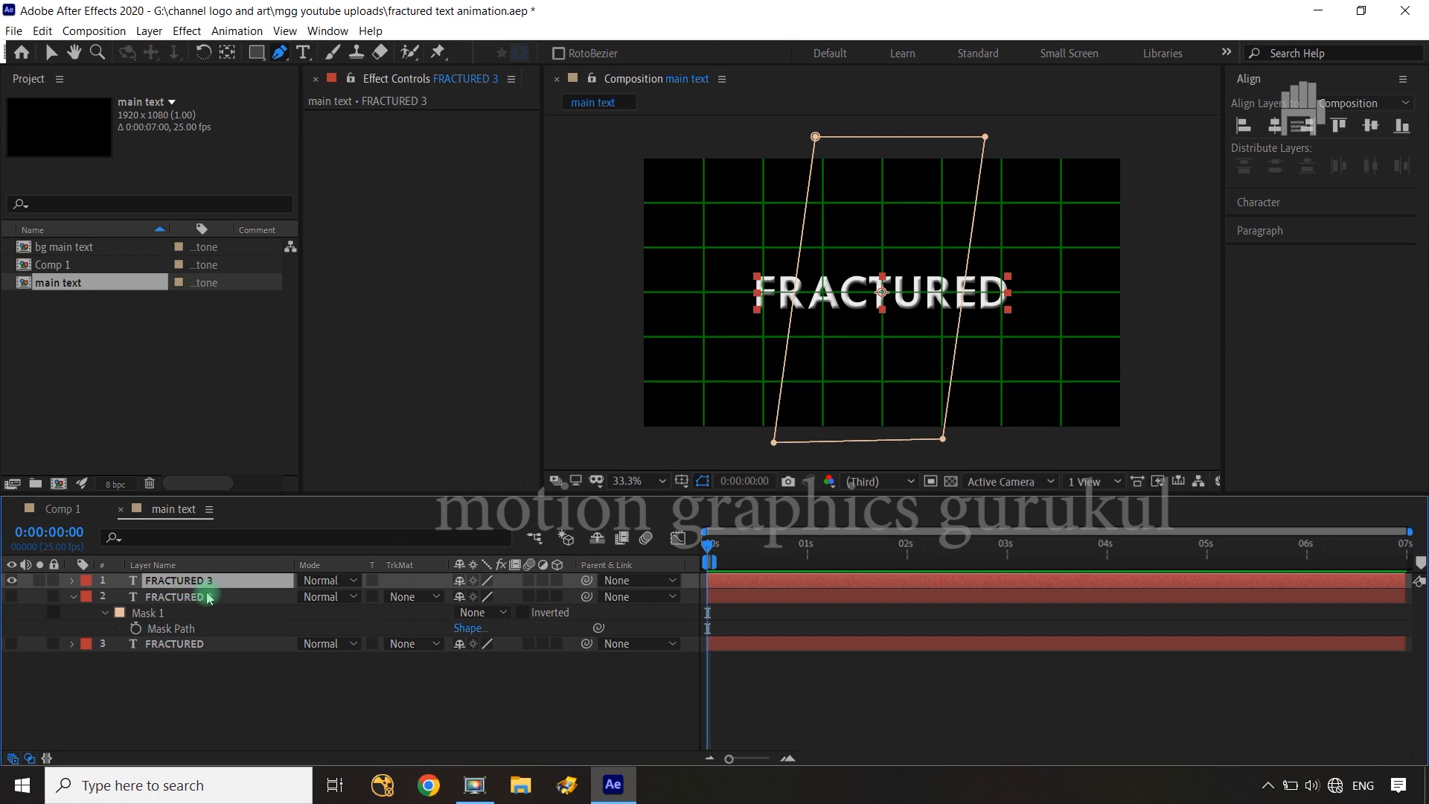
# Reshape FRACTURED 3's mask into a narrow slanted strip over the final ED by moving its left edge past the D
pyautogui.press('m')
pyautogui.click(221, 611)
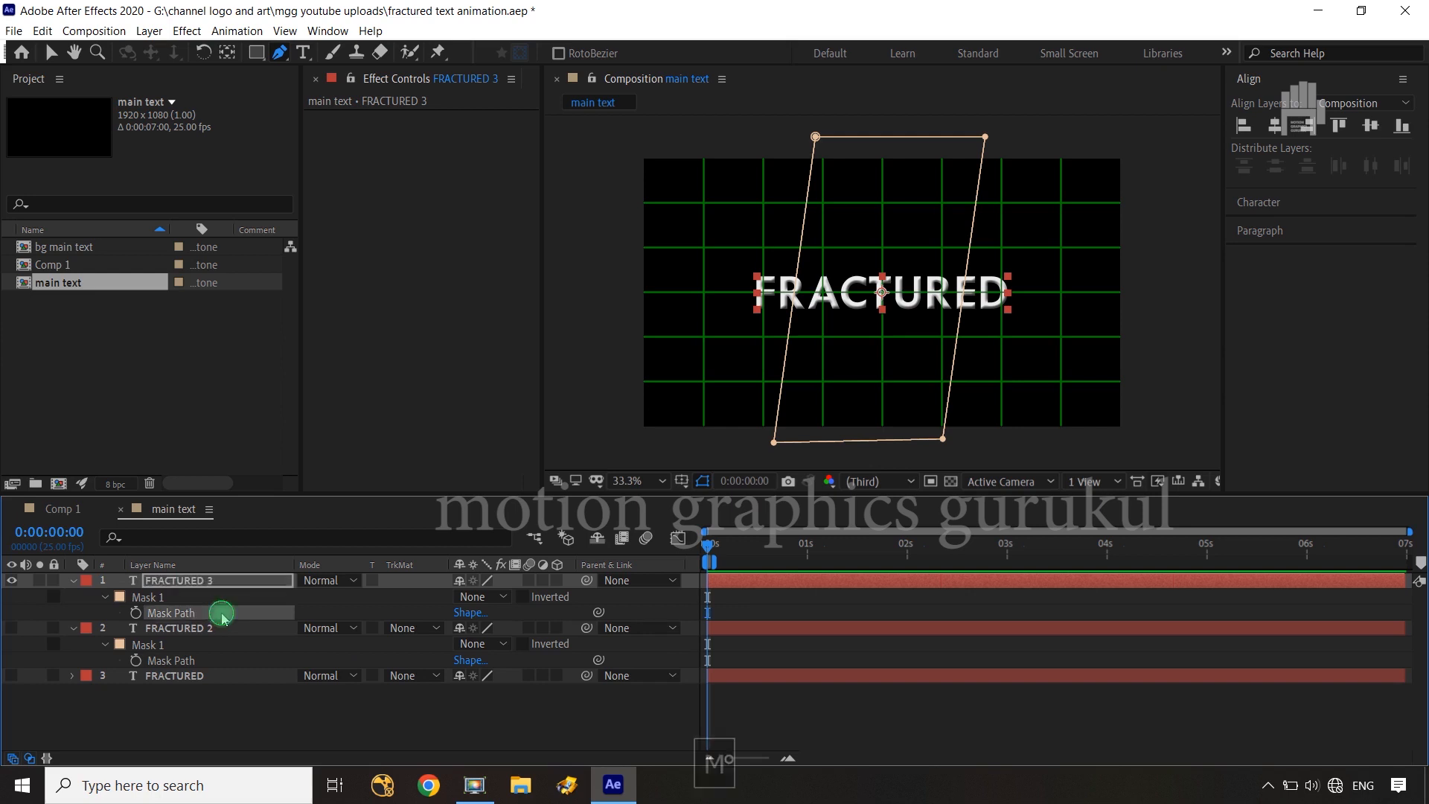
pyautogui.keyDown('shift'); pyautogui.click(986, 137); pyautogui.keyUp('shift')
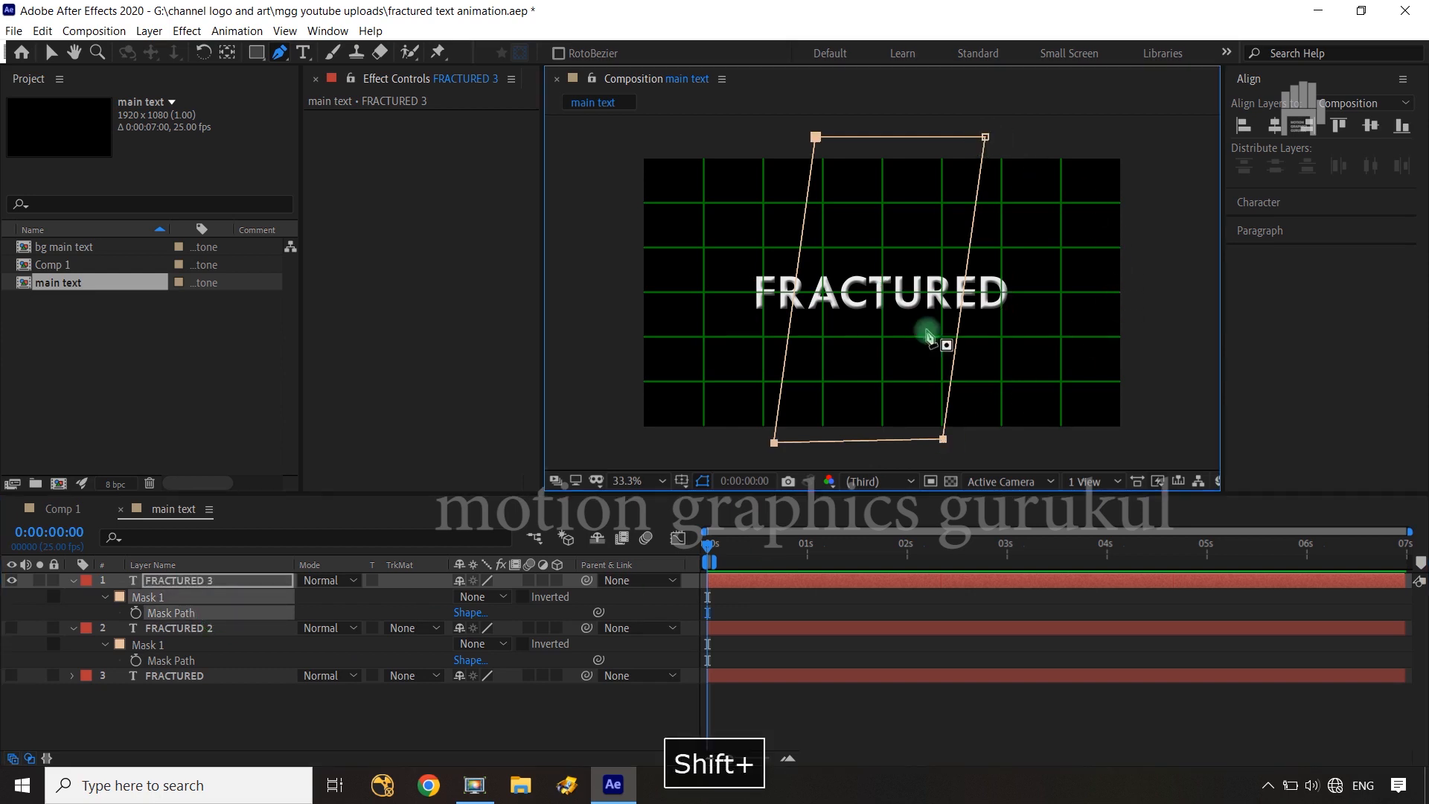
pyautogui.keyDown('shift'); pyautogui.click(943, 439); pyautogui.keyUp('shift')
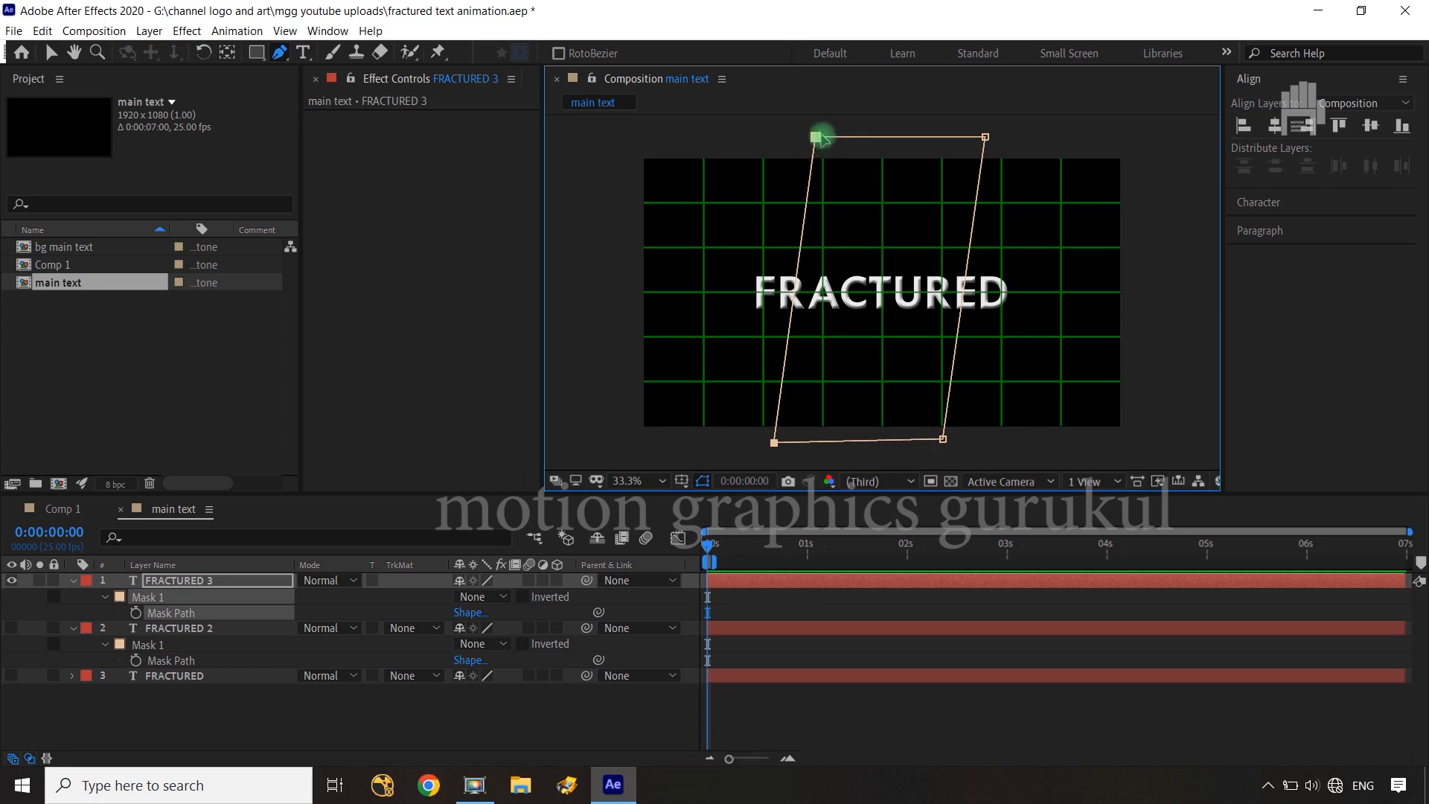
pyautogui.moveTo(821, 137); pyautogui.dragTo(1042, 148)
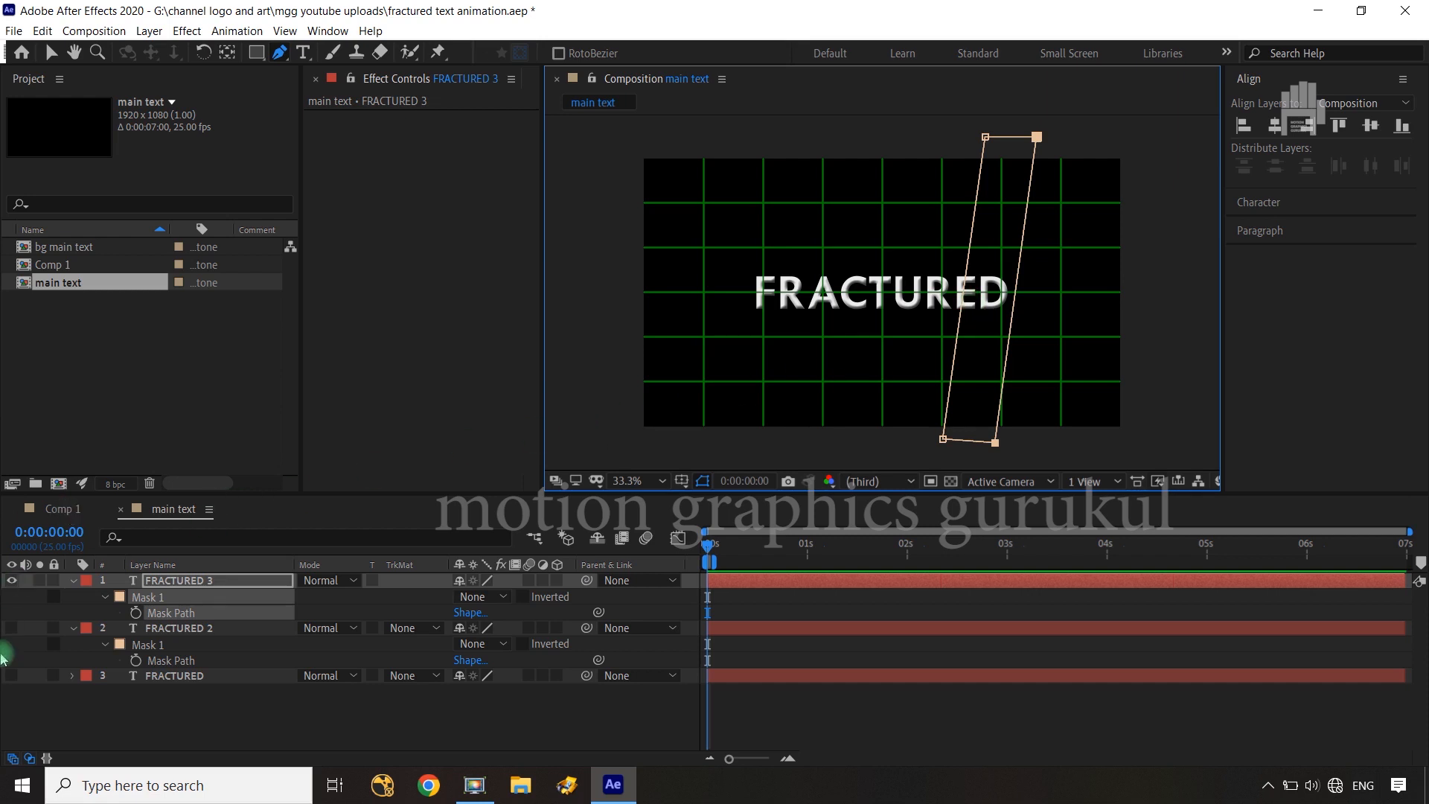
# Set the Mask 1 mode to Add on both the FRACTURED 3 and FRACTURED 2 layers
pyautogui.click(491, 603)
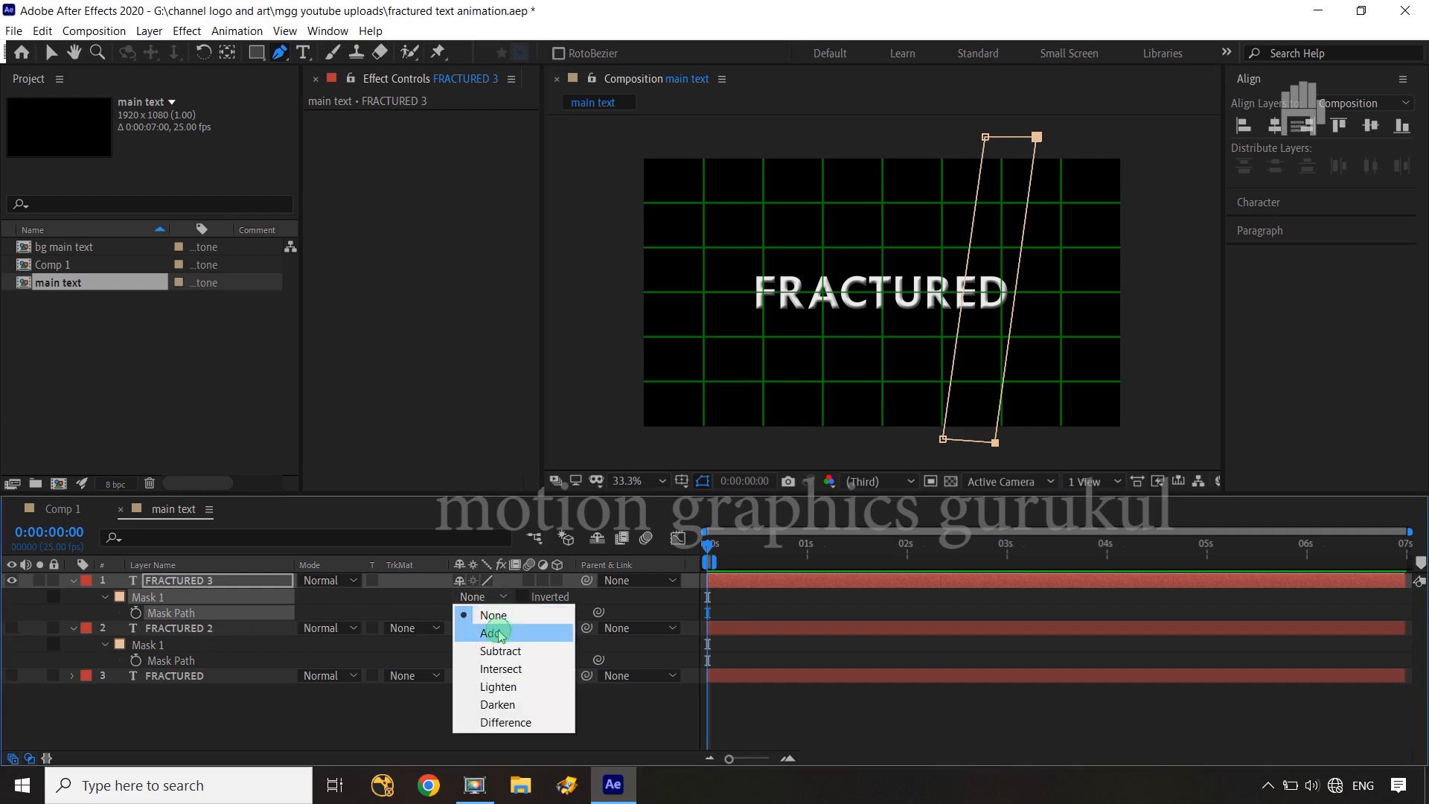
pyautogui.click(483, 632)
pyautogui.click(482, 644)
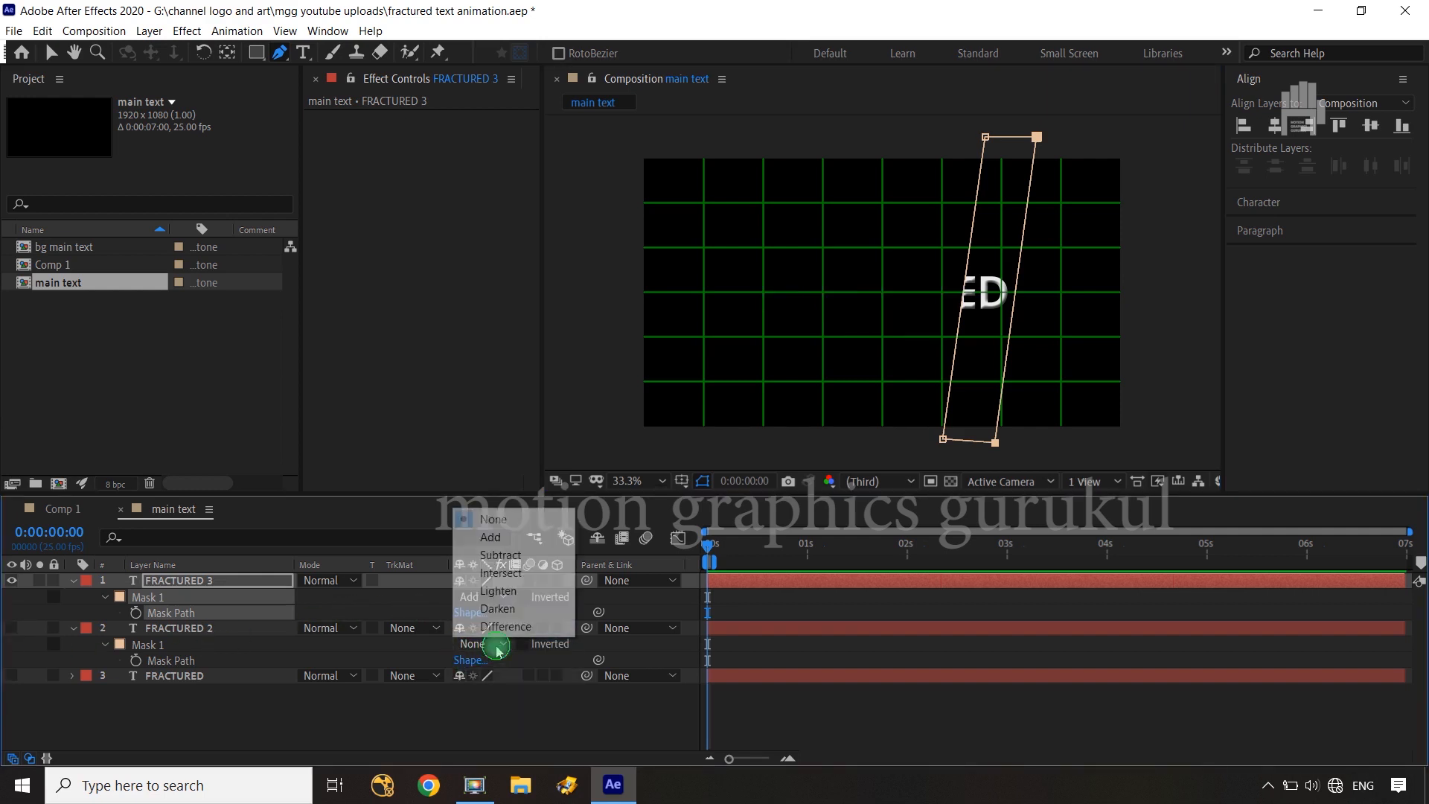
pyautogui.click(497, 542)
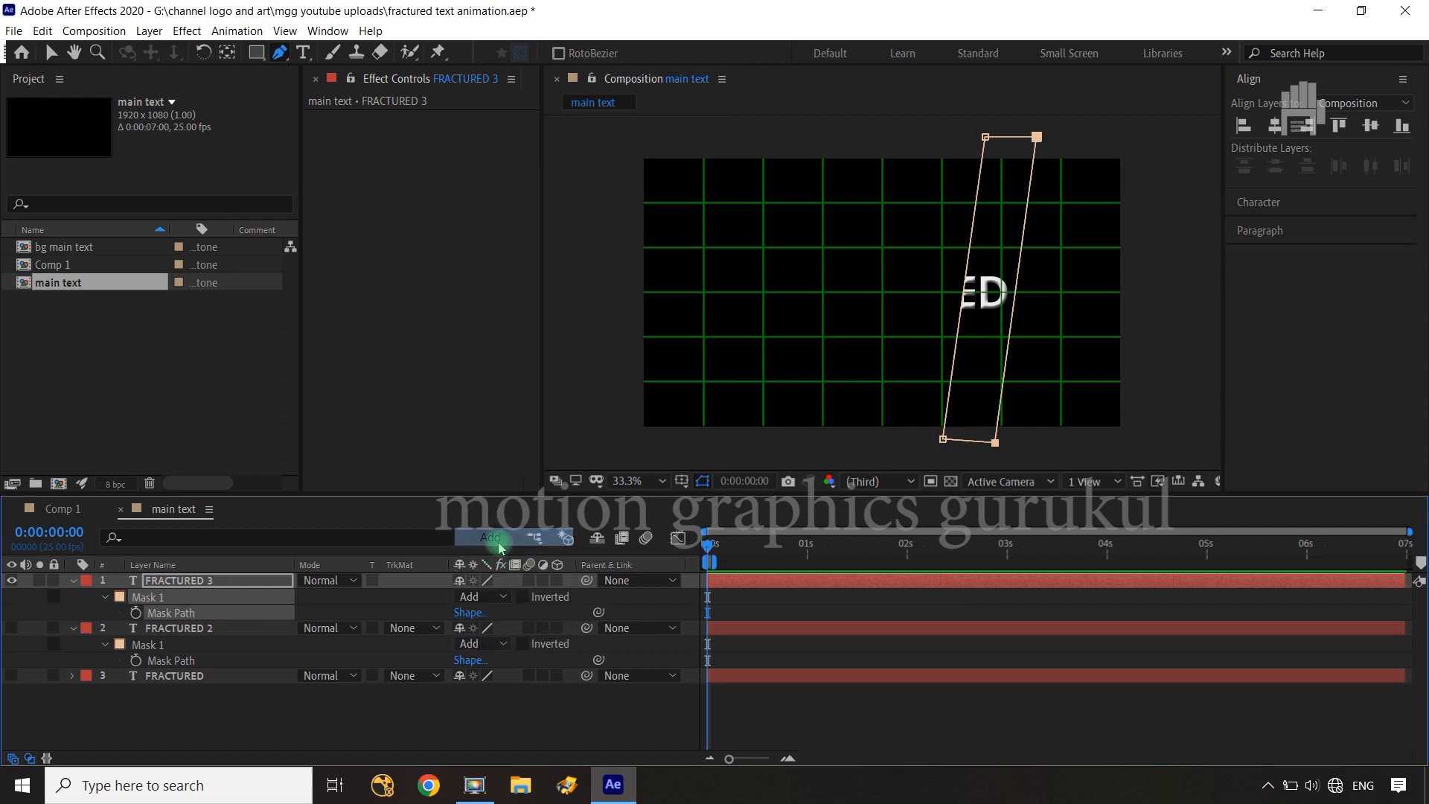
# Reveal the original FRACTURED layer's mask and make the FRACTURED 2 and FRACTURED layers visible
pyautogui.click(236, 677)
pyautogui.press('m')
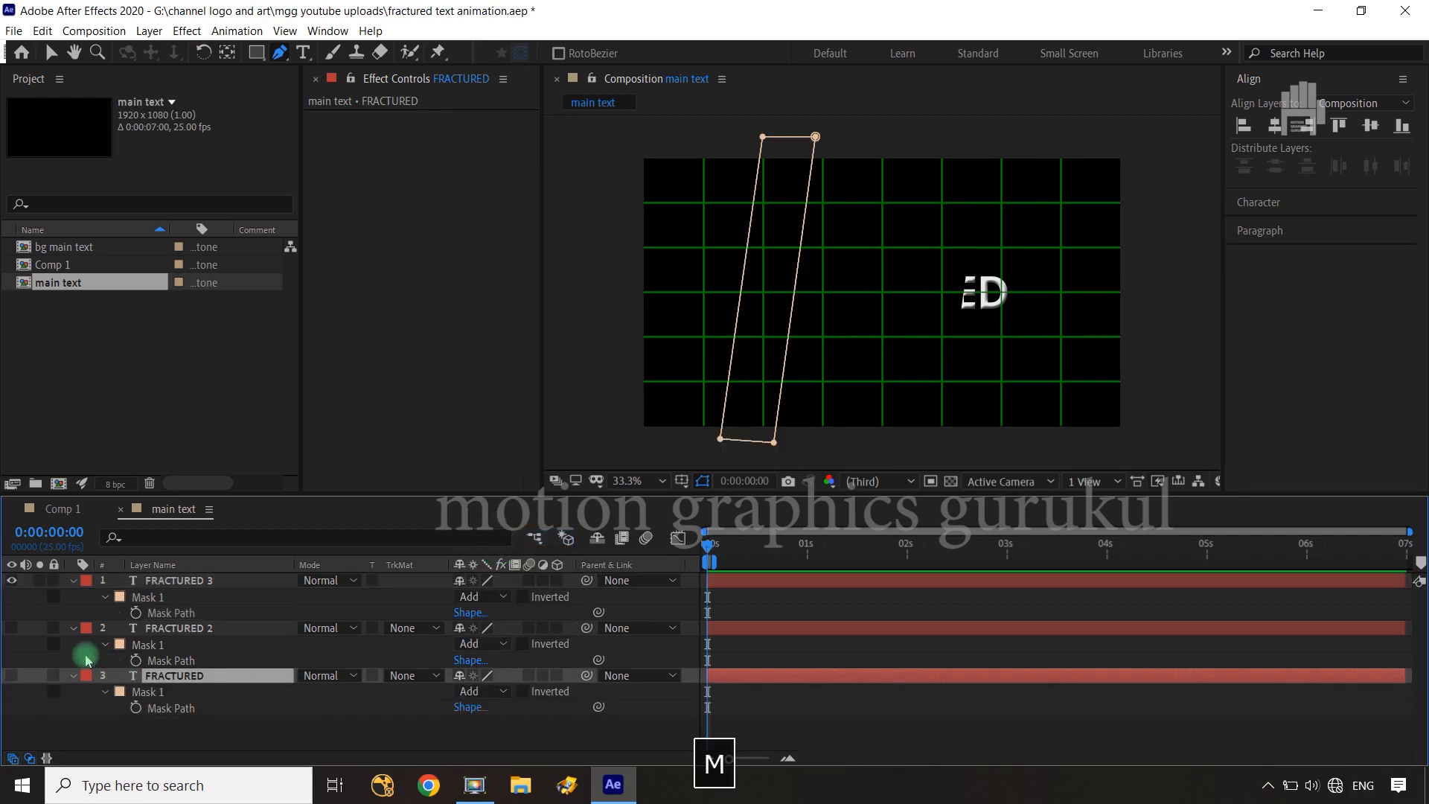
pyautogui.click(11, 628)
pyautogui.click(11, 675)
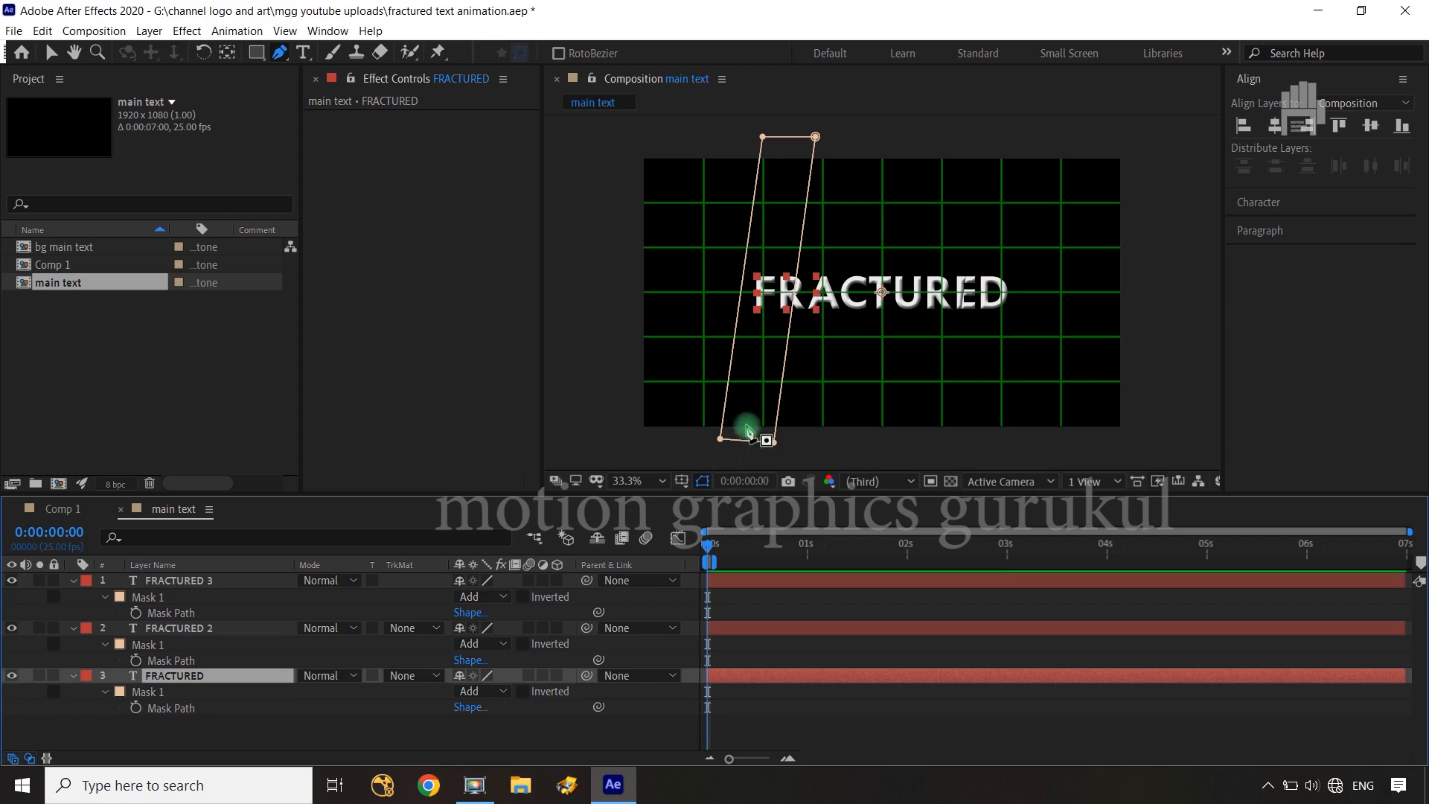
# Inspect the FRACTURED layer's slanted mask over the title's first letters, including its path and corner points
pyautogui.press('/')
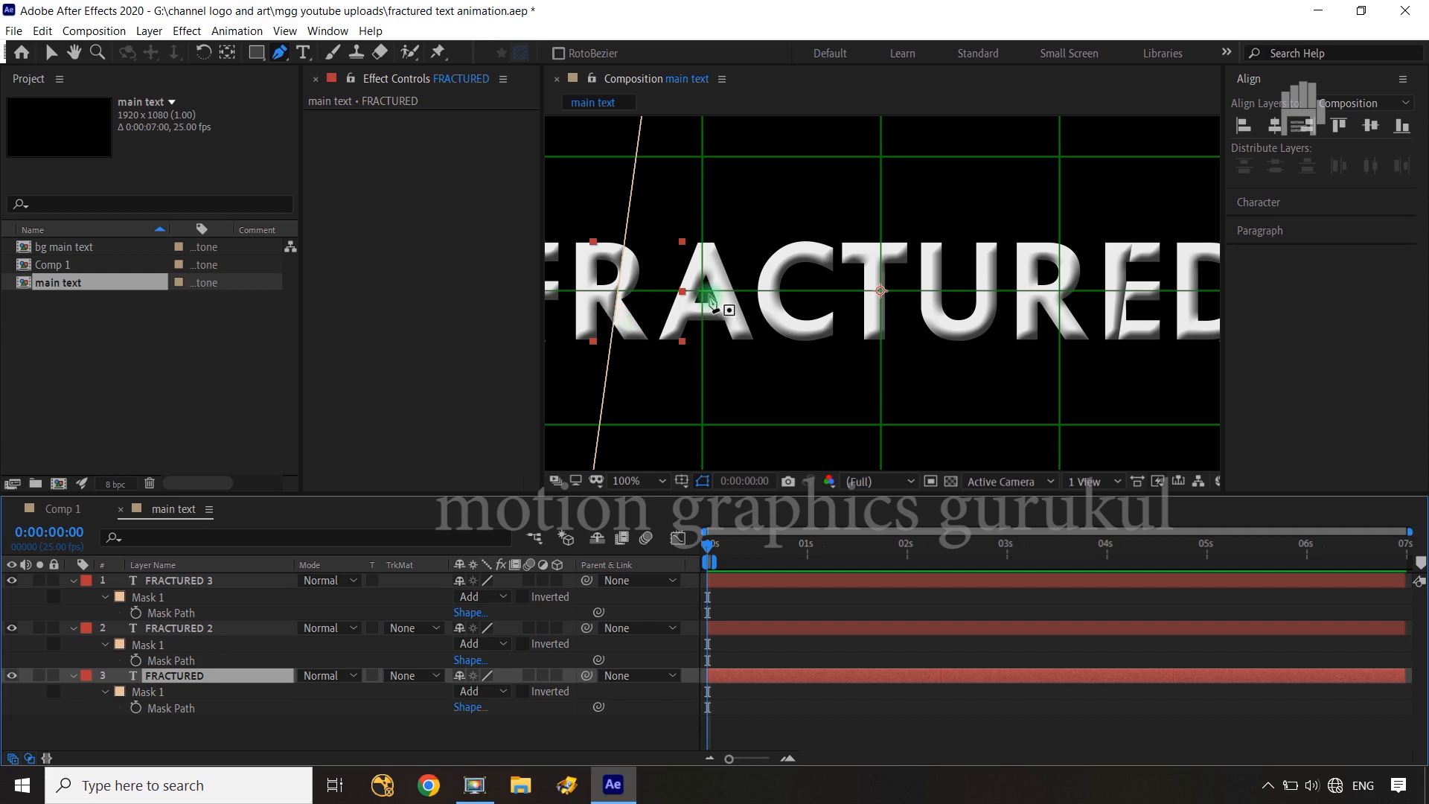
pyautogui.press(',')
pyautogui.press(',')
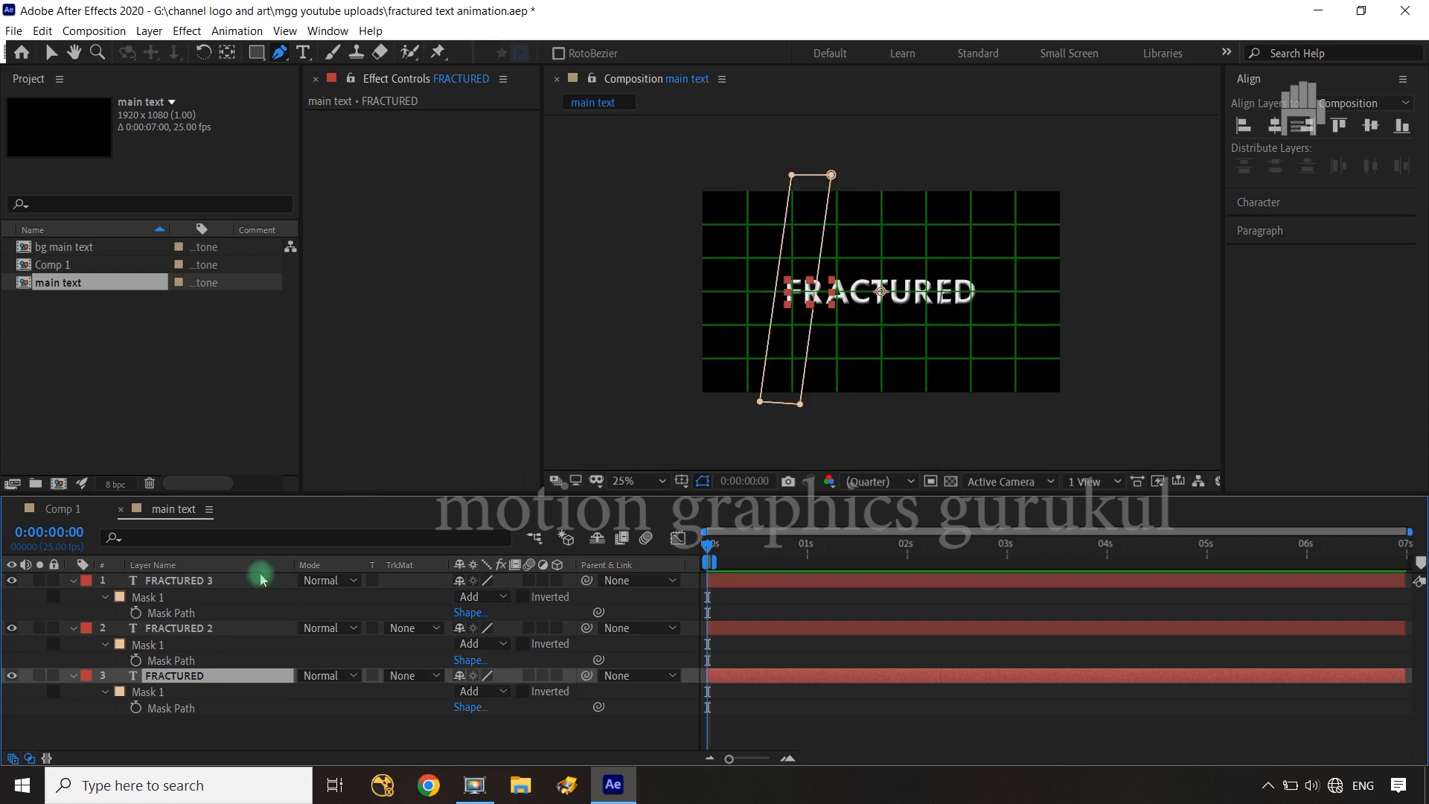
pyautogui.click(176, 708)
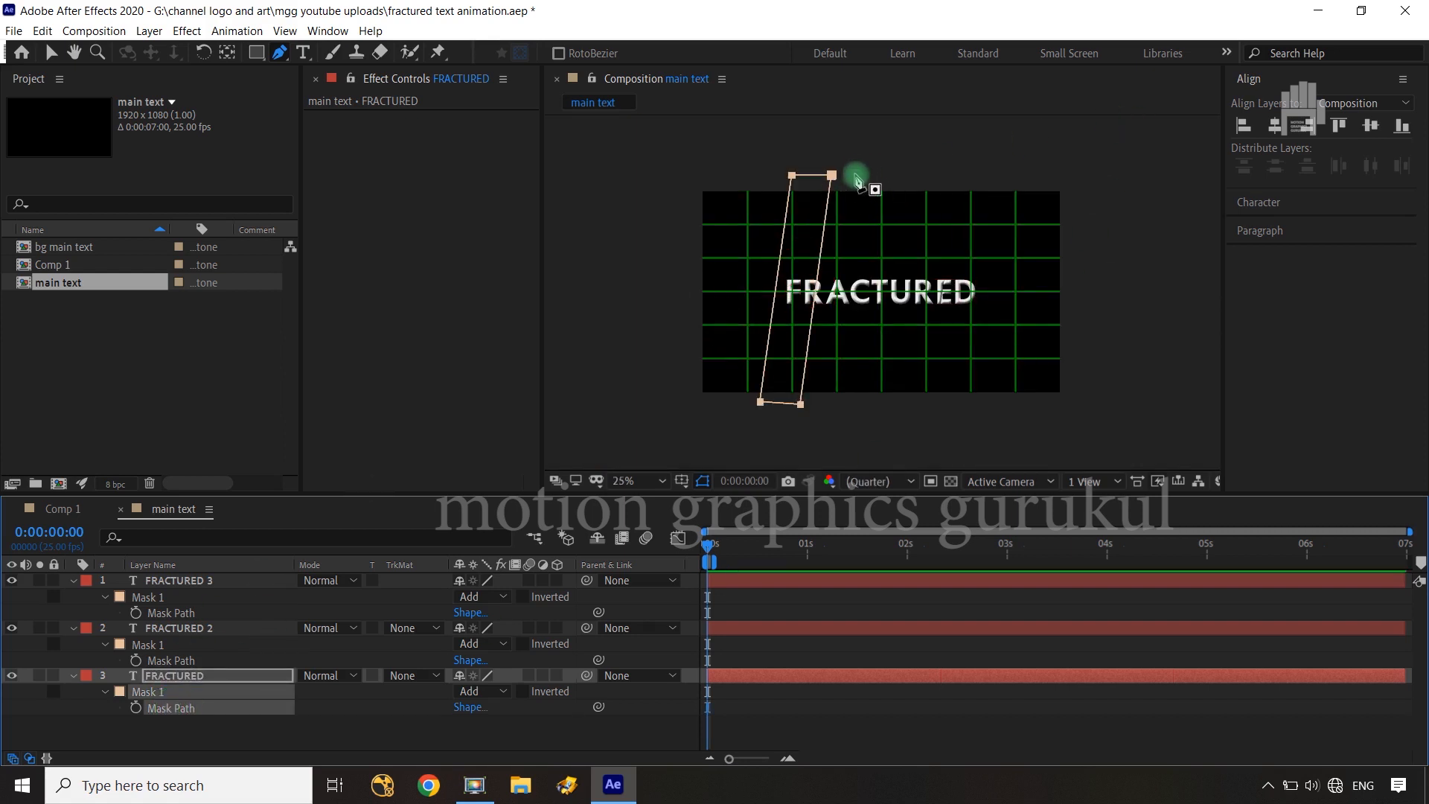
pyautogui.click(833, 176)
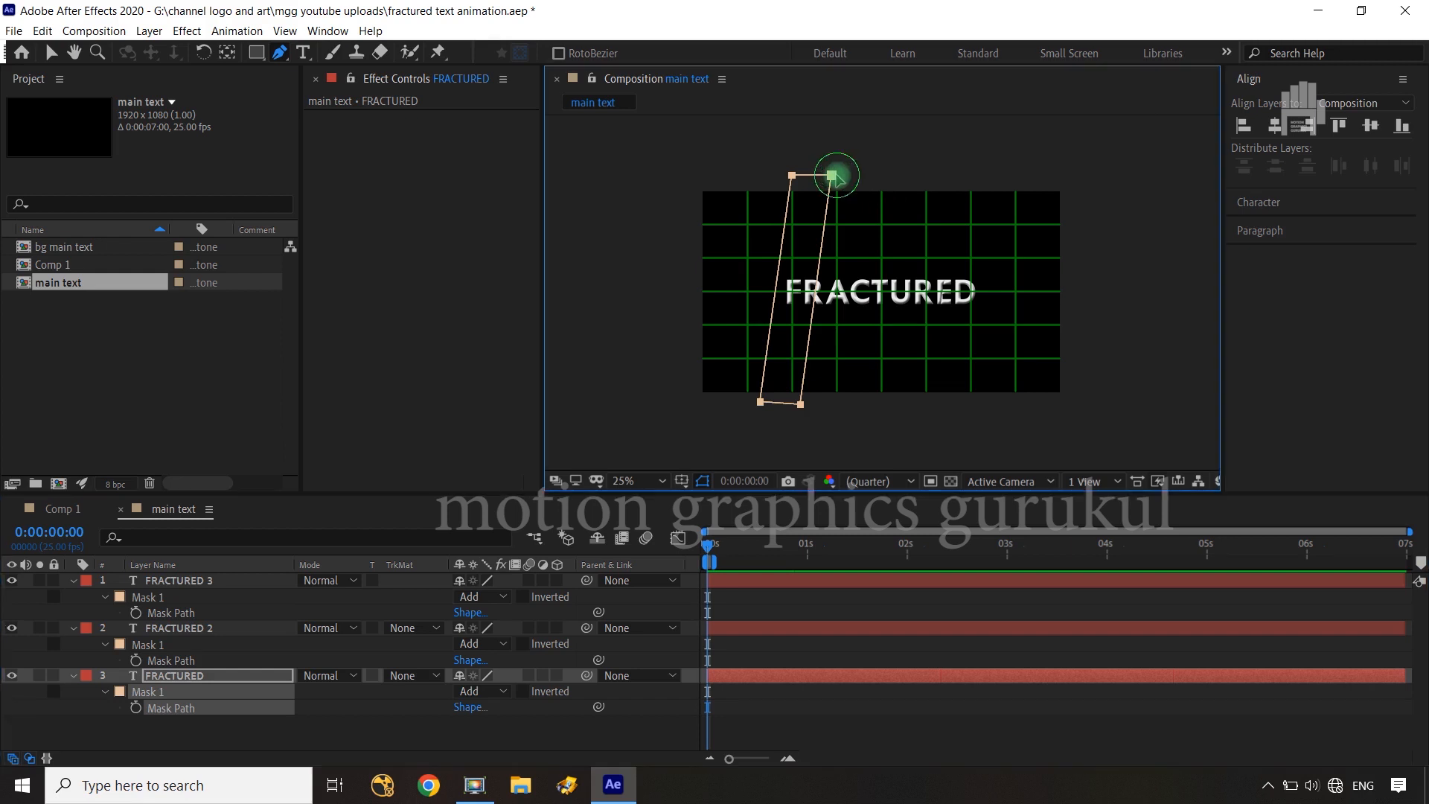
pyautogui.click(800, 405)
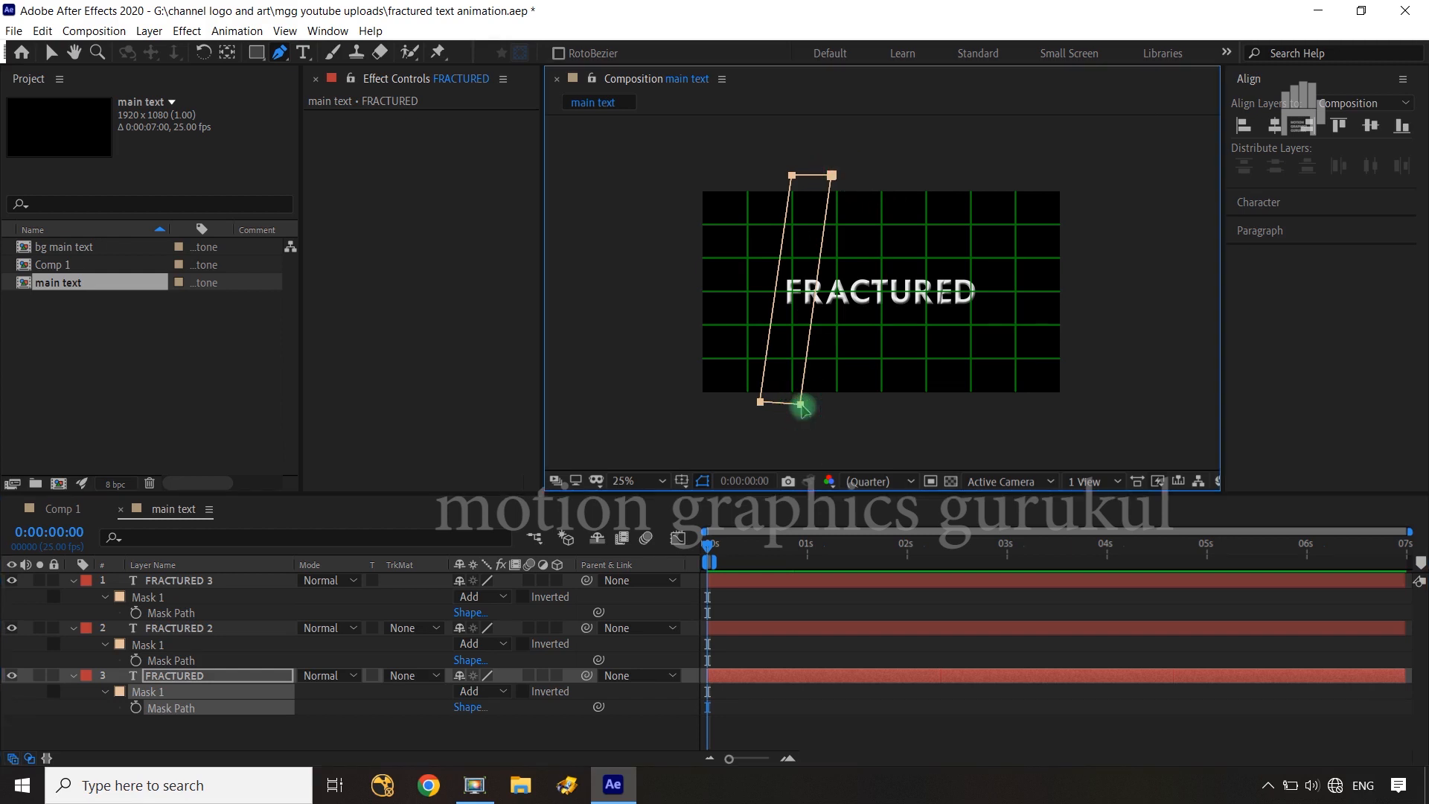
pyautogui.click(799, 404)
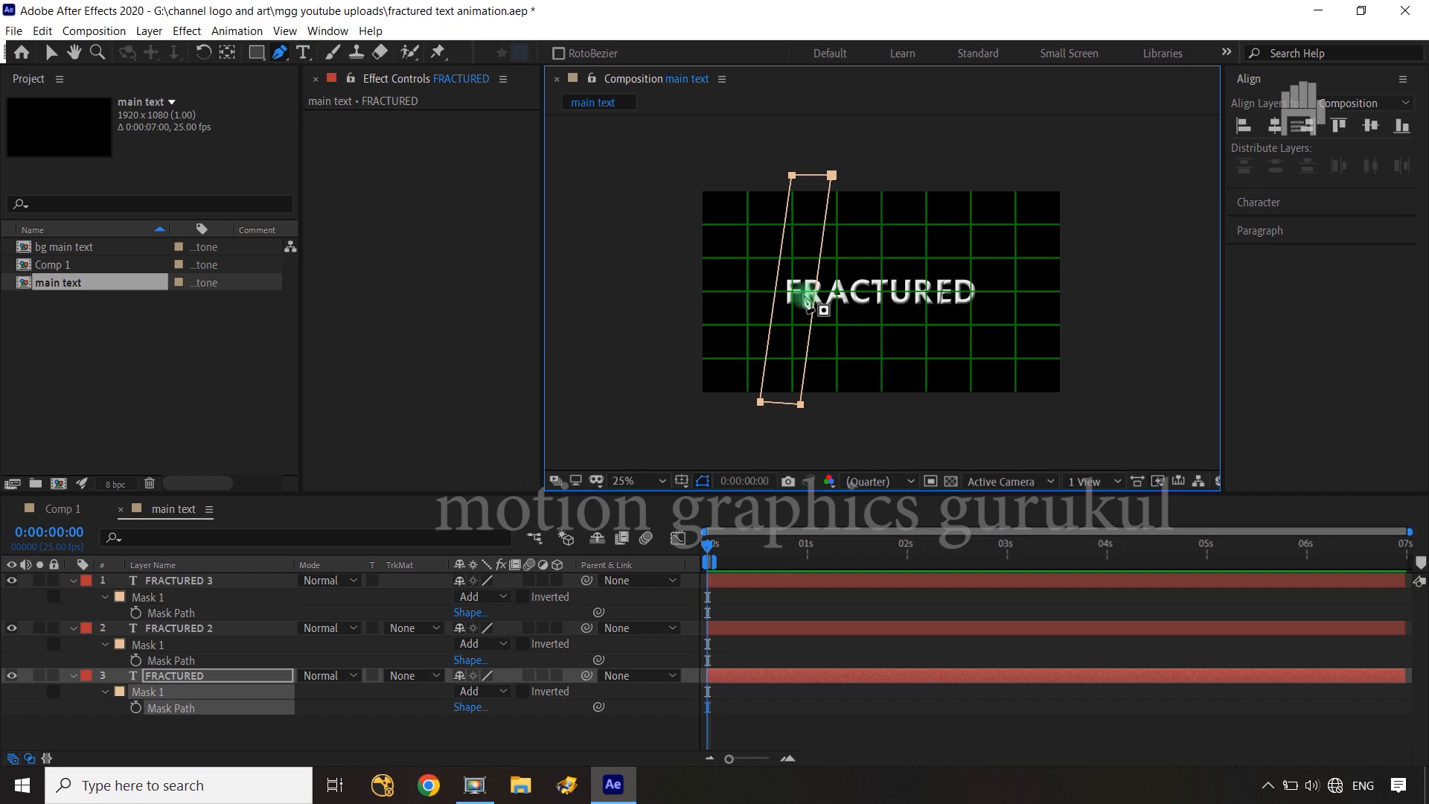
# Collapse the mask properties of the three FRACTURED layers and turn all three into 3D layers
pyautogui.click(595, 725)
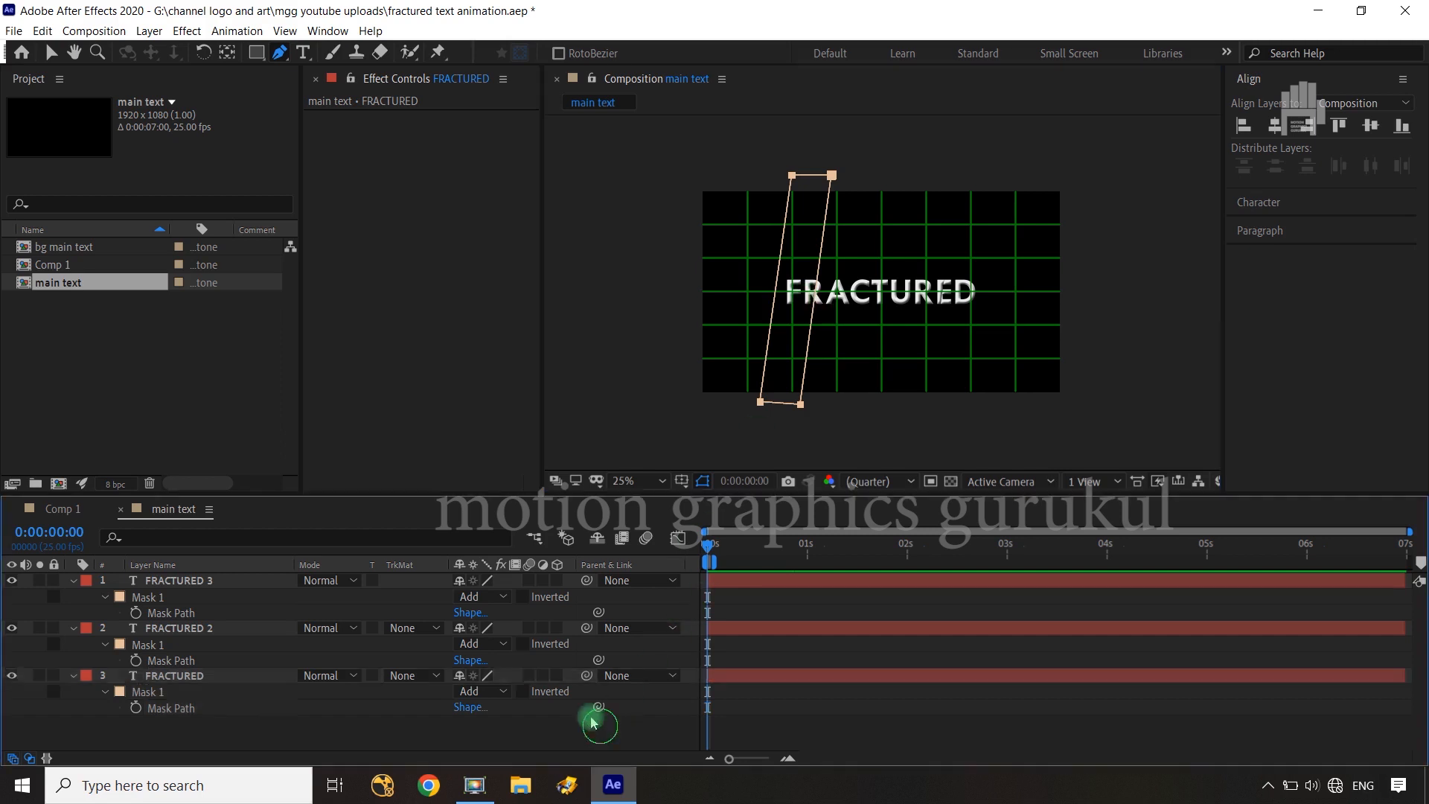
pyautogui.click(72, 582)
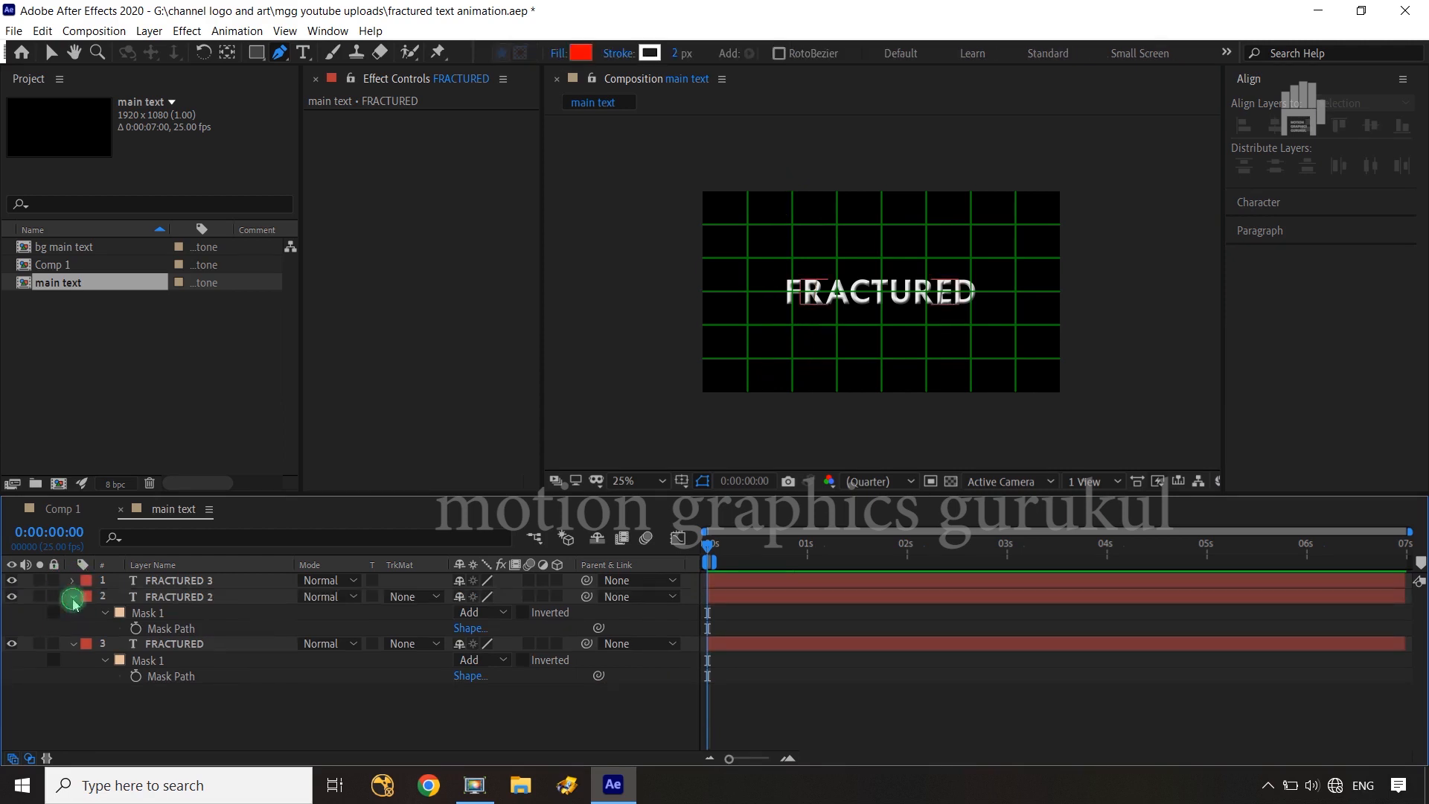
pyautogui.click(73, 598)
pyautogui.click(72, 613)
pyautogui.moveTo(557, 581); pyautogui.dragTo(573, 658)
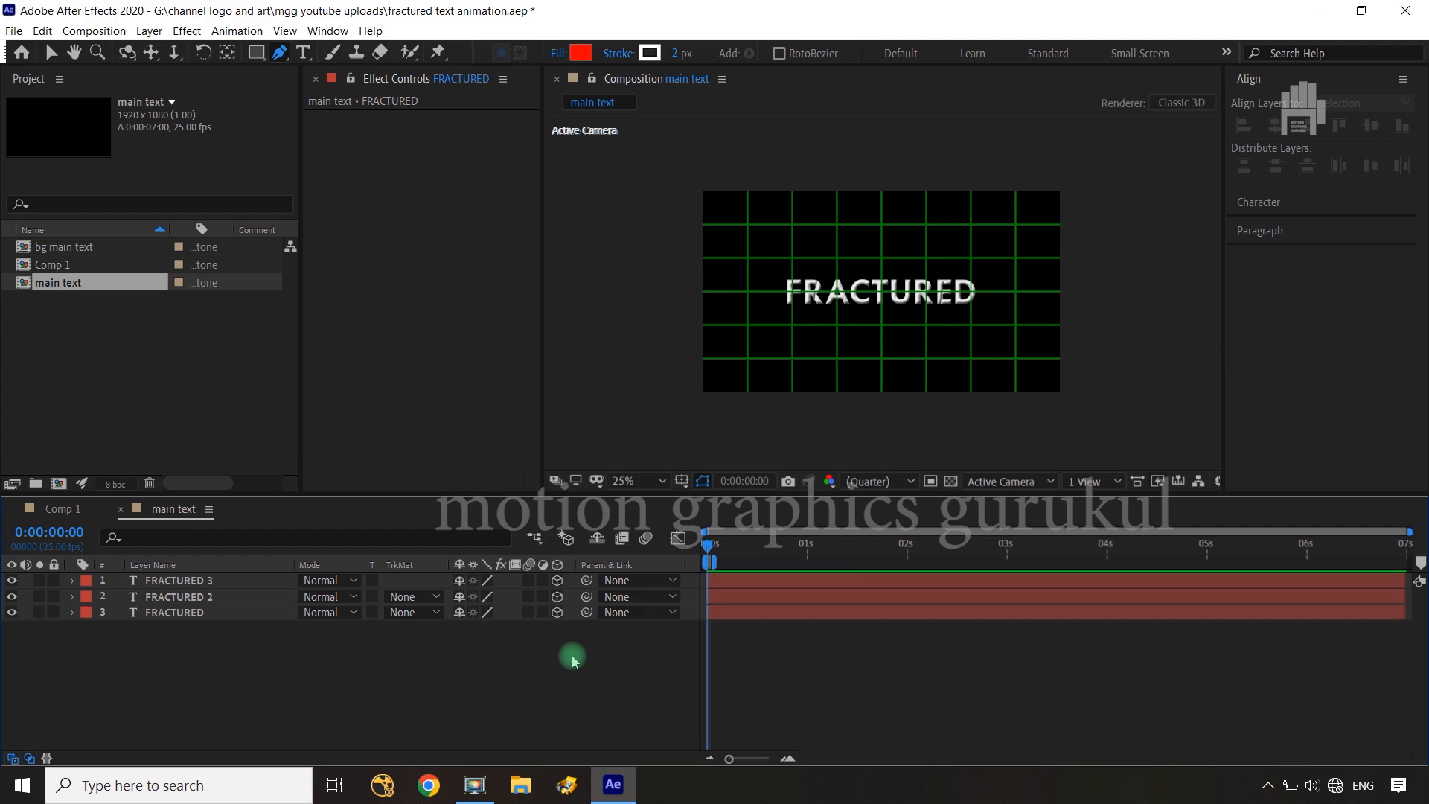
# Hide the proportional grid and reveal the Position property of all three FRACTURED layers
pyautogui.click(681, 481)
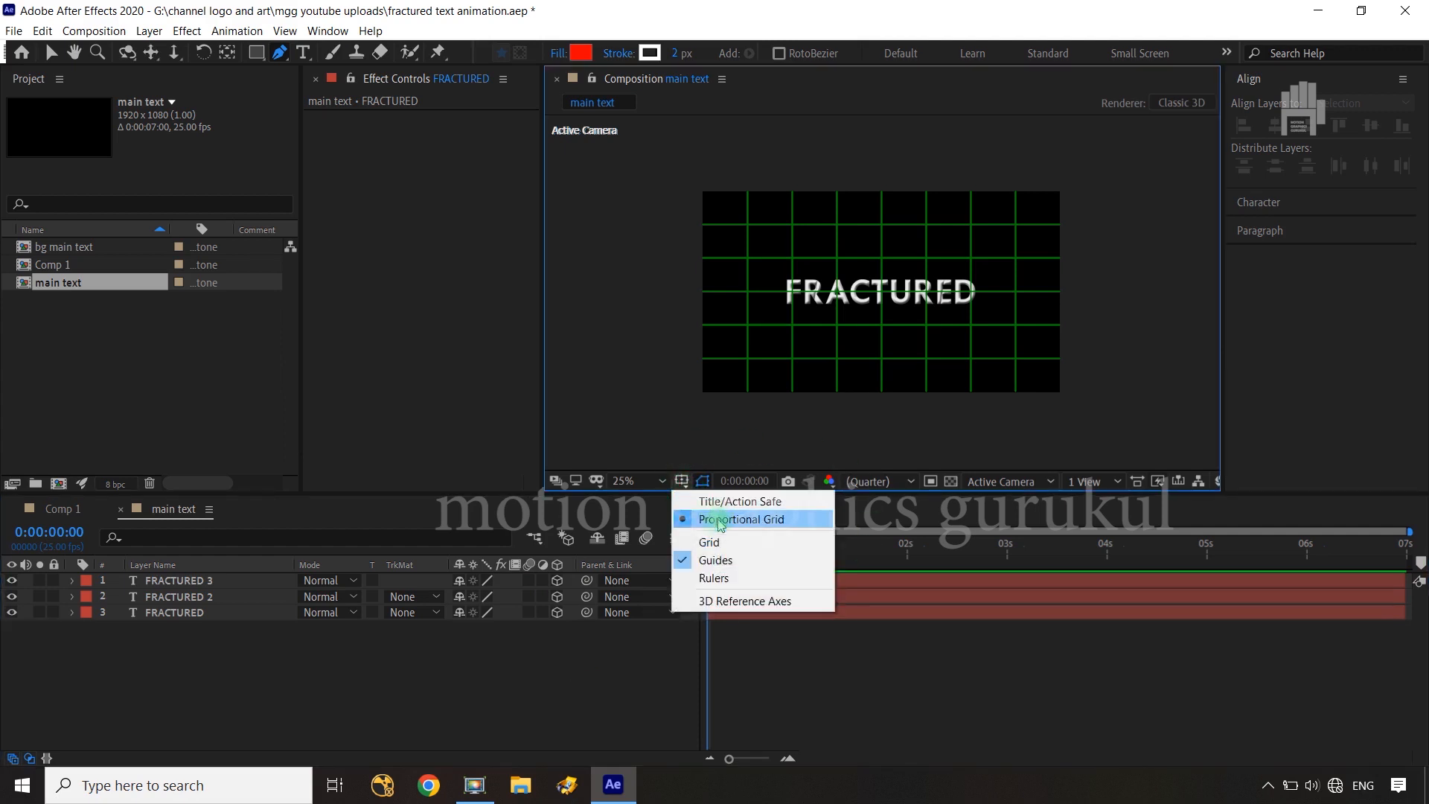
pyautogui.click(720, 521)
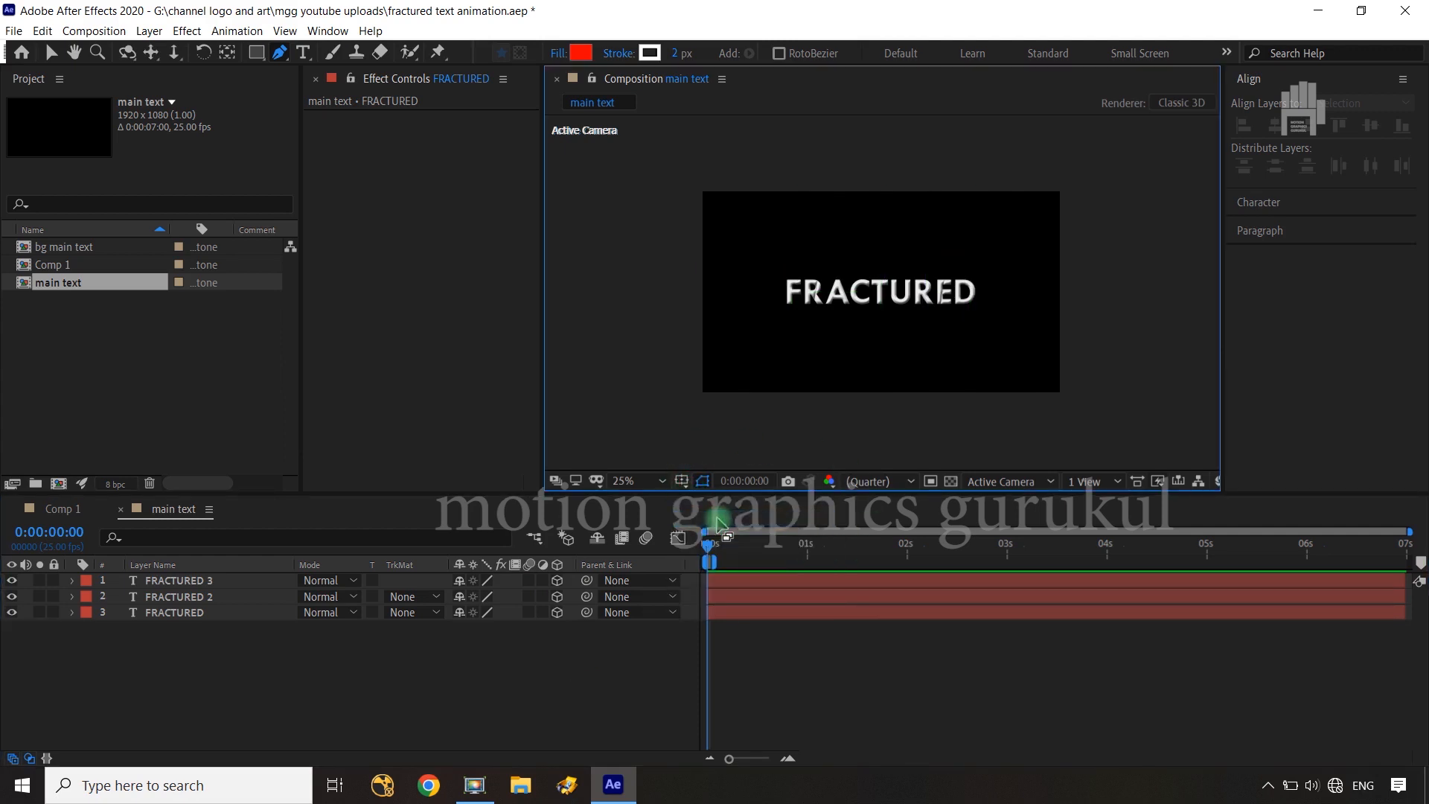
pyautogui.click(248, 613)
pyautogui.keyDown('shift'); pyautogui.click(245, 581); pyautogui.keyUp('shift')
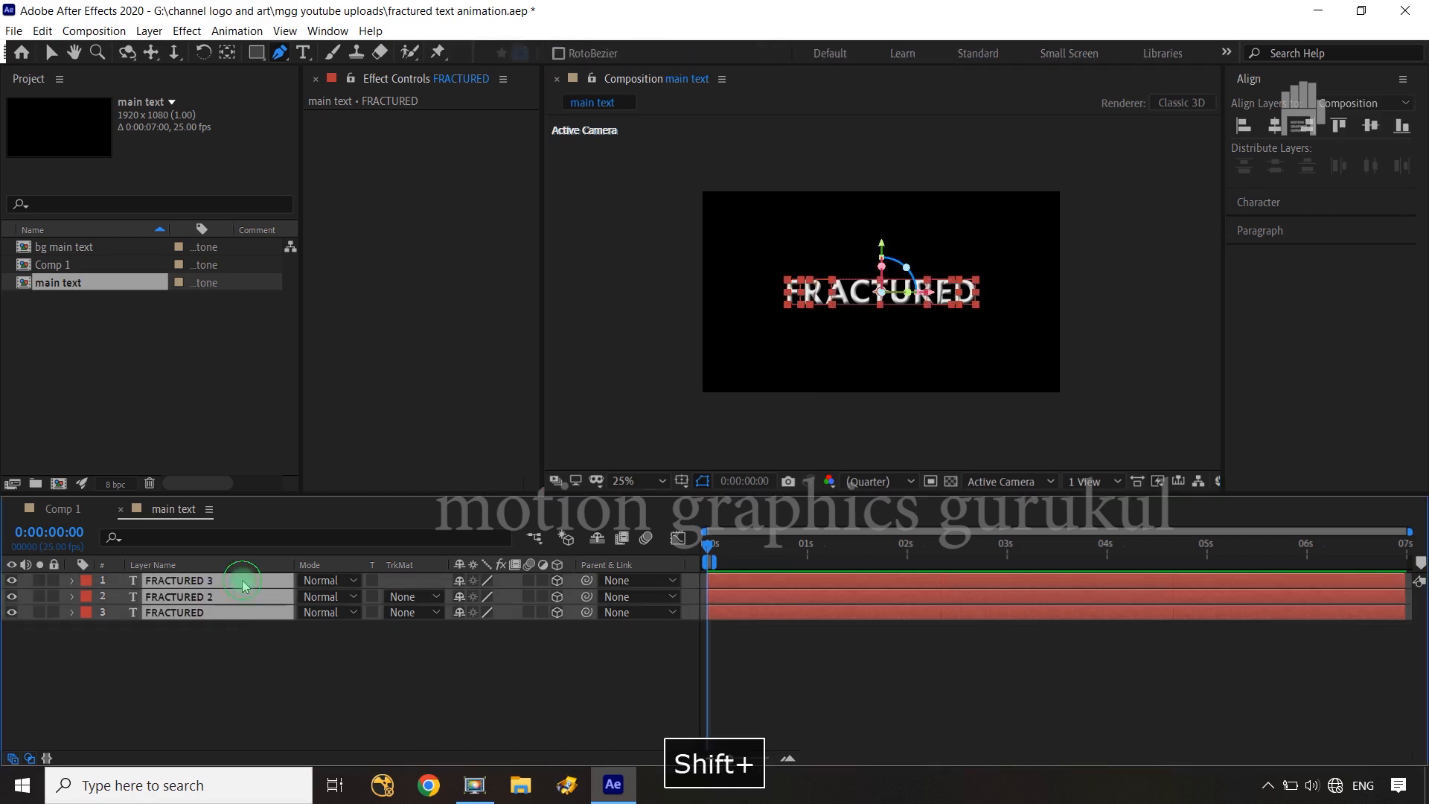
pyautogui.press('p')
pyautogui.click(328, 706)
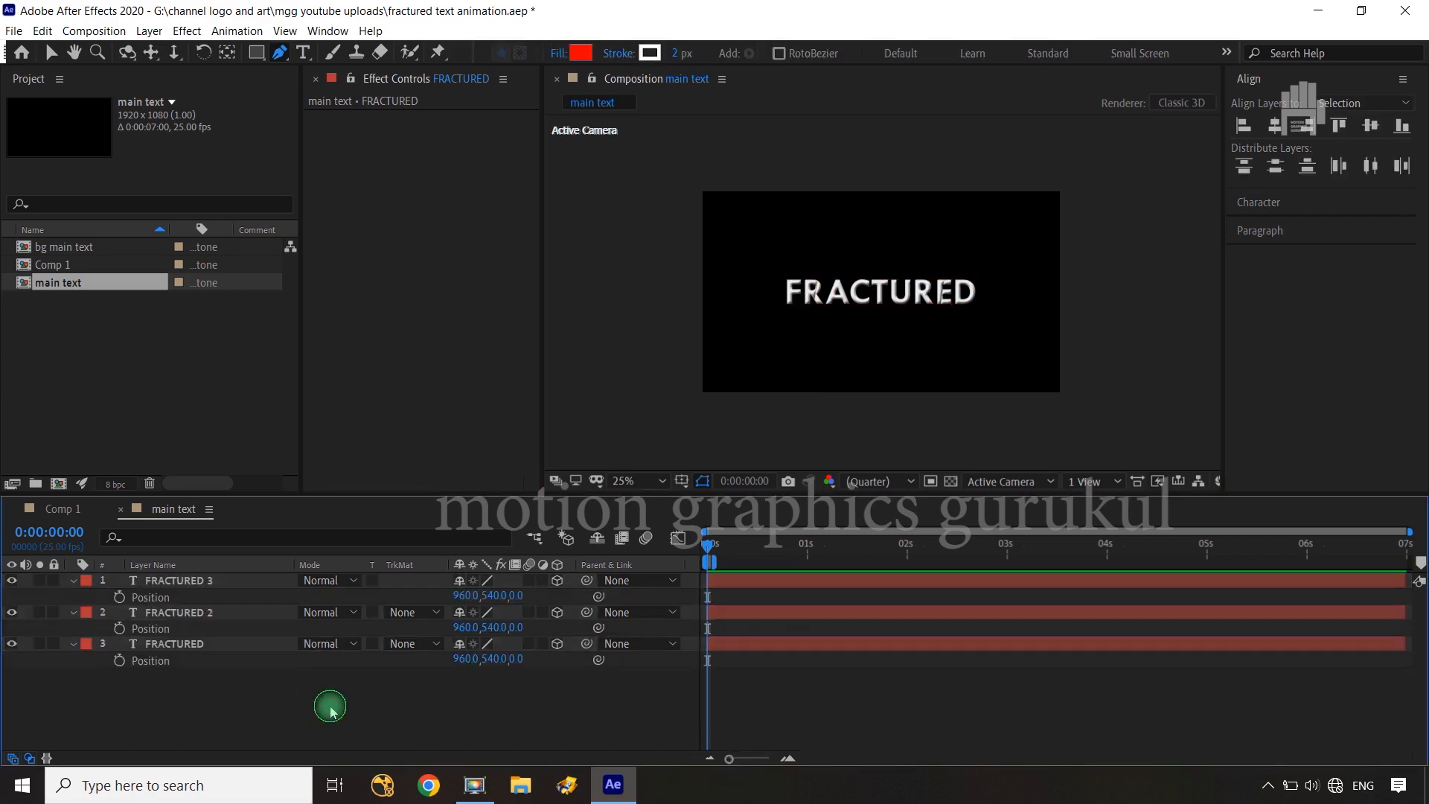
# Set the Z position of the FRACTURED and FRACTURED 3 layers together to -959
pyautogui.click(216, 646)
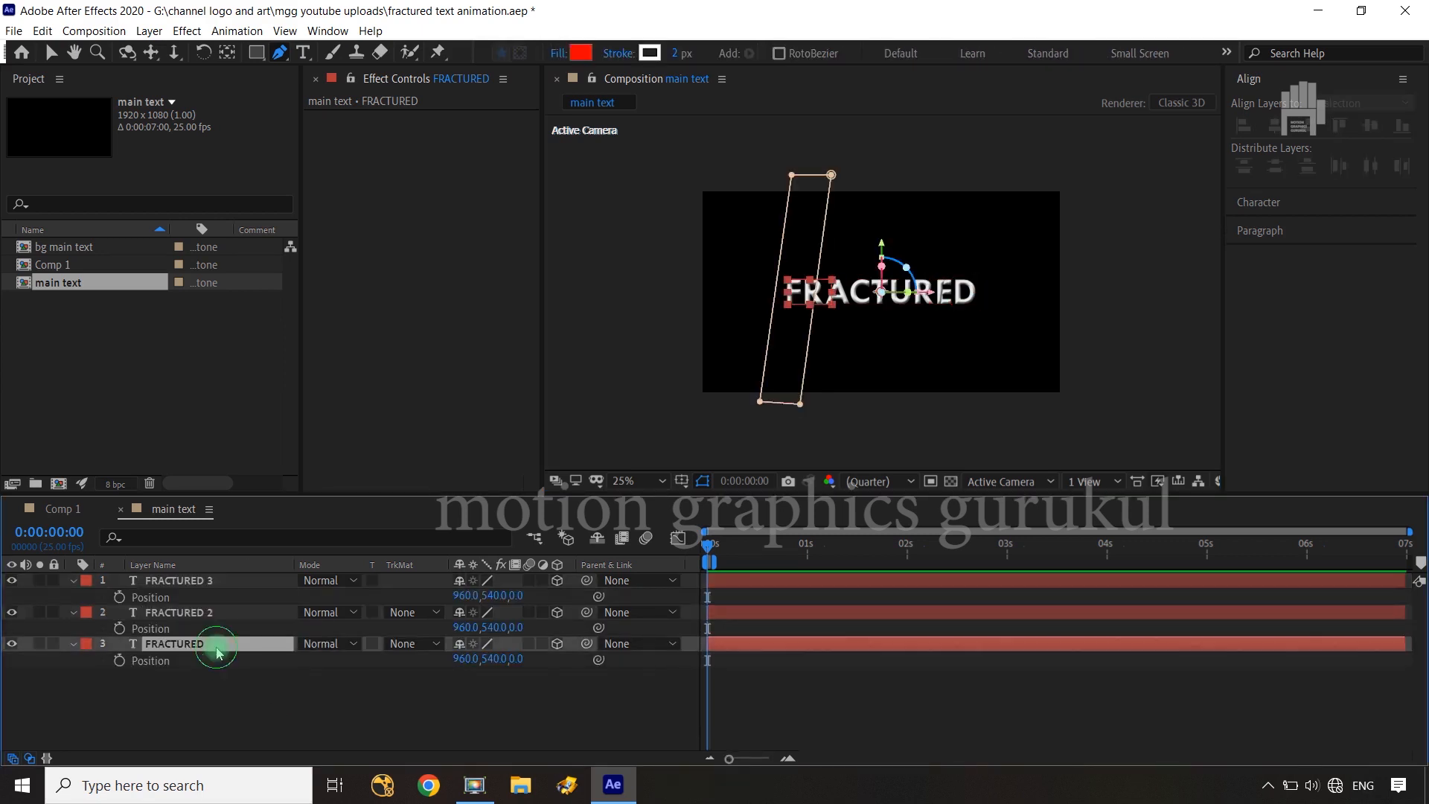
pyautogui.keyDown('ctrl'); pyautogui.click(222, 587); pyautogui.keyUp('ctrl')
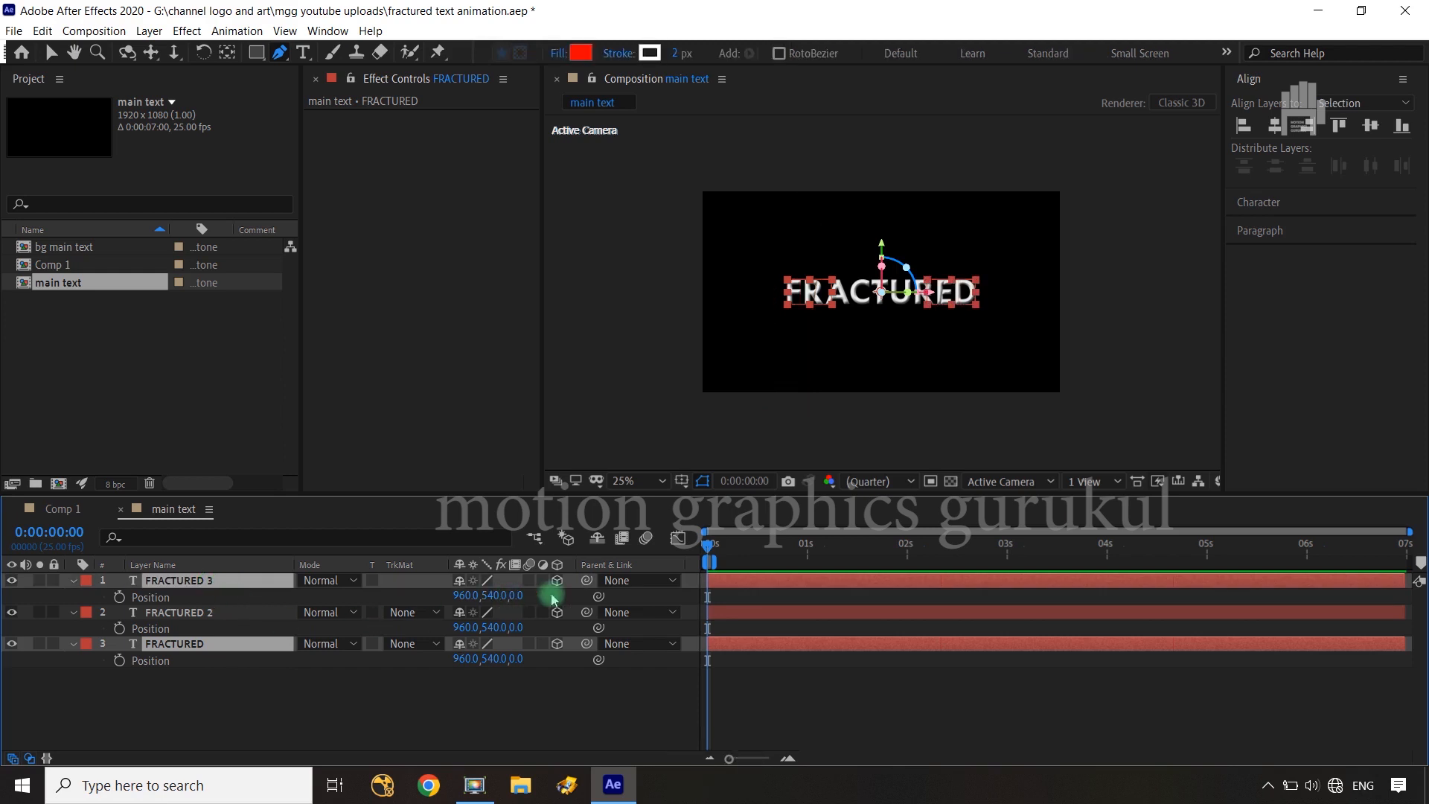
pyautogui.moveTo(520, 595); pyautogui.dragTo(269, 631)
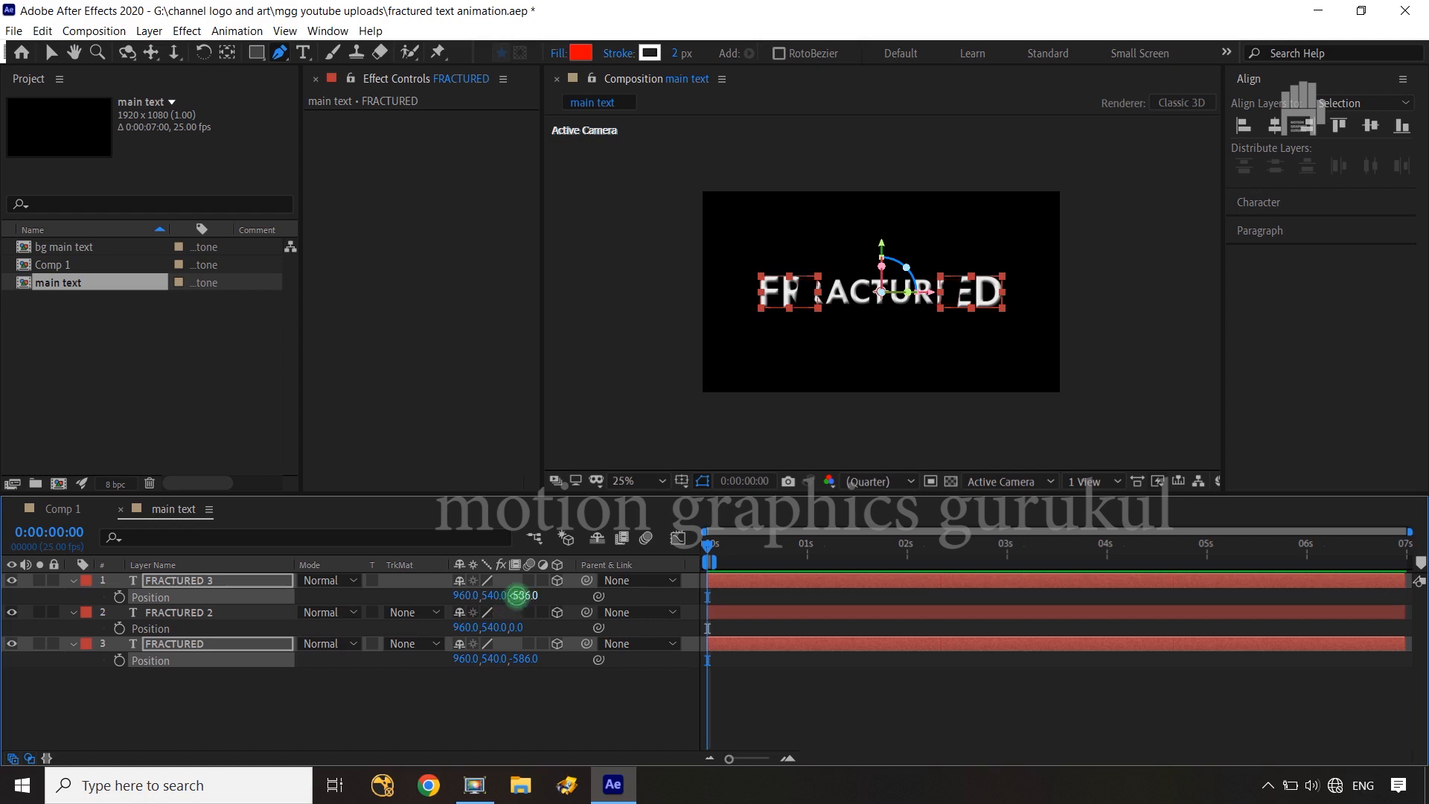
pyautogui.moveTo(517, 595); pyautogui.dragTo(198, 626)
pyautogui.click(543, 721)
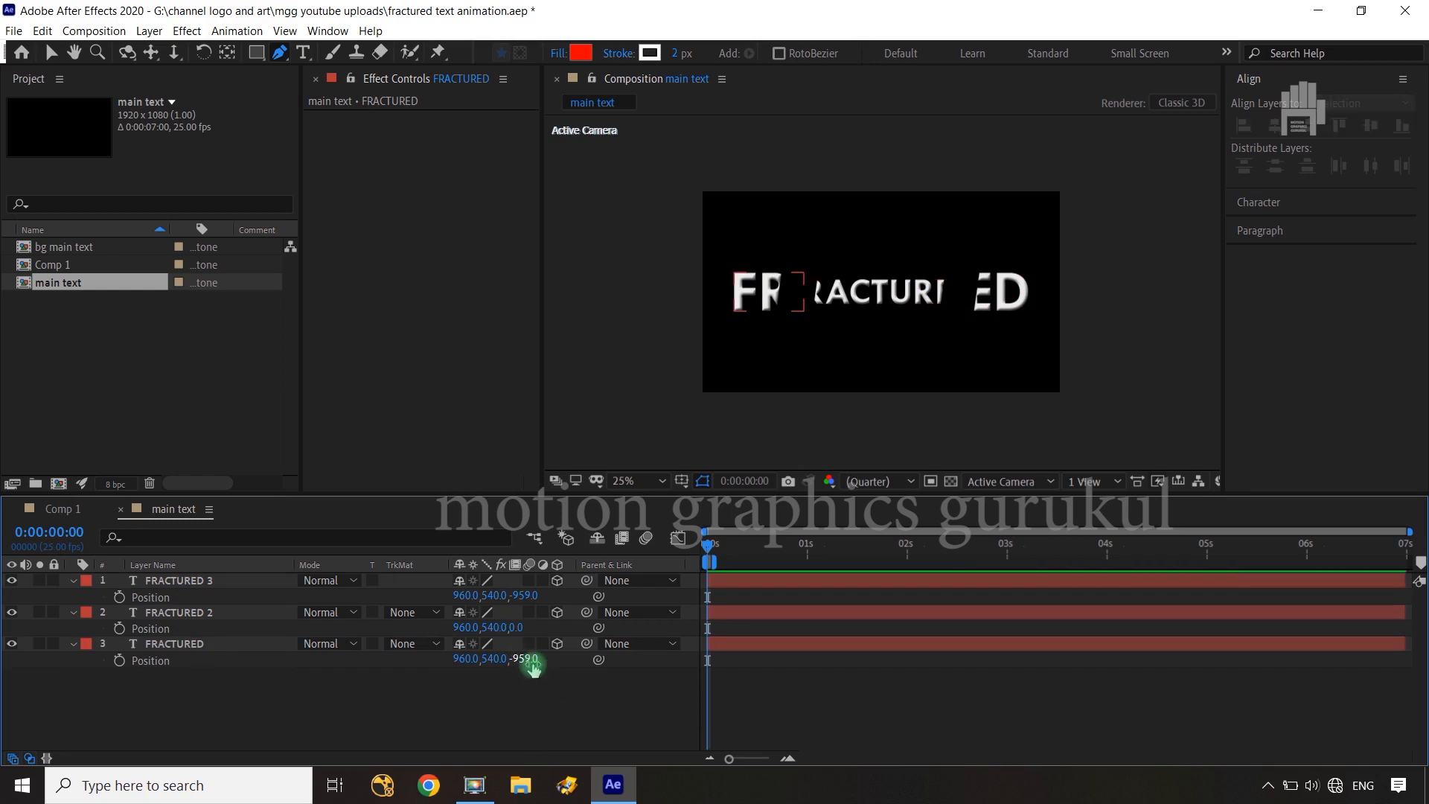
# Set the Z position of FRACTURED to -1229 and of FRACTURED 2 to 955
pyautogui.moveTo(532, 664); pyautogui.dragTo(297, 678)
pyautogui.click(466, 708)
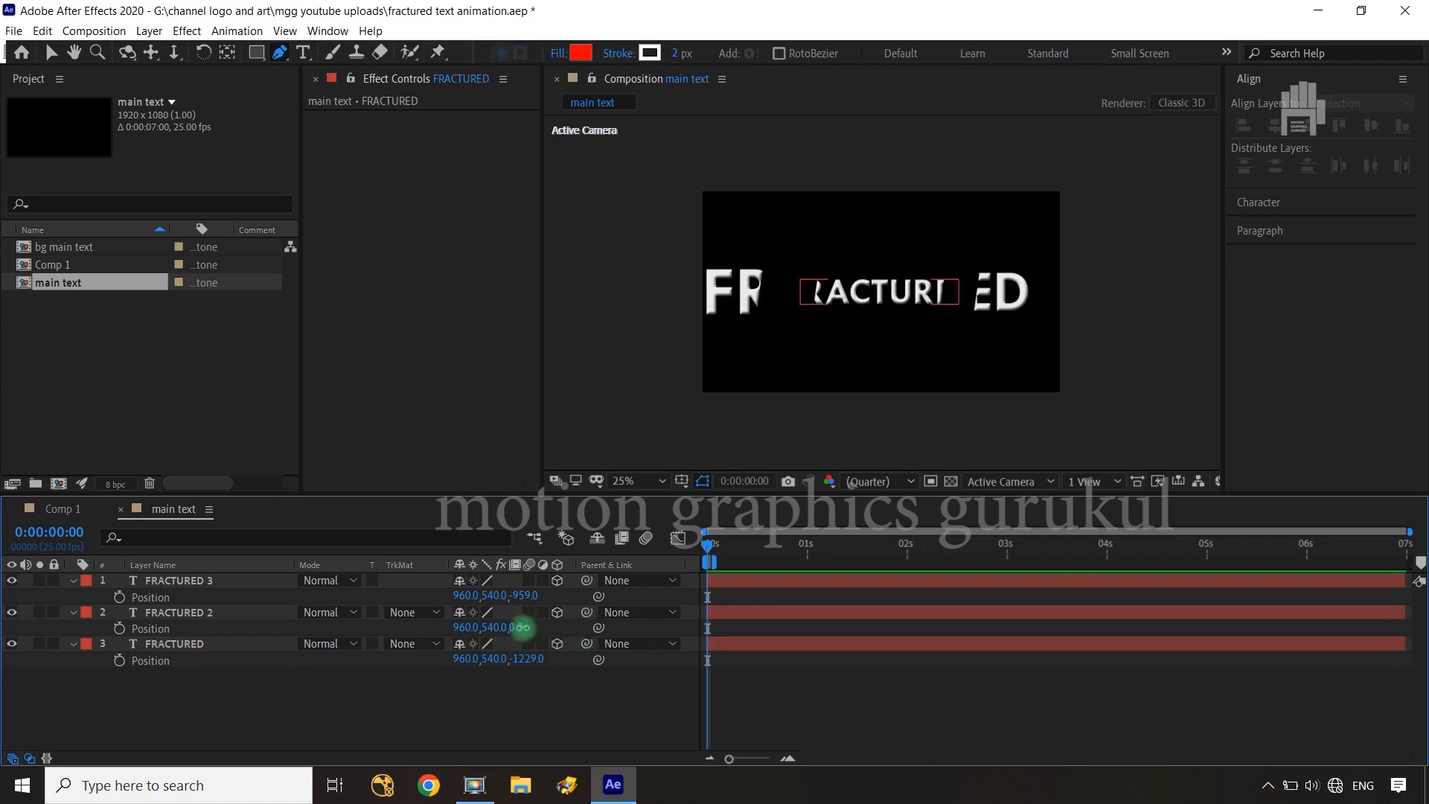
pyautogui.moveTo(522, 627); pyautogui.dragTo(1337, 559)
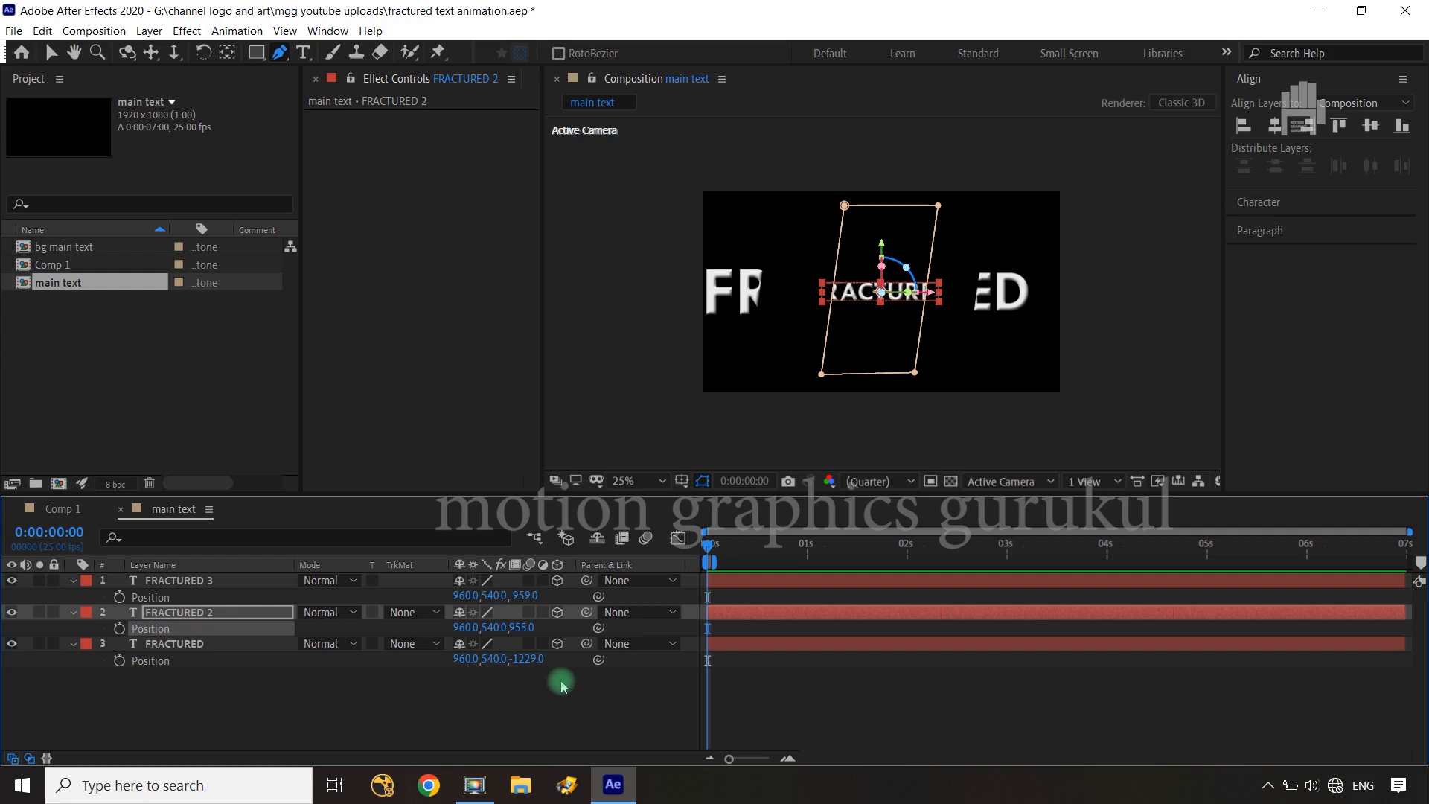
# Shorten the work area to end just before 6 s and add a Position keyframe at 0 s on each FRACTURED layer
pyautogui.moveTo(718, 561); pyautogui.dragTo(1281, 563)
pyautogui.click(120, 598)
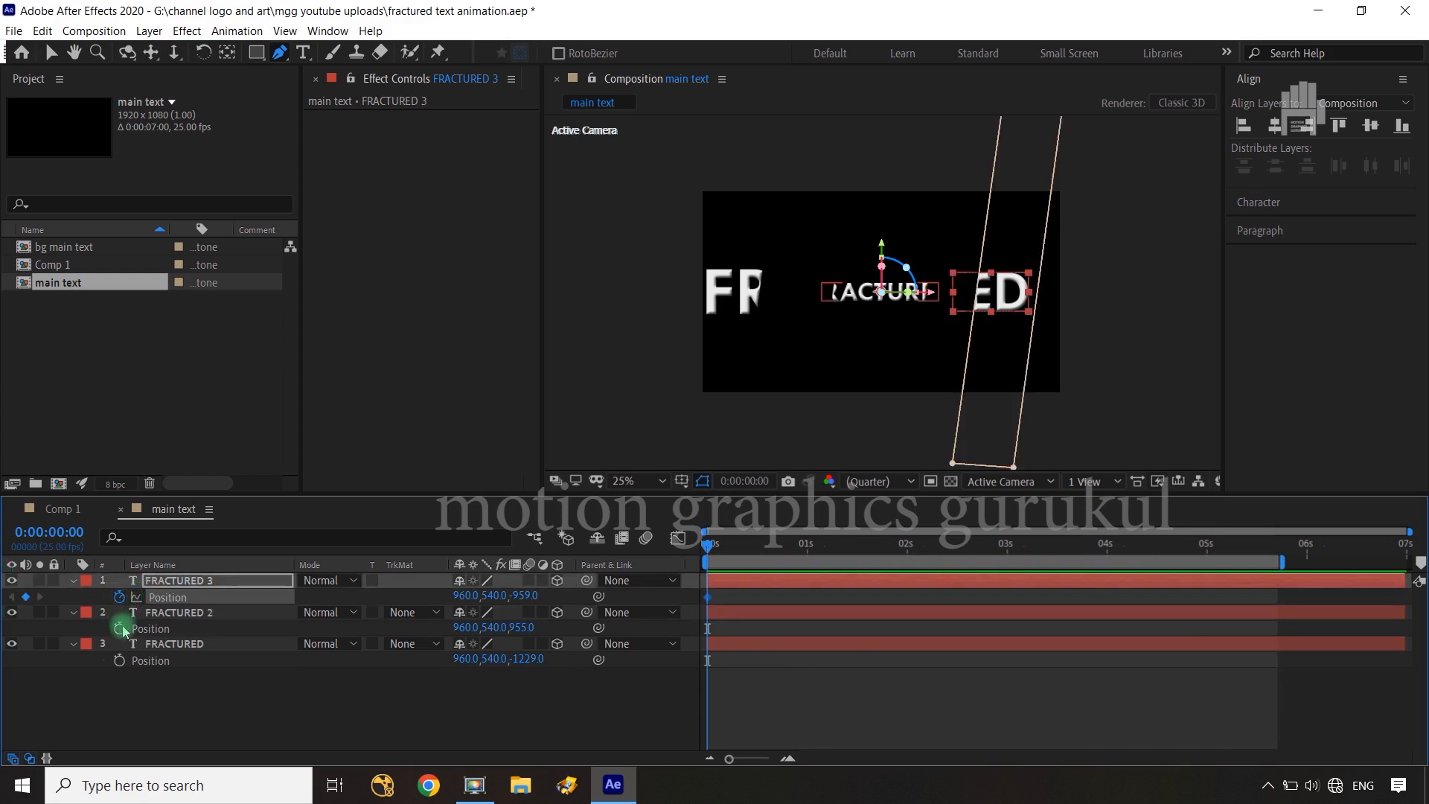
pyautogui.click(119, 629)
pyautogui.click(119, 660)
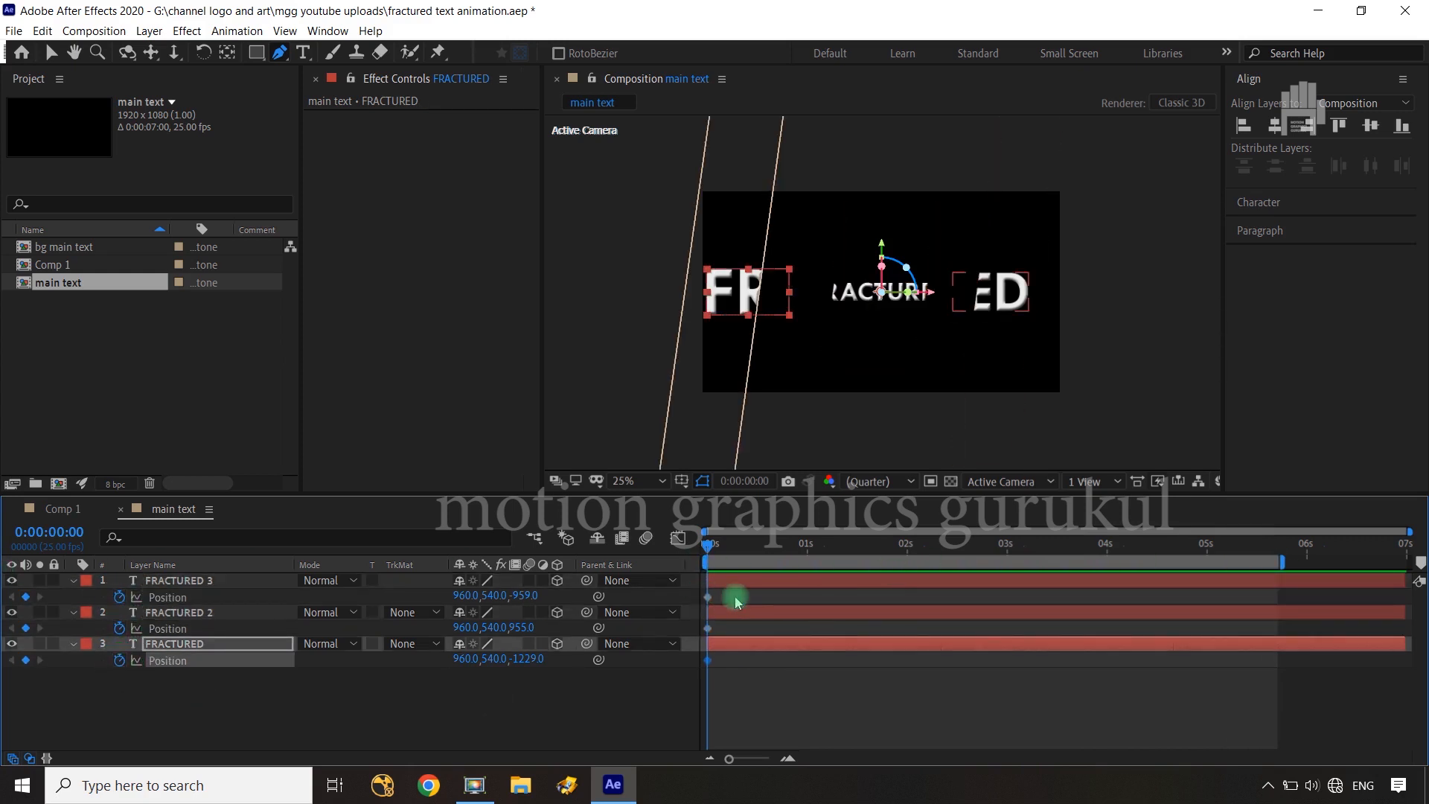
# Move the three Position keyframes to 4 s and add new Position keyframes at 0 s on all three layers
pyautogui.moveTo(733, 603); pyautogui.dragTo(679, 676)
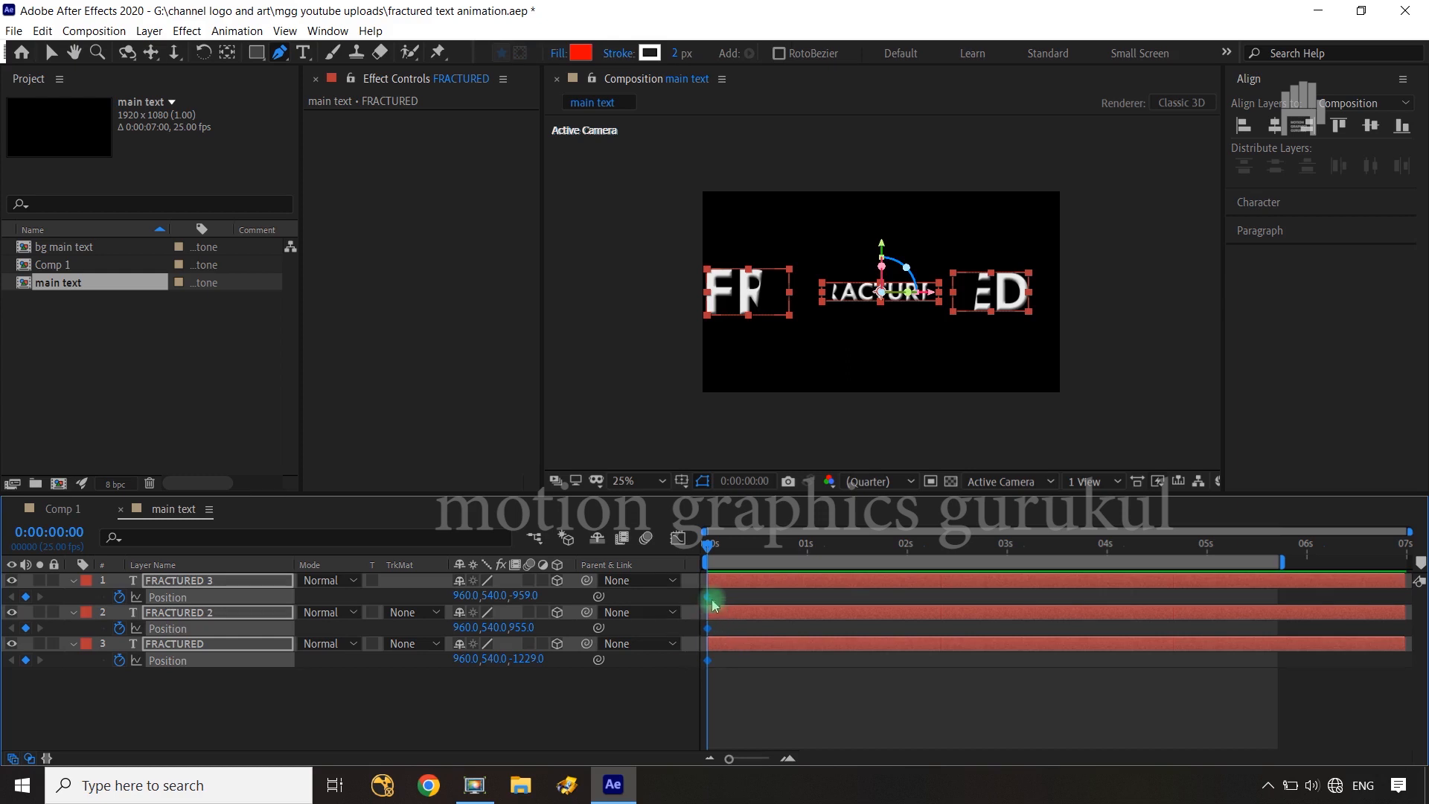
pyautogui.moveTo(713, 603); pyautogui.dragTo(1104, 583)
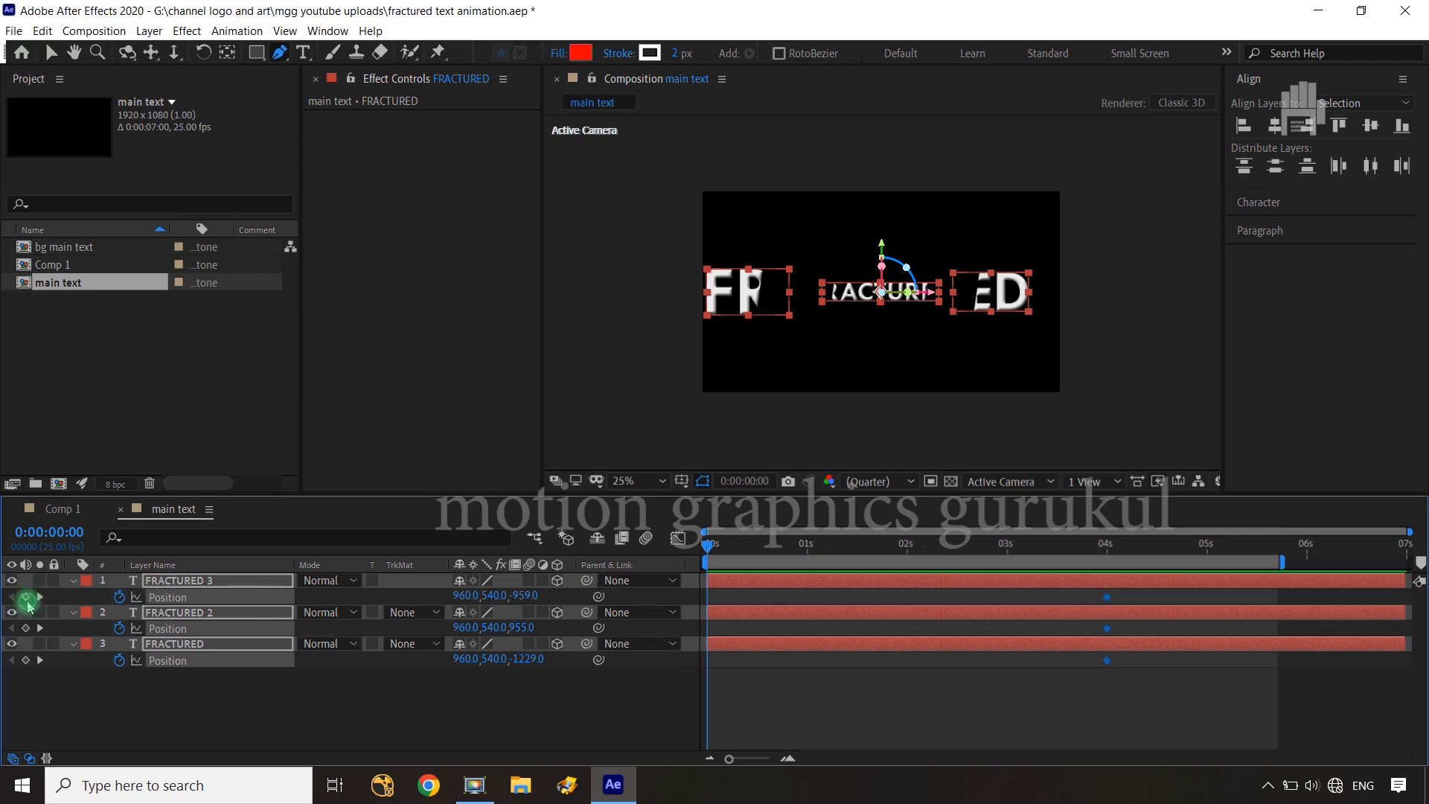
pyautogui.click(26, 596)
pyautogui.click(24, 628)
pyautogui.click(25, 661)
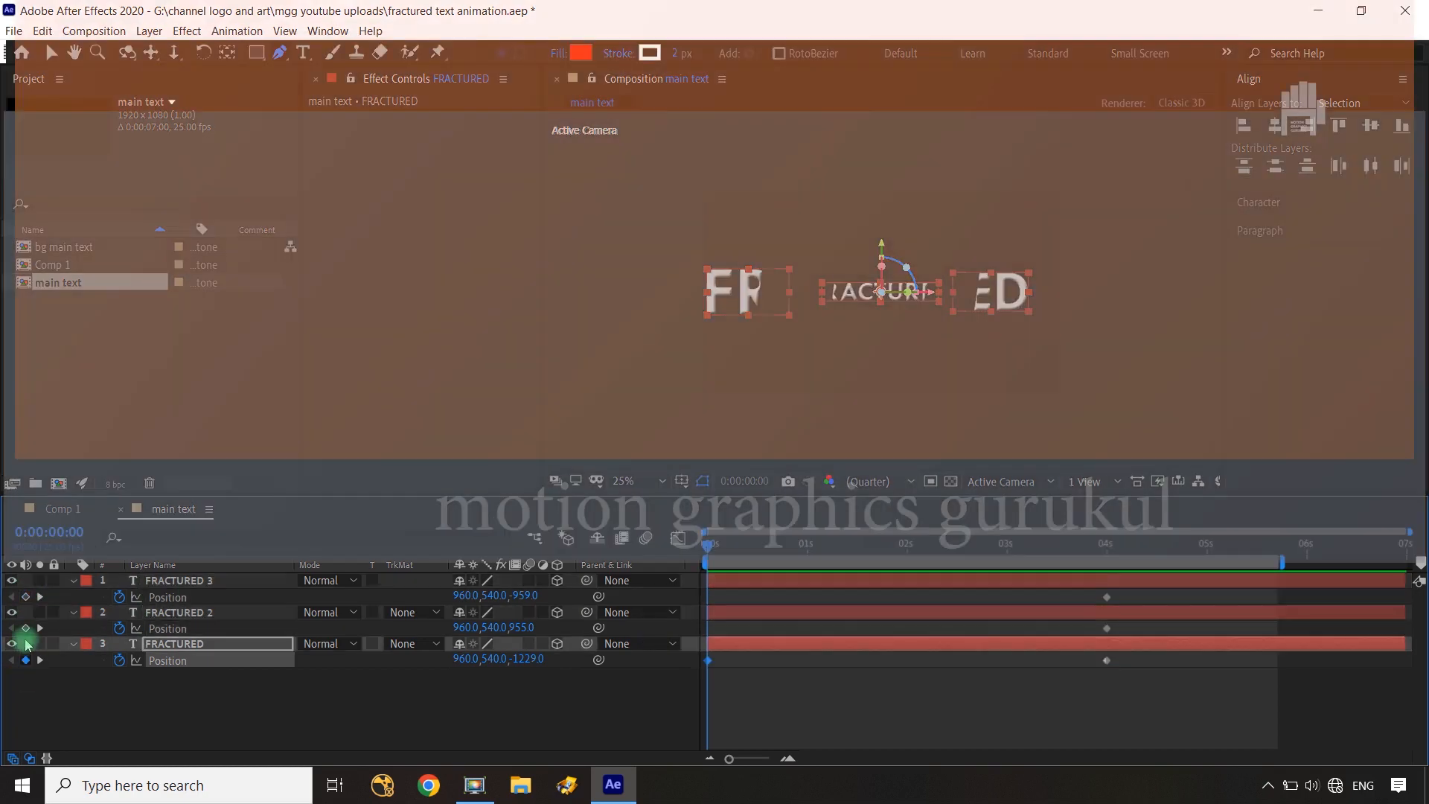
pyautogui.click(701, 688)
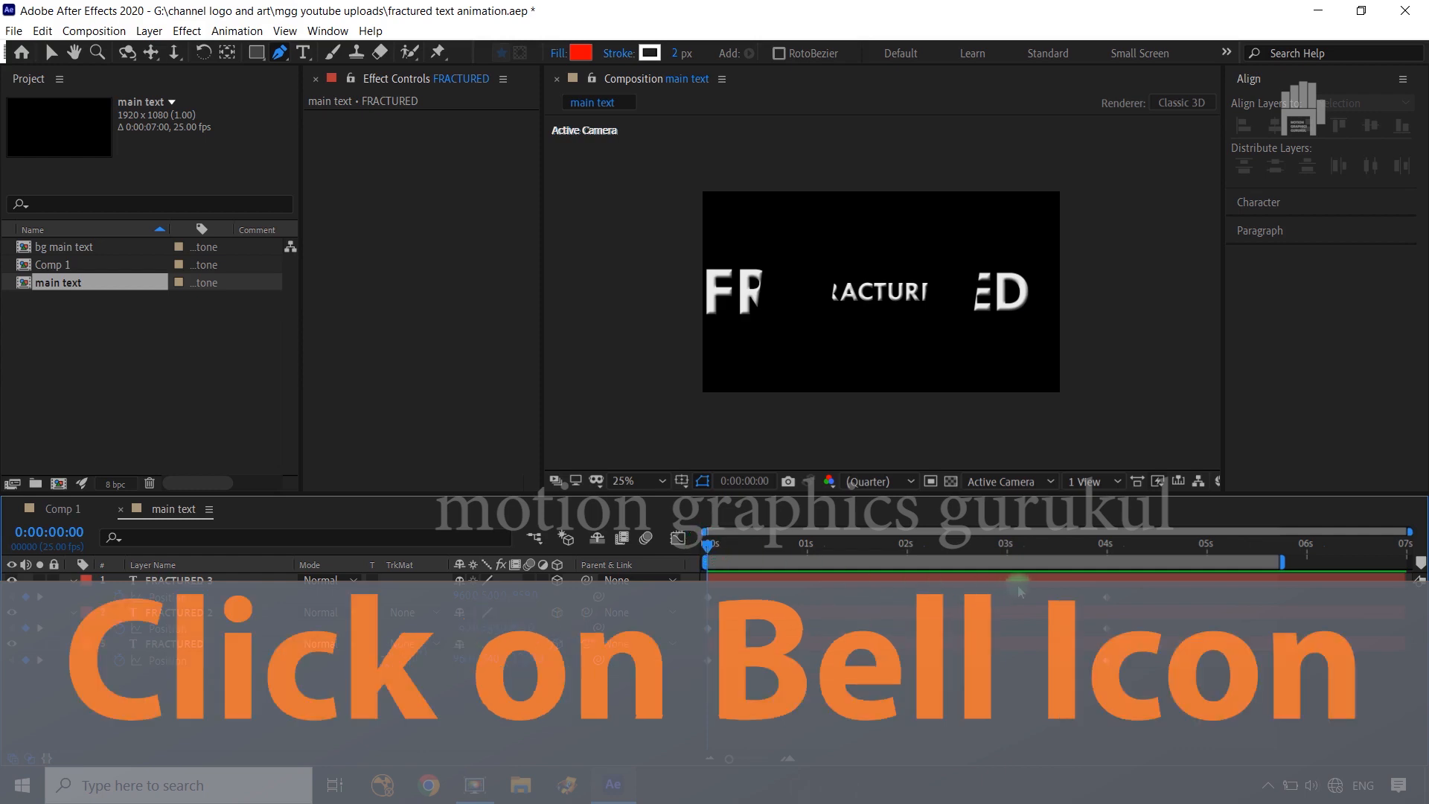
# At the 4 s keyframes, set the Z position of all three FRACTURED layers to 0
pyautogui.press('k')
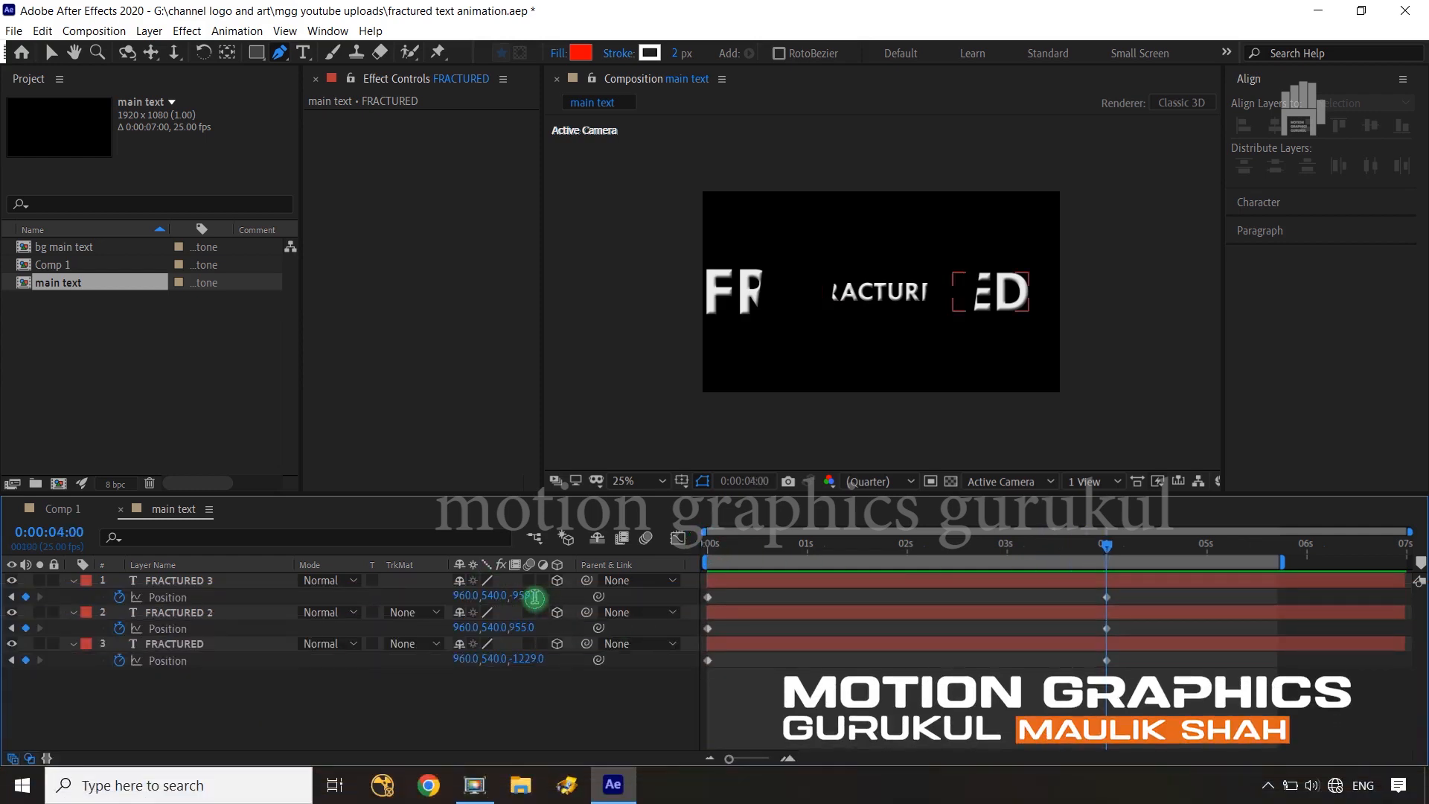
pyautogui.click(534, 597)
pyautogui.write('0')
pyautogui.click(524, 628)
pyautogui.write('0')
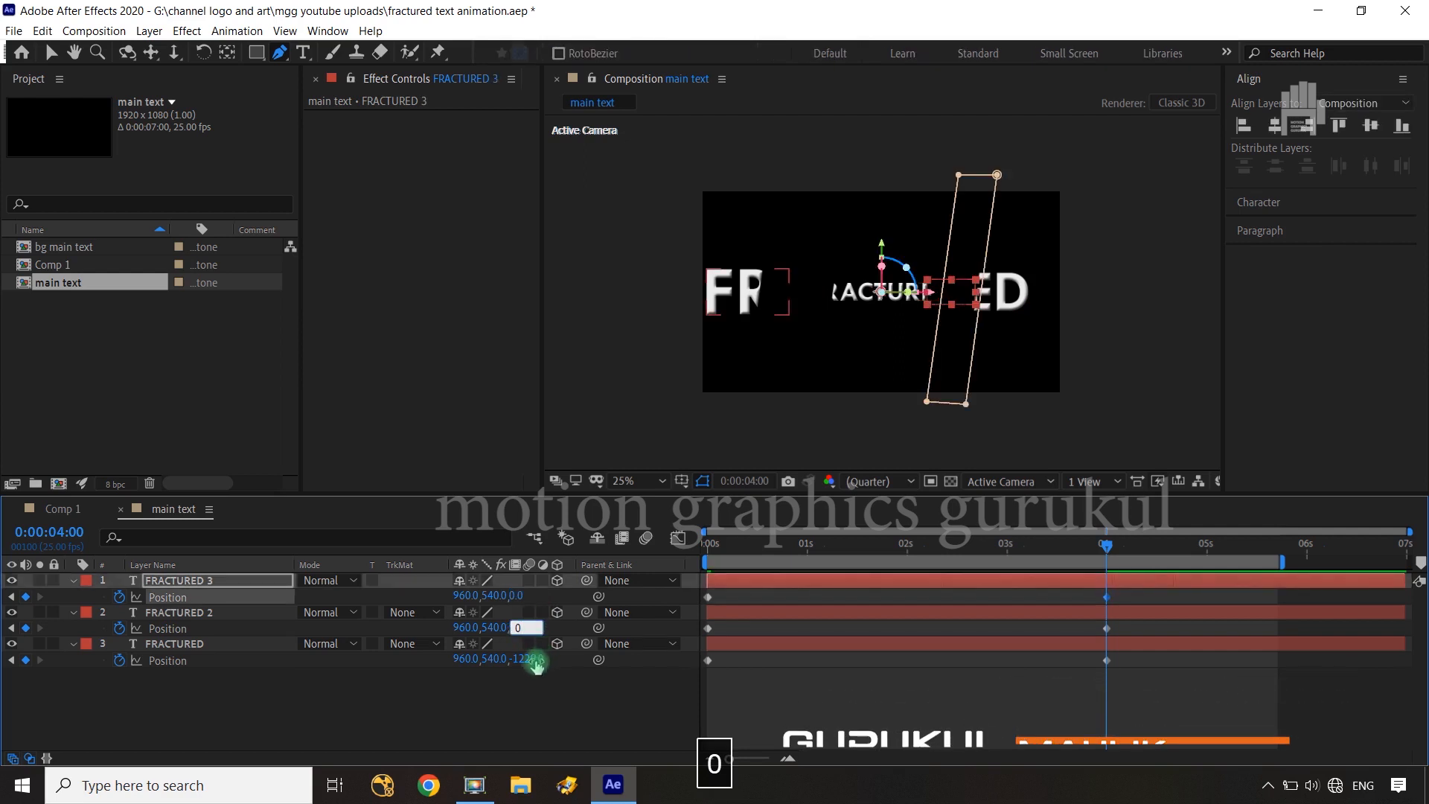
pyautogui.click(535, 660)
pyautogui.write('0')
pyautogui.click(551, 682)
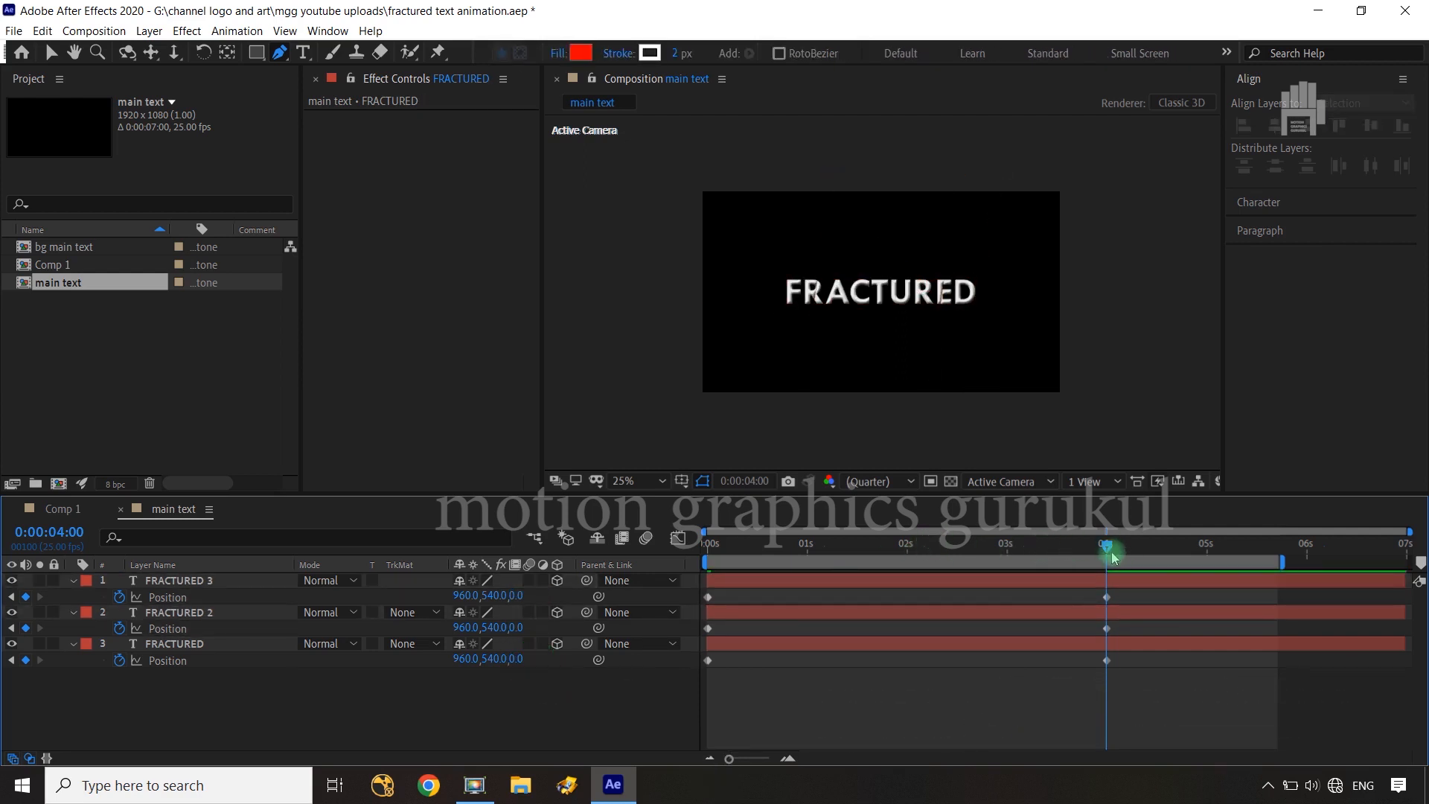
# At 0 s, move the FRACTURED layer to X 728, Y 1000 and the FRACTURED 3 layer to X 1300, Y 68
pyautogui.moveTo(1104, 547); pyautogui.dragTo(707, 558)
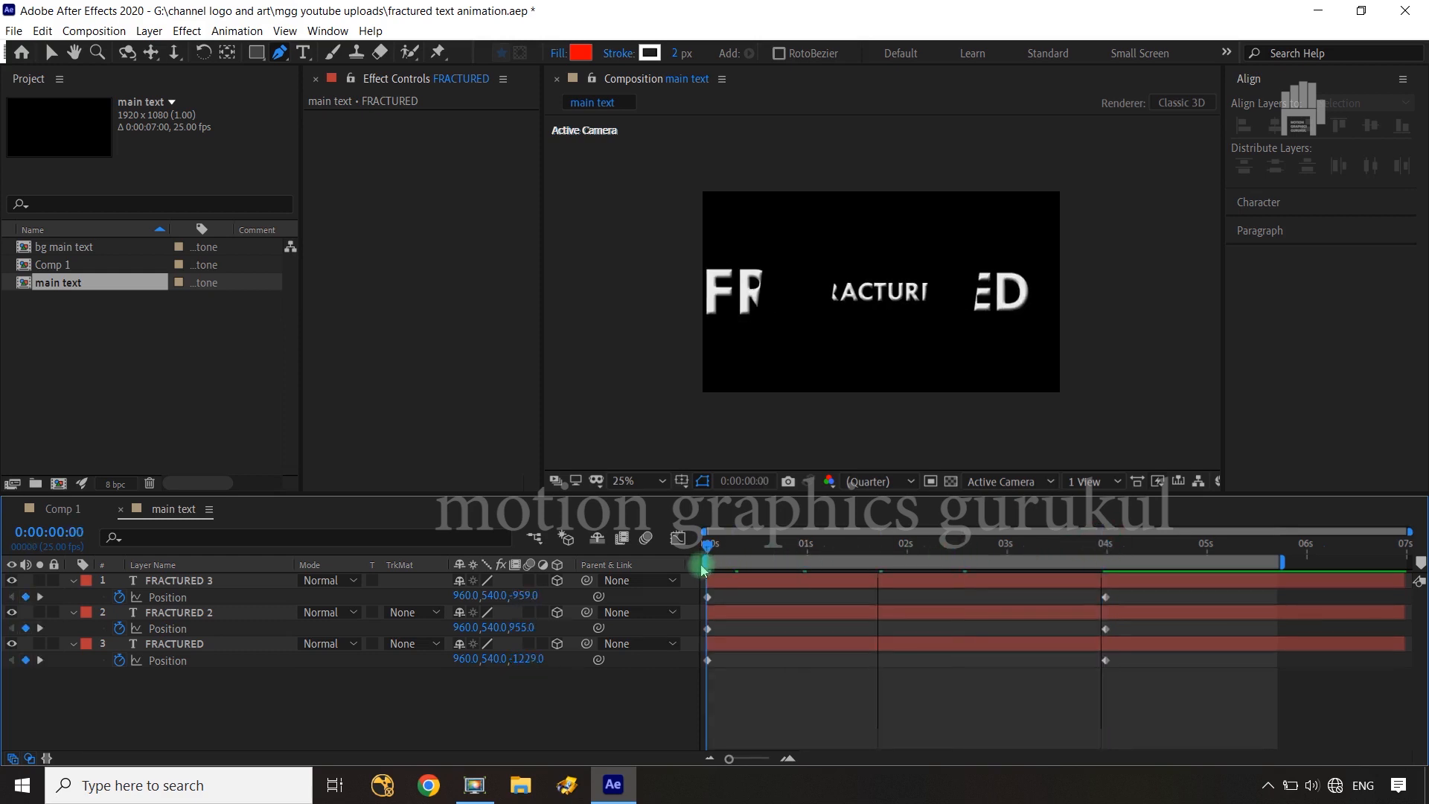
pyautogui.click(198, 644)
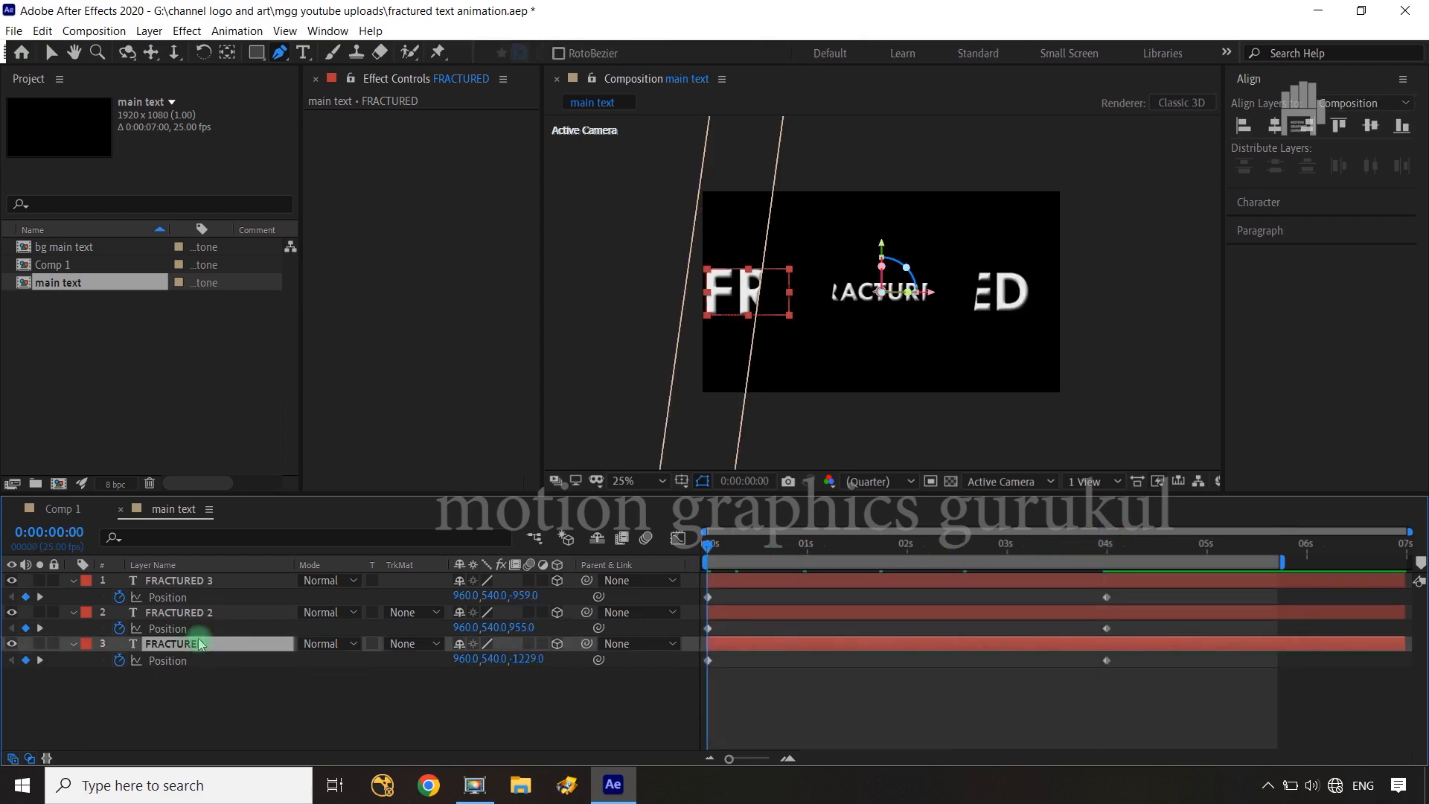
pyautogui.press('v')
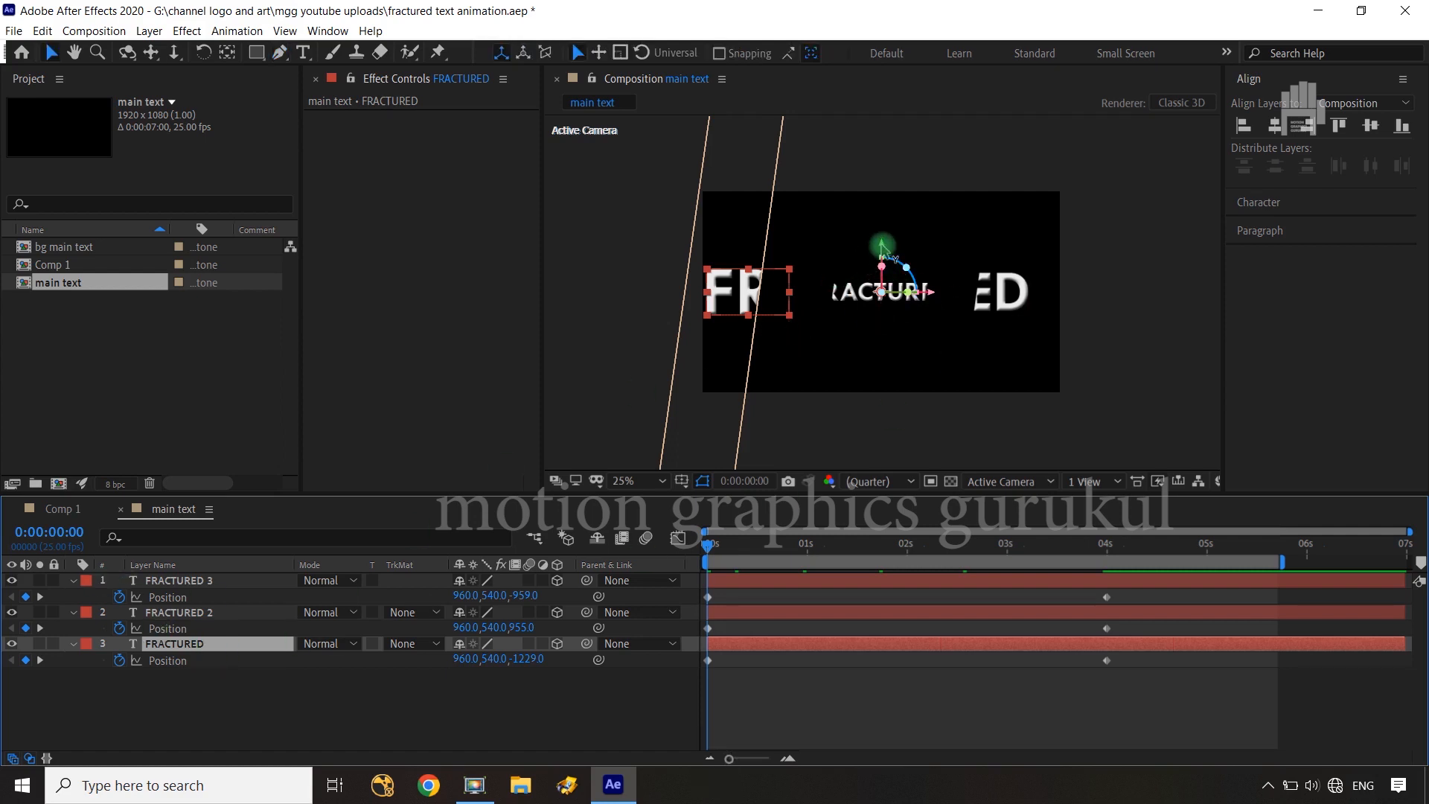
pyautogui.moveTo(882, 246); pyautogui.dragTo(887, 351)
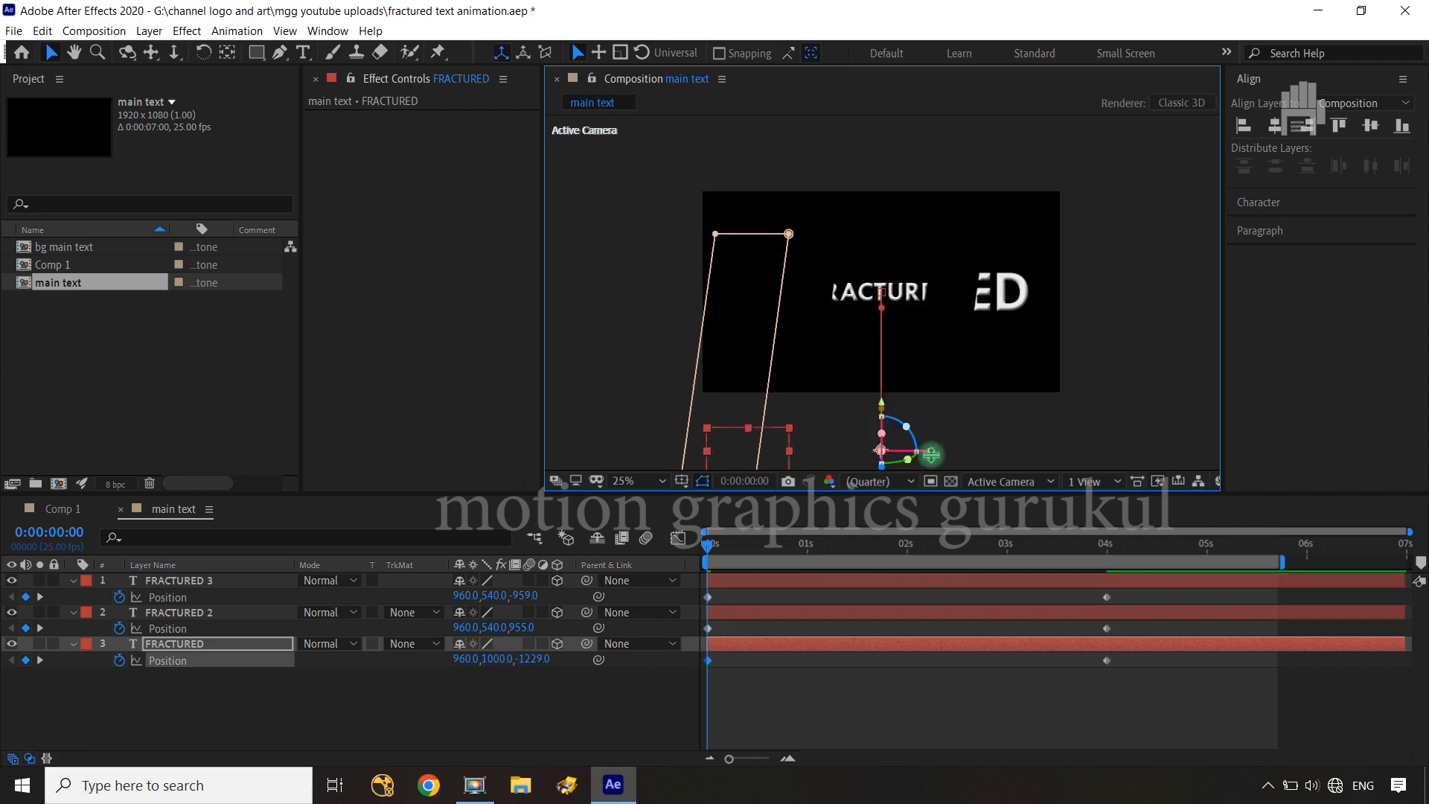
pyautogui.moveTo(933, 455); pyautogui.dragTo(891, 457)
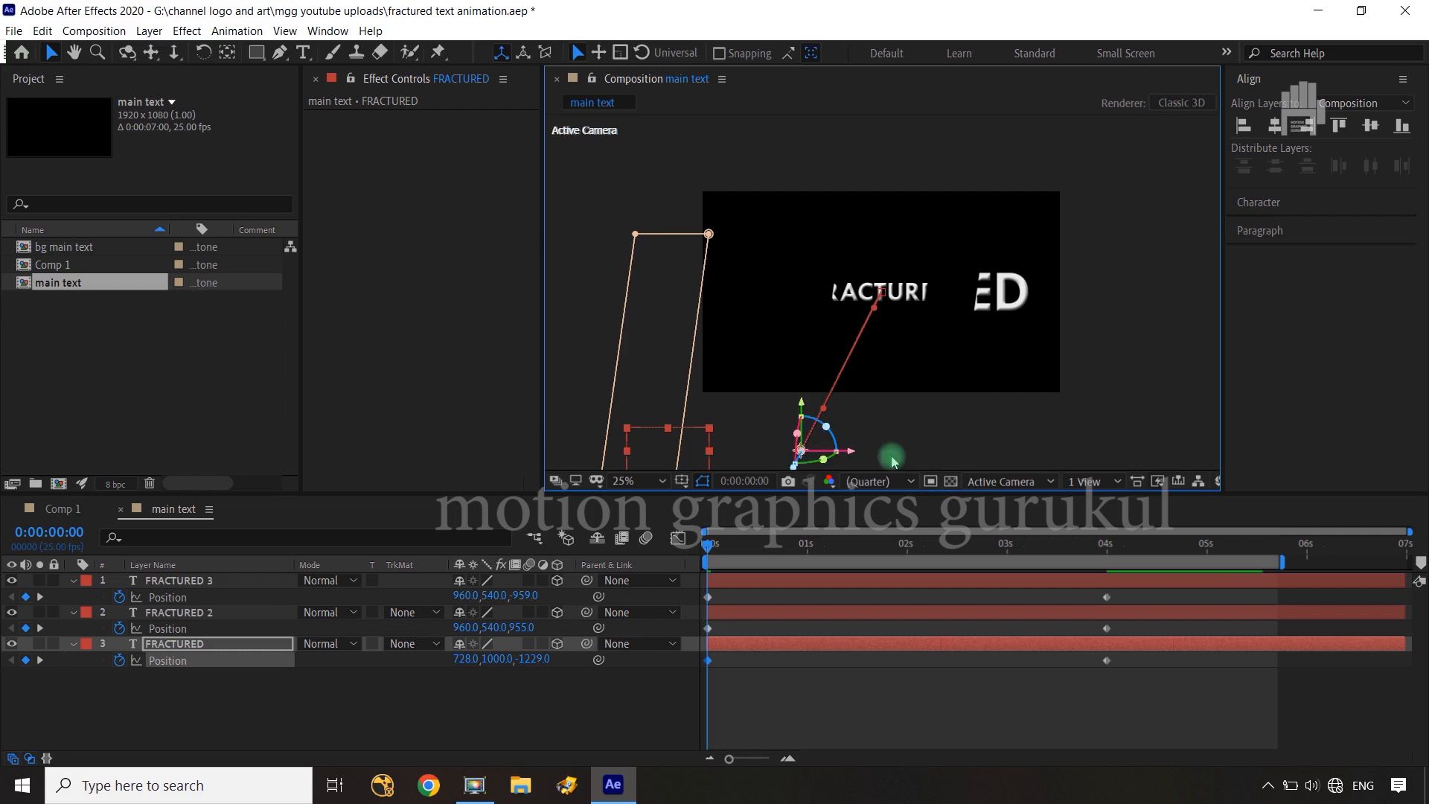
pyautogui.click(211, 586)
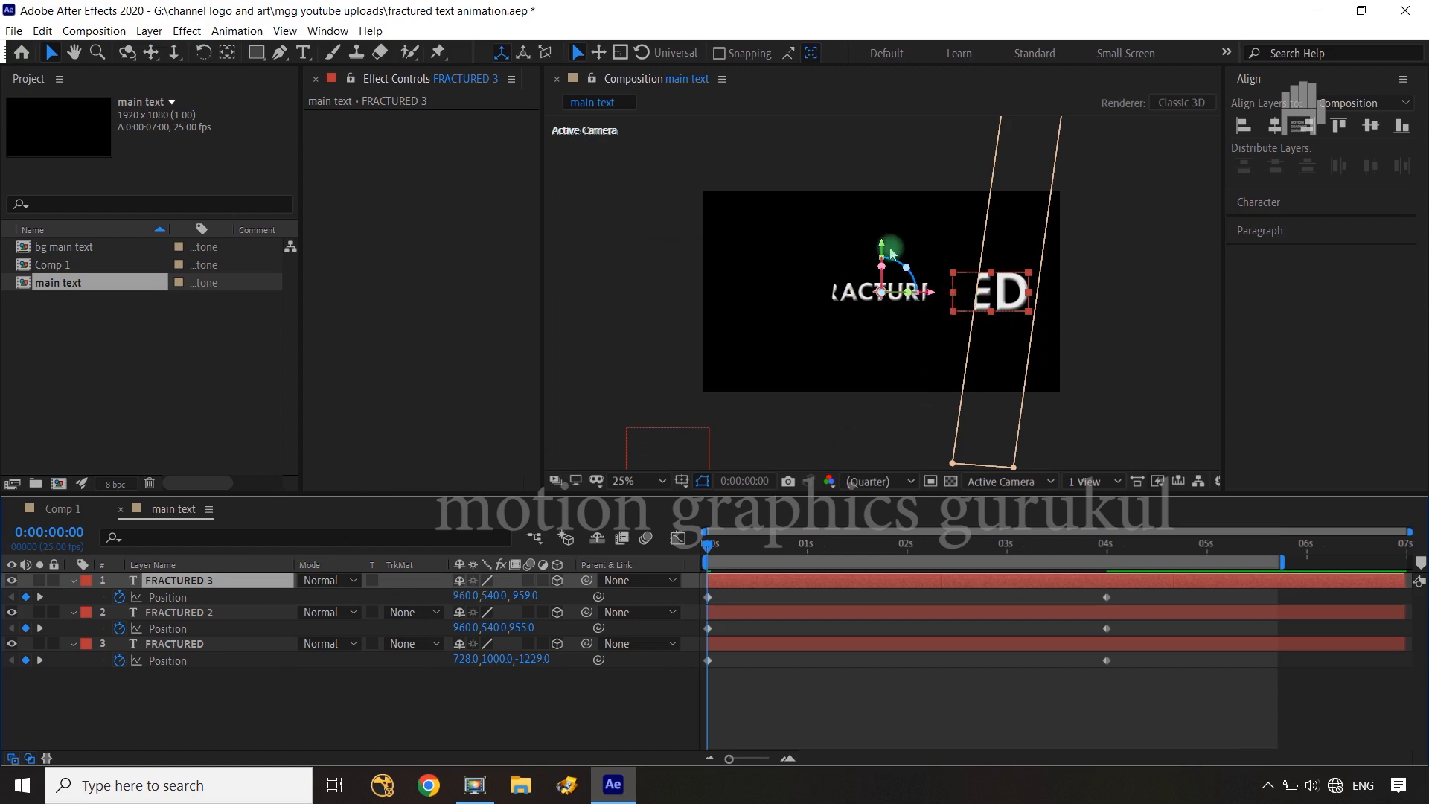
pyautogui.moveTo(882, 244); pyautogui.dragTo(1001, 160)
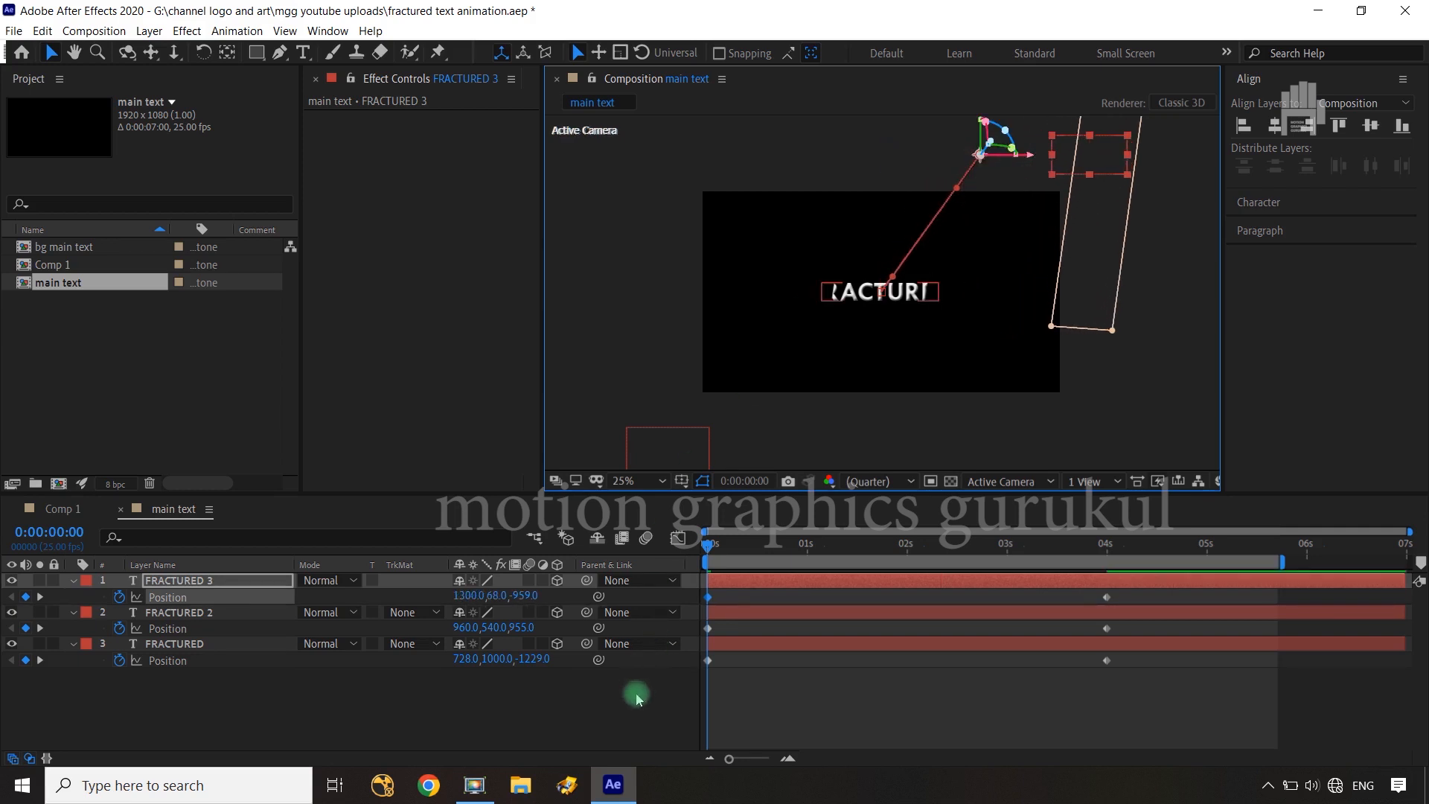
# Apply Easy Ease to the 0 s and 4 s Position keyframes of all three FRACTURED layers
pyautogui.click(636, 698)
pyautogui.moveTo(1138, 593); pyautogui.dragTo(690, 685)
pyautogui.press('F9')
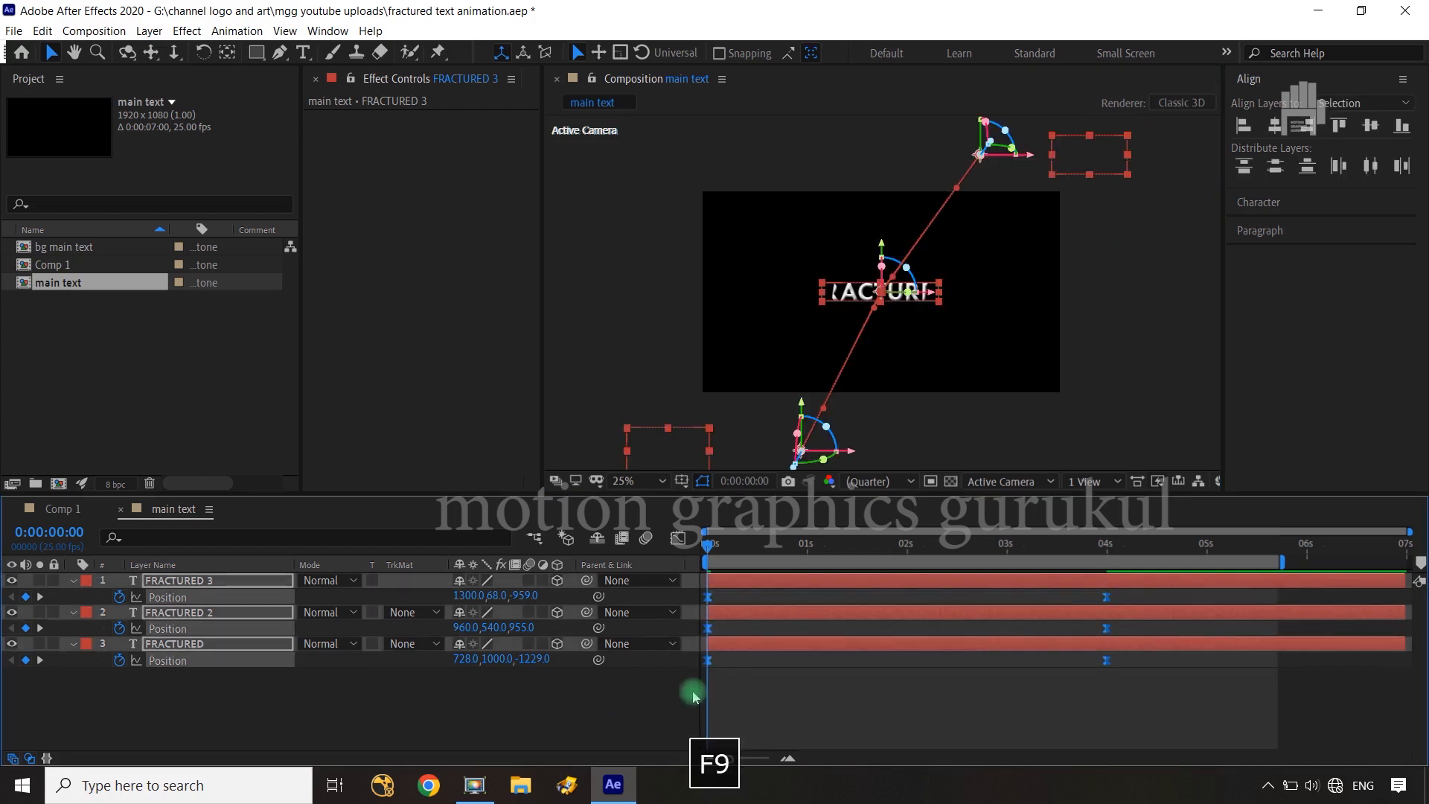
# Reshape the Position speed curves of all three FRACTURED layers for a quick early peak and a long slowdown into 4 s
pyautogui.click(679, 539)
pyautogui.moveTo(1147, 660); pyautogui.dragTo(835, 710)
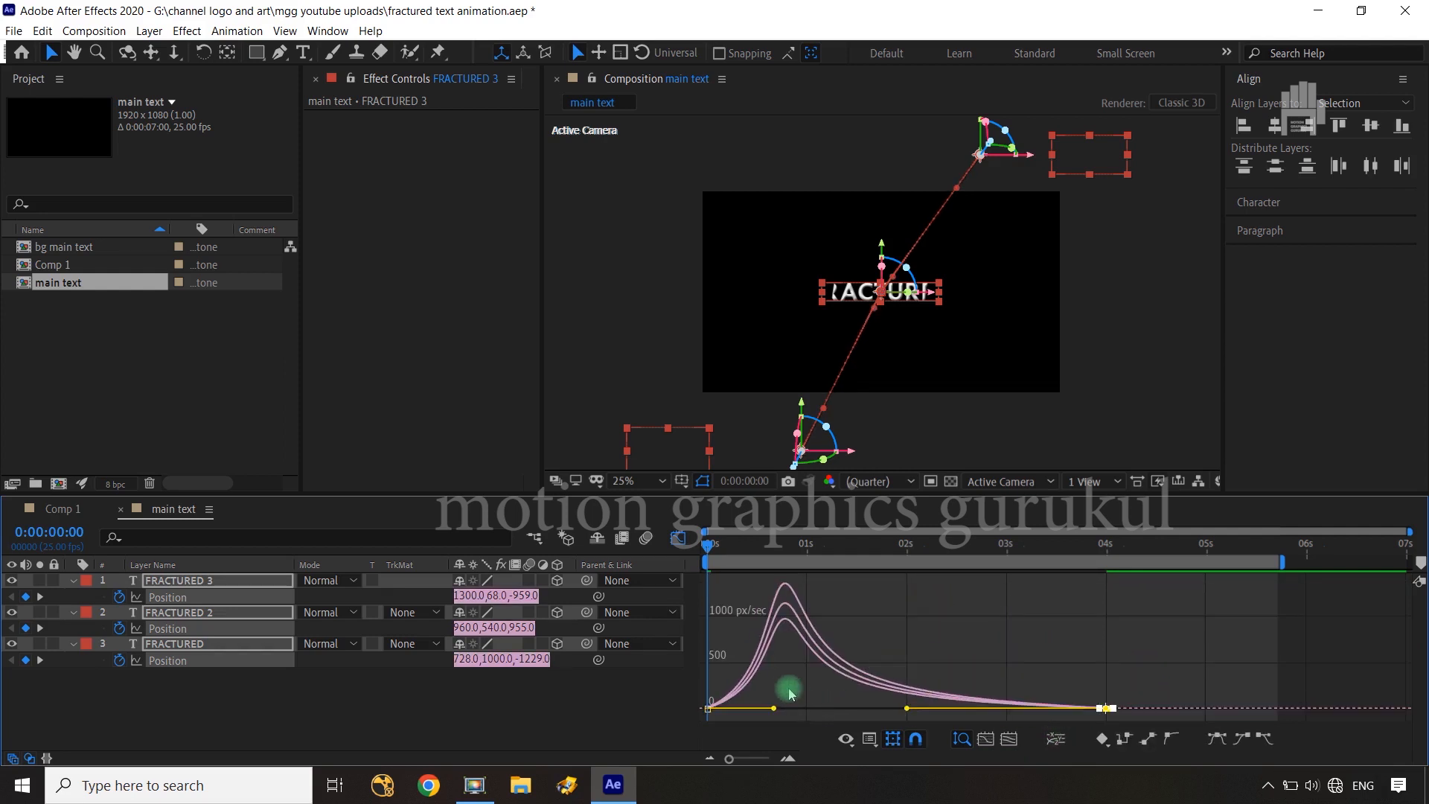
pyautogui.moveTo(727, 667); pyautogui.dragTo(662, 763)
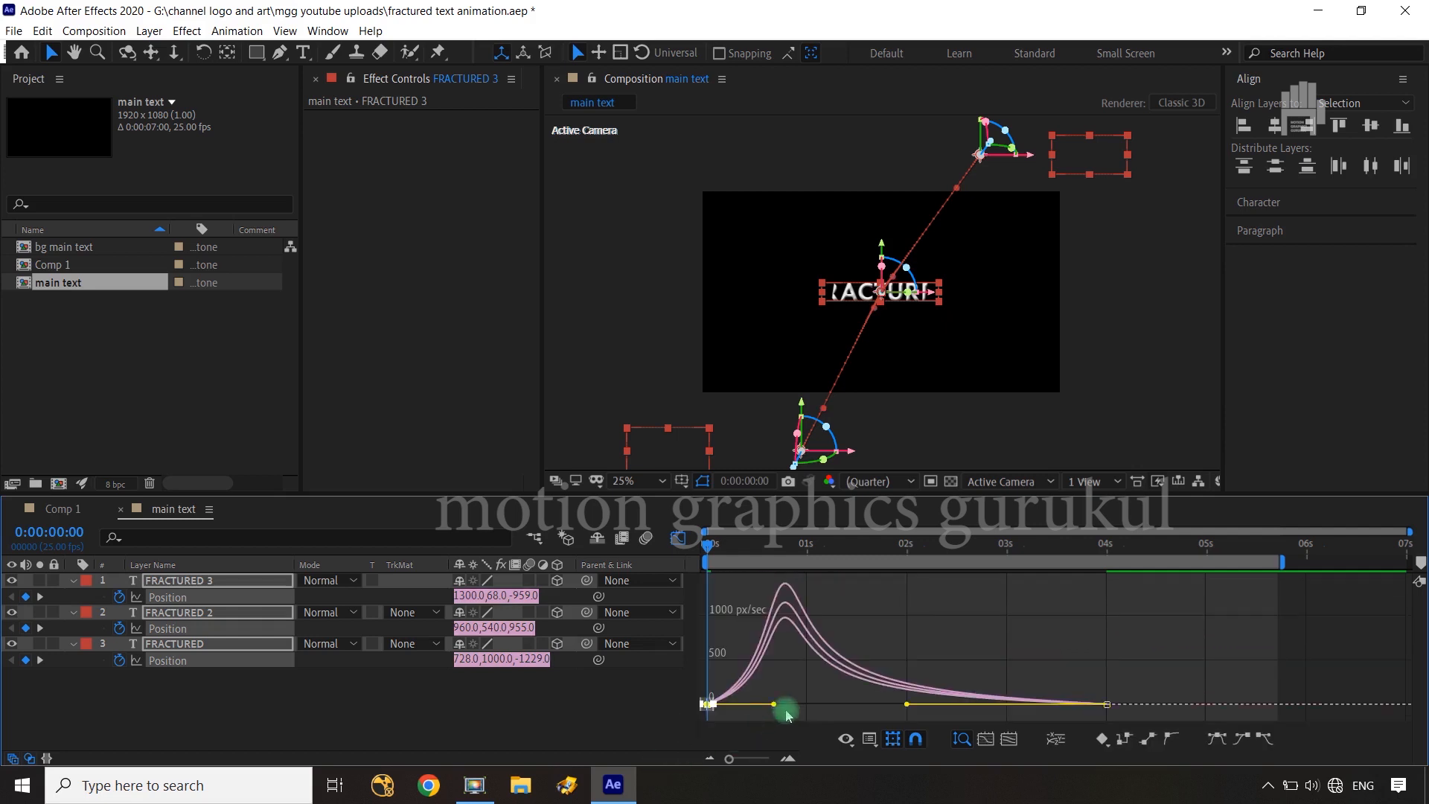
pyautogui.moveTo(775, 707); pyautogui.dragTo(751, 671)
pyautogui.click(639, 717)
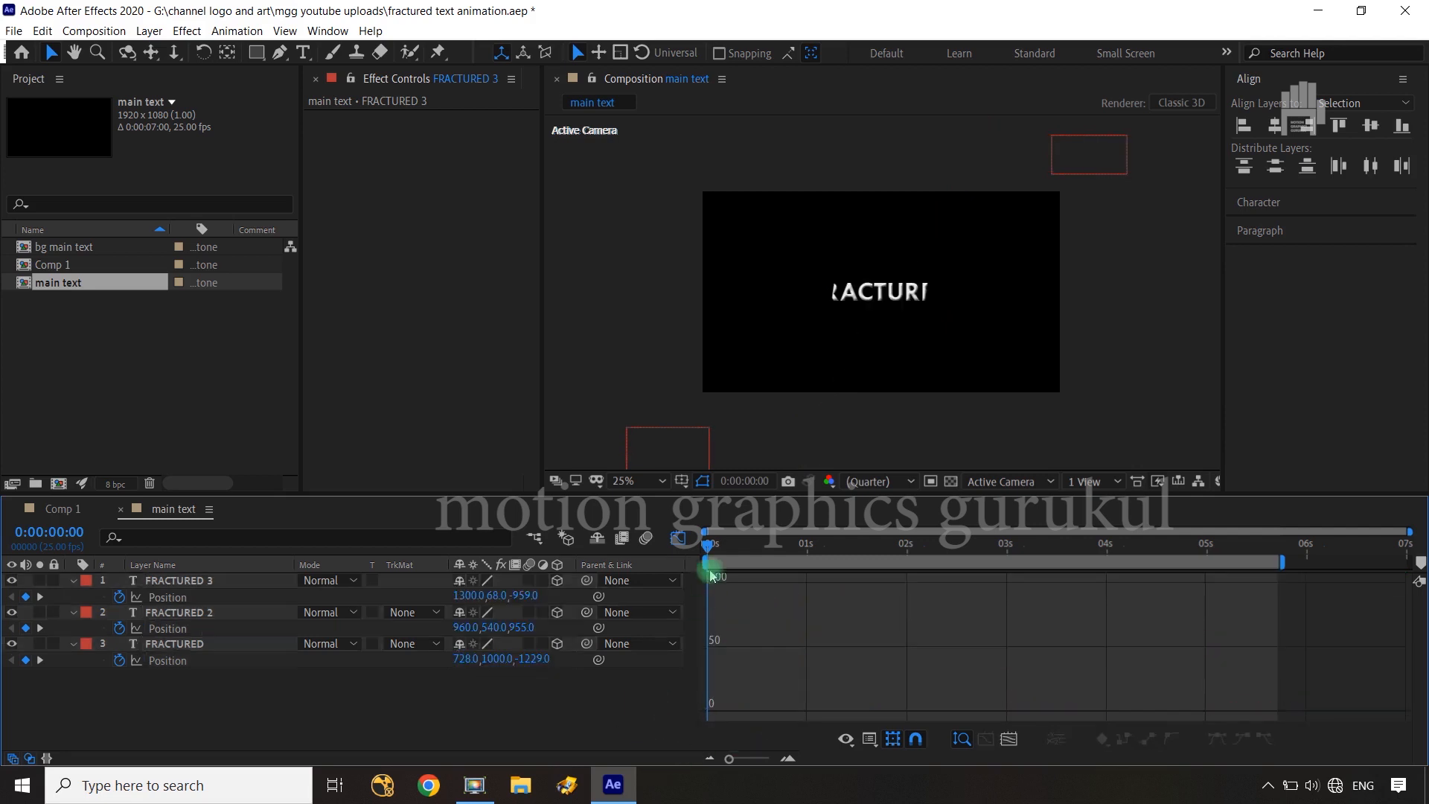
pyautogui.click(677, 537)
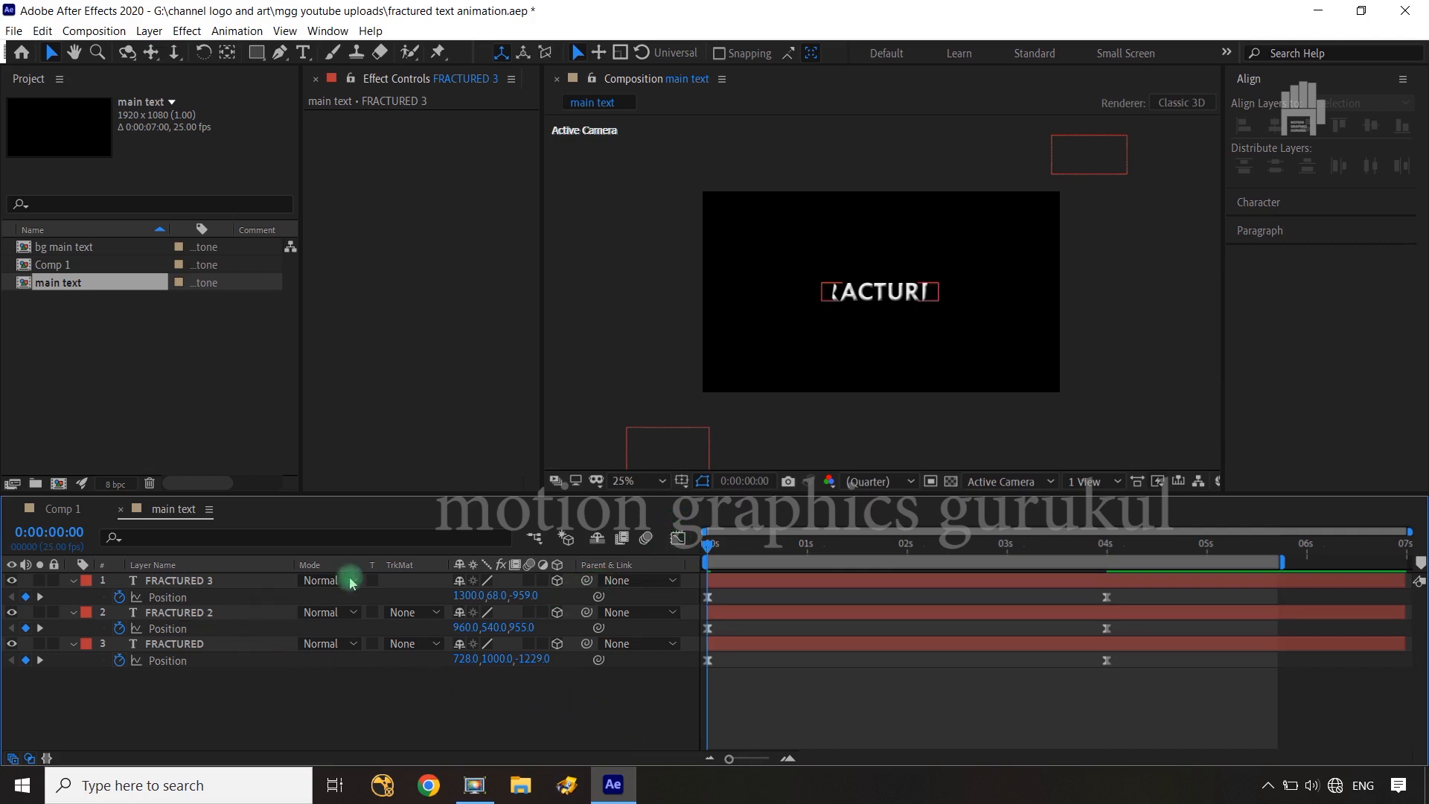
# Add the main text composition to Comp 1 as a layer directly below Camera 1
pyautogui.click(59, 510)
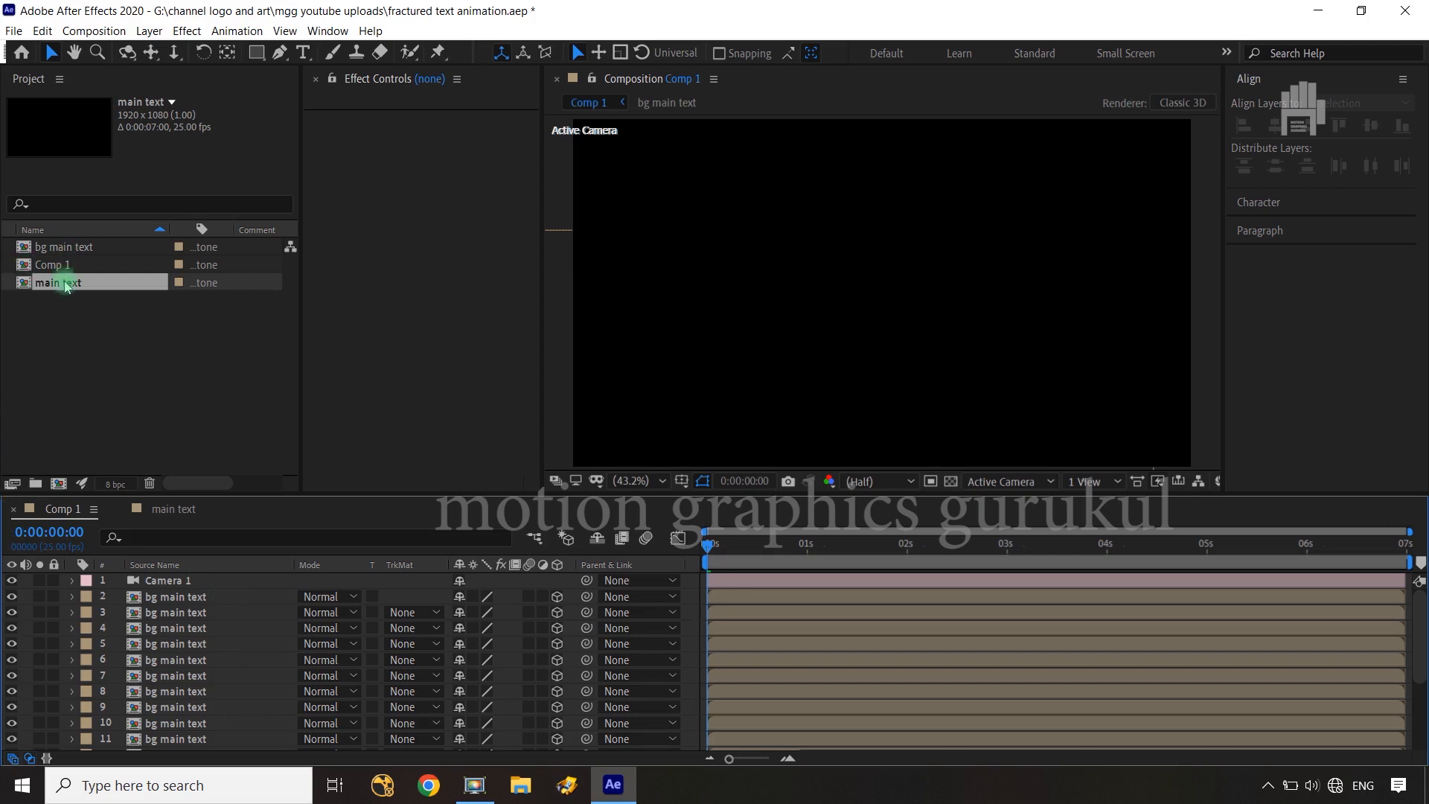
pyautogui.moveTo(66, 290); pyautogui.dragTo(201, 595)
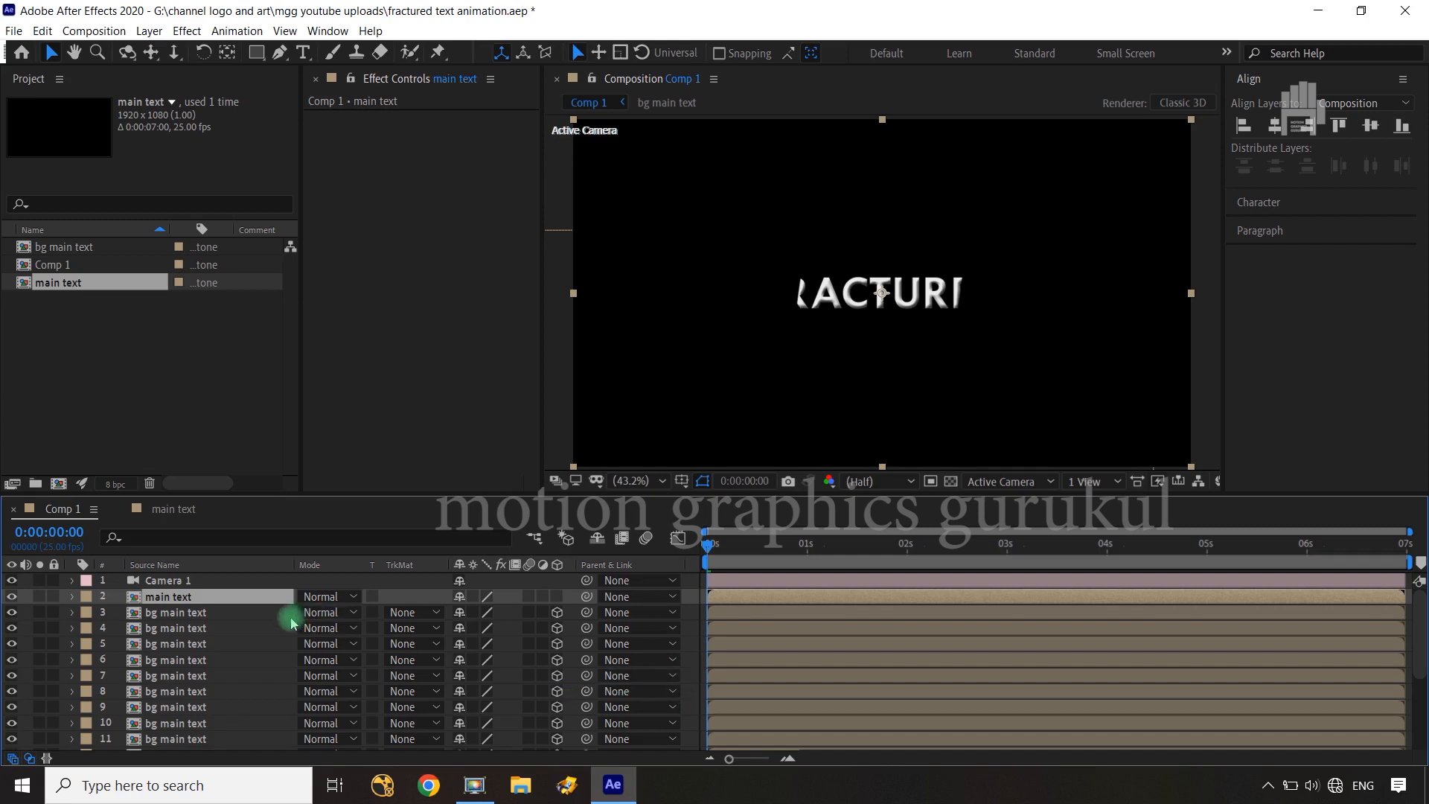
# Try making the main text layer 3D and shifting all bg main text layers together in Z, with the first one at Z 1166
pyautogui.click(248, 612)
pyautogui.scroll(-3, 248, 617)
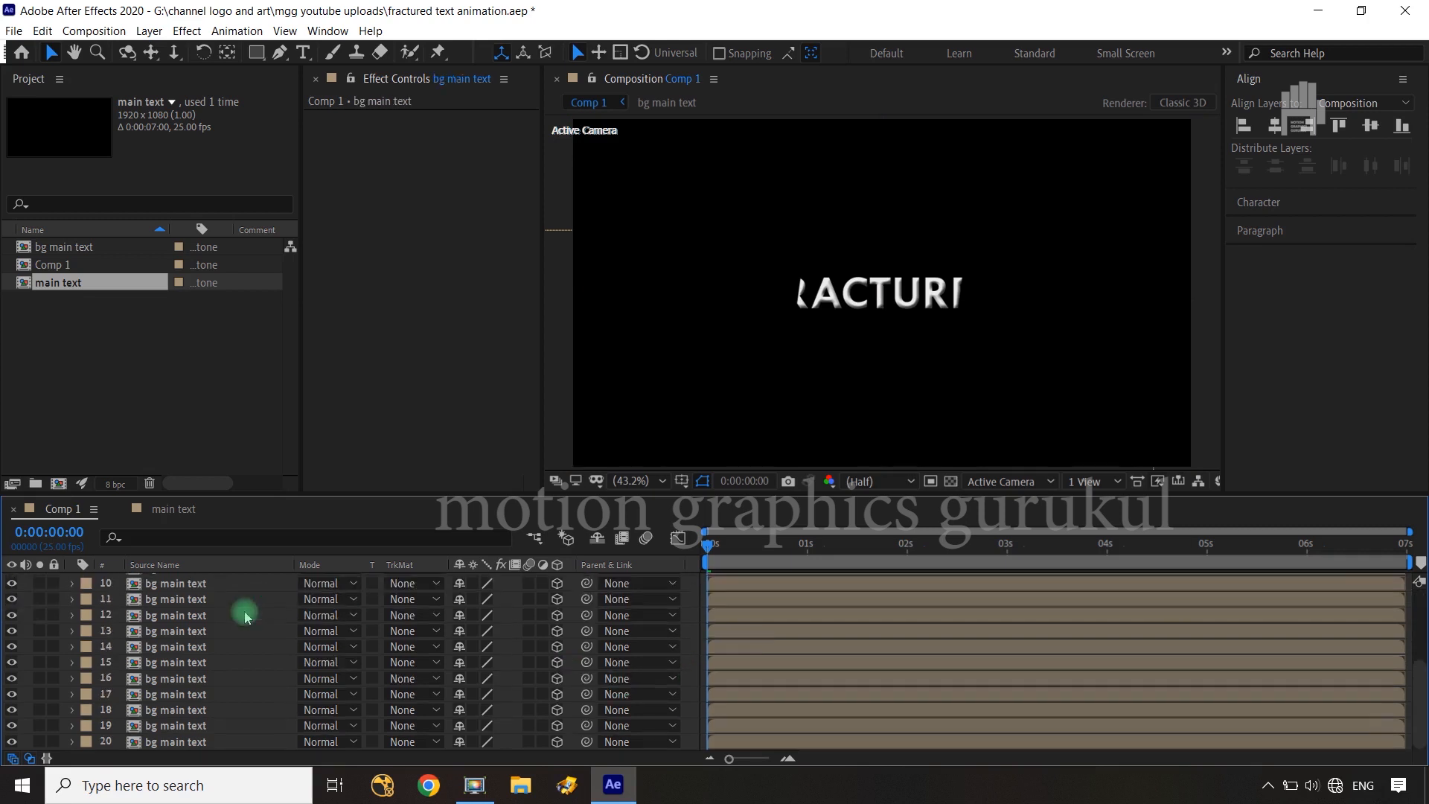
pyautogui.keyDown('shift'); pyautogui.click(220, 742); pyautogui.keyUp('shift')
pyautogui.press('p')
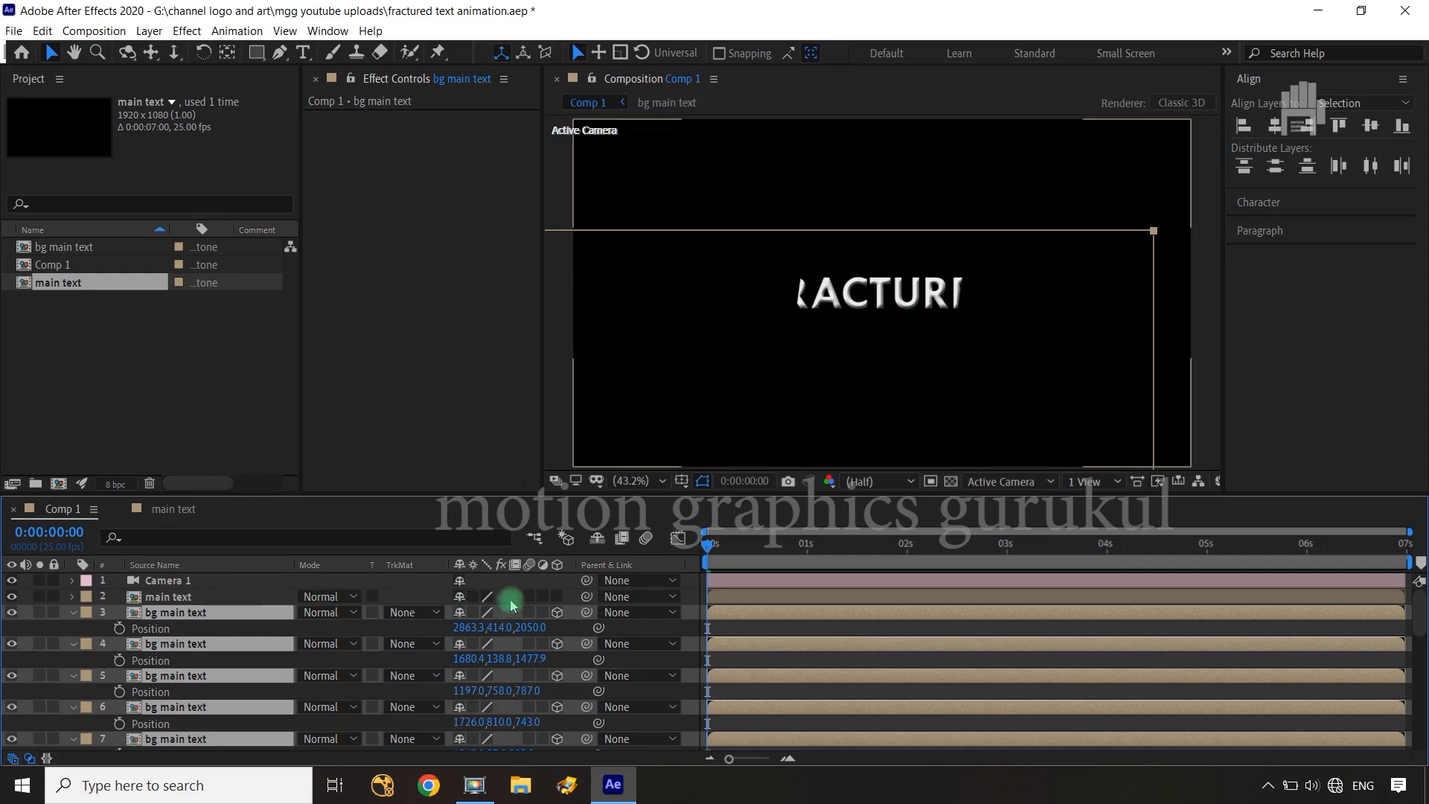
pyautogui.click(557, 597)
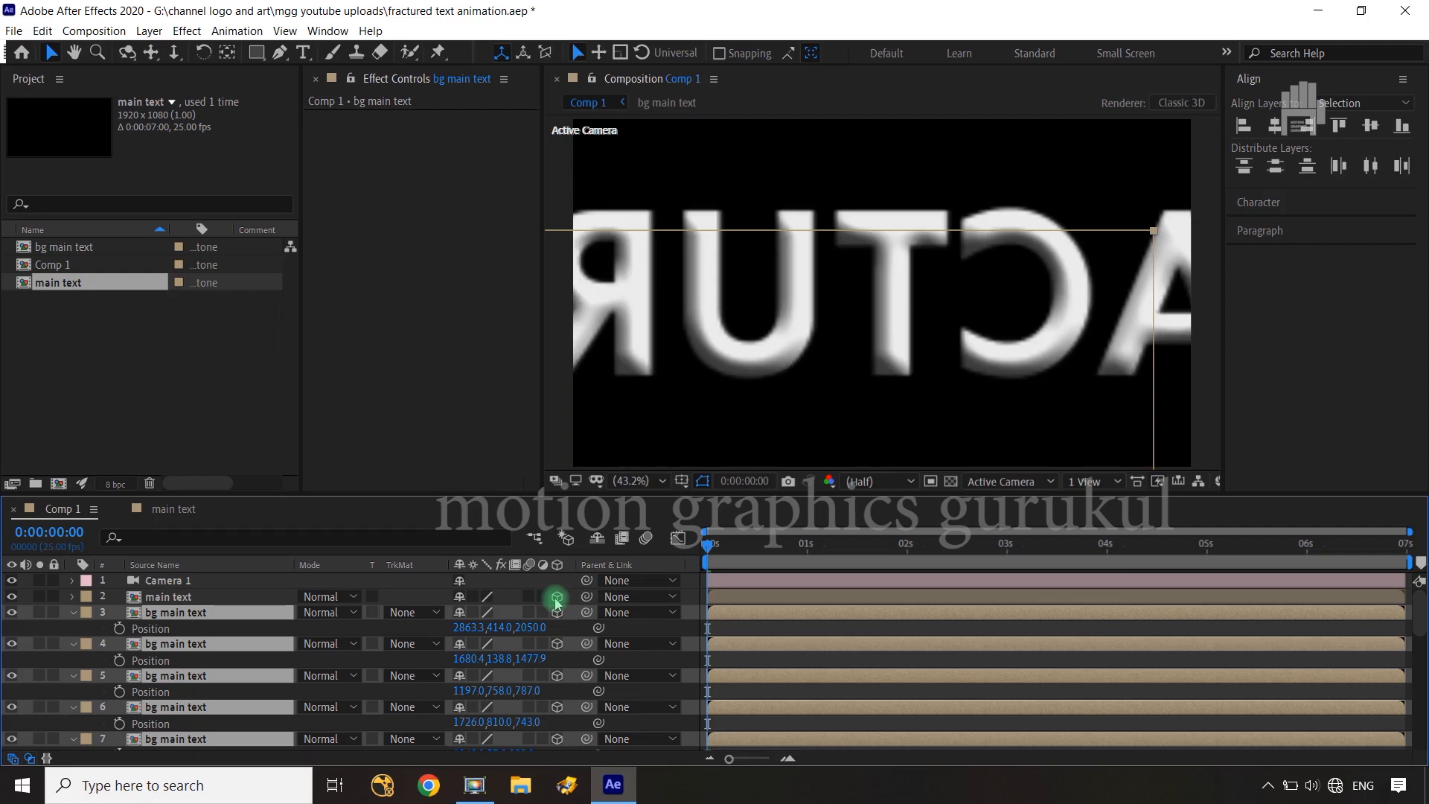
pyautogui.moveTo(530, 628); pyautogui.dragTo(260, 635)
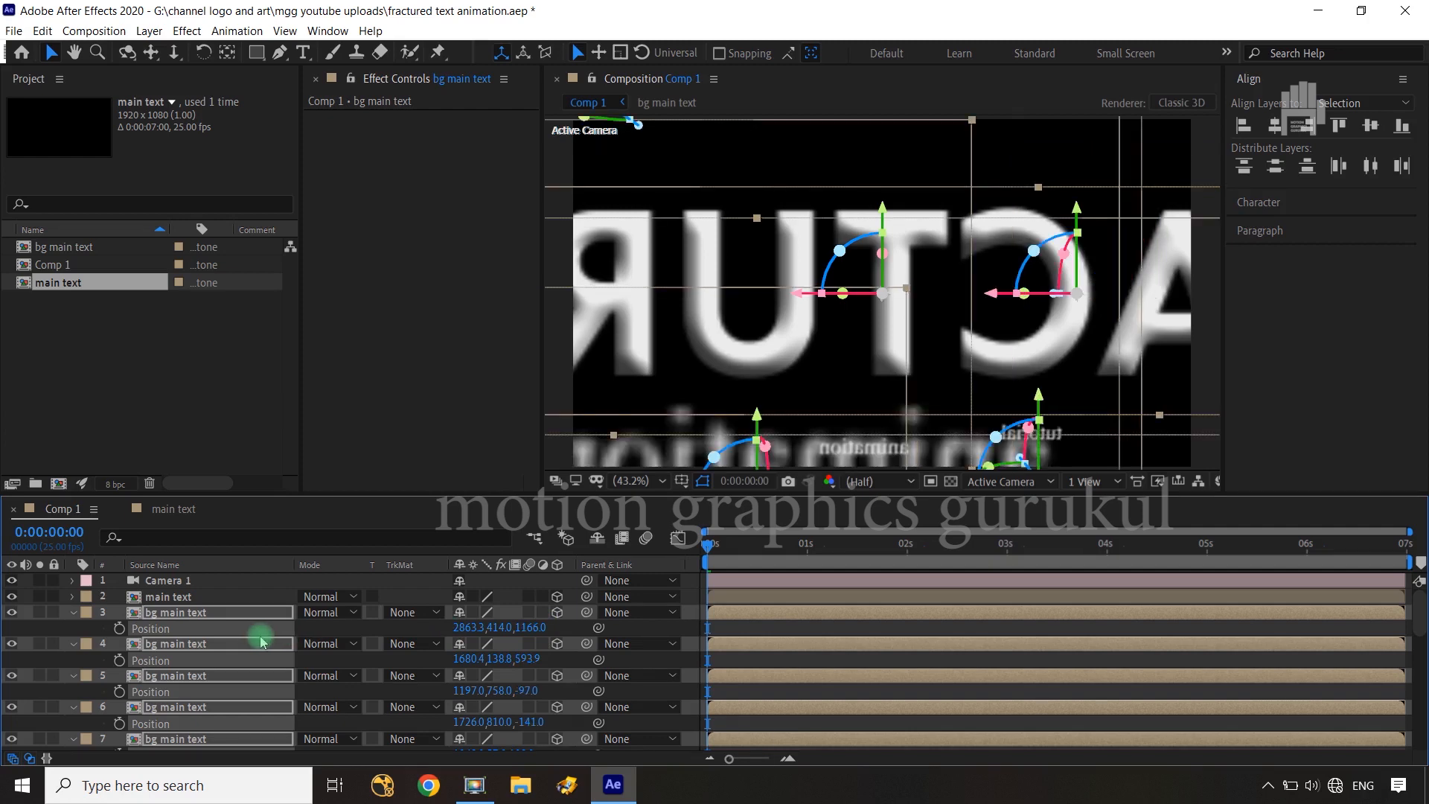
# Undo the Z shift of the bg main text layers and the 3D switch on the main text layer
pyautogui.hotkey('ctrl', 'z')
pyautogui.hotkey('ctrl', 'z')
pyautogui.hotkey('ctrl', 'z')
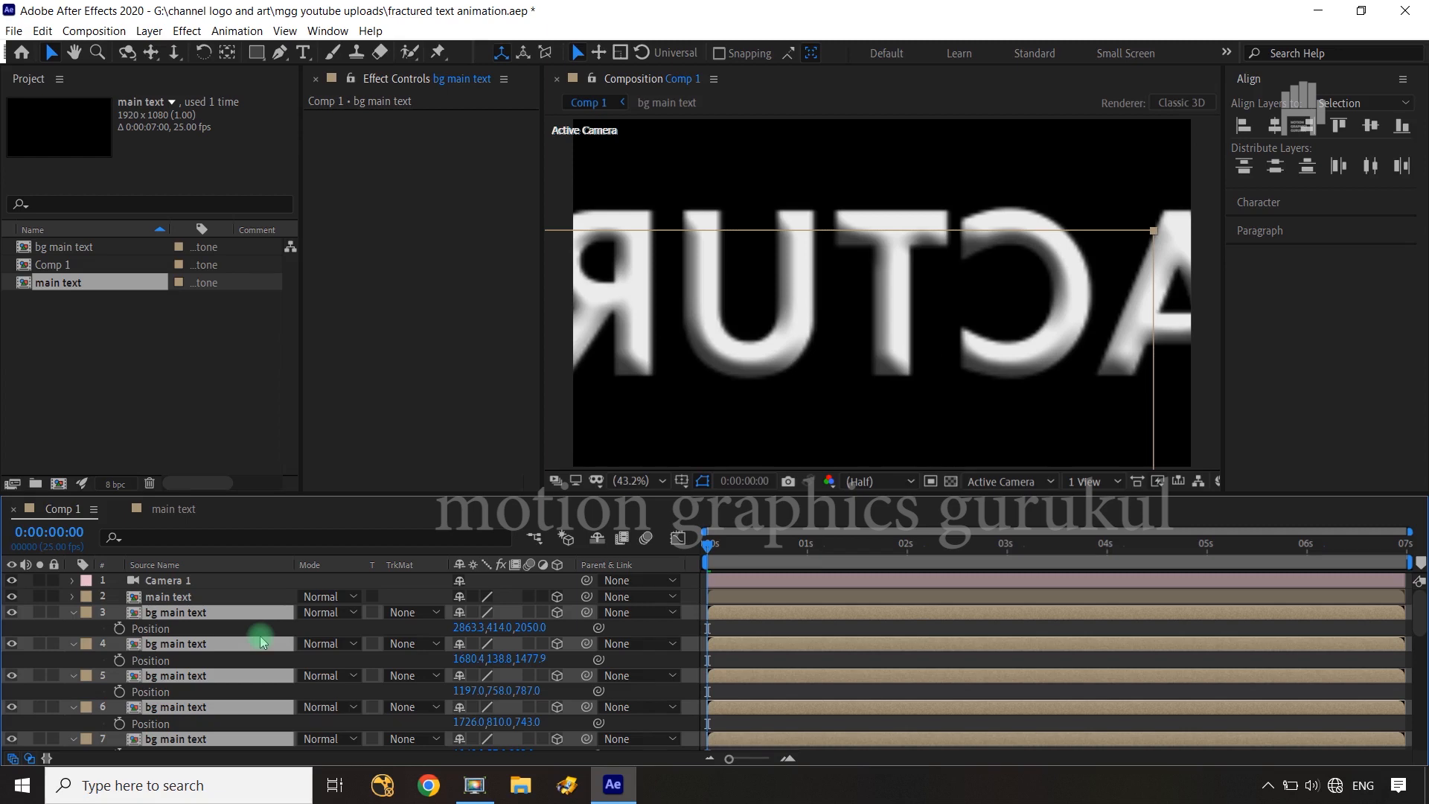
pyautogui.hotkey('ctrl', 'z')
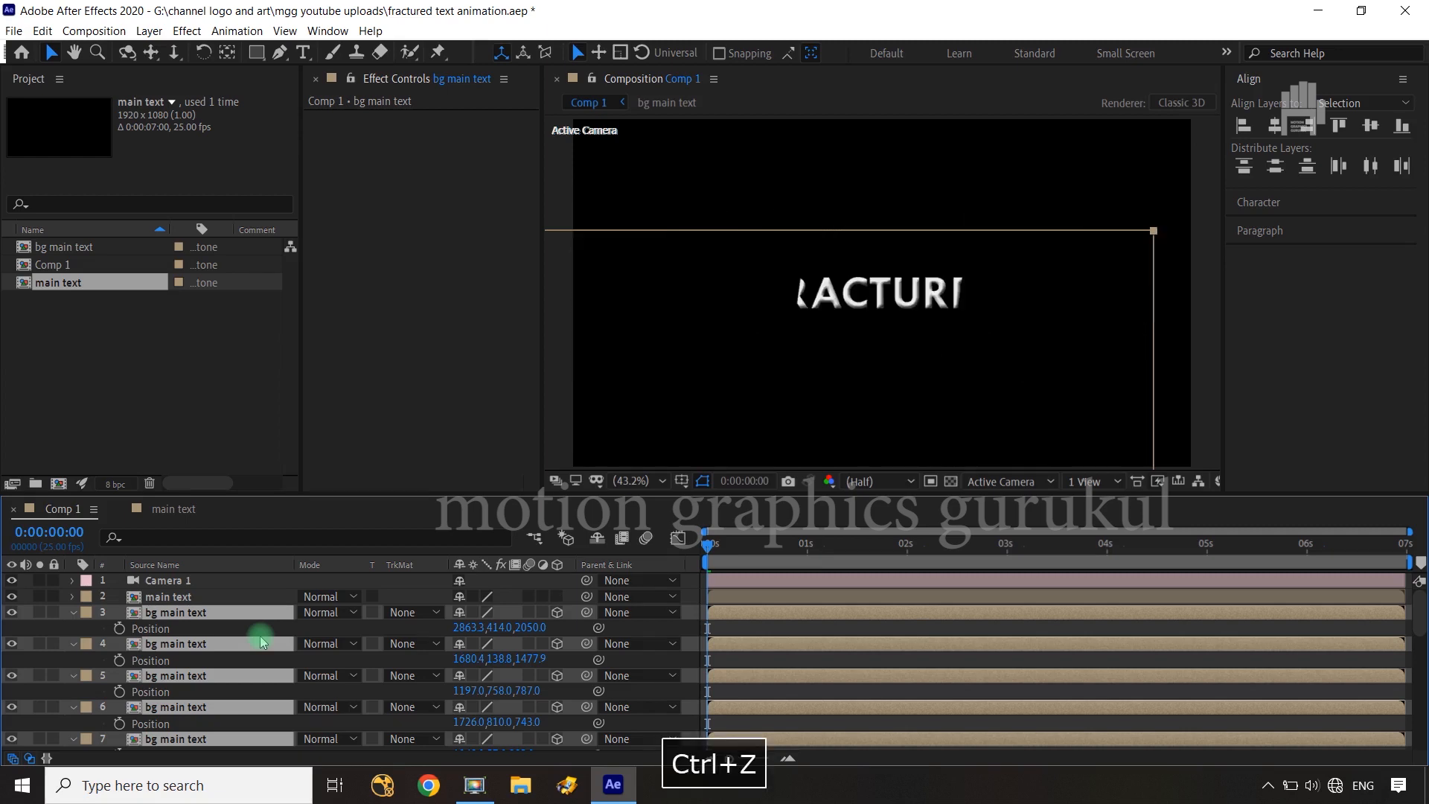
# Make the main text layer 3D and set its Z position to 1016
pyautogui.click(214, 596)
pyautogui.click(557, 597)
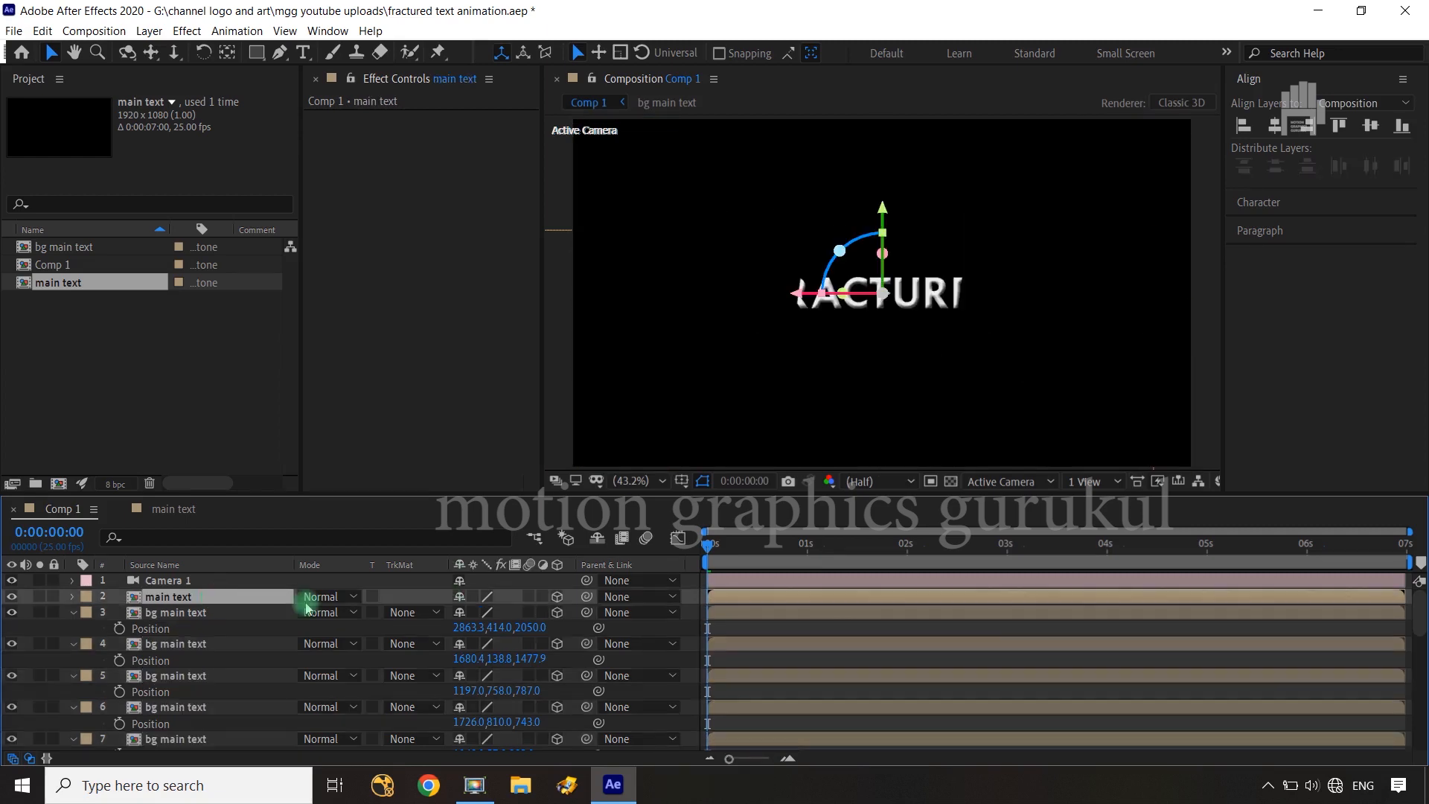
pyautogui.press('p')
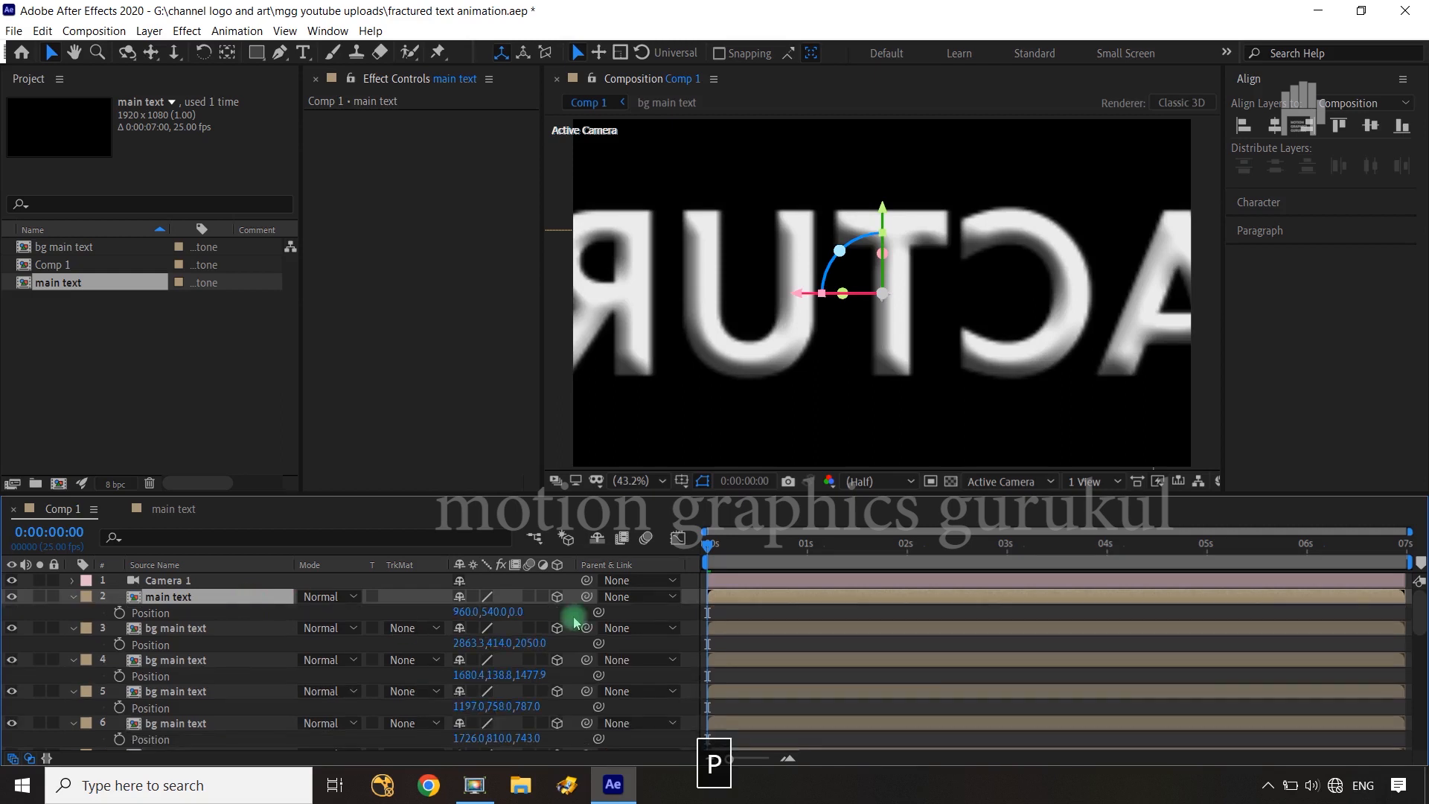
pyautogui.moveTo(512, 611); pyautogui.dragTo(3, 618)
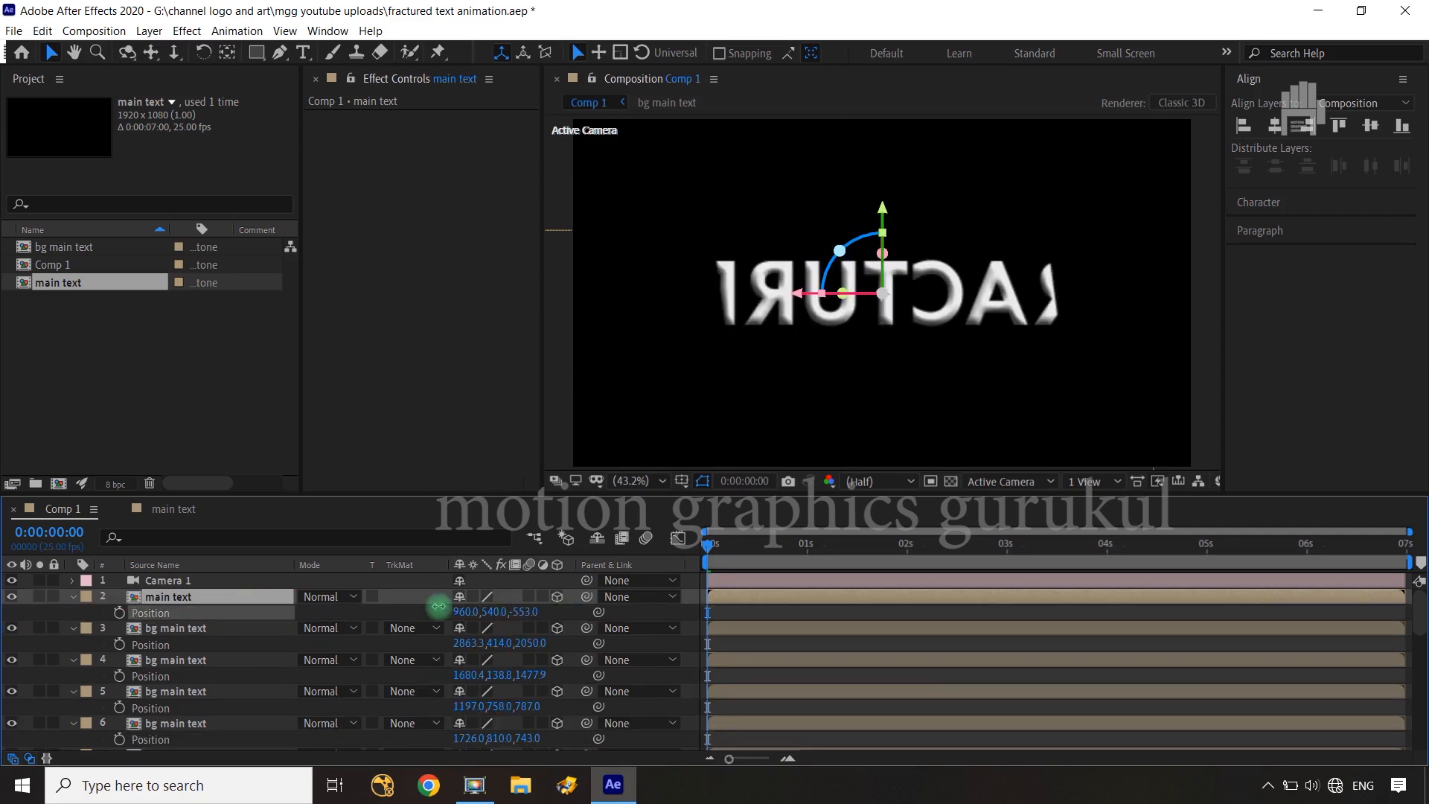
pyautogui.moveTo(439, 606); pyautogui.dragTo(1317, 473)
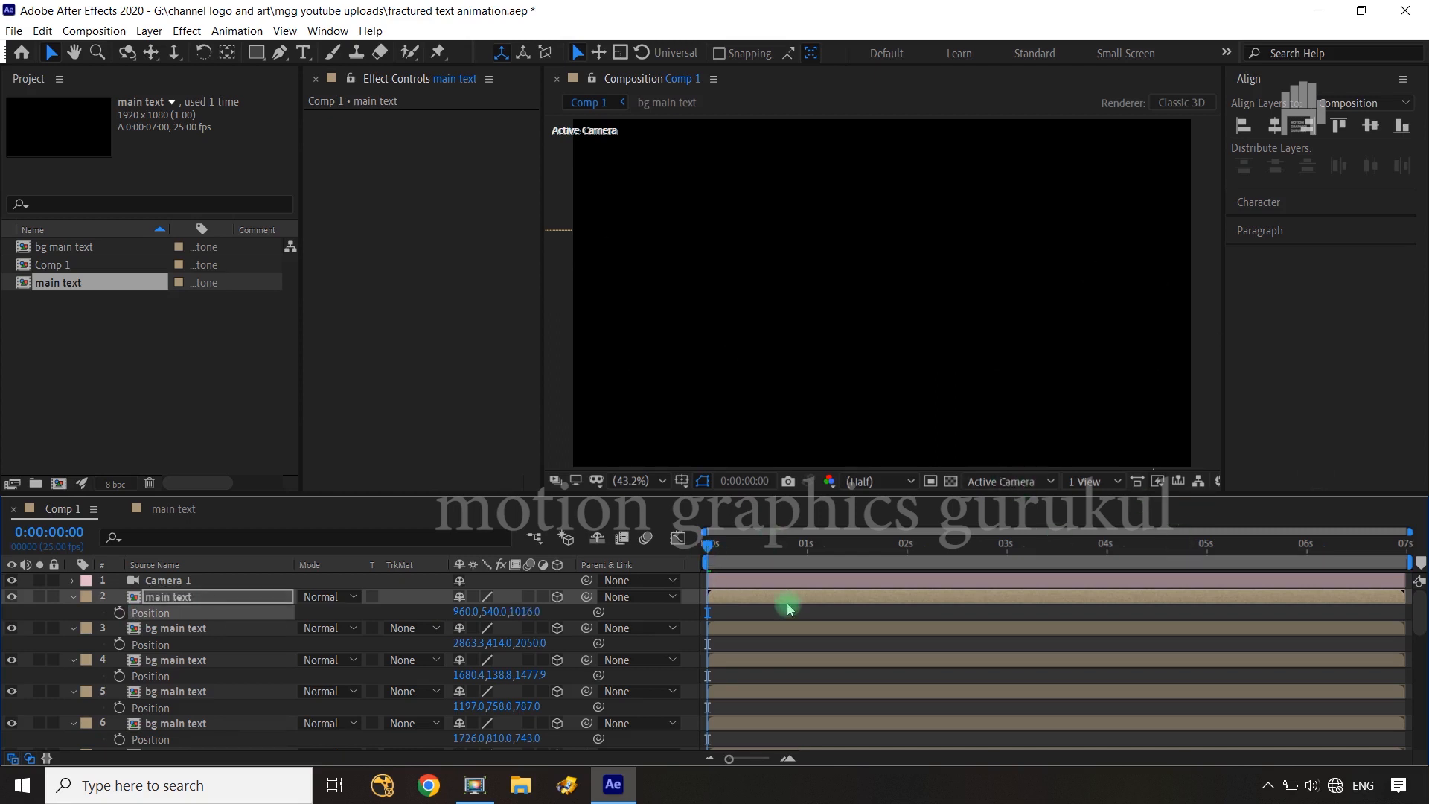
# Shift the main text layer to start at about 1.8 s and scrub the animation through to 5:03
pyautogui.click(239, 596)
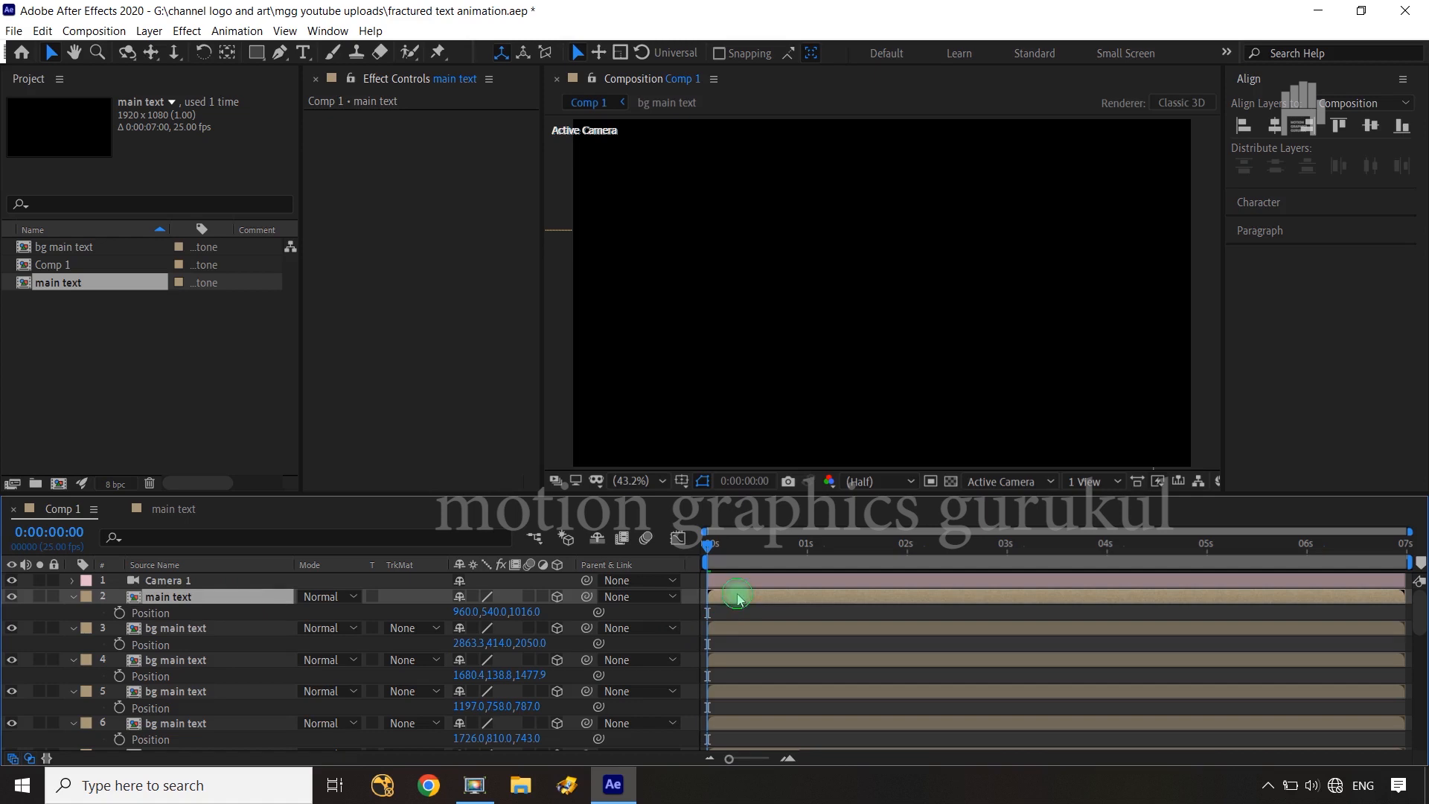
pyautogui.moveTo(739, 600); pyautogui.dragTo(915, 601)
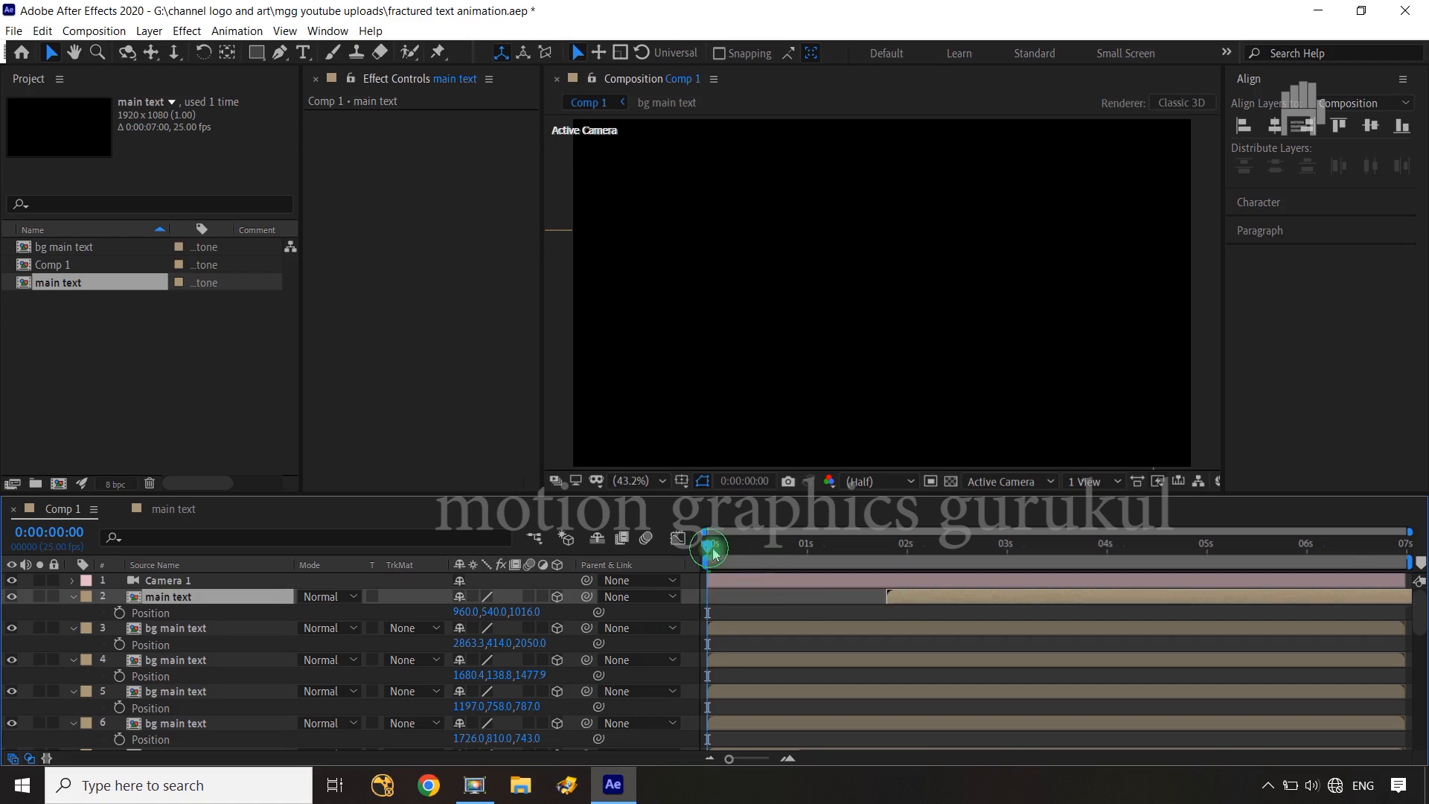
pyautogui.moveTo(738, 548); pyautogui.dragTo(1218, 551)
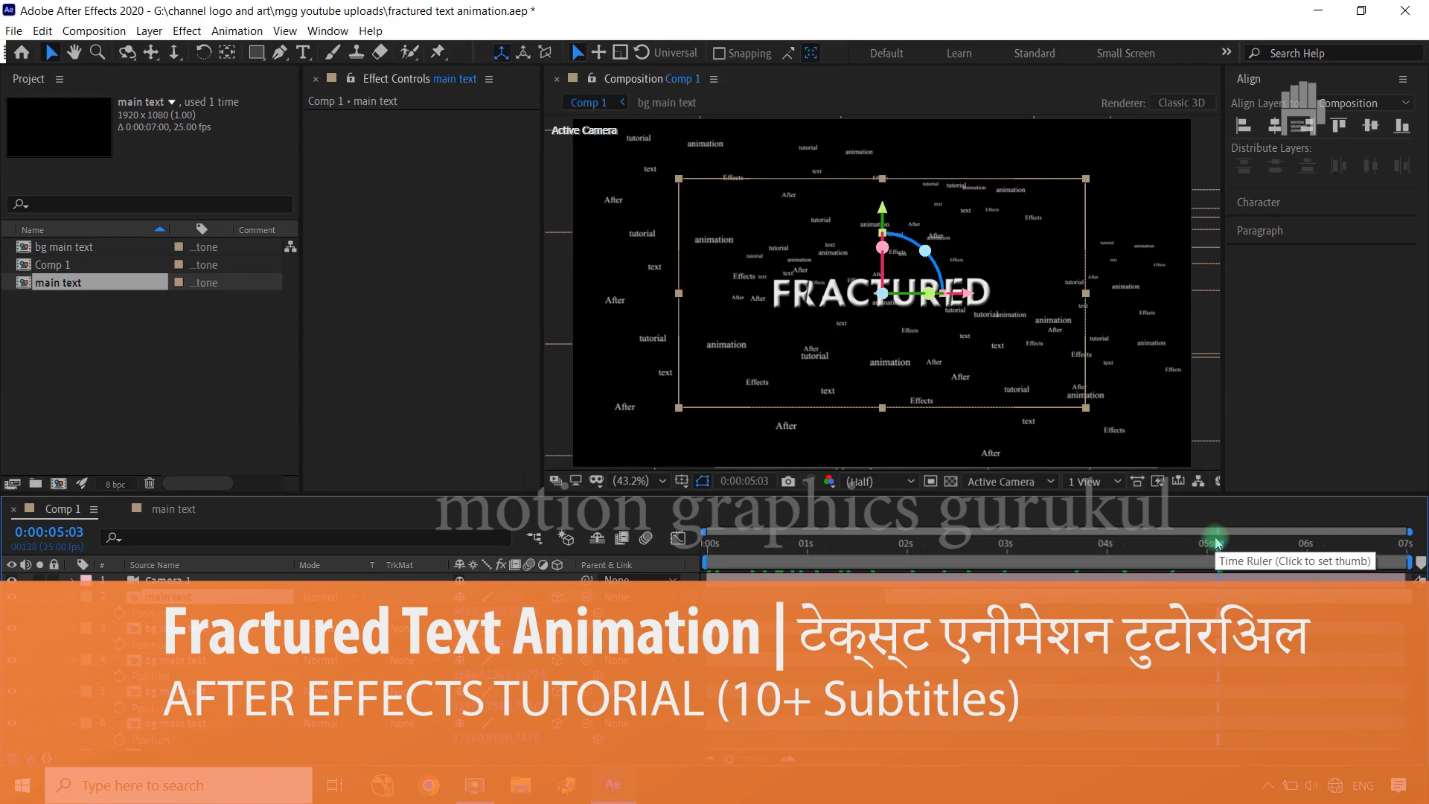